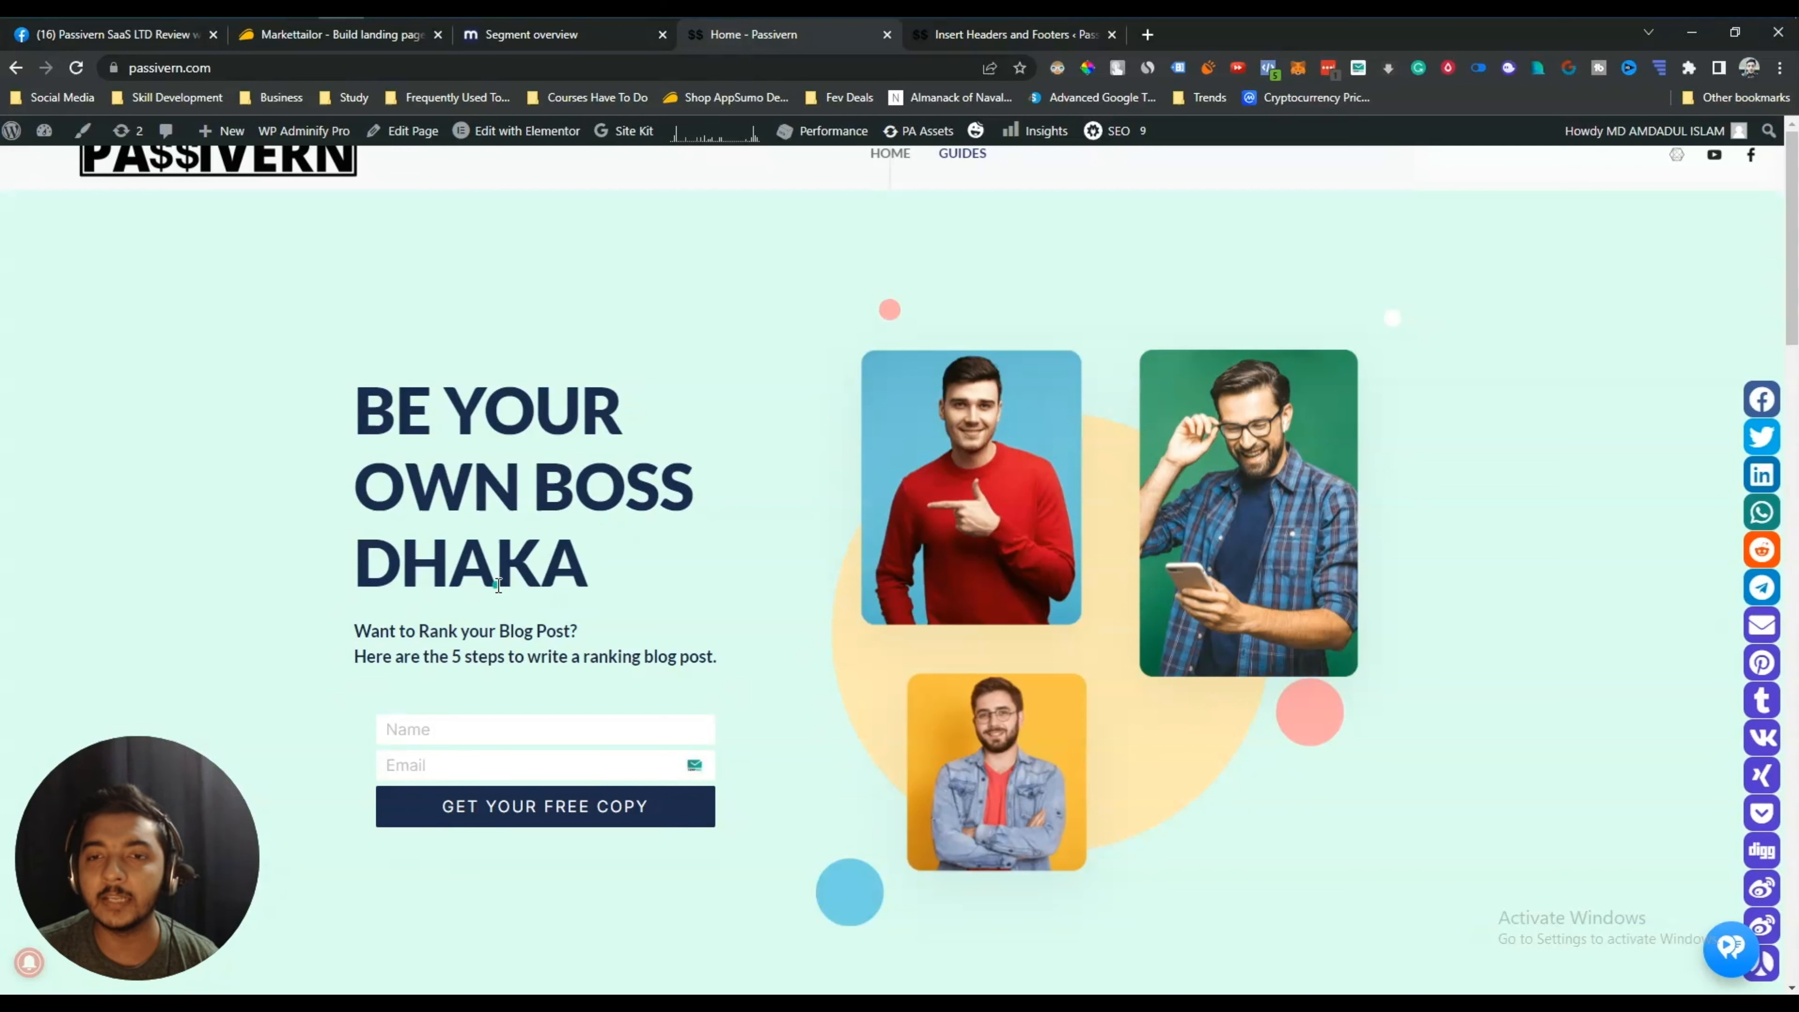
Switch to the Markettailor deal page on AppSumo and read its description down to the license plans.
{"action": "scroll", "coordinate": [1267, 459], "scroll_direction": "down", "scroll_amount": 10}
{"action": "scroll", "coordinate": [1267, 459], "scroll_direction": "up", "scroll_amount": 10}
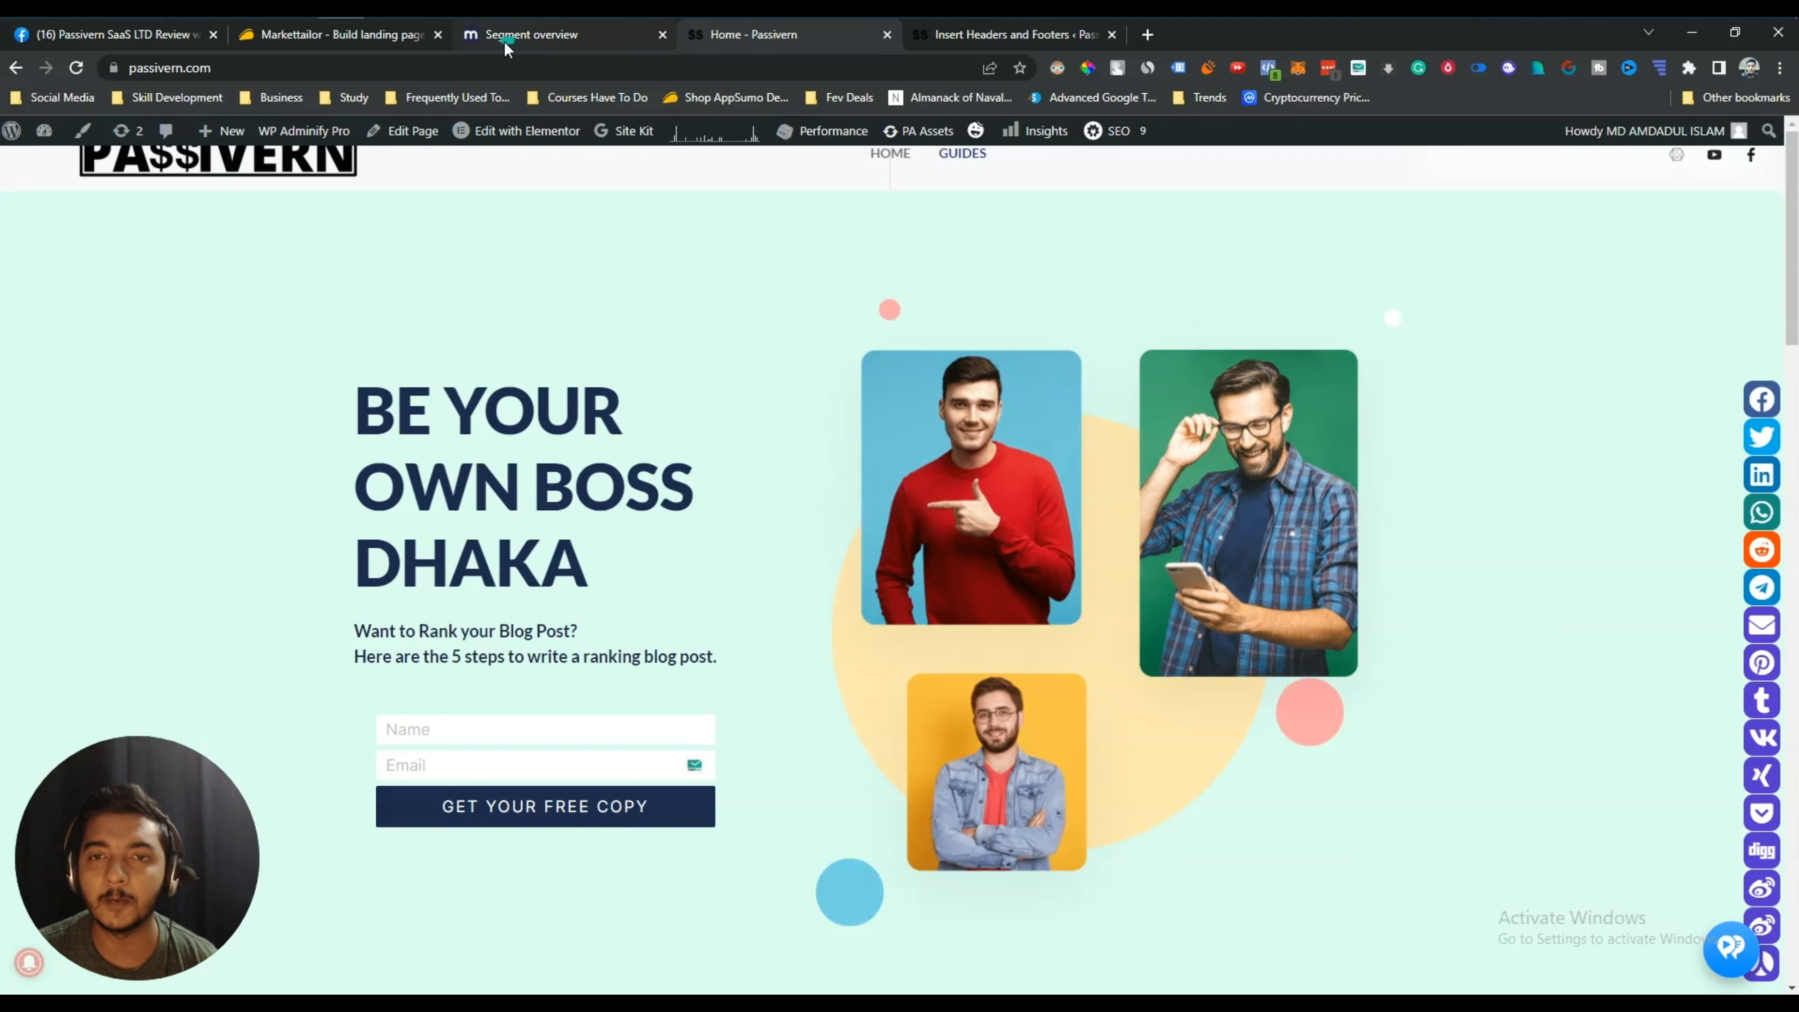
{"action": "left_click", "coordinate": [313, 44]}
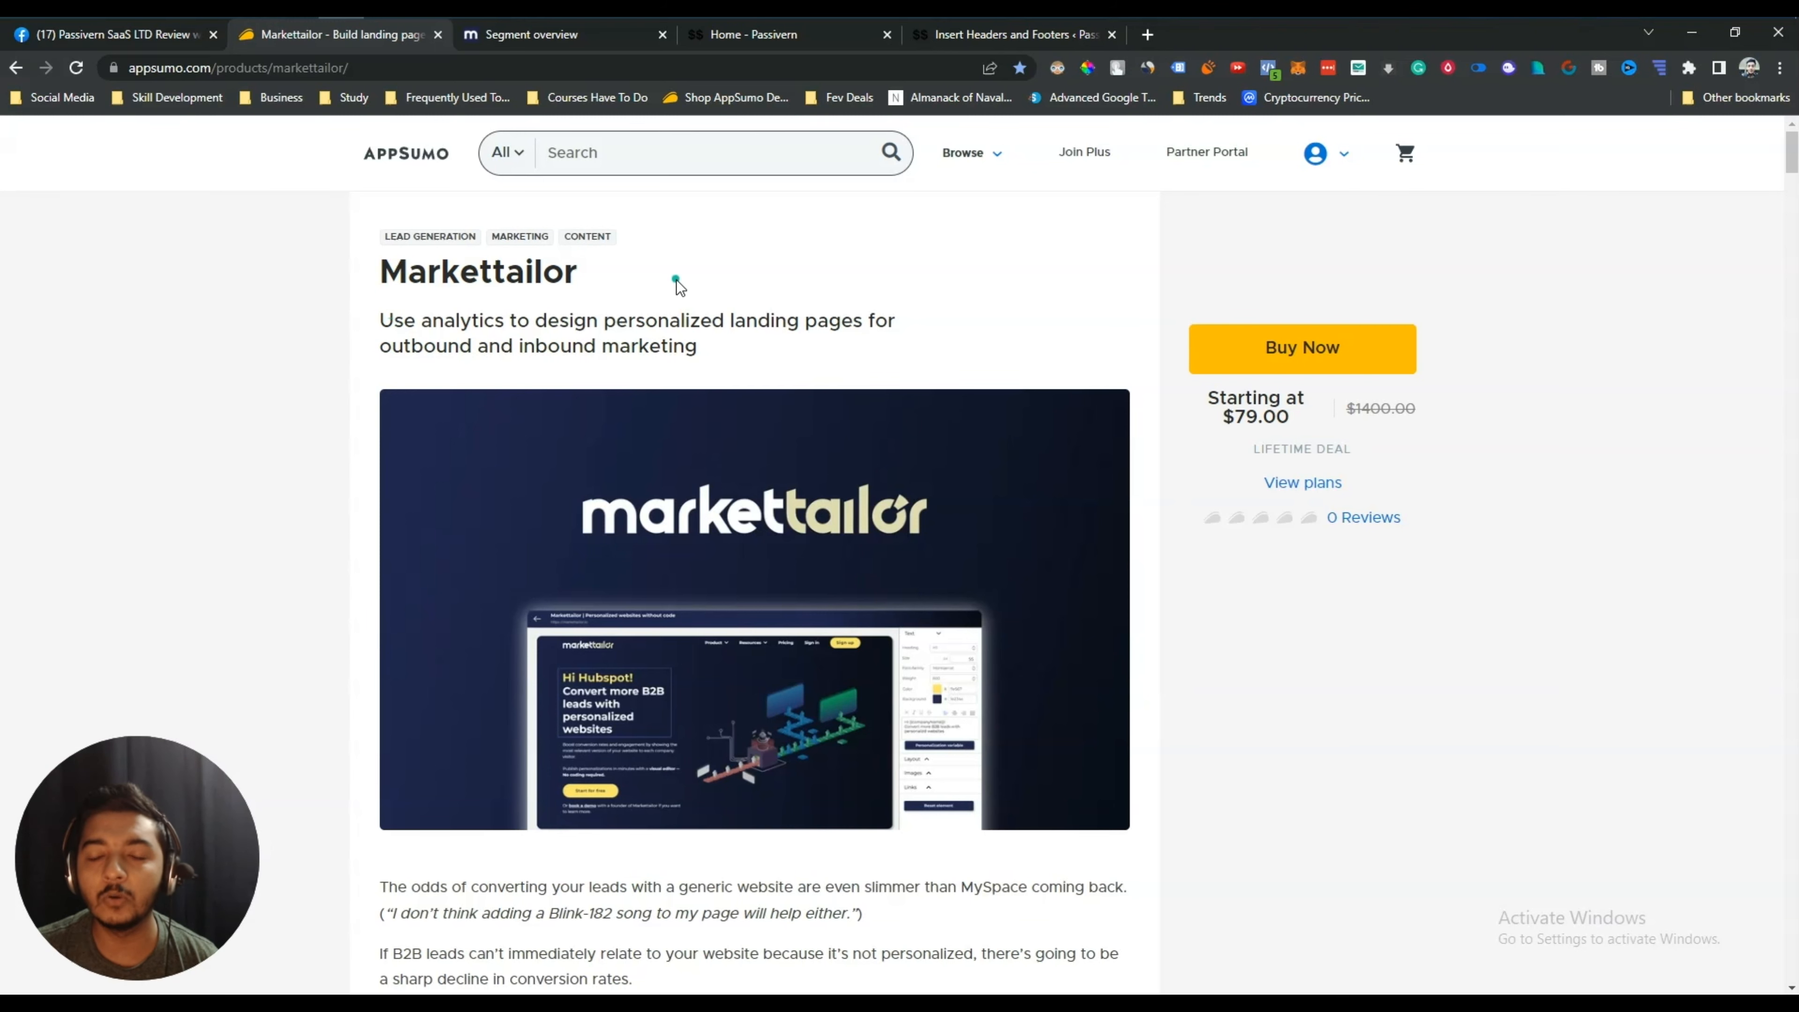
{"action": "scroll", "coordinate": [726, 306], "scroll_direction": "down", "scroll_amount": 12}
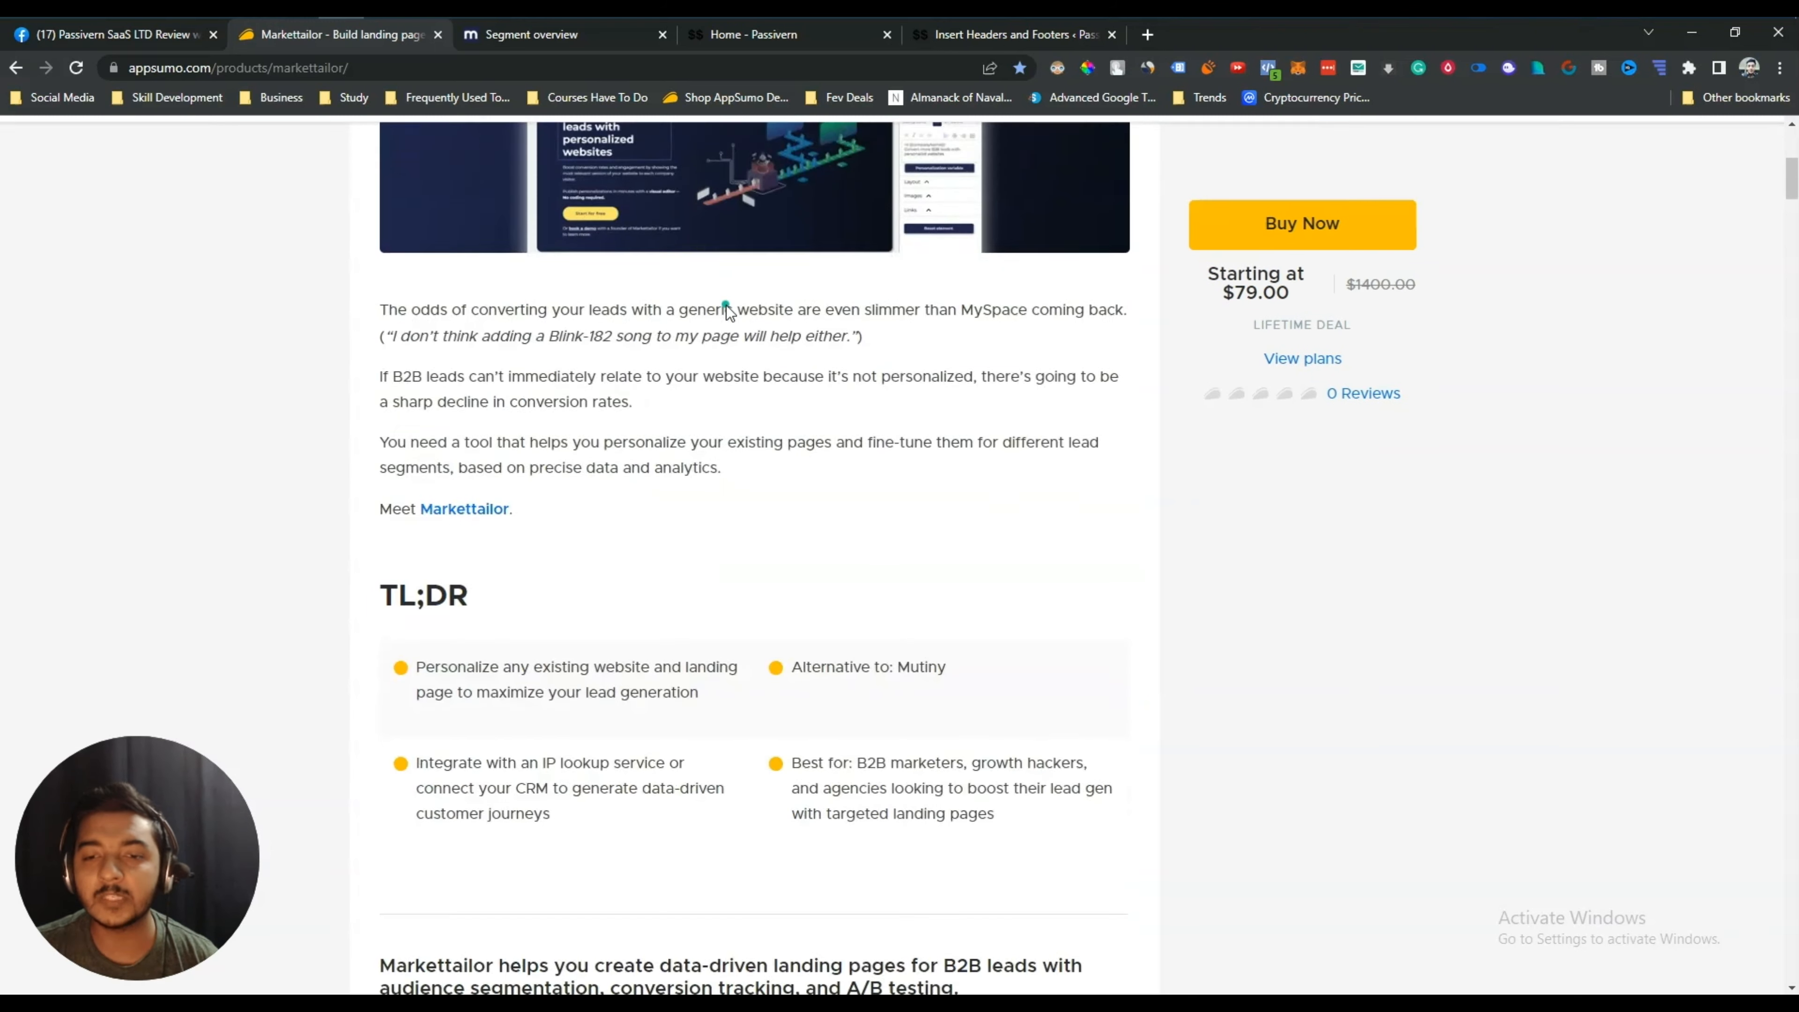
{"action": "scroll", "coordinate": [726, 305], "scroll_direction": "up", "scroll_amount": 6}
{"action": "scroll", "coordinate": [726, 306], "scroll_direction": "down", "scroll_amount": 4}
{"action": "scroll", "coordinate": [694, 253], "scroll_direction": "up", "scroll_amount": 1}
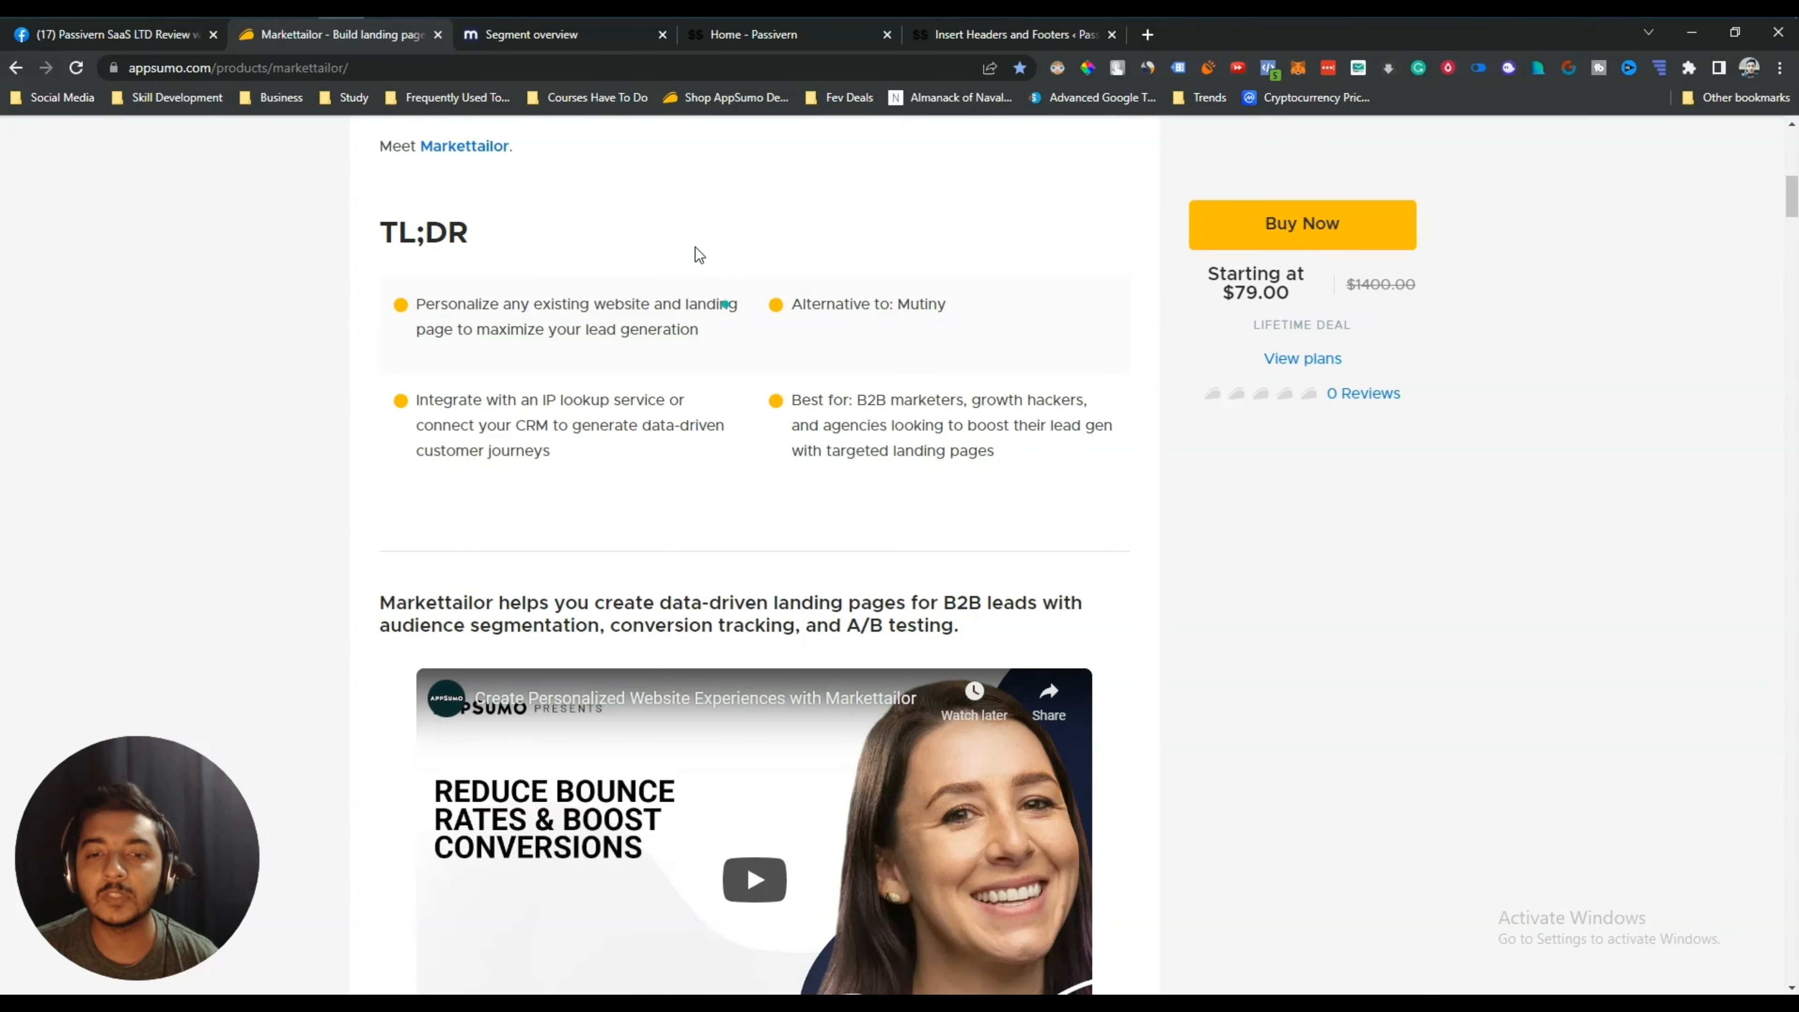
{"action": "left_click_drag", "start_coordinate": [381, 607], "coordinate": [992, 621]}
{"action": "left_click", "coordinate": [992, 620]}
{"action": "scroll", "coordinate": [992, 621], "scroll_direction": "down", "scroll_amount": 3}
{"action": "scroll", "coordinate": [992, 620], "scroll_direction": "down", "scroll_amount": 20}
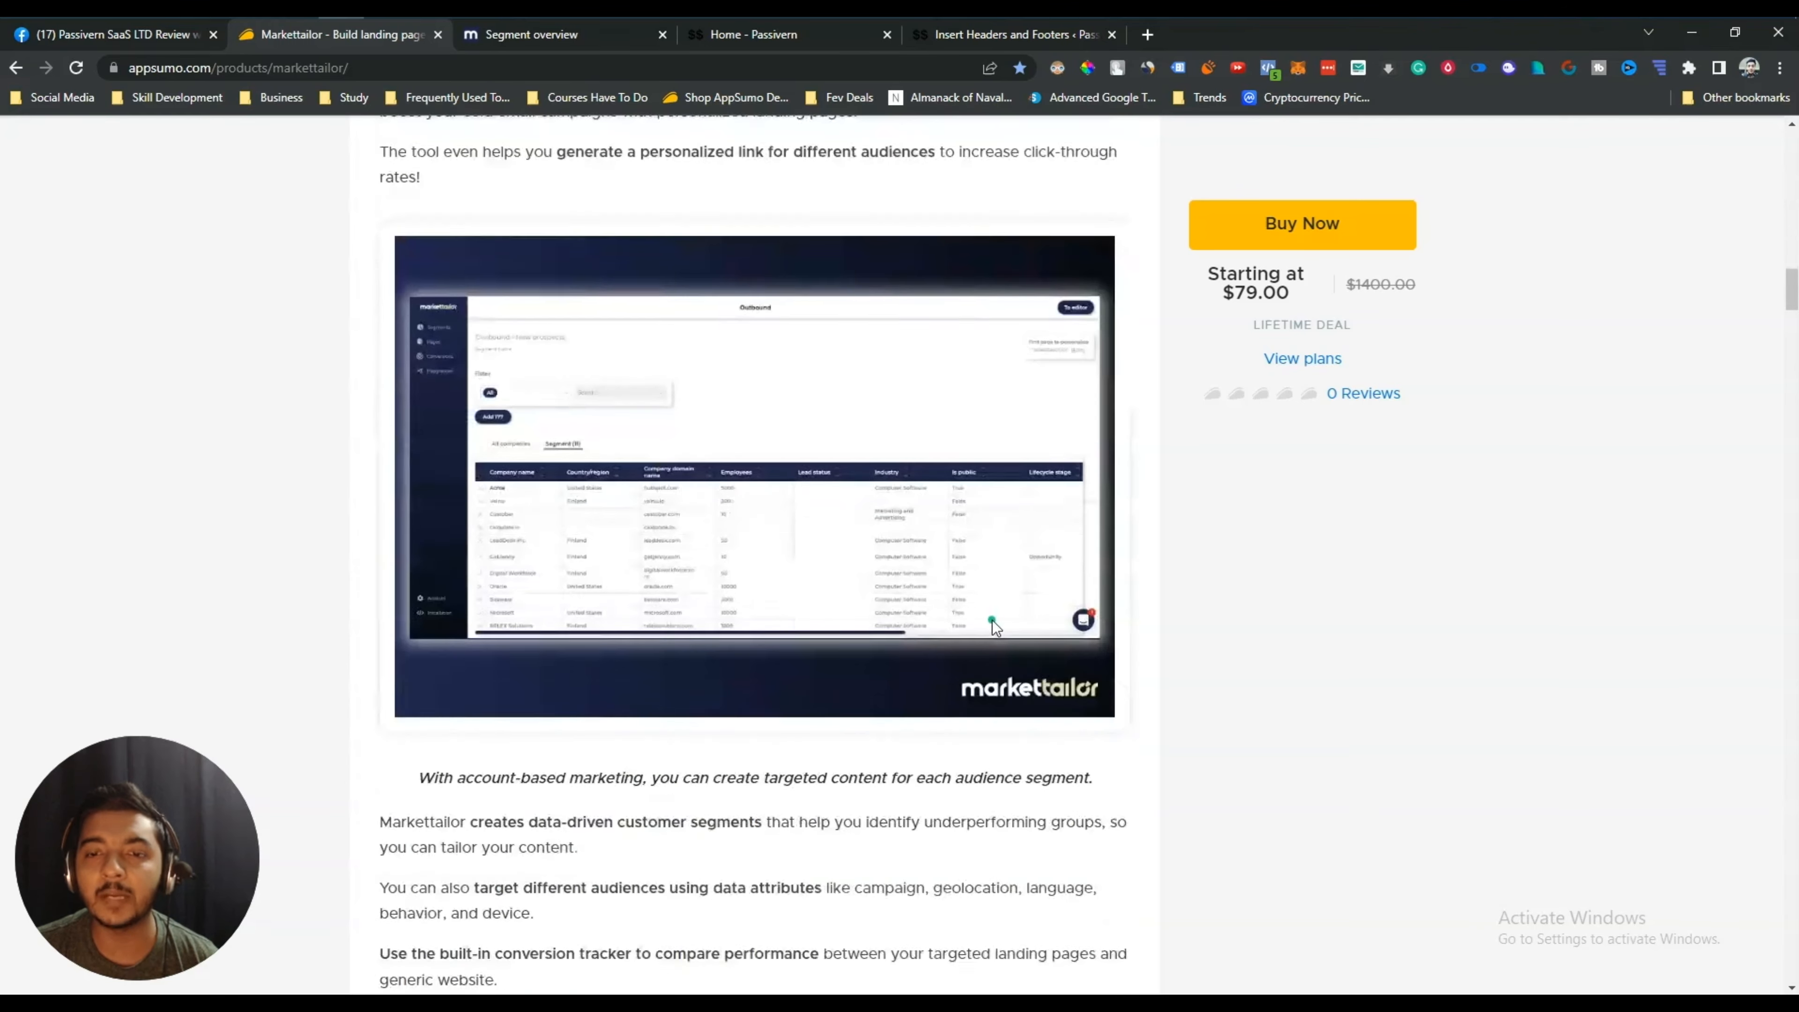
{"action": "scroll", "coordinate": [992, 620], "scroll_direction": "down", "scroll_amount": 20}
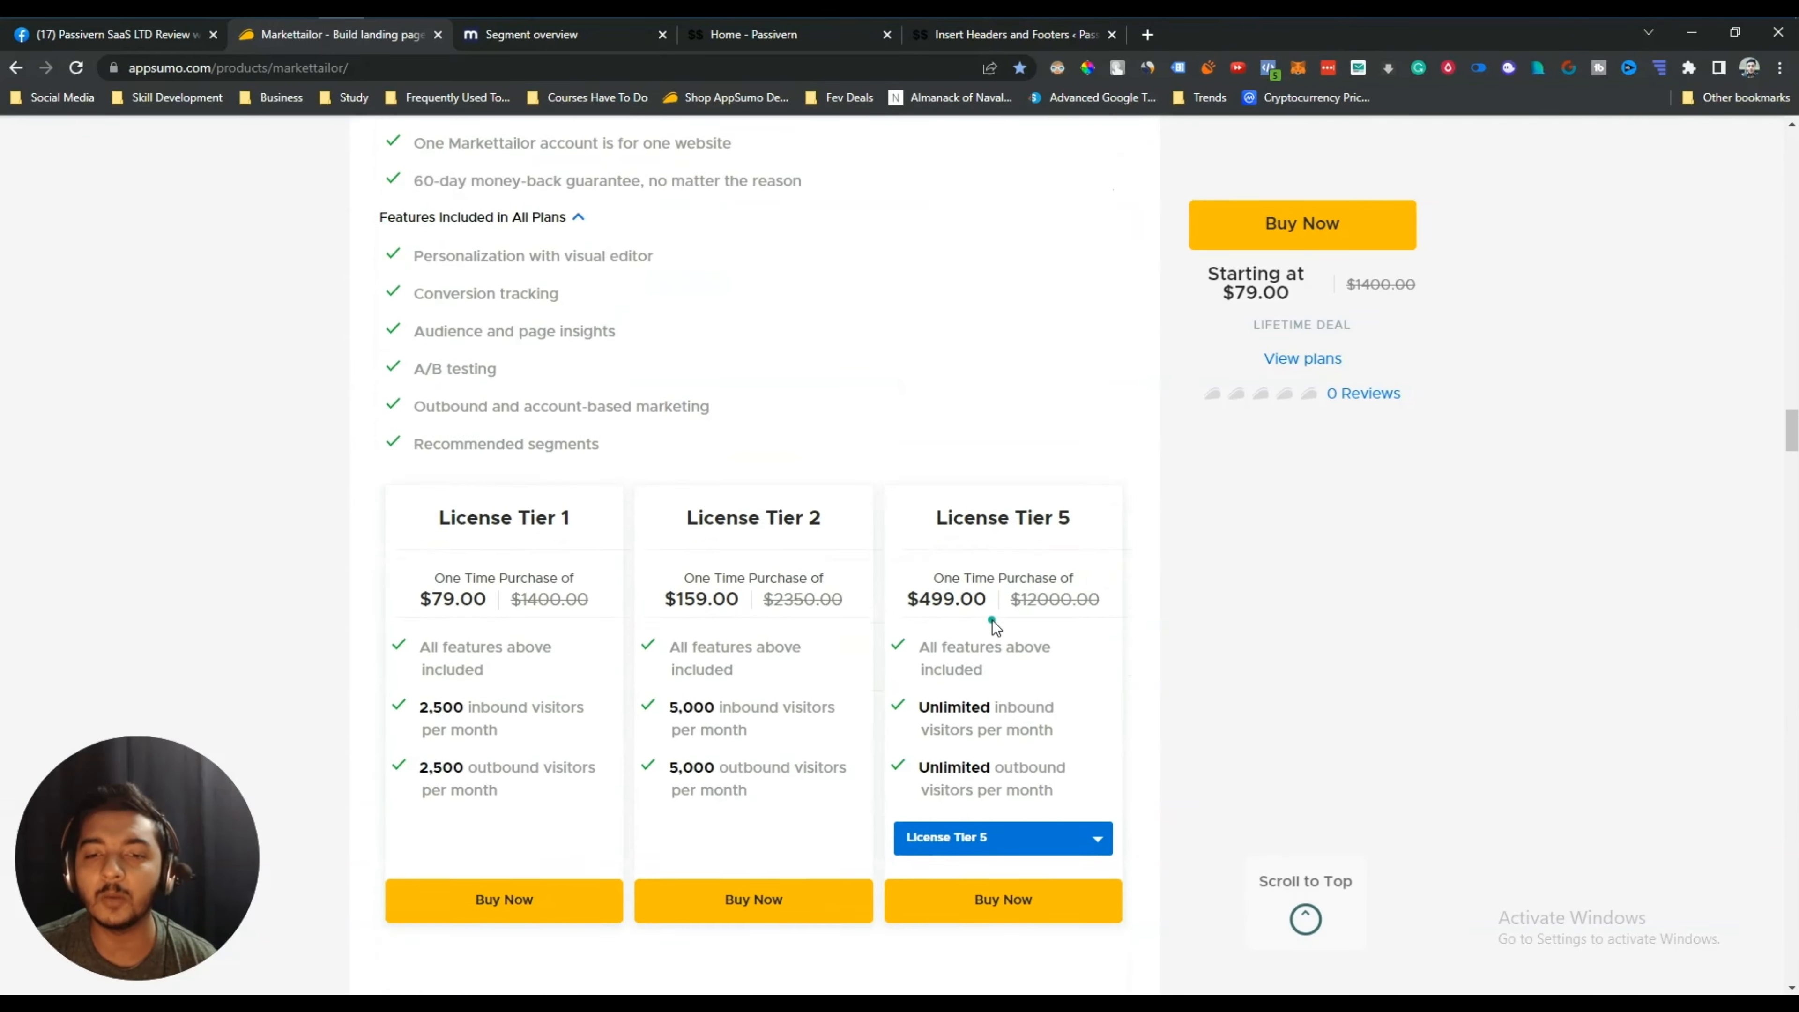
Check the selectable higher license tiers, and examine the License Tier 1 inbound and outbound visitor limits.
{"action": "left_click", "coordinate": [1006, 730]}
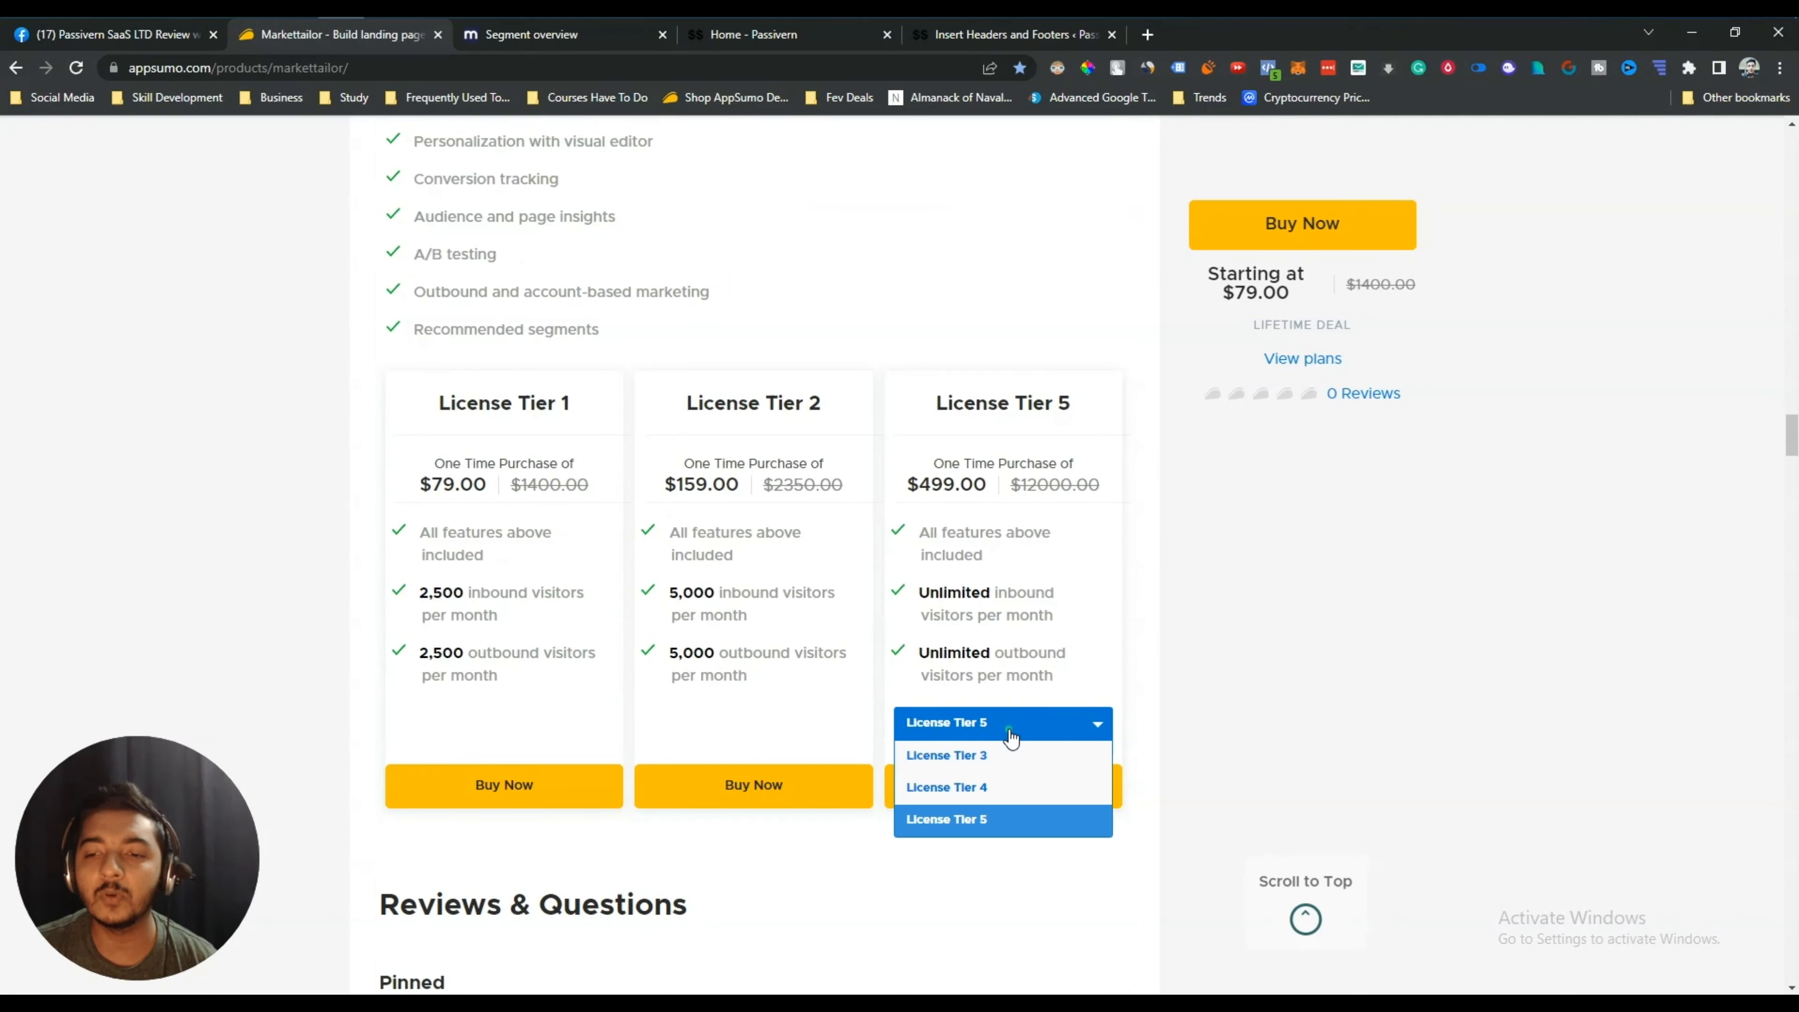
{"action": "left_click", "coordinate": [1004, 731]}
{"action": "left_click_drag", "start_coordinate": [1043, 498], "coordinate": [1051, 480]}
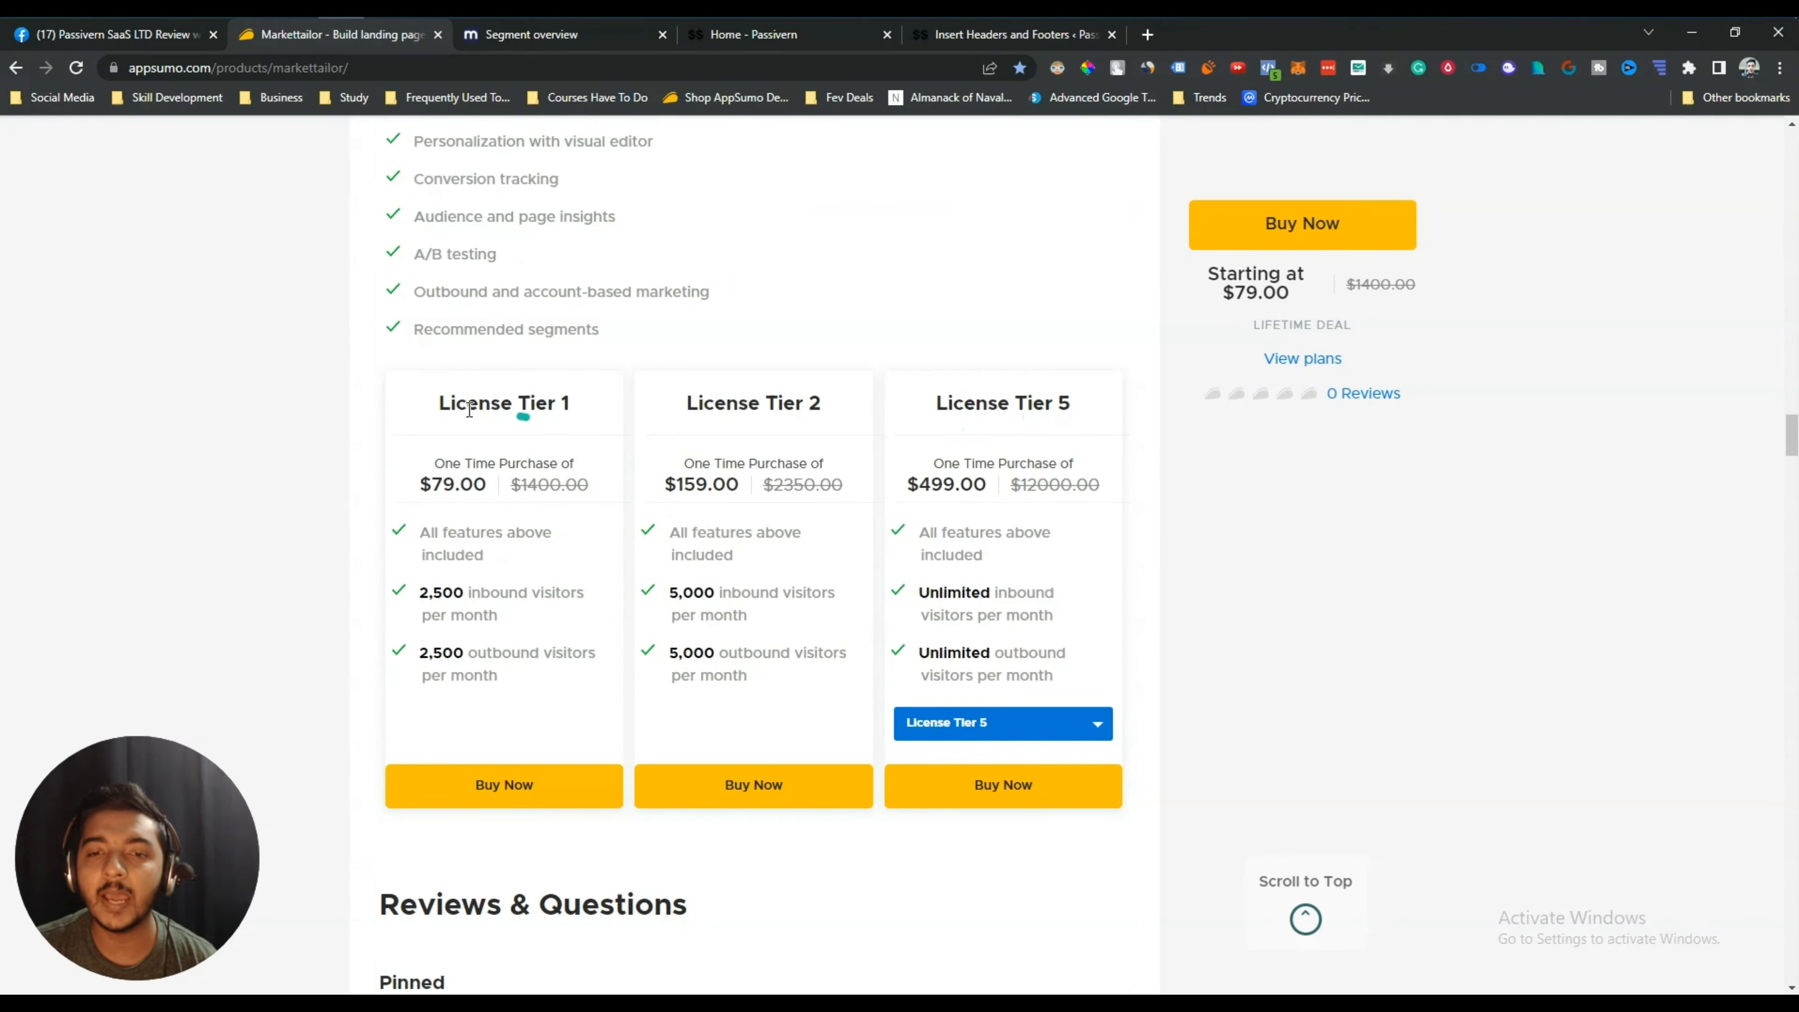
{"action": "left_click_drag", "start_coordinate": [438, 404], "coordinate": [571, 406]}
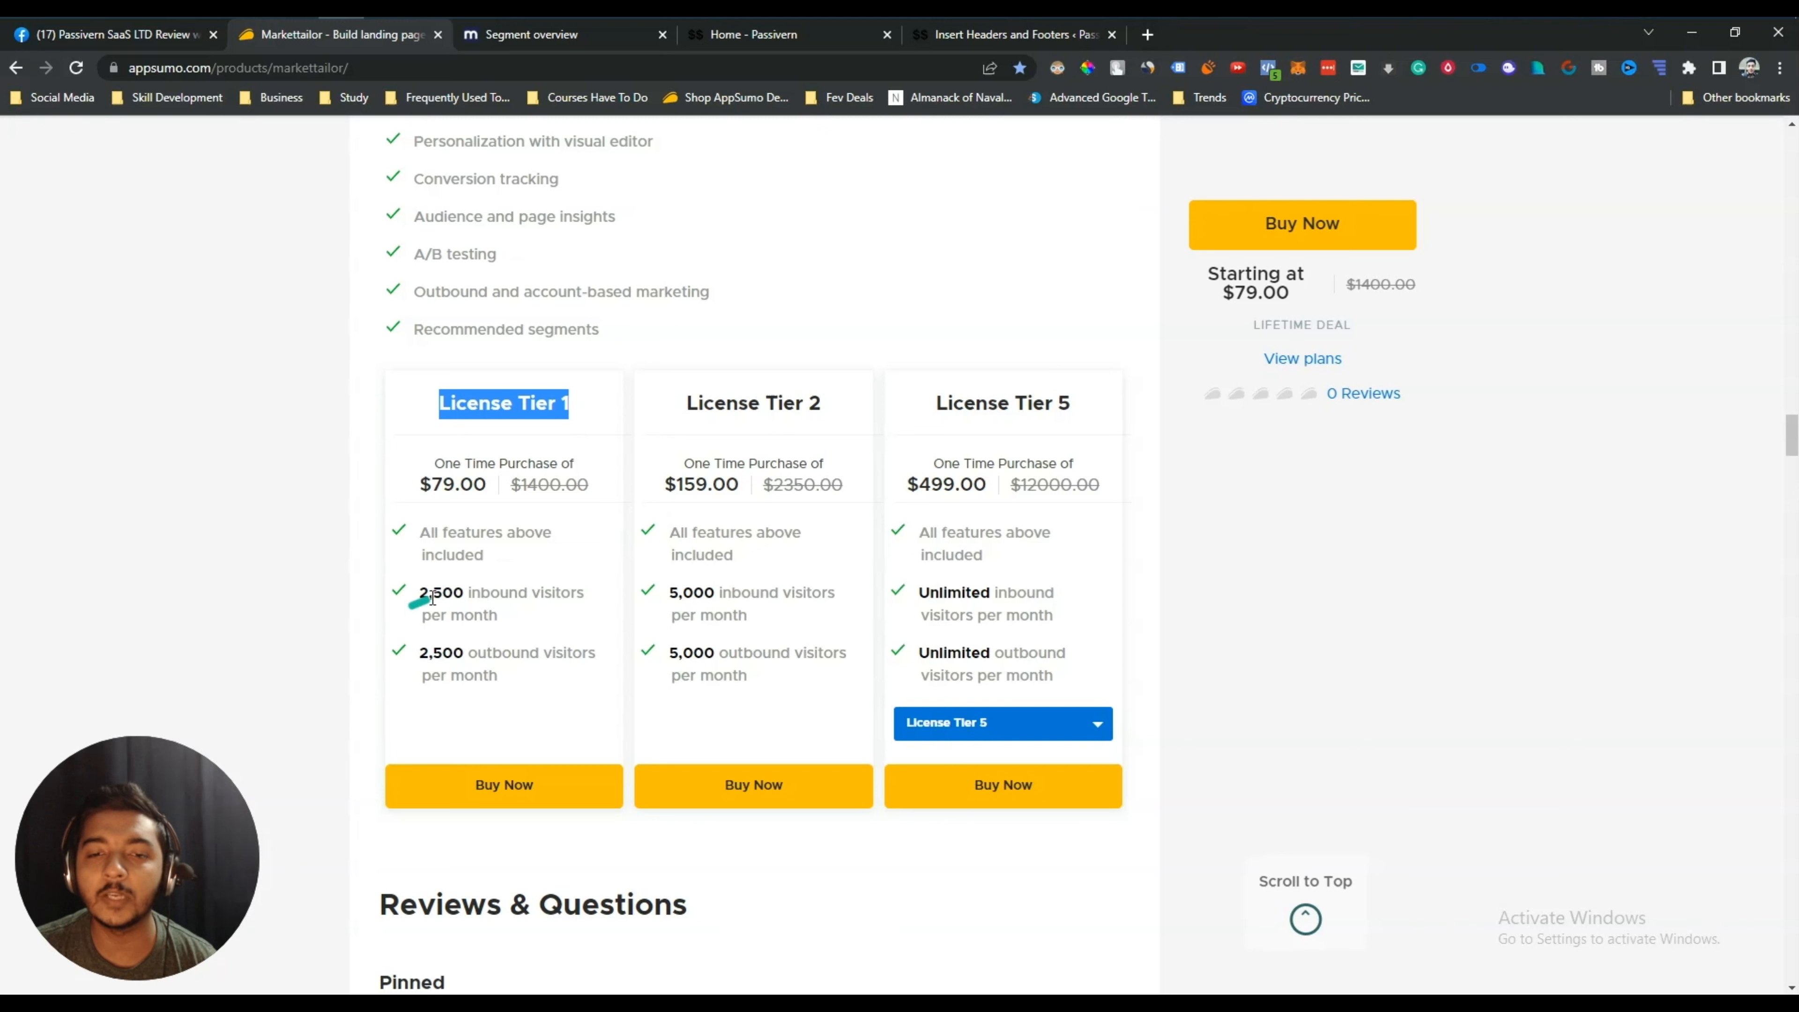
{"action": "left_click_drag", "start_coordinate": [422, 595], "coordinate": [531, 614]}
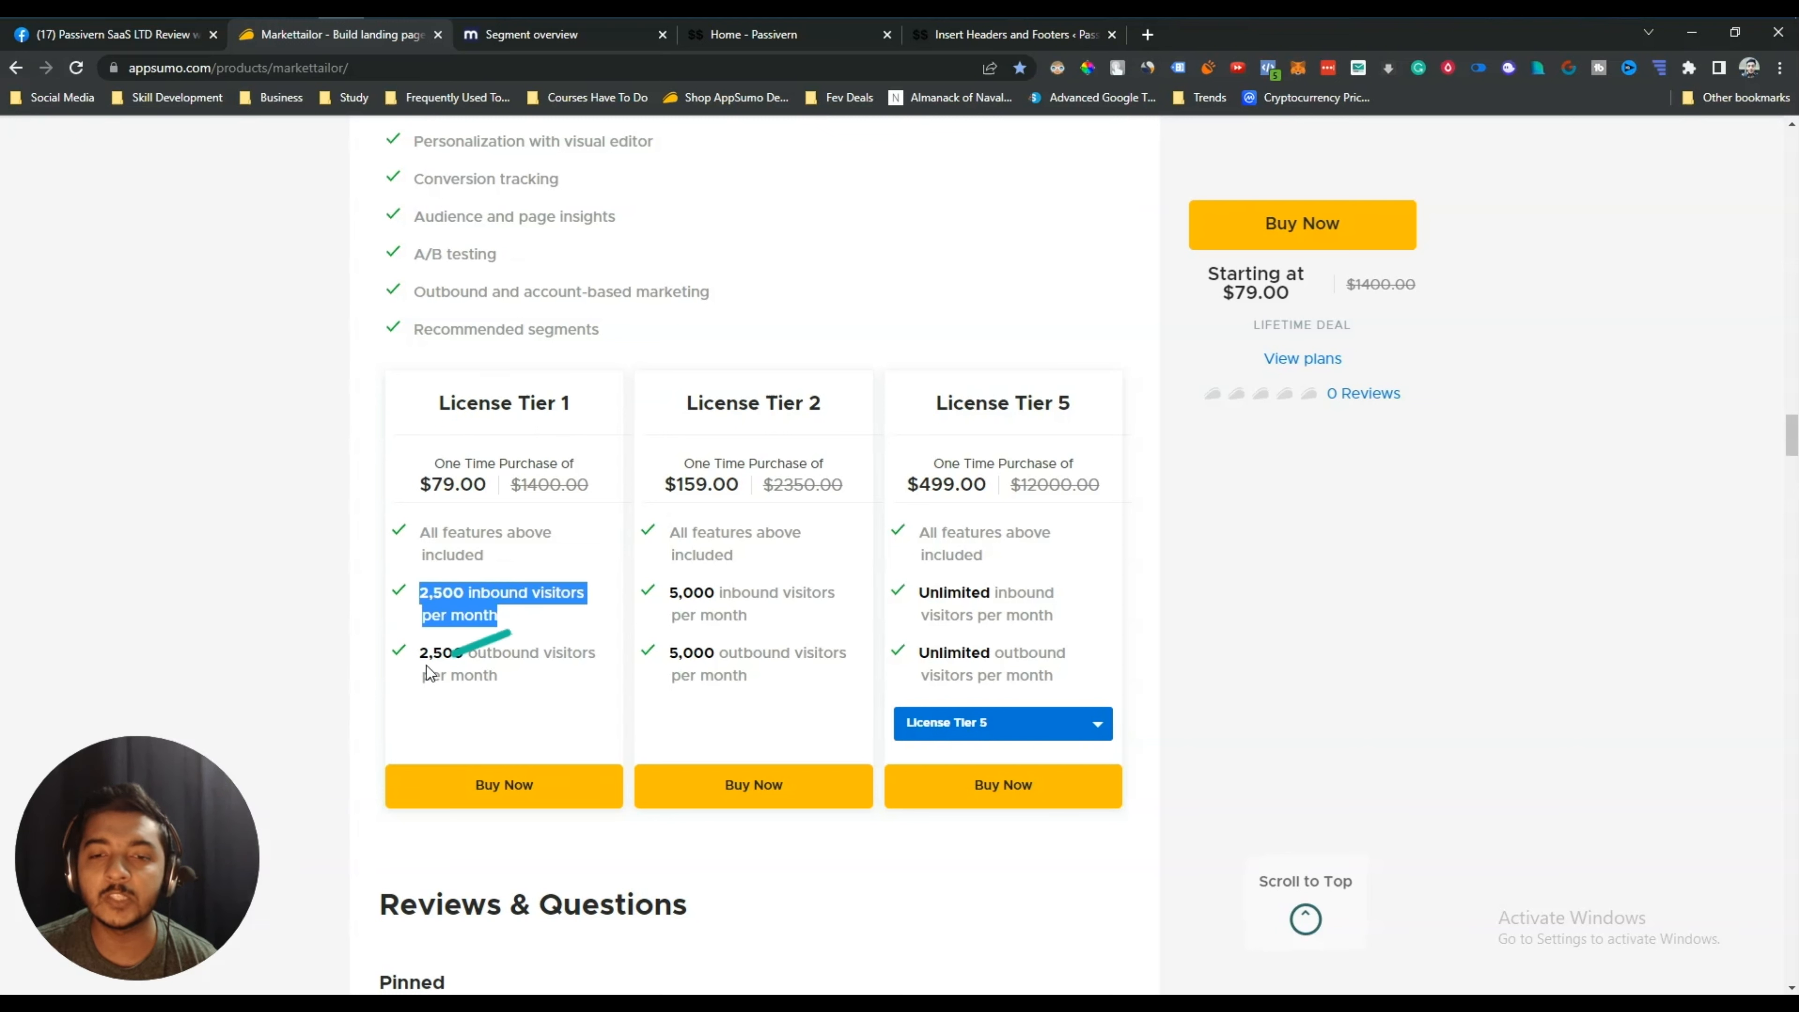
{"action": "left_click_drag", "start_coordinate": [420, 652], "coordinate": [540, 674]}
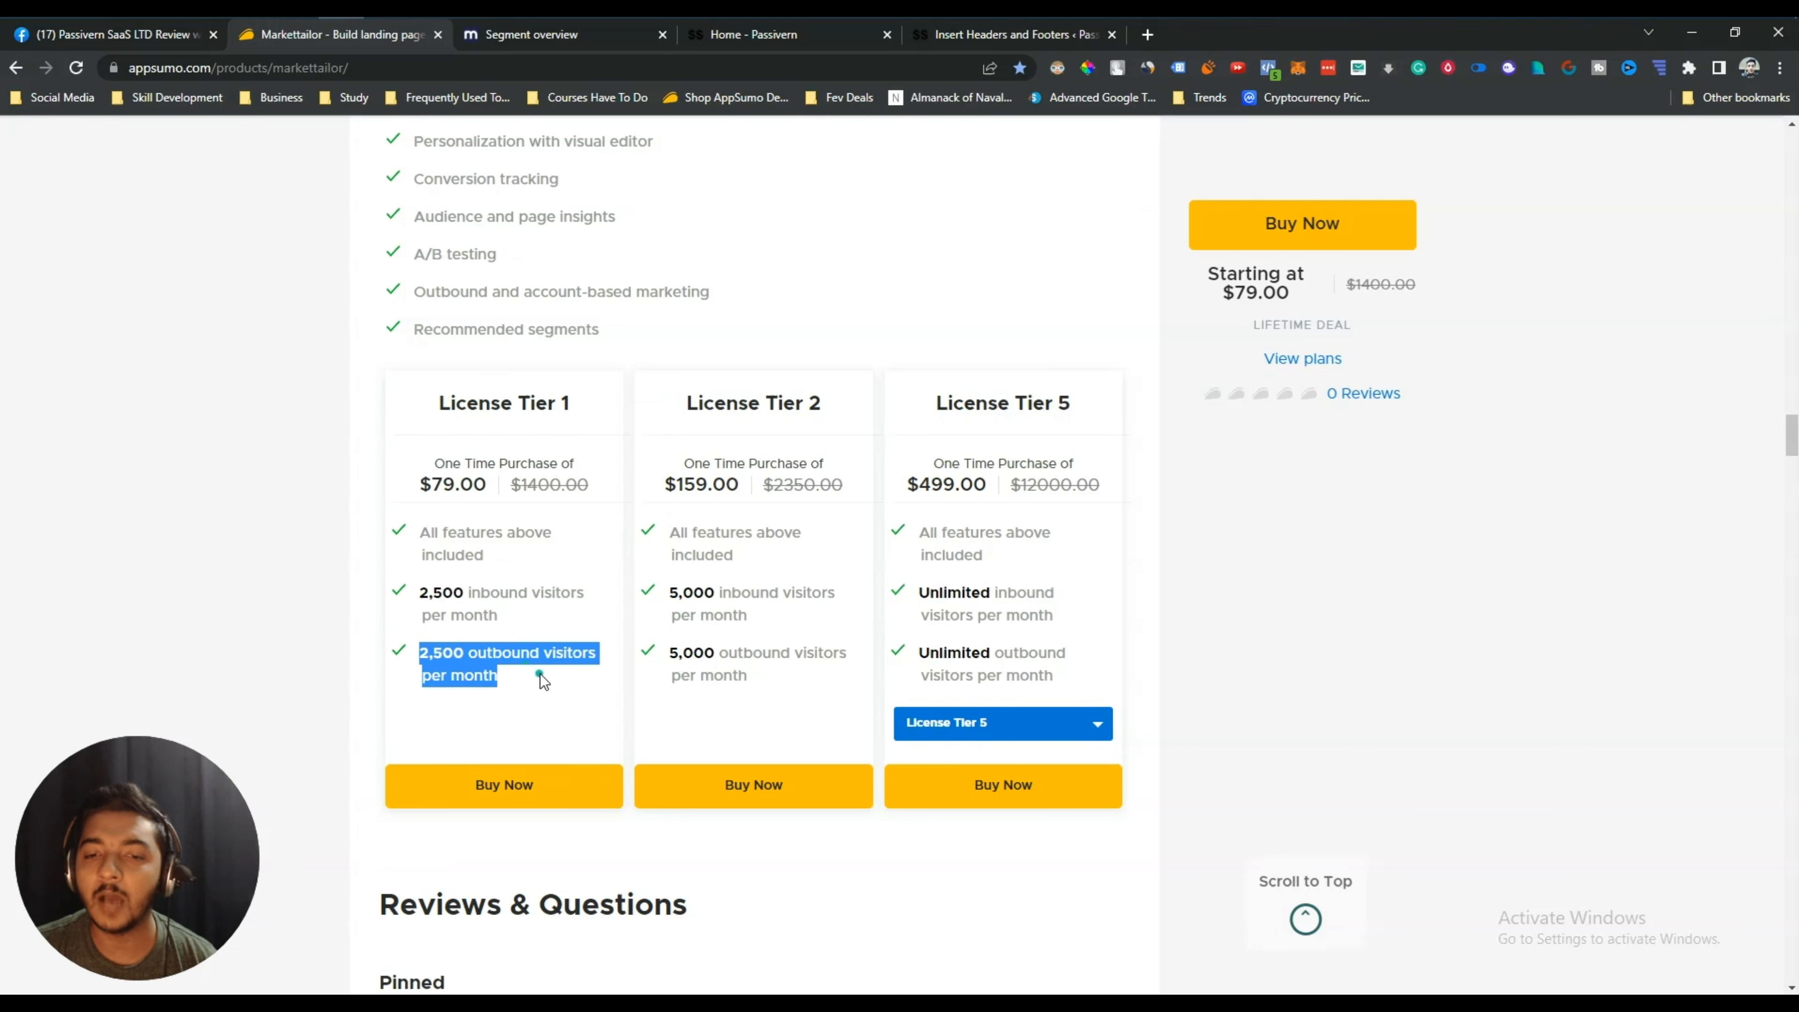
{"action": "left_click", "coordinate": [540, 673]}
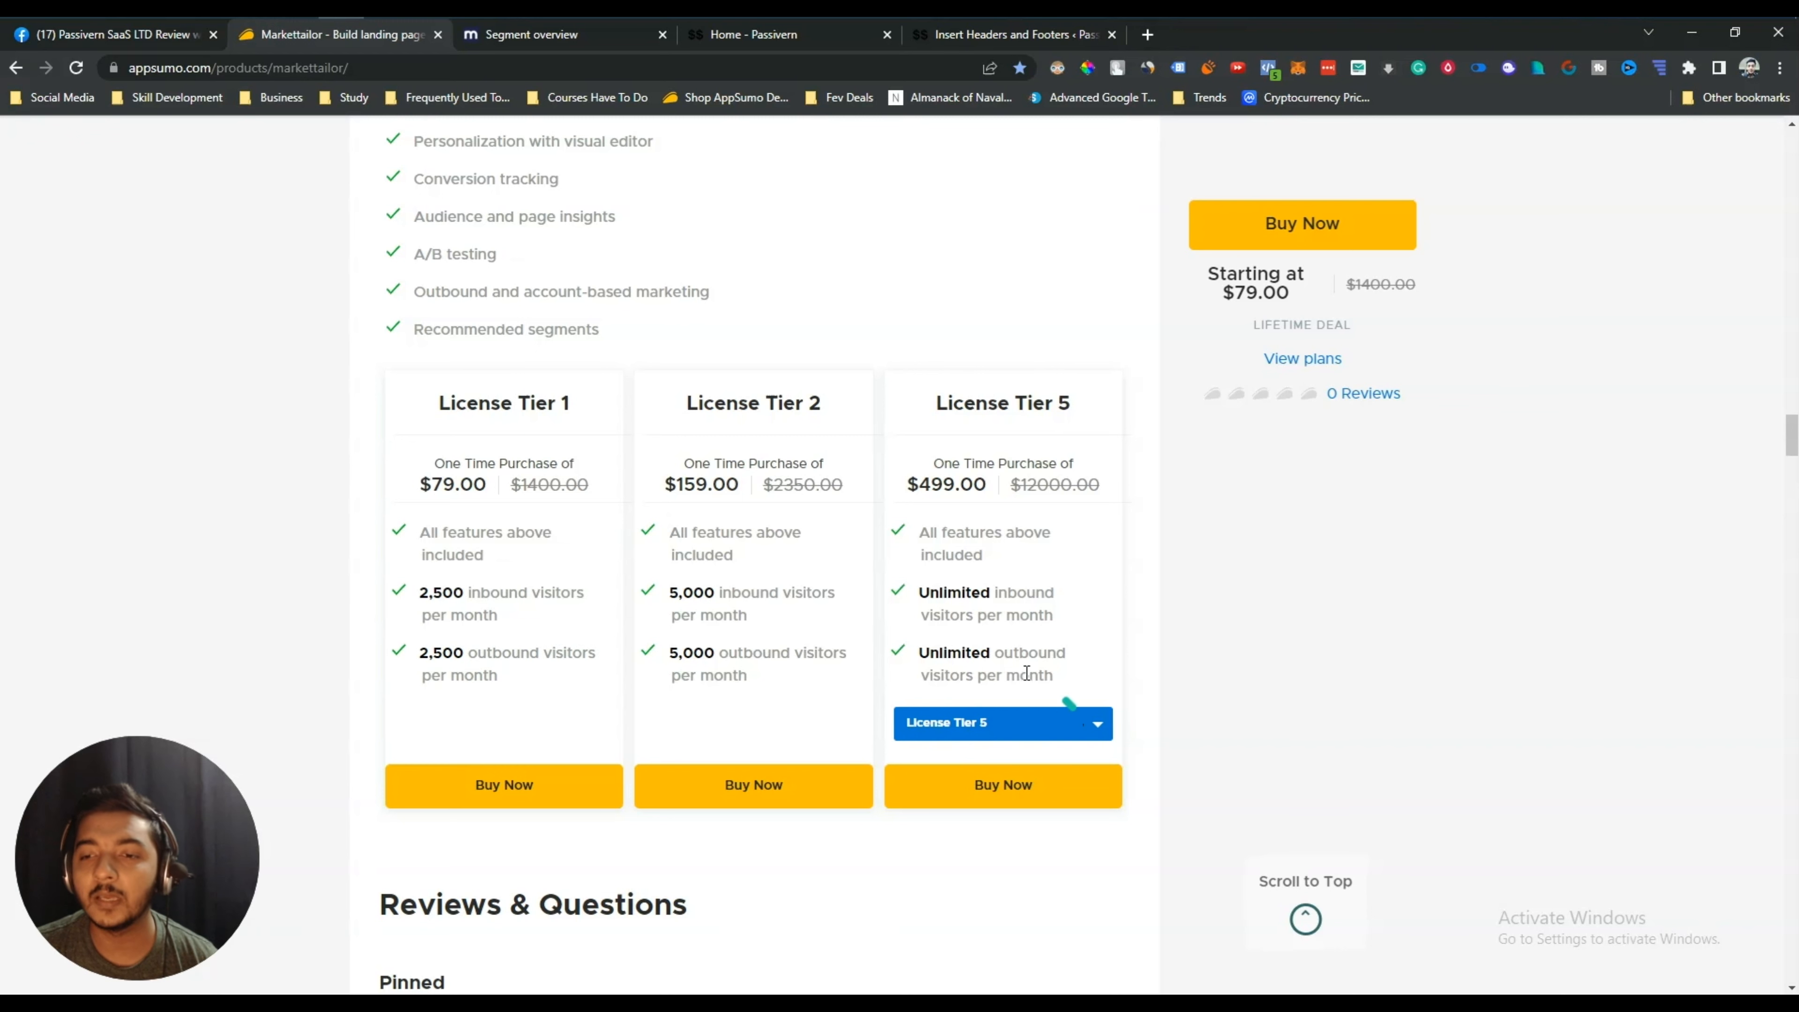
Compare License Tier 4 with License Tier 5 in the third plan, leaving Tier 5 selected, and examine its one-time price.
{"action": "left_click", "coordinate": [1052, 725]}
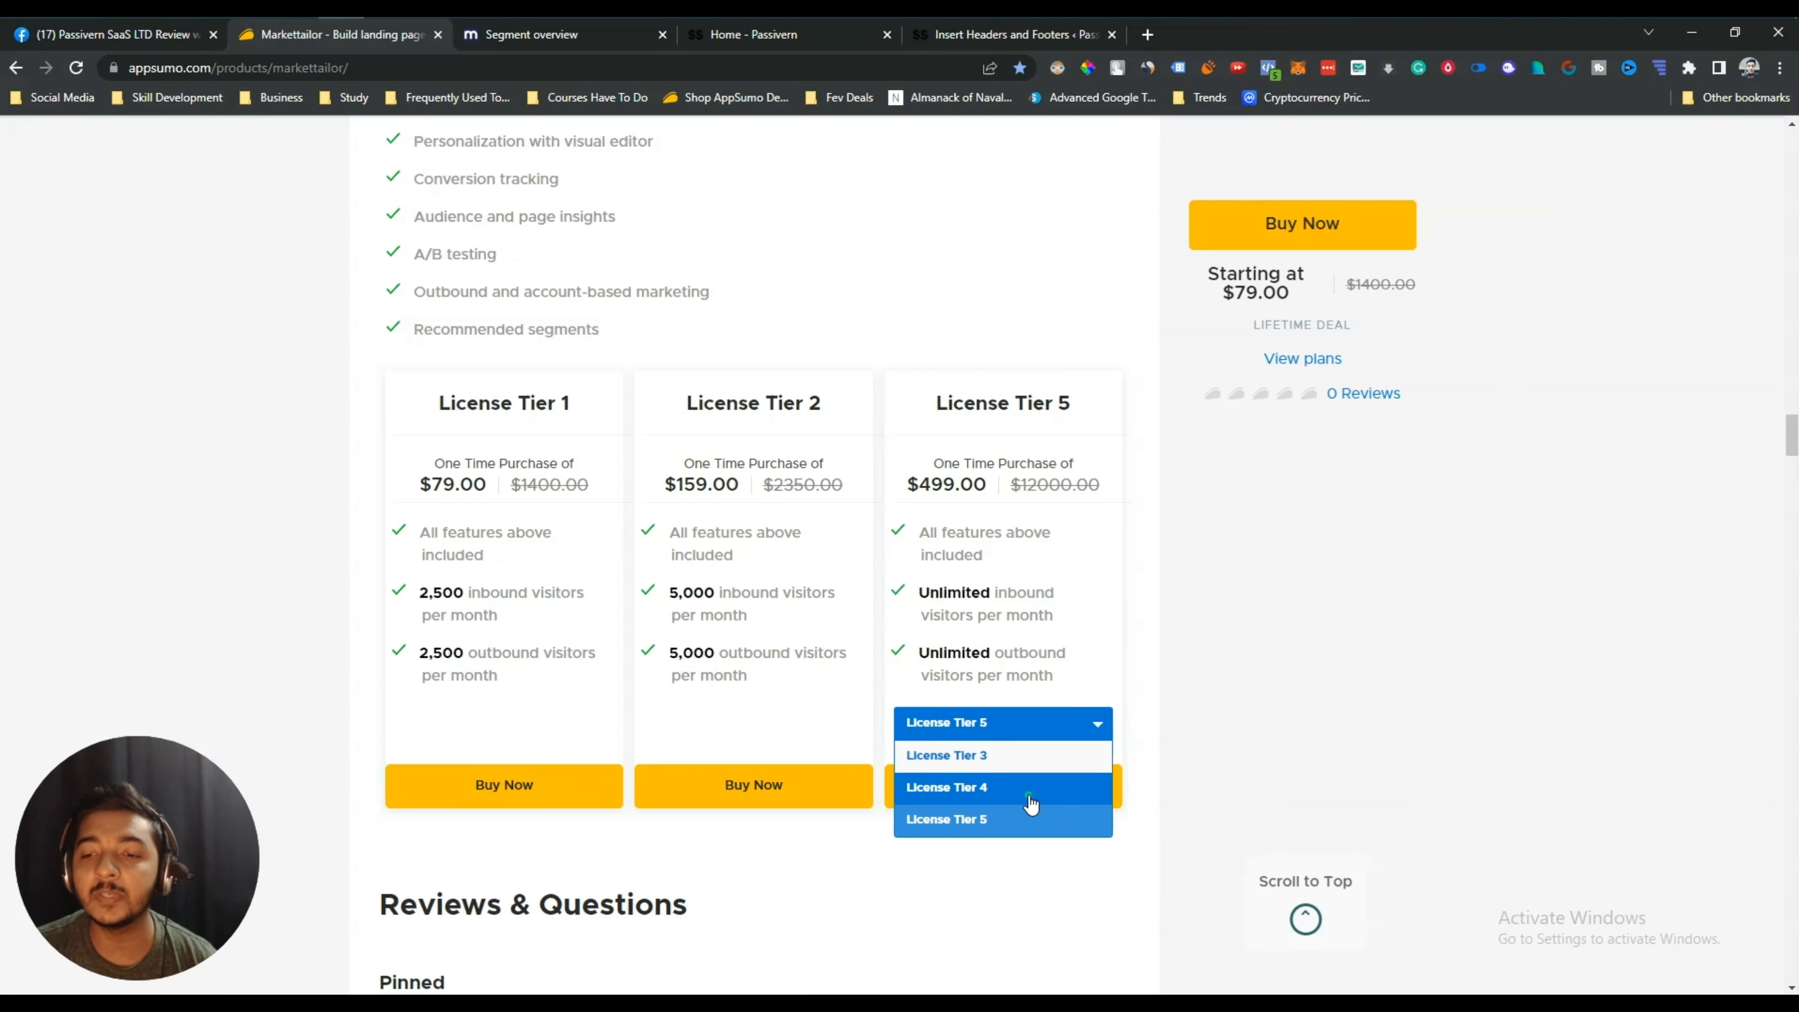
{"action": "left_click", "coordinate": [1031, 801]}
{"action": "left_click", "coordinate": [1014, 726]}
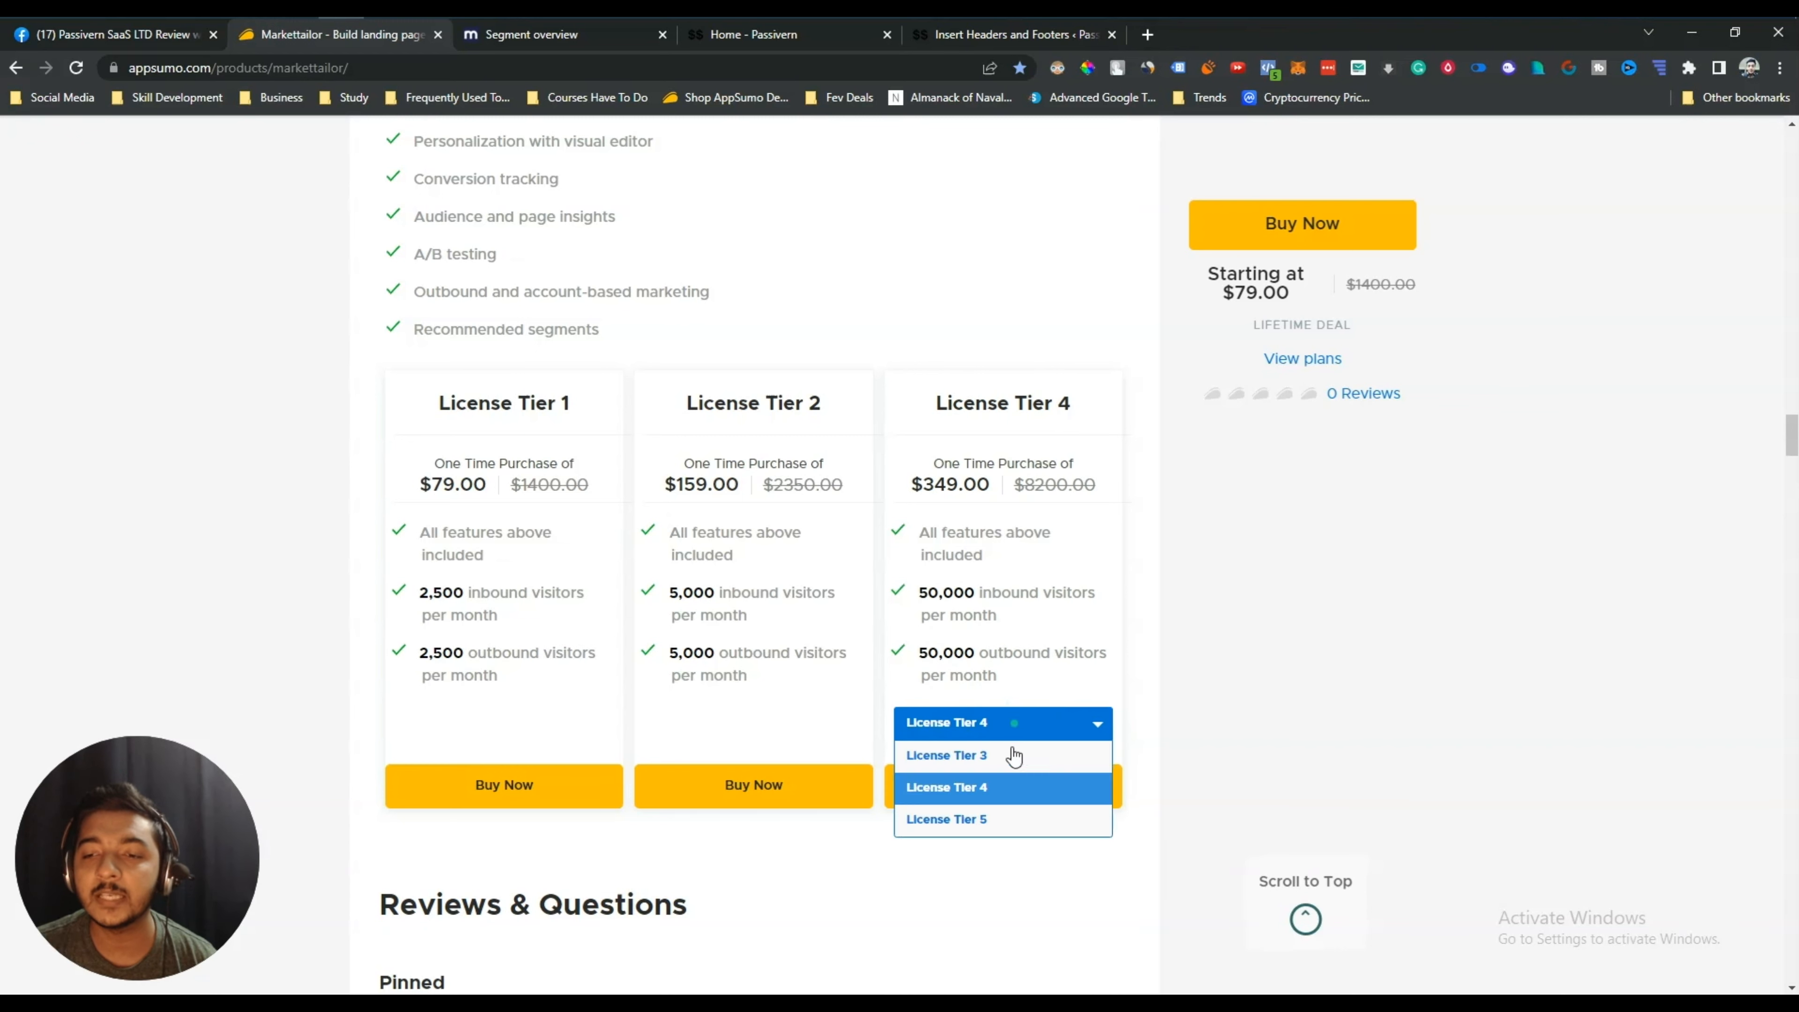
{"action": "left_click", "coordinate": [1000, 820]}
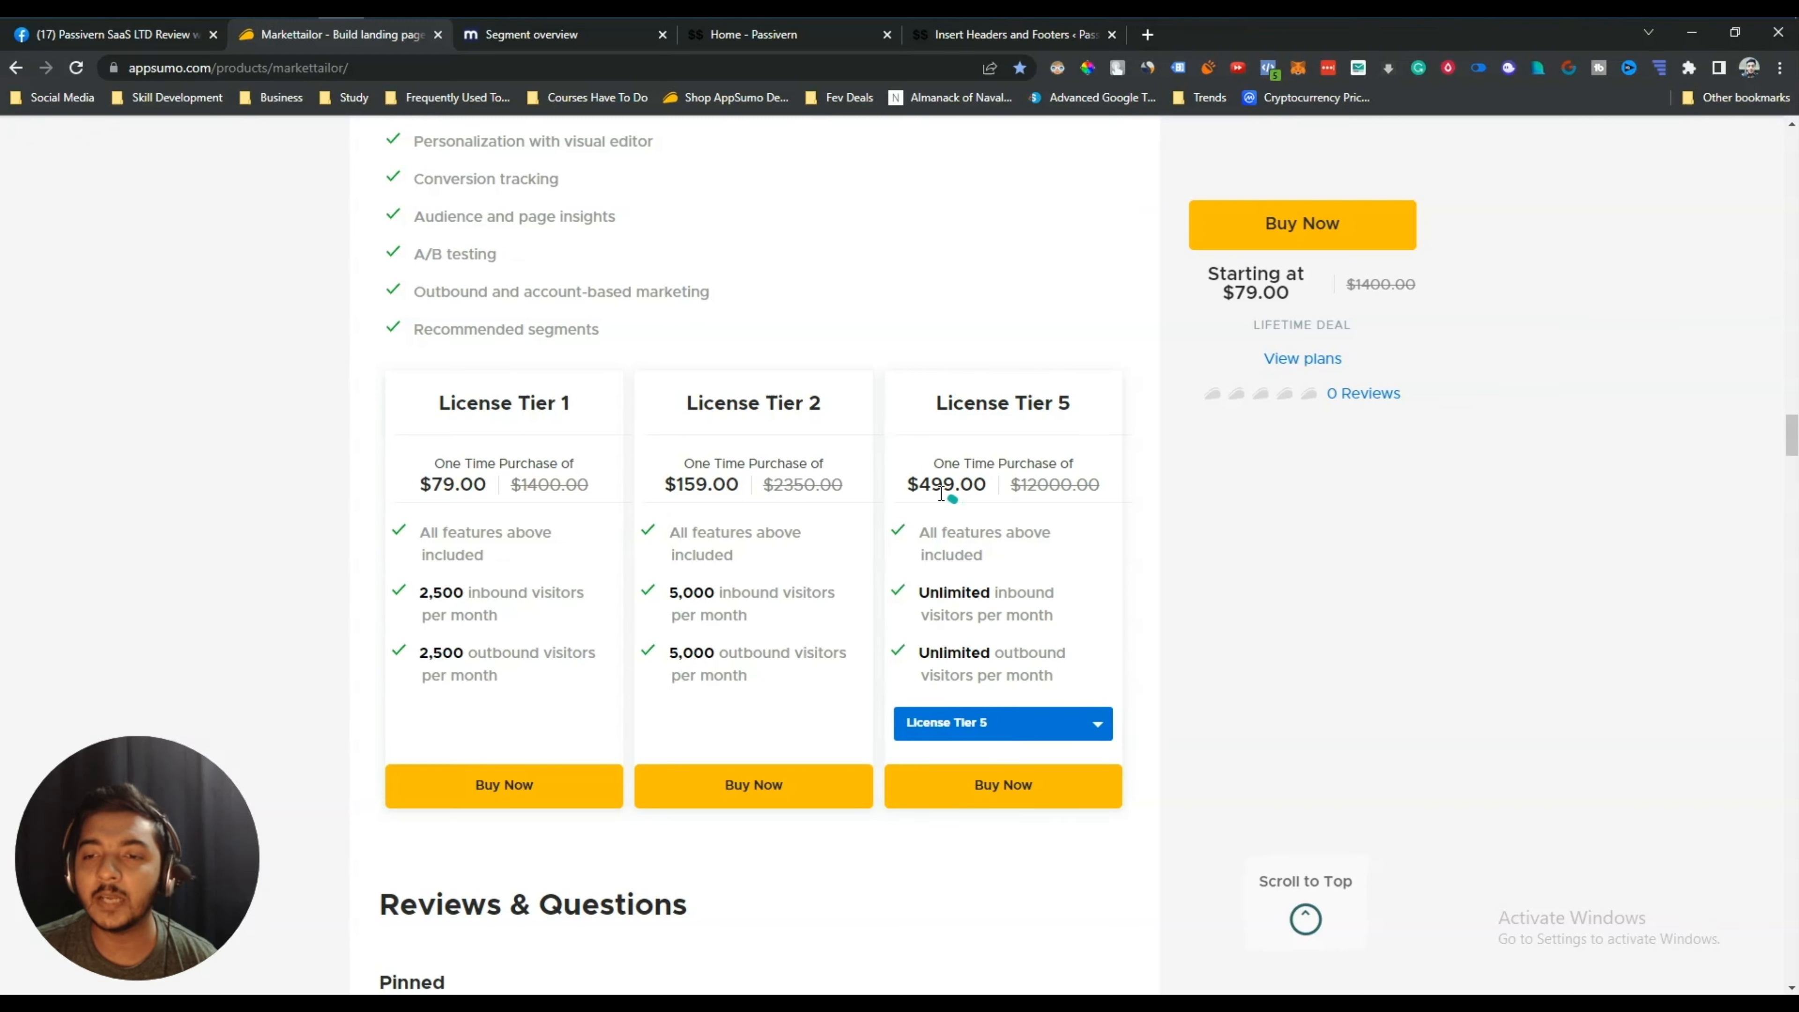
{"action": "left_click_drag", "start_coordinate": [908, 485], "coordinate": [1000, 487]}
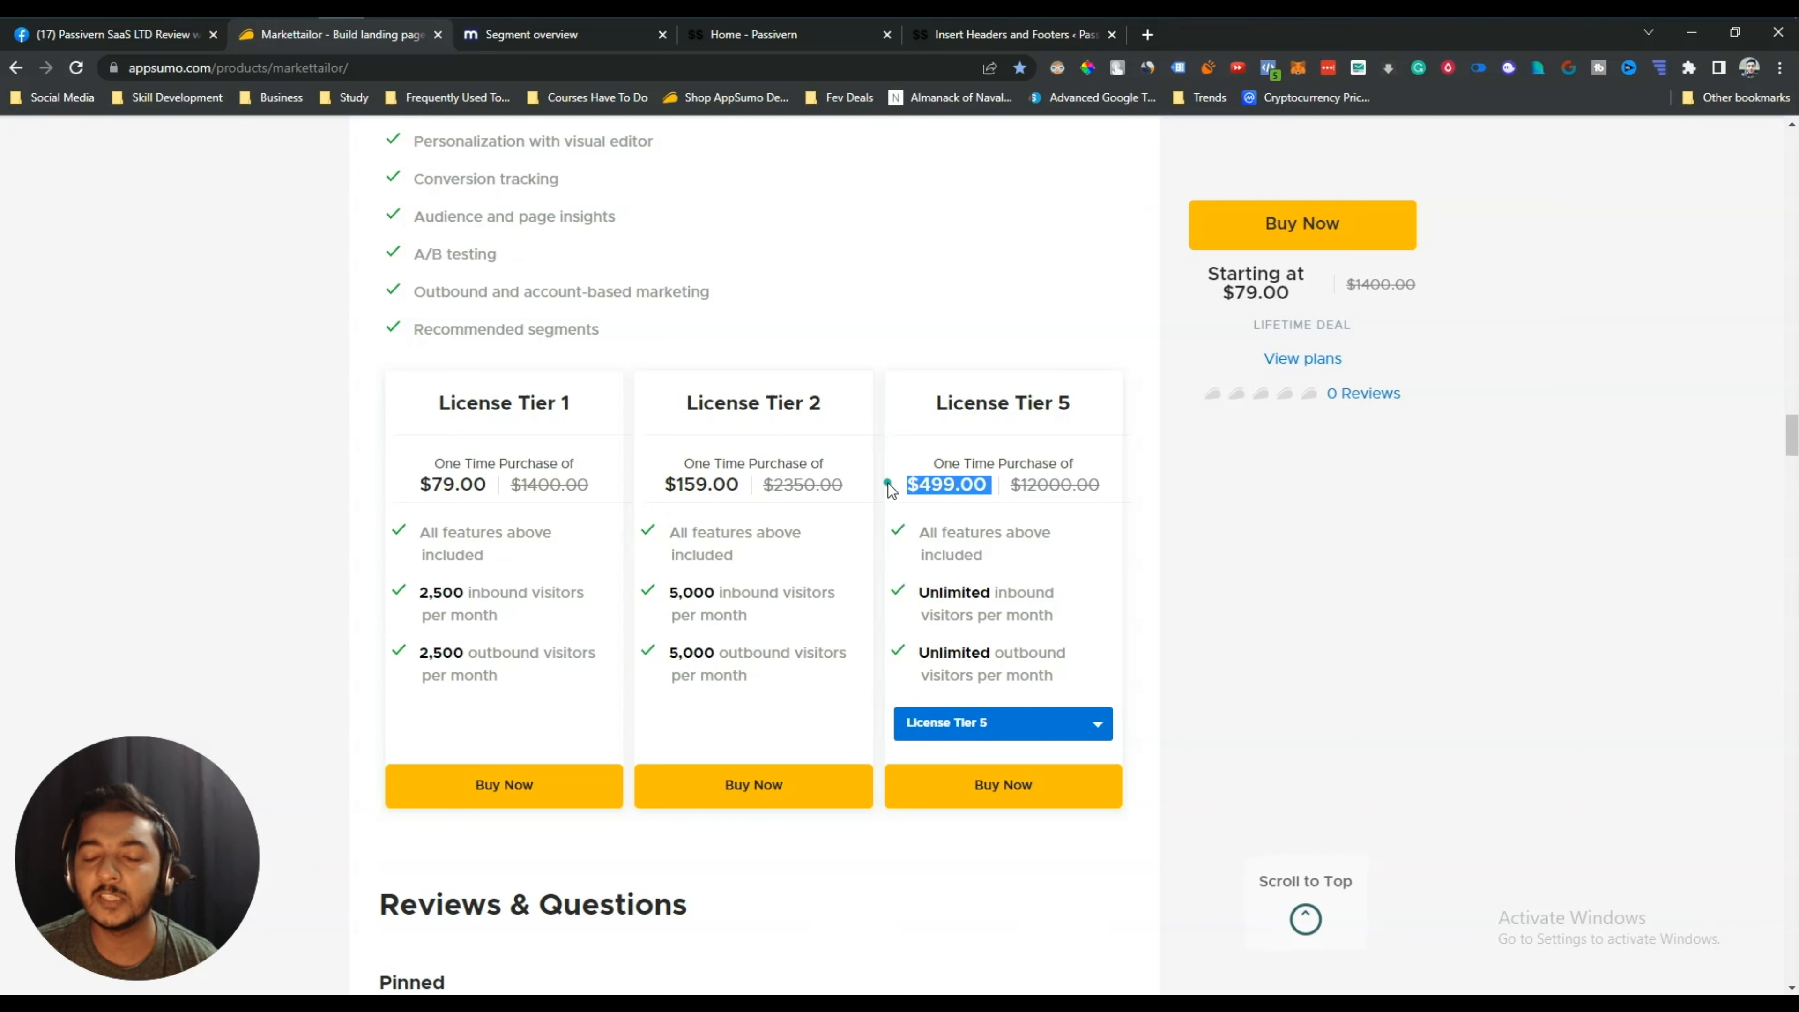
{"action": "left_click", "coordinate": [770, 506]}
{"action": "scroll", "coordinate": [723, 289], "scroll_direction": "up", "scroll_amount": 15}
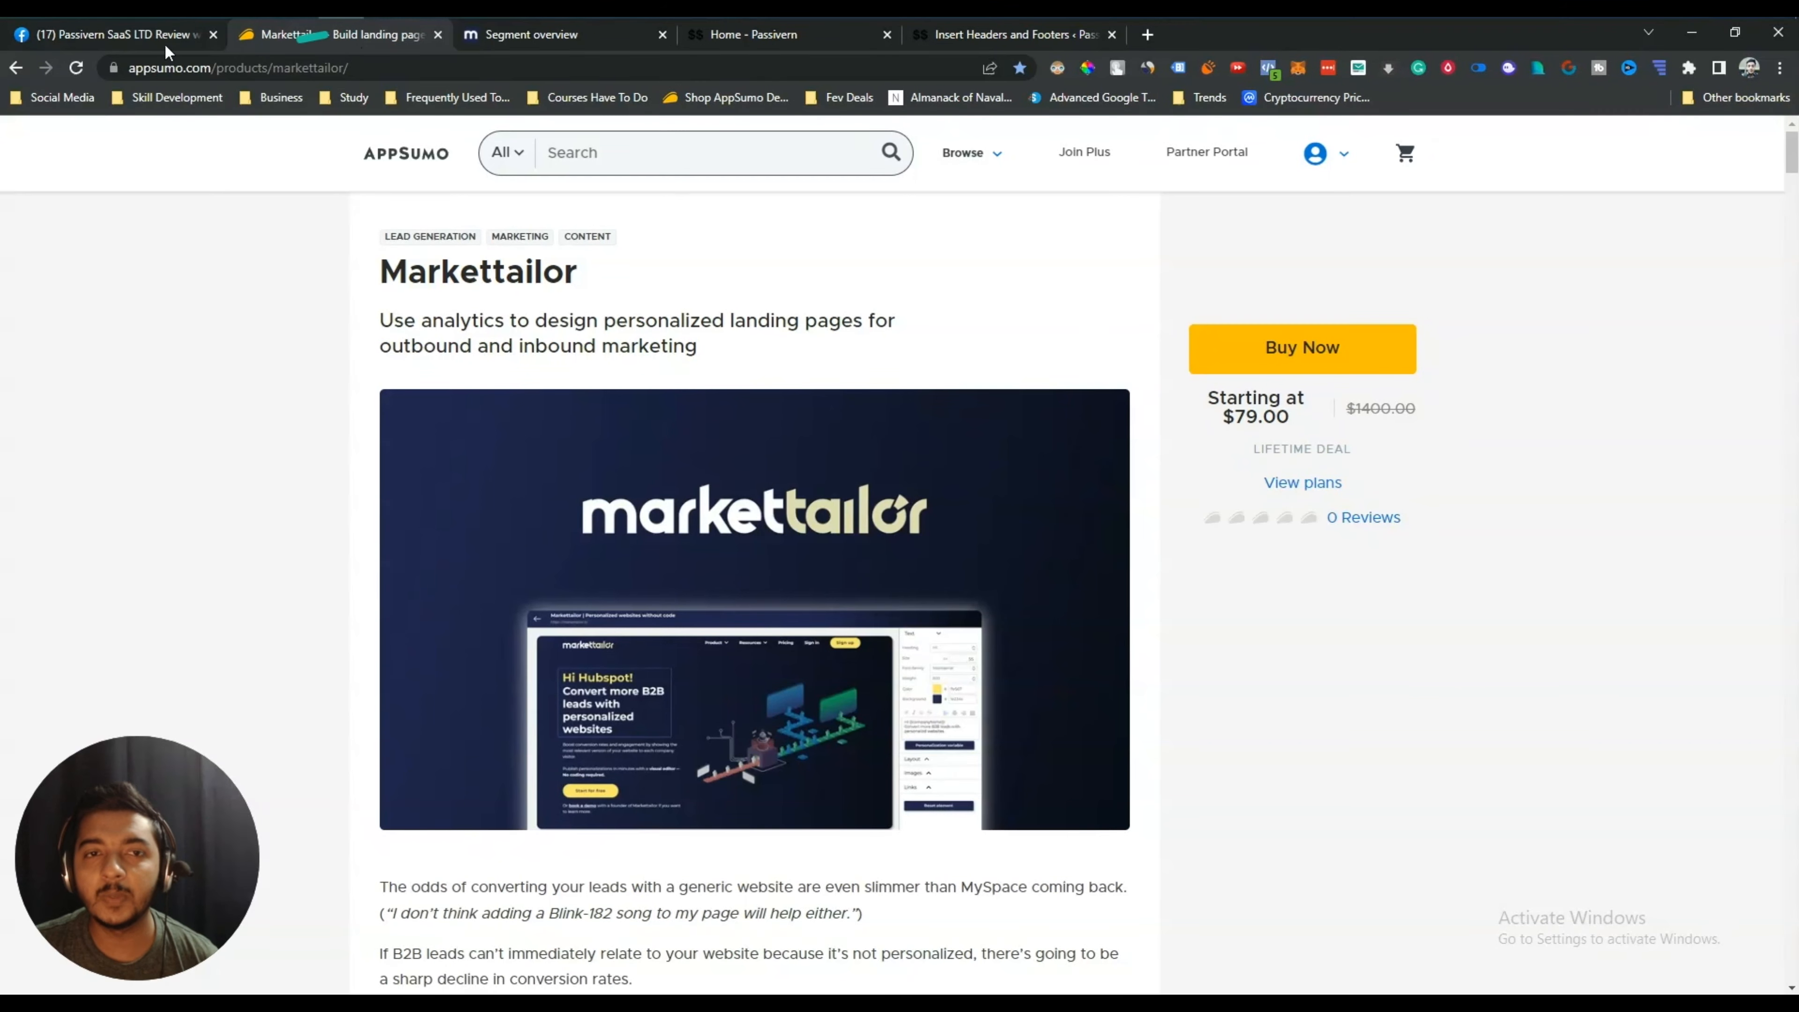
Switch to the Passivern SaaS LTD Review with Giveaway group on Facebook and browse its lifetime deal review posts.
{"action": "left_click", "coordinate": [117, 41]}
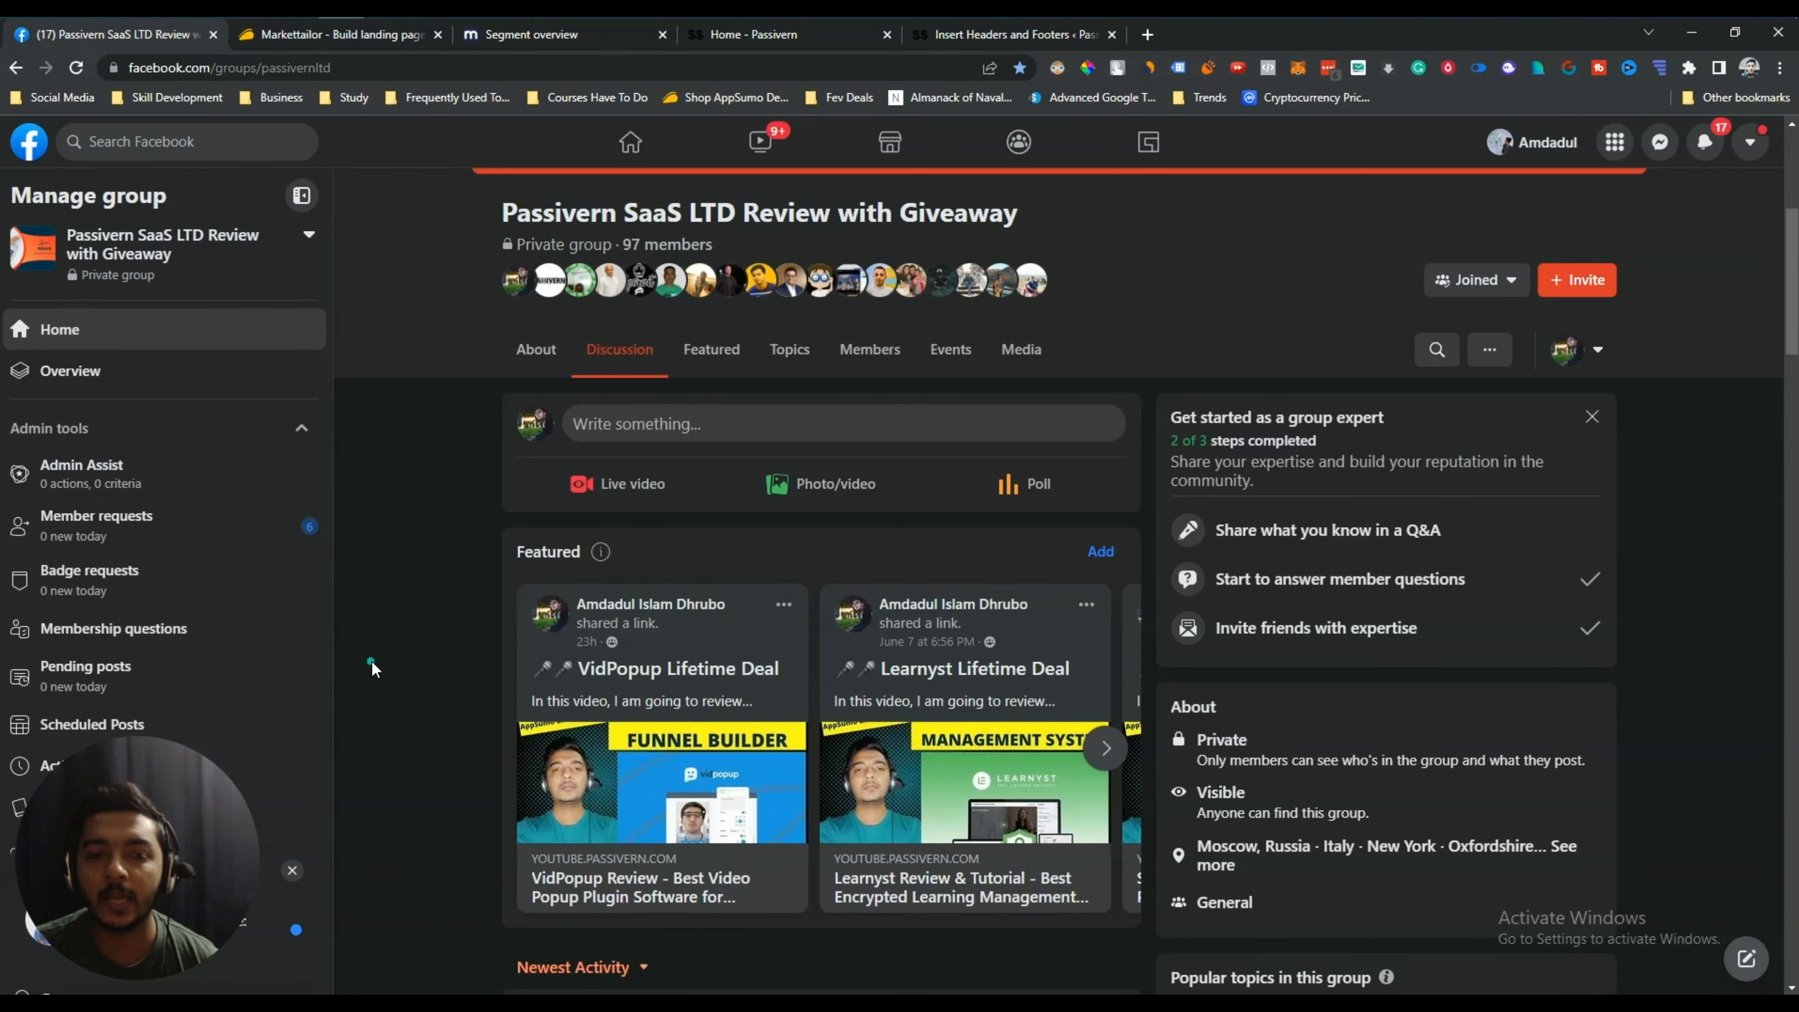
{"action": "scroll", "coordinate": [371, 660], "scroll_direction": "down", "scroll_amount": 10}
{"action": "scroll", "coordinate": [372, 664], "scroll_direction": "down", "scroll_amount": 15}
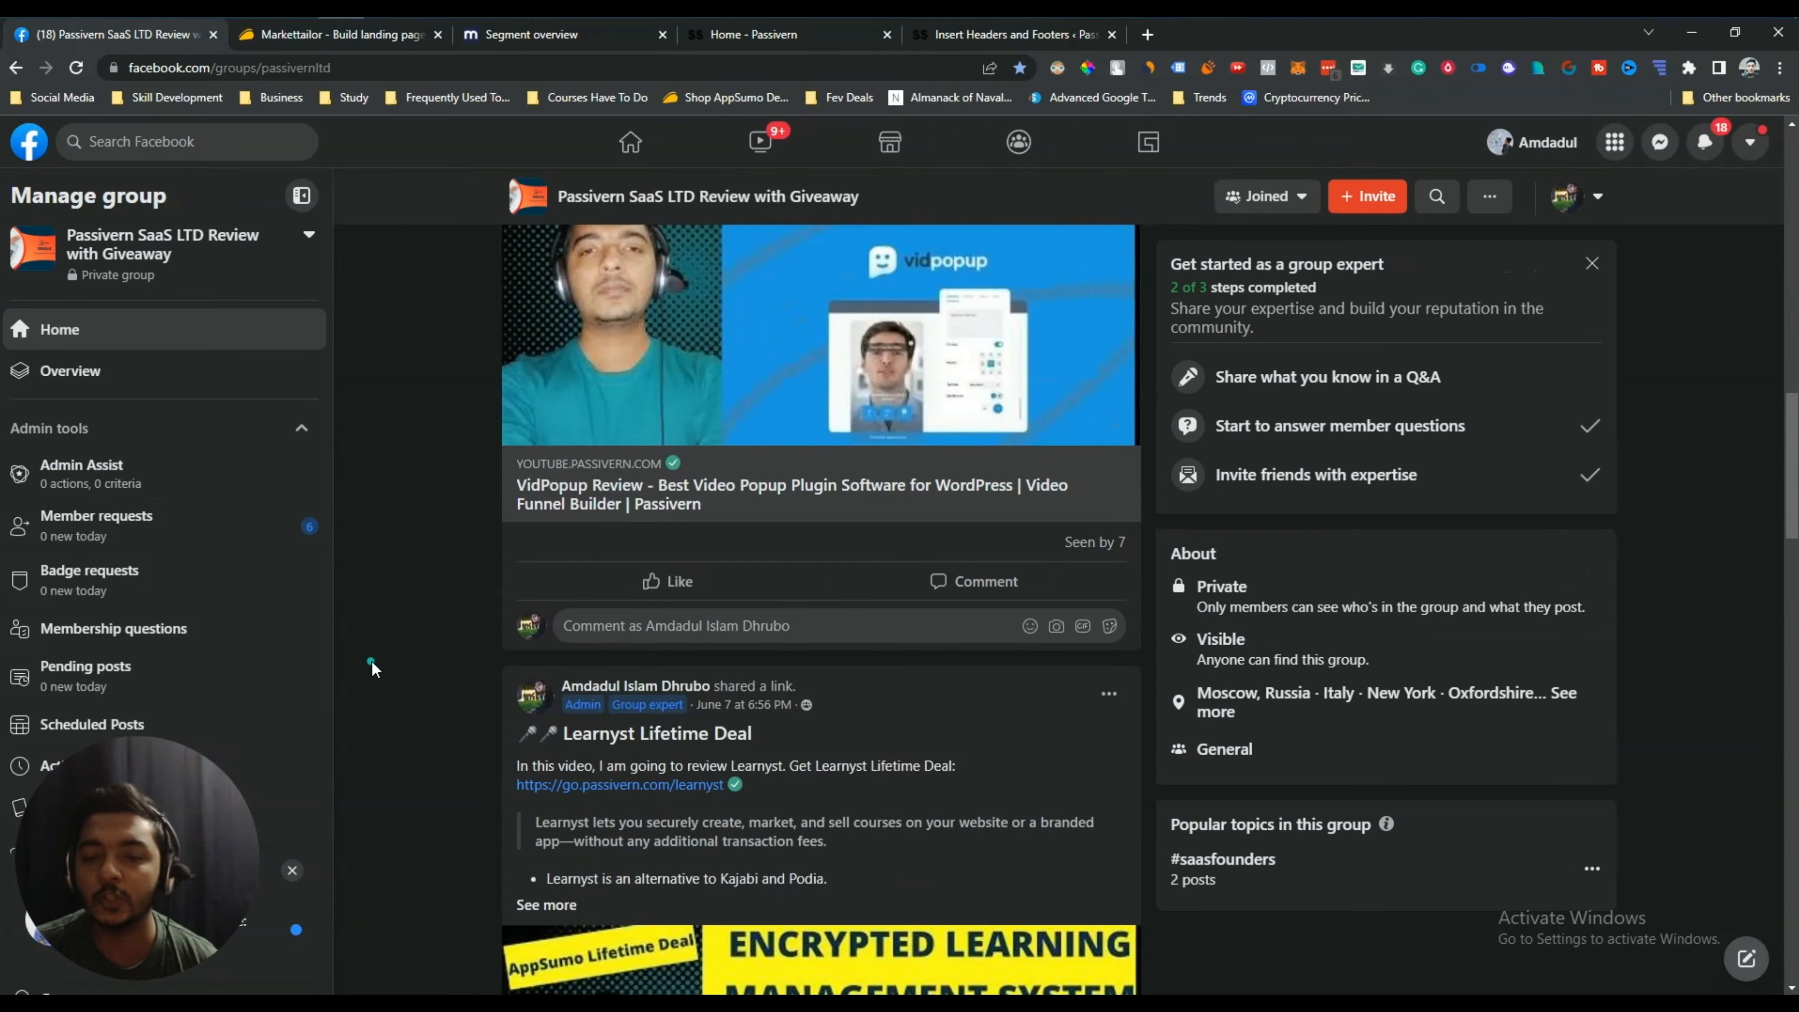
{"action": "scroll", "coordinate": [371, 659], "scroll_direction": "down", "scroll_amount": 20}
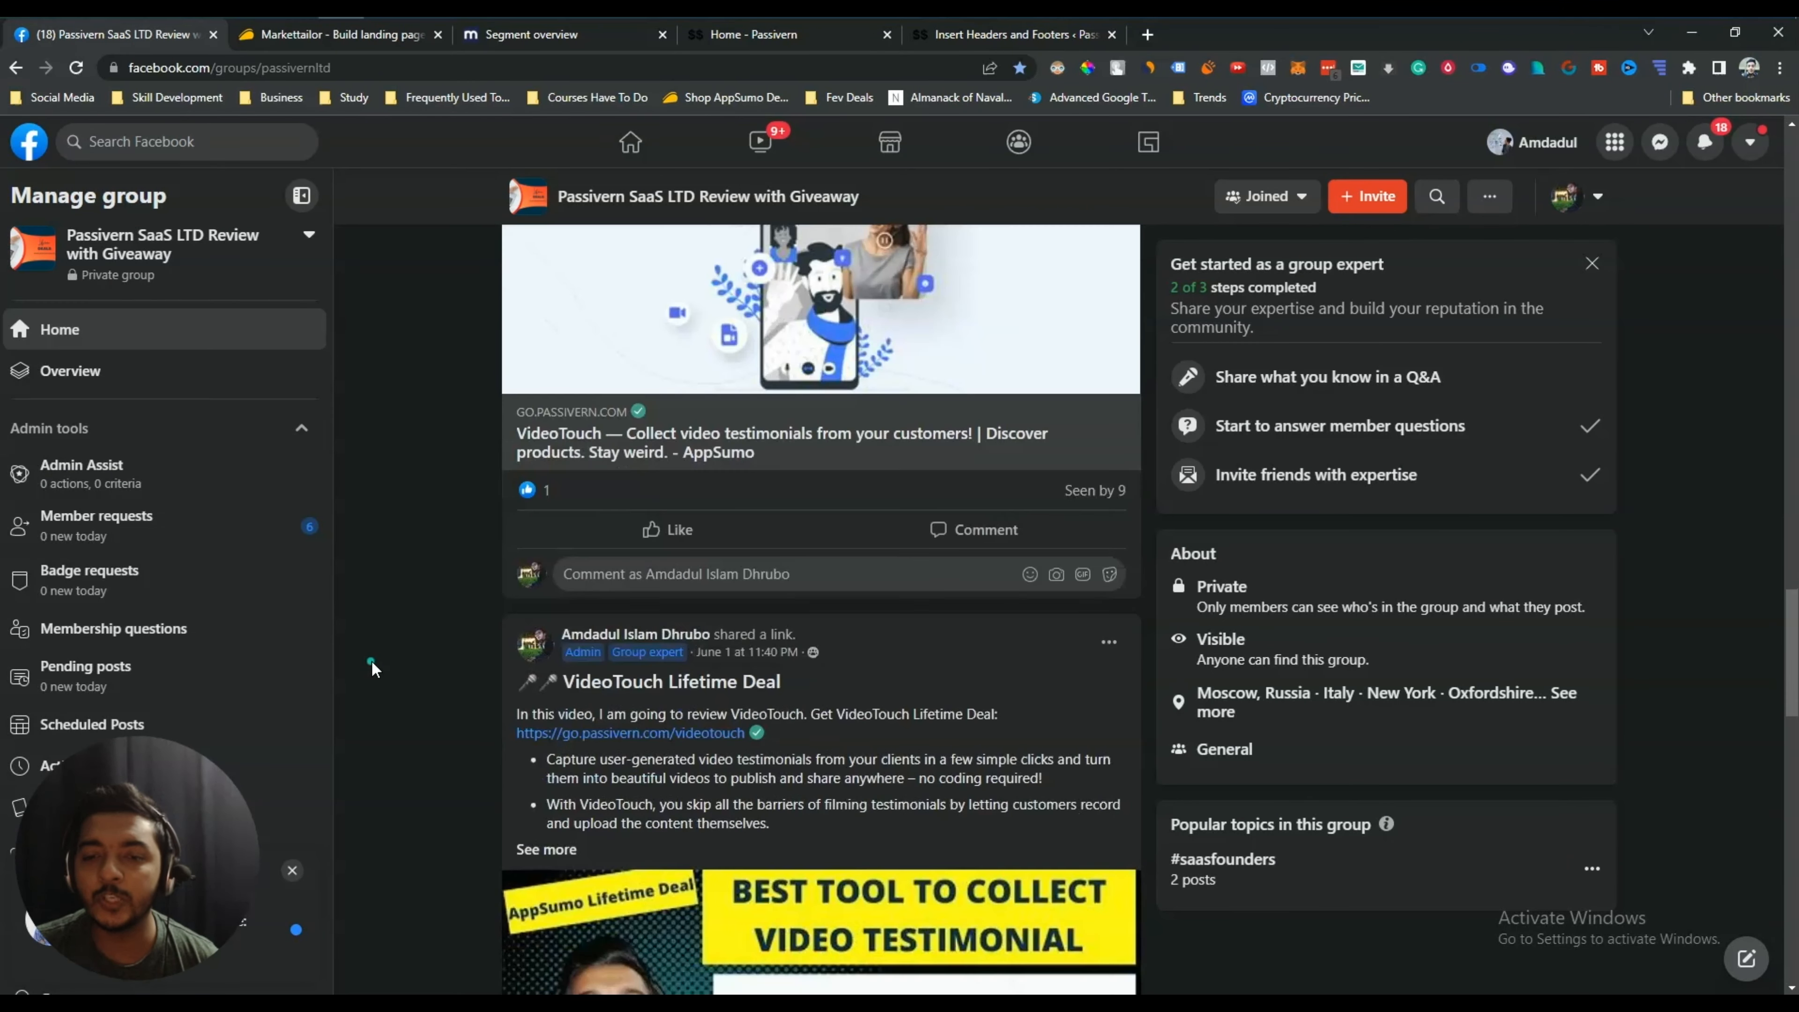
{"action": "scroll", "coordinate": [371, 667], "scroll_direction": "down", "scroll_amount": 20}
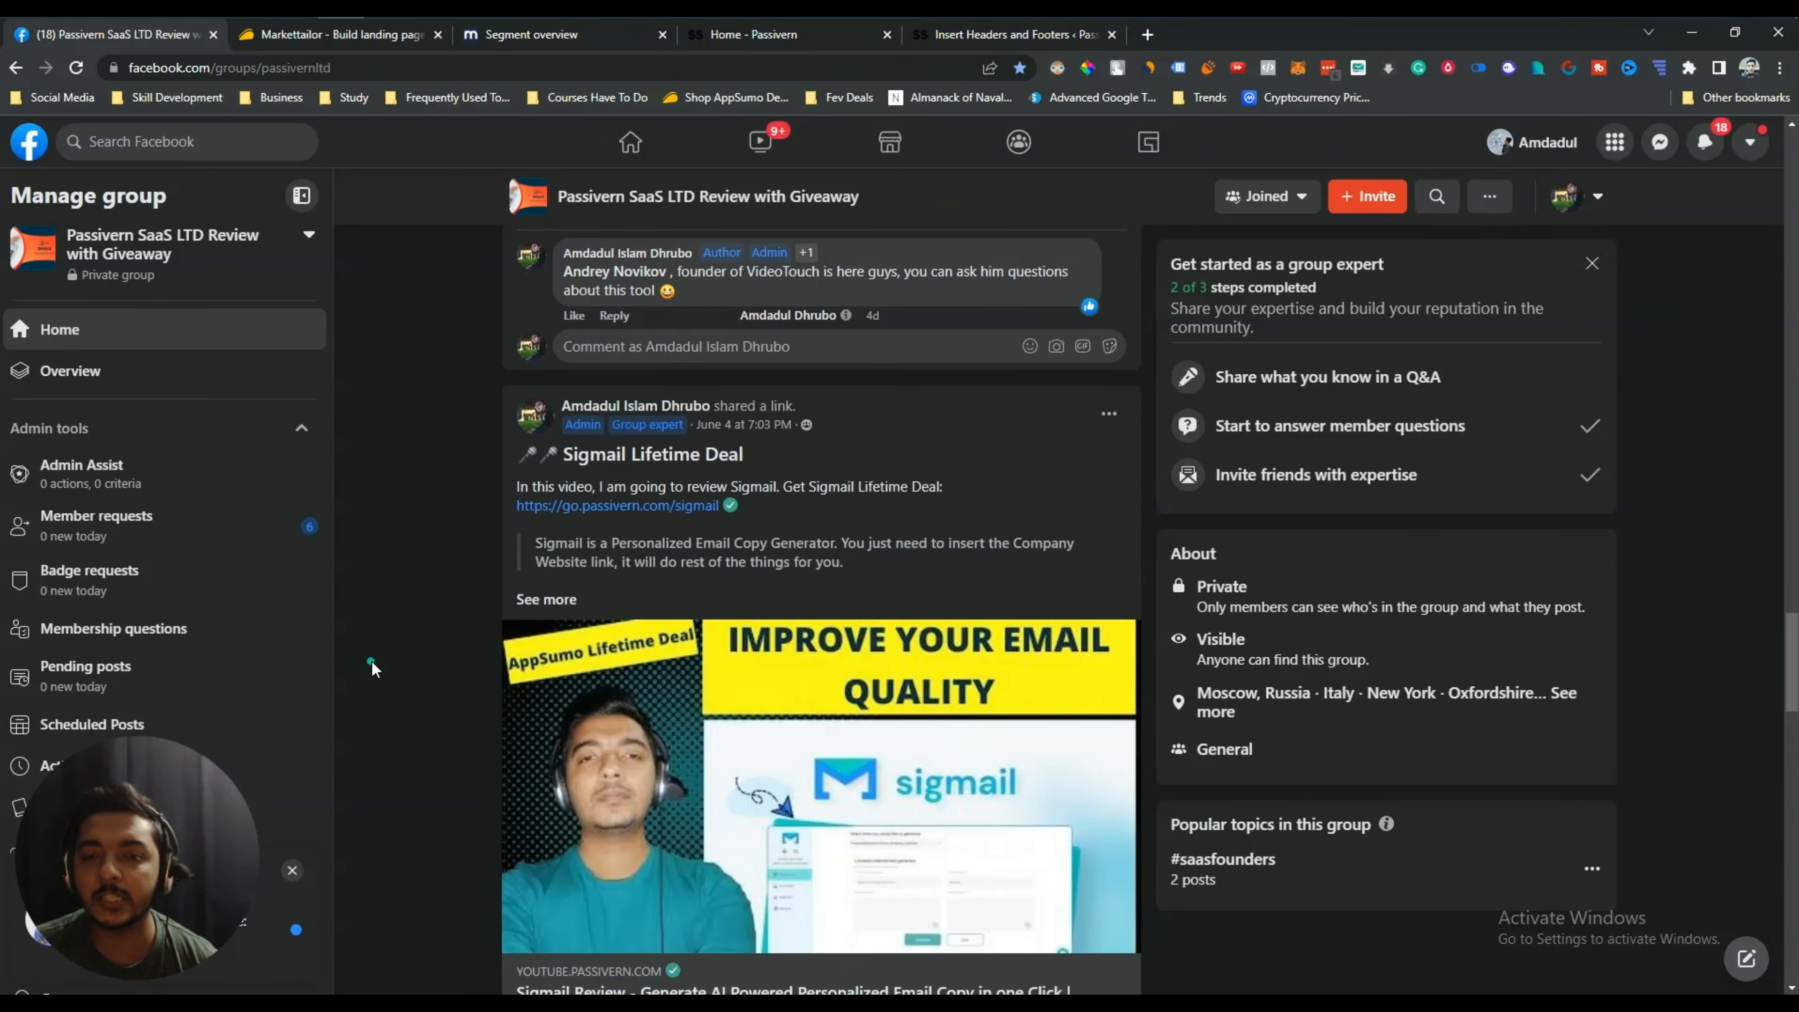
{"action": "scroll", "coordinate": [371, 659], "scroll_direction": "down", "scroll_amount": 15}
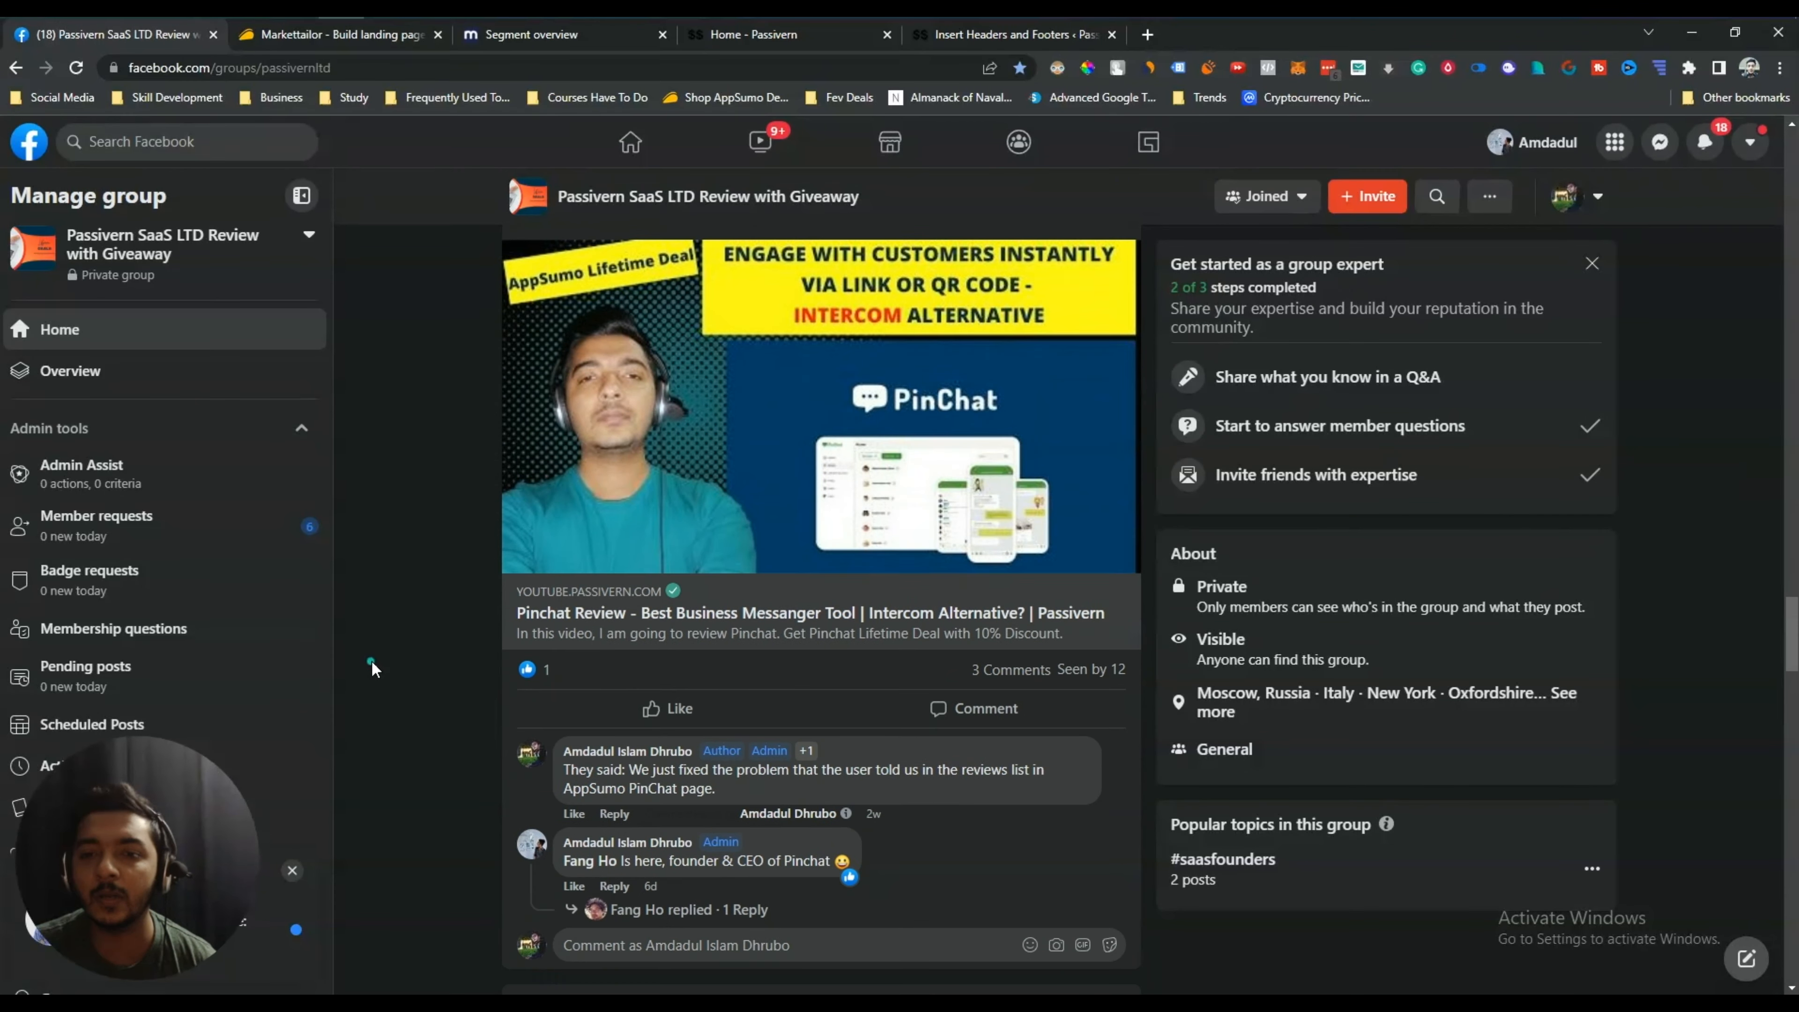
{"action": "scroll", "coordinate": [371, 660], "scroll_direction": "down", "scroll_amount": 20}
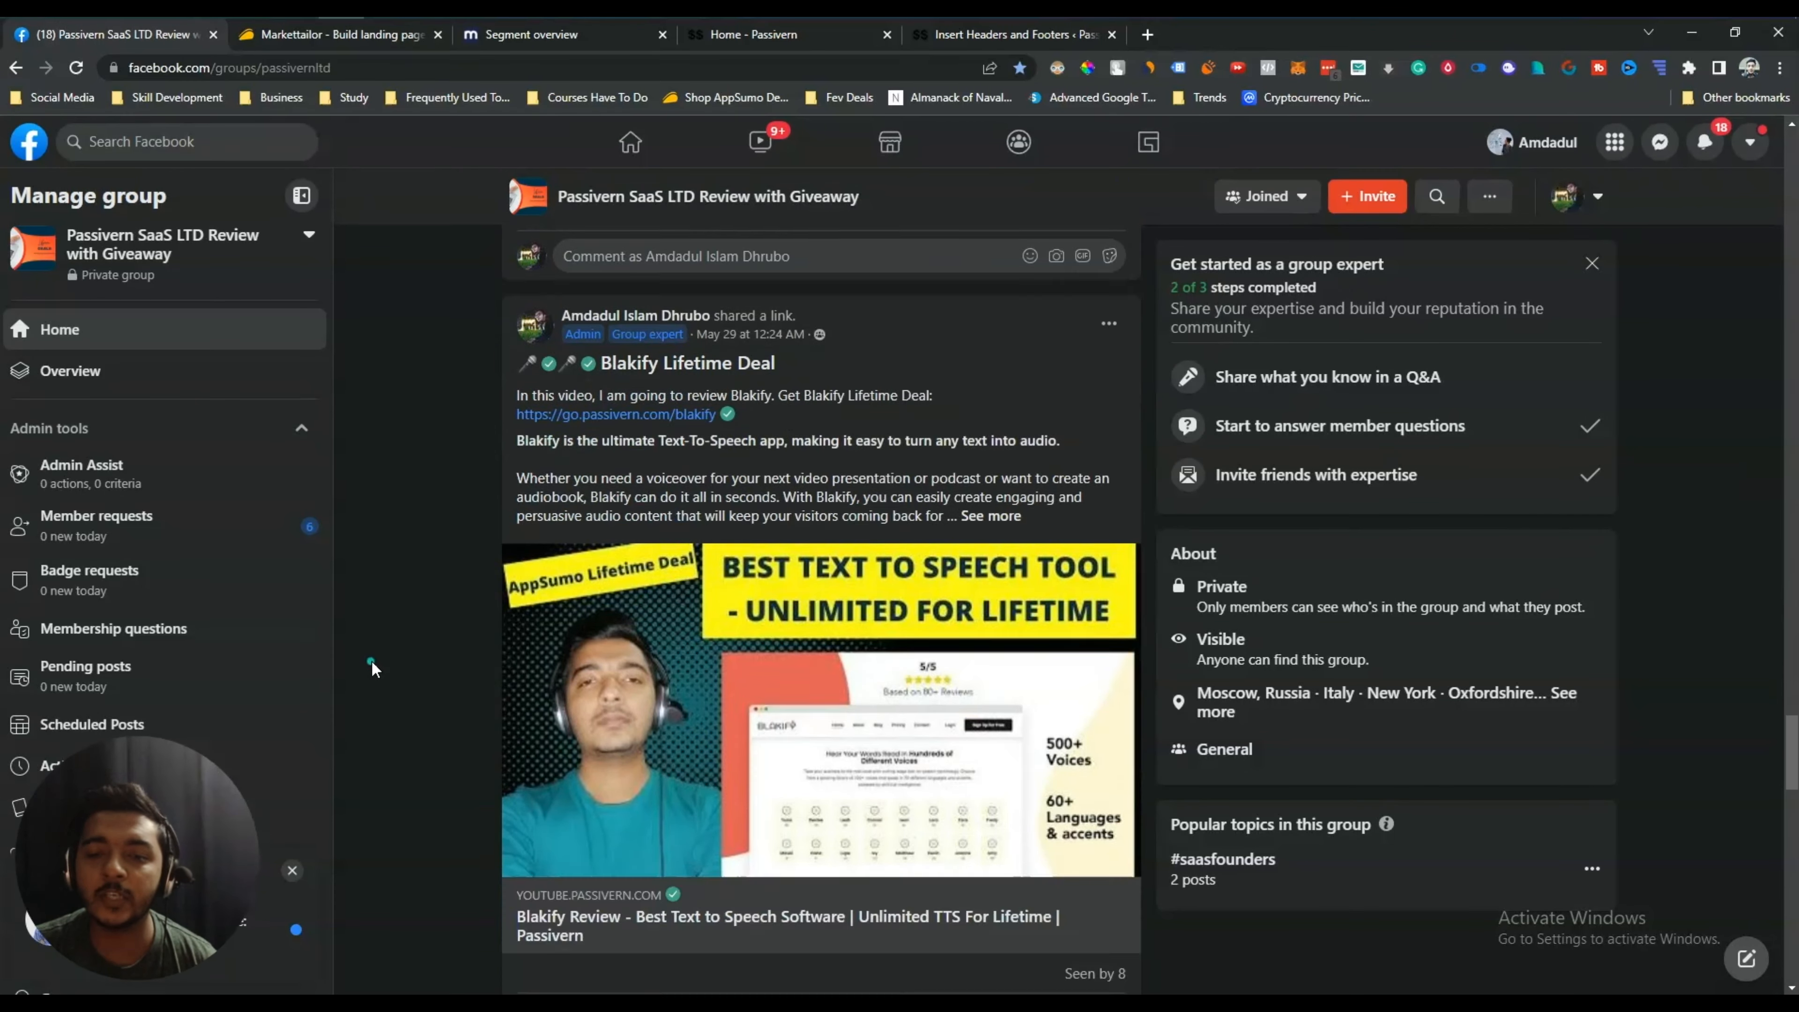
{"action": "scroll", "coordinate": [371, 667], "scroll_direction": "down", "scroll_amount": 20}
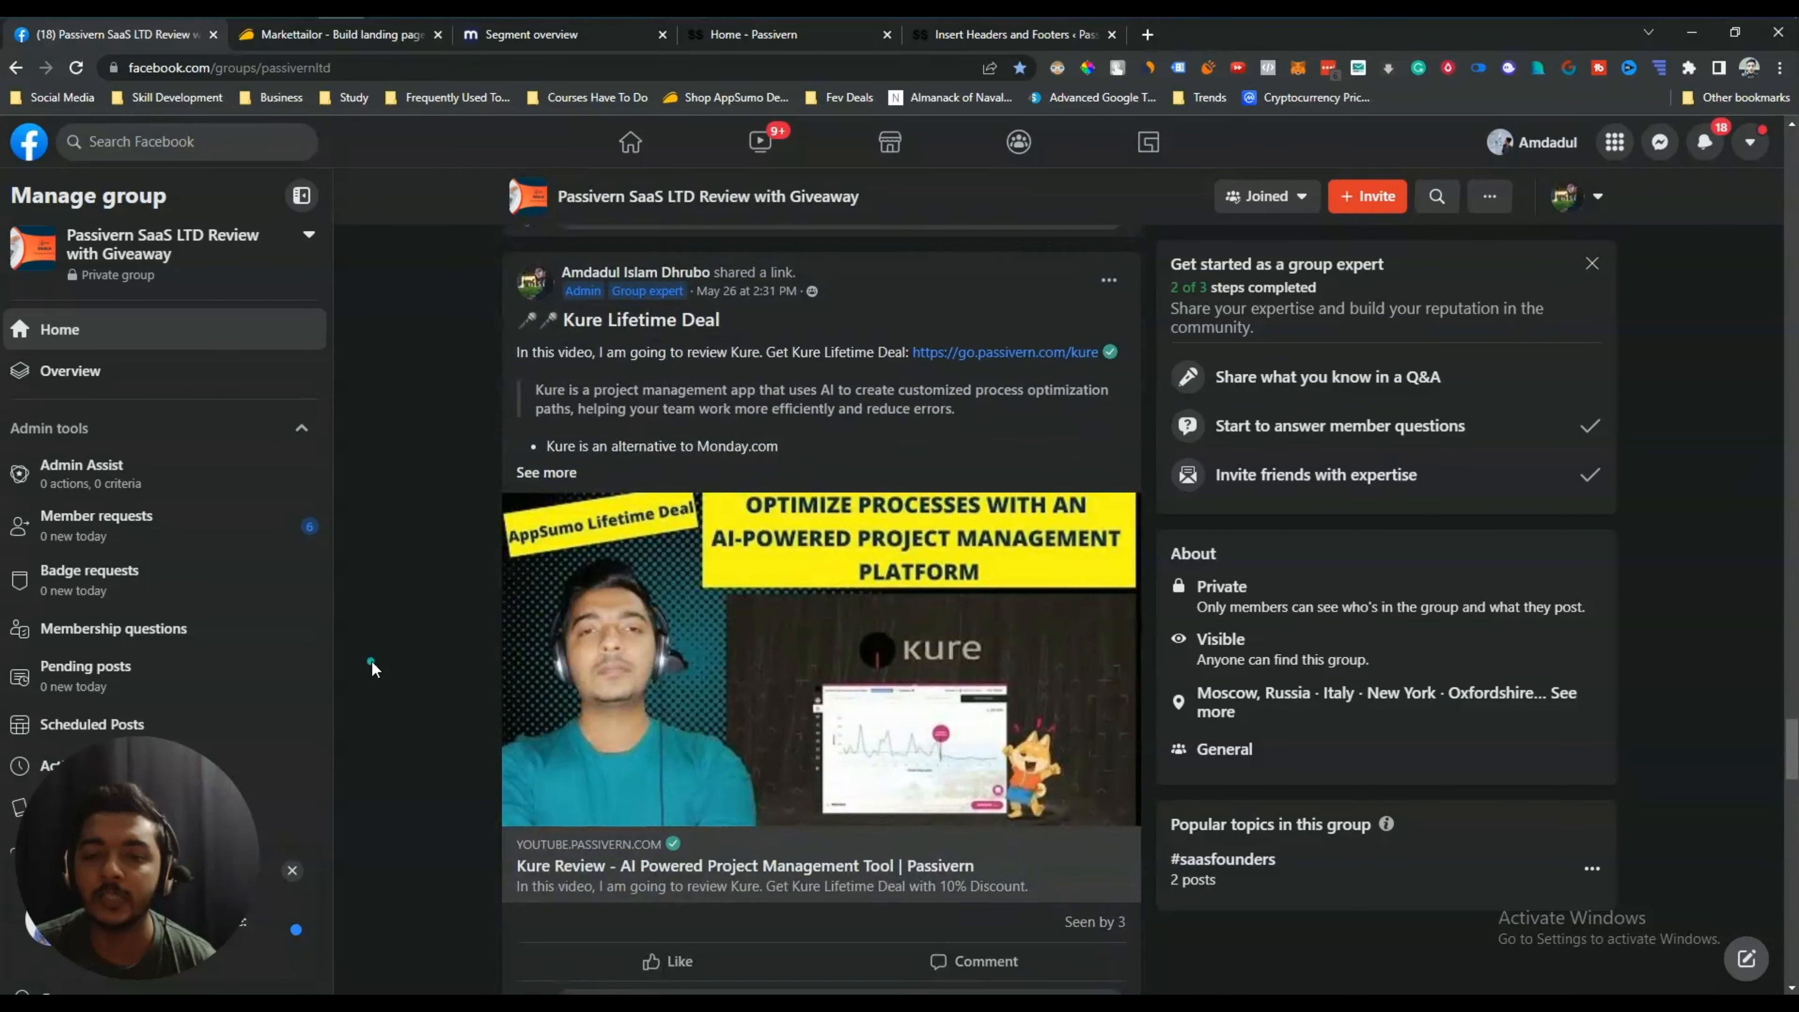
{"action": "scroll", "coordinate": [371, 659], "scroll_direction": "down", "scroll_amount": 15}
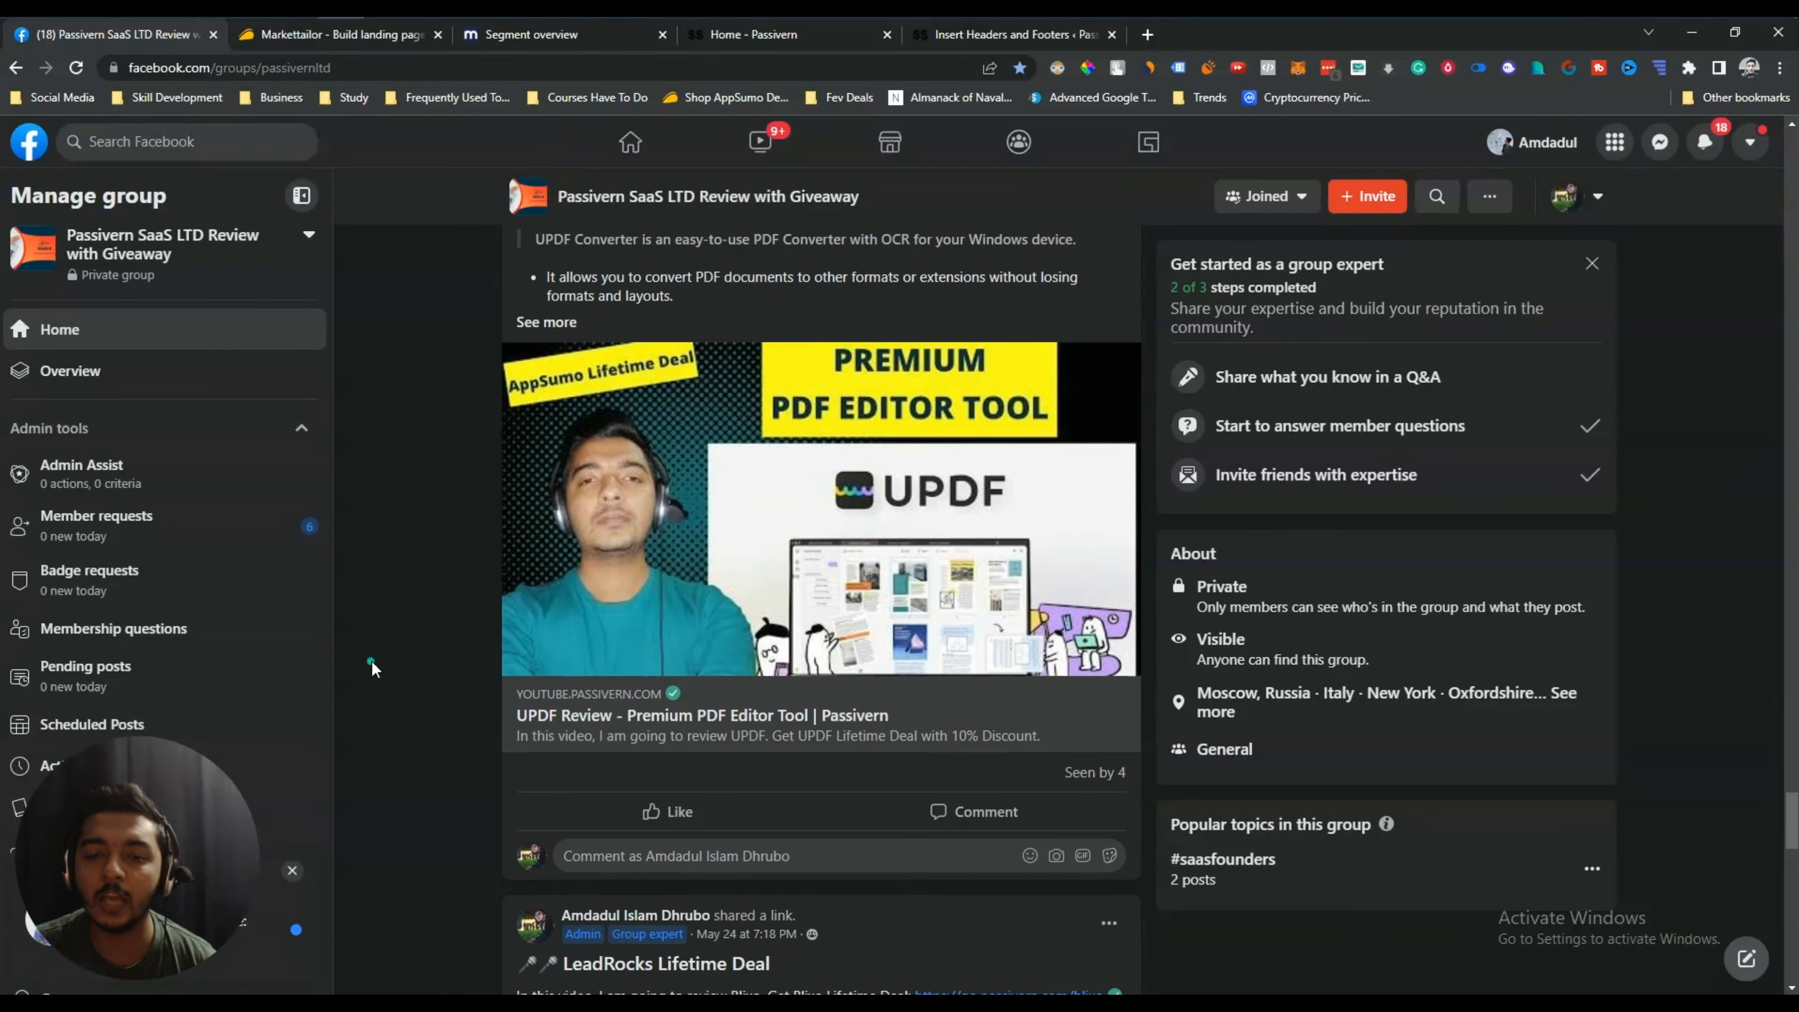
{"action": "scroll", "coordinate": [401, 571], "scroll_direction": "up", "scroll_amount": 20}
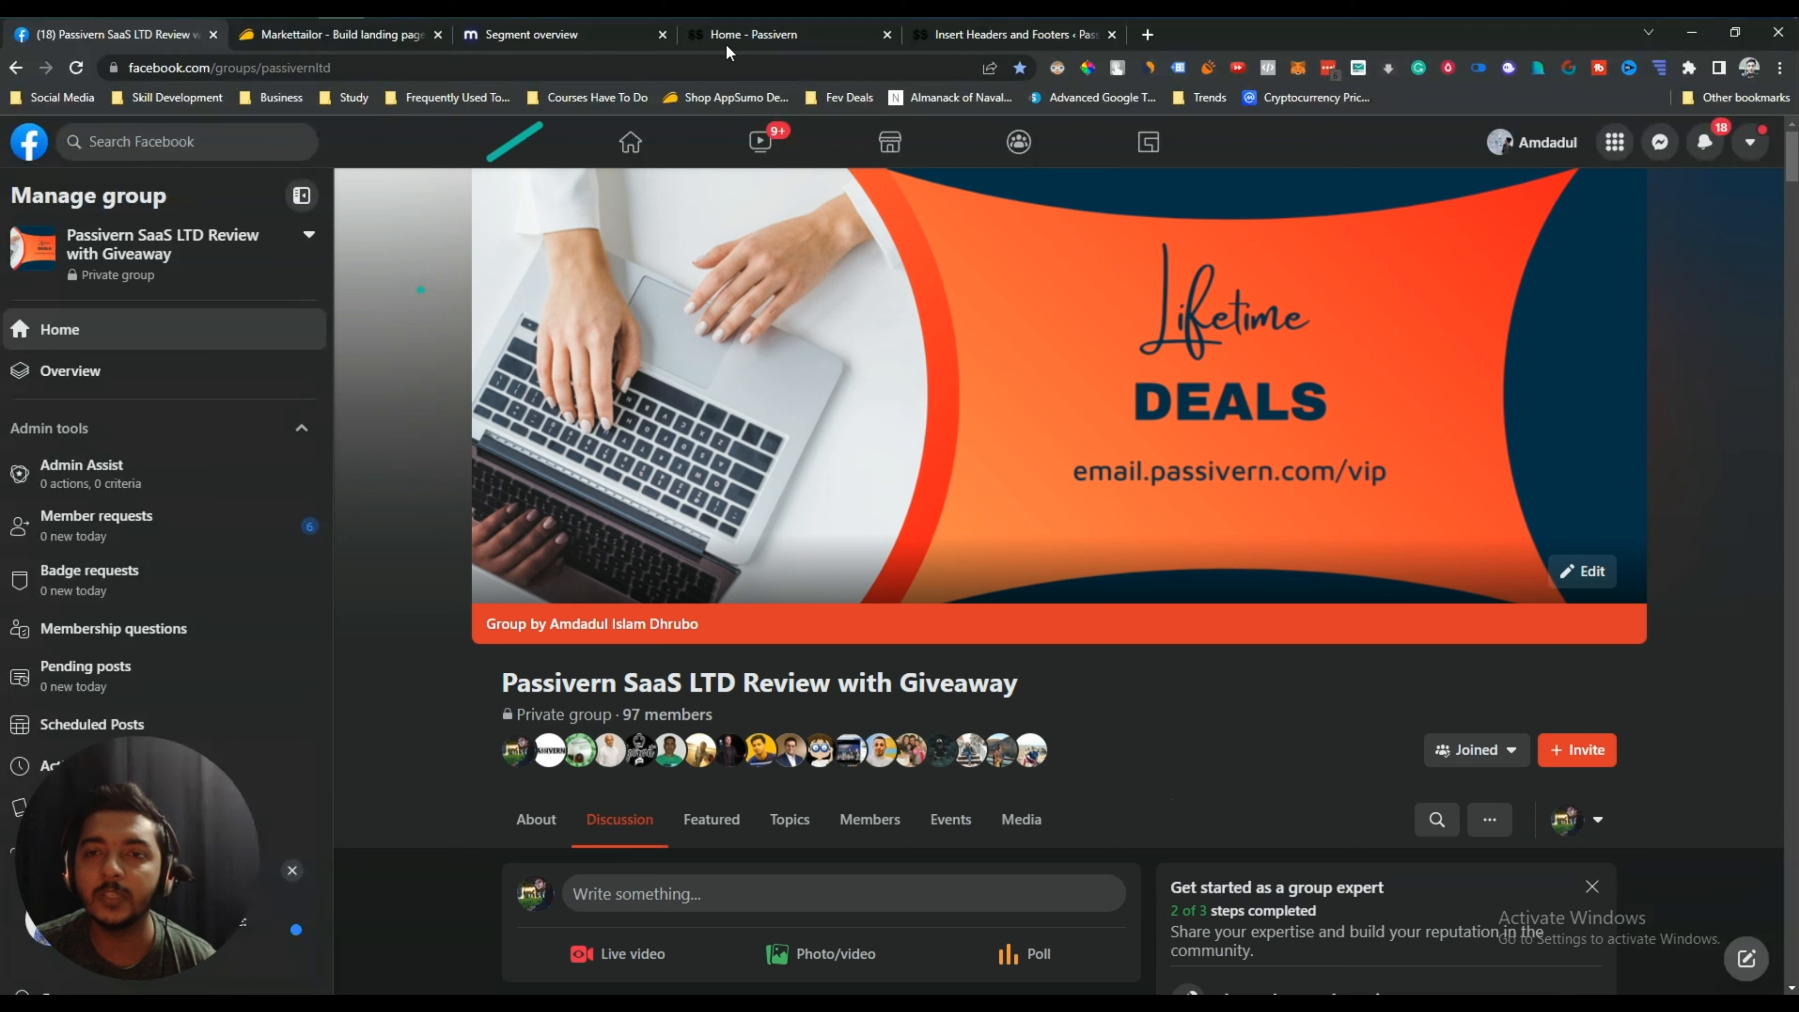
Switch to the Markettailor app, open its installation instructions and copy the JavaScript tag for the site's head section.
{"action": "left_click", "coordinate": [561, 44]}
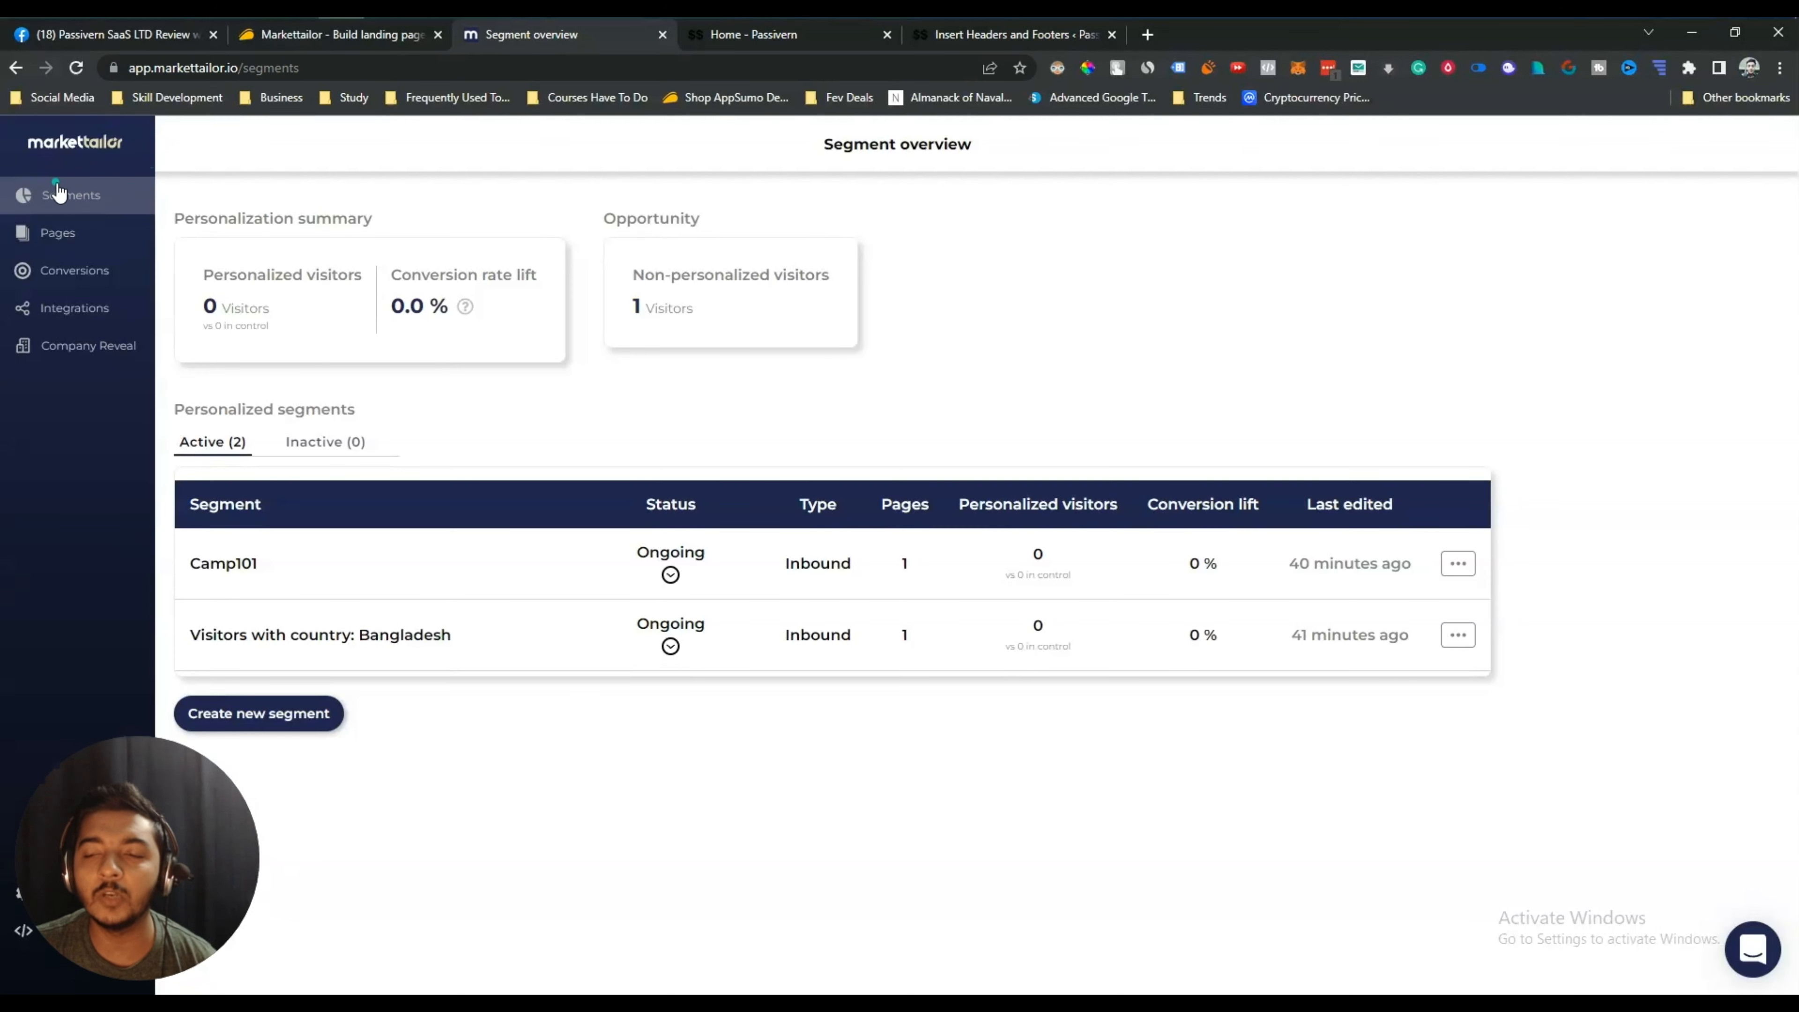
{"action": "left_click_drag", "start_coordinate": [142, 851], "coordinate": [1604, 796]}
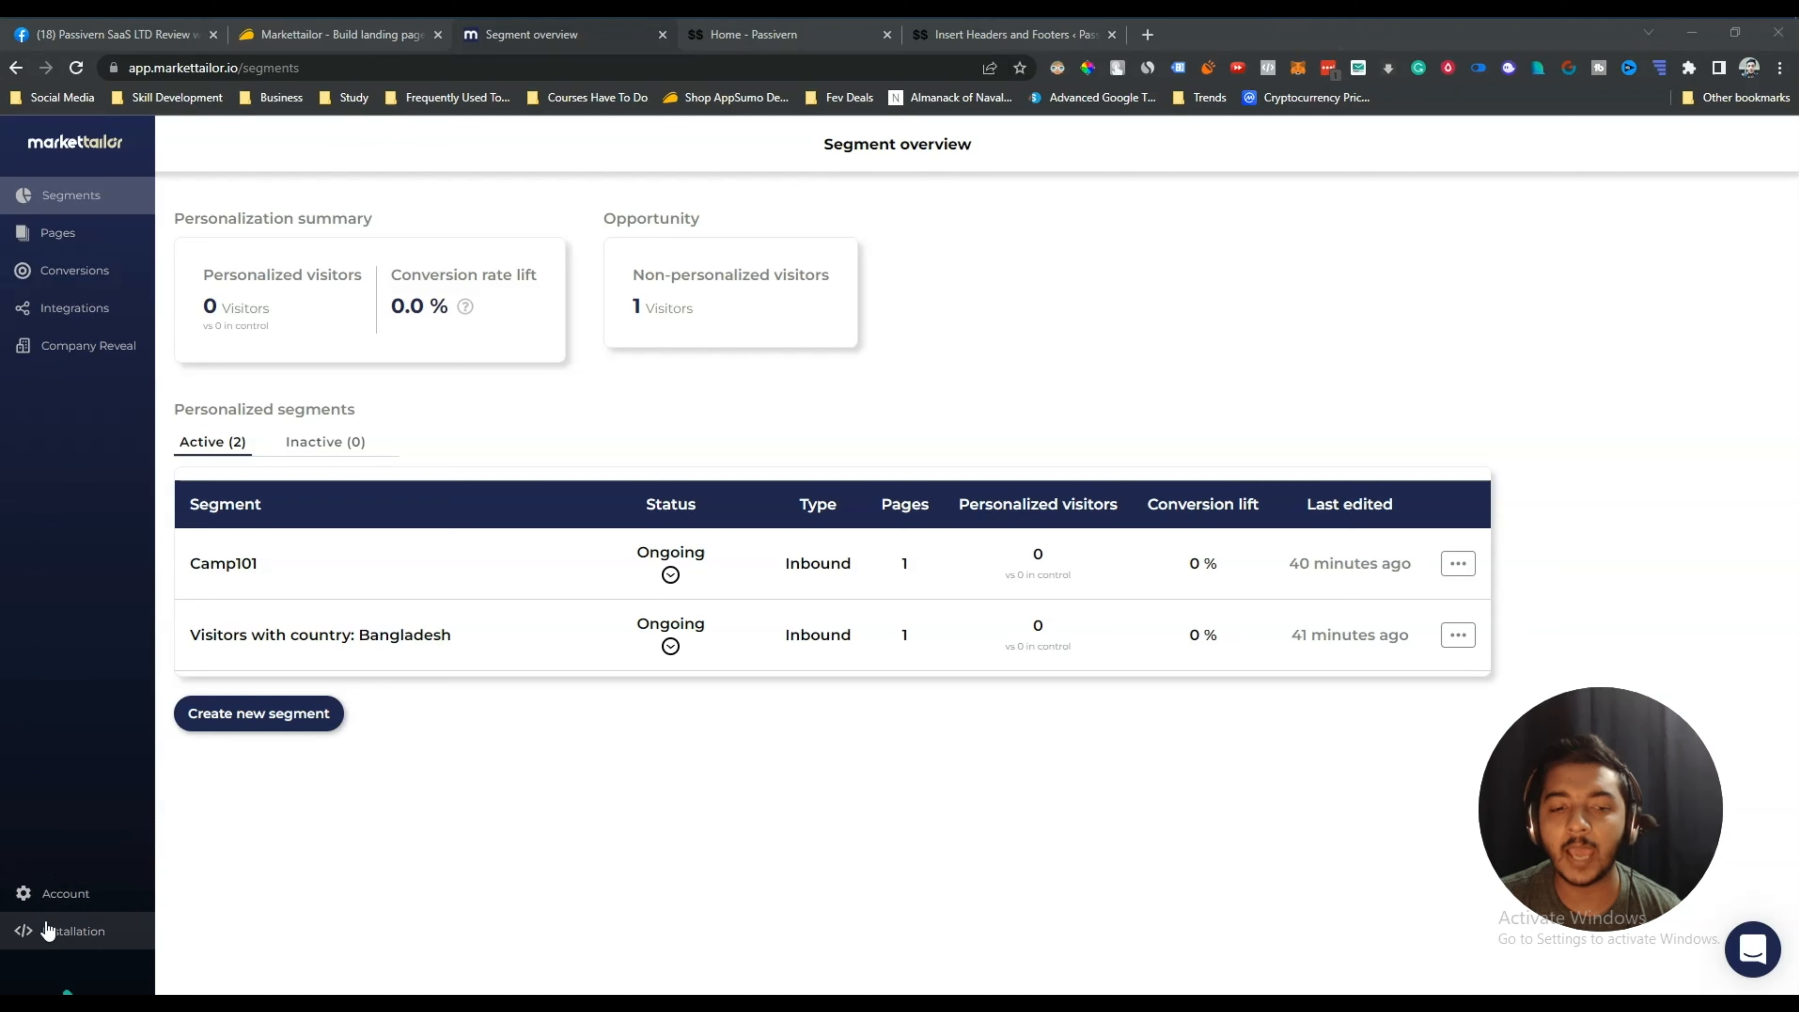
{"action": "left_click", "coordinate": [72, 941]}
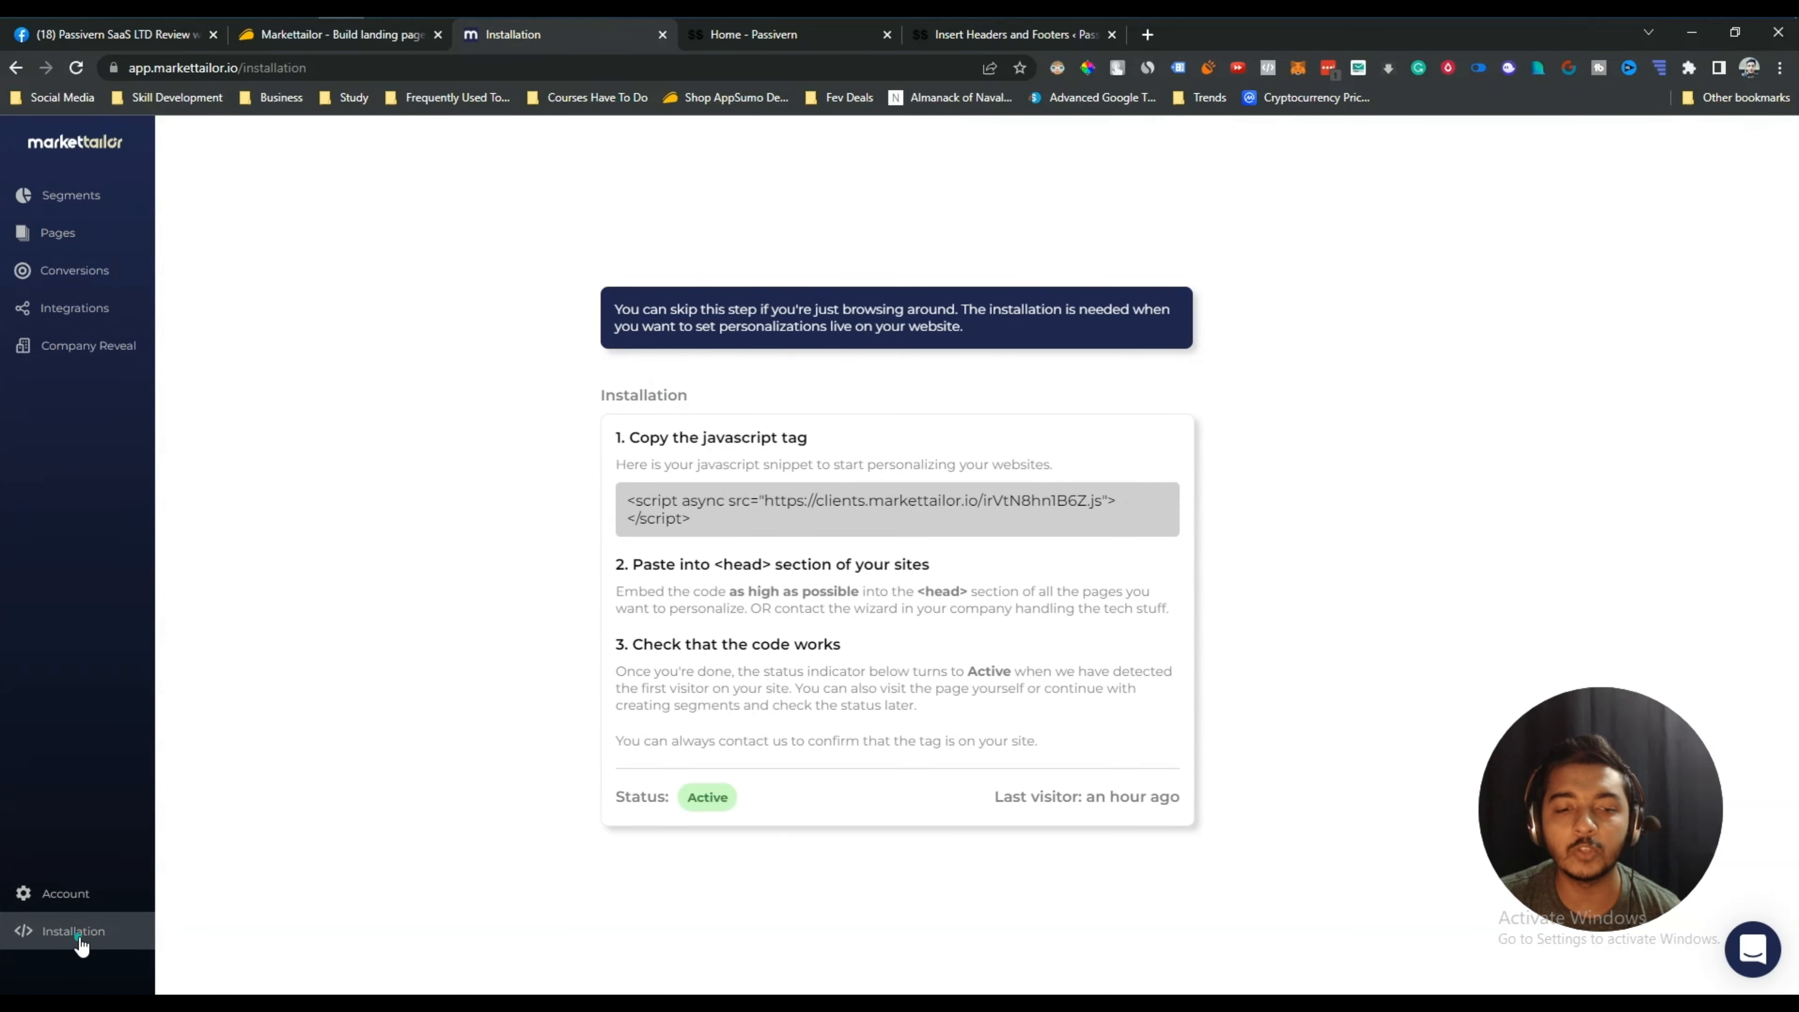
{"action": "left_click", "coordinate": [670, 505]}
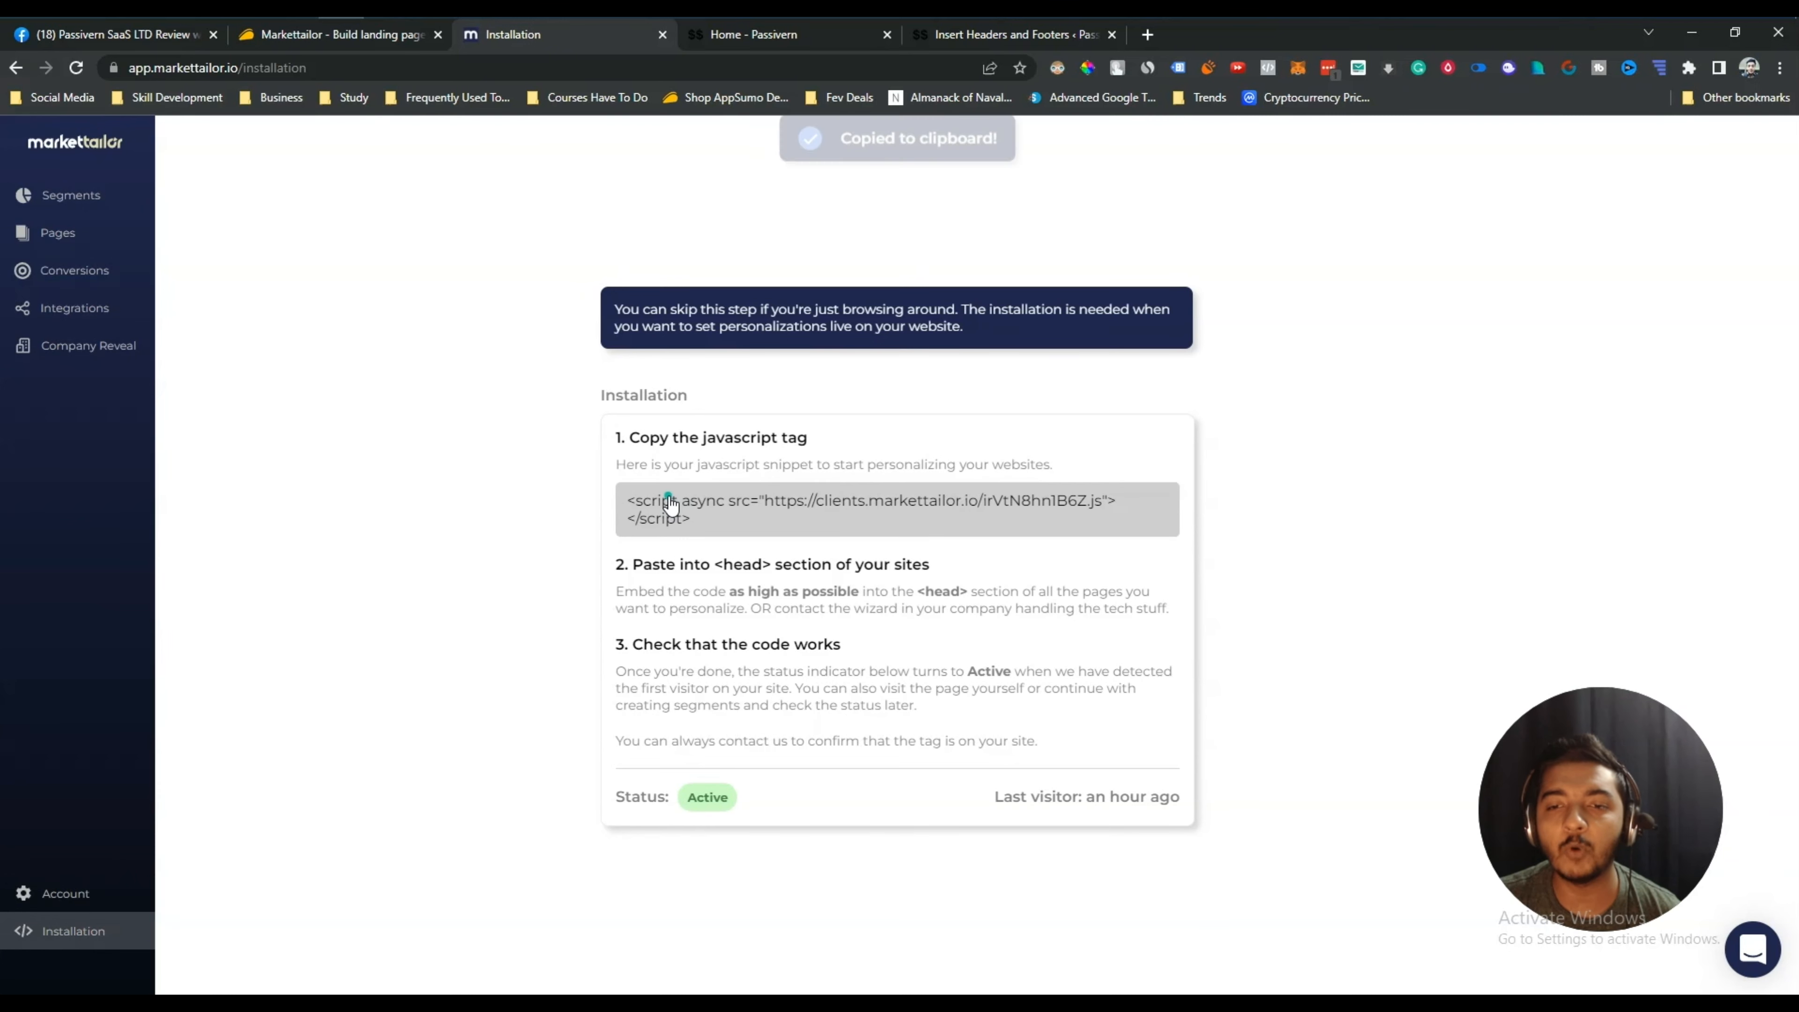
{"action": "triple_click", "coordinate": [713, 510]}
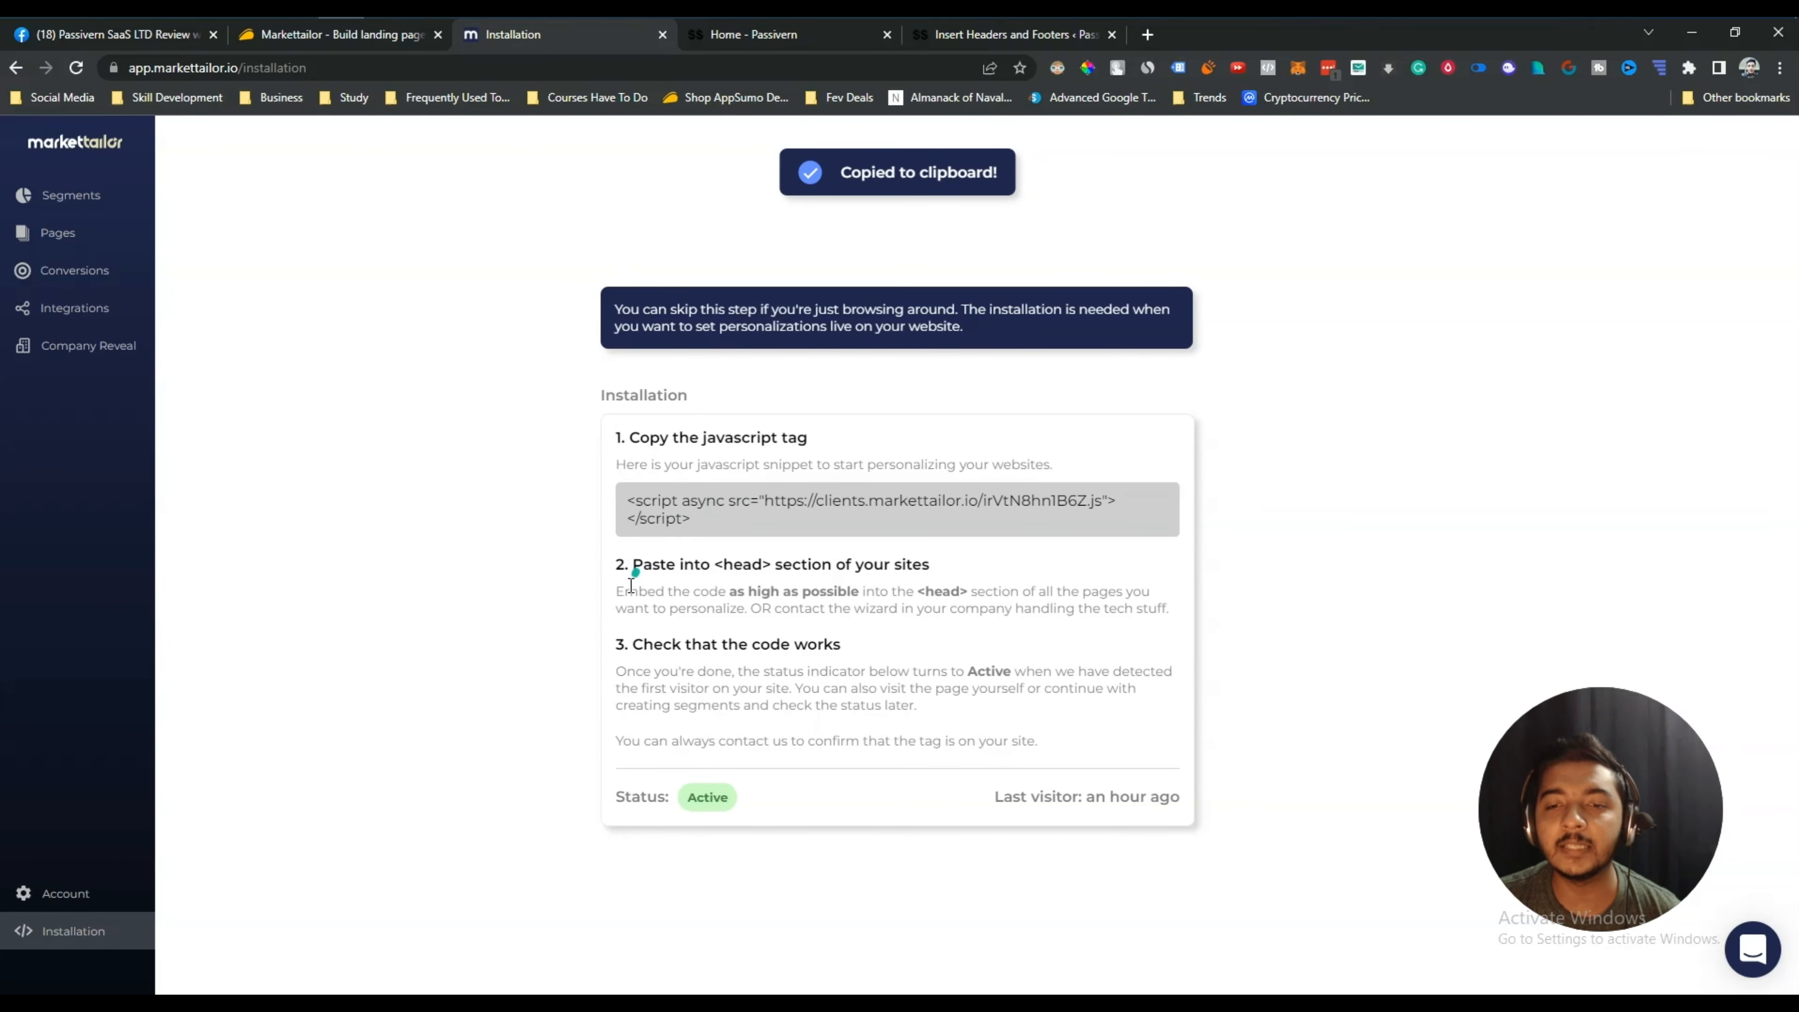
{"action": "left_click_drag", "start_coordinate": [614, 594], "coordinate": [756, 609]}
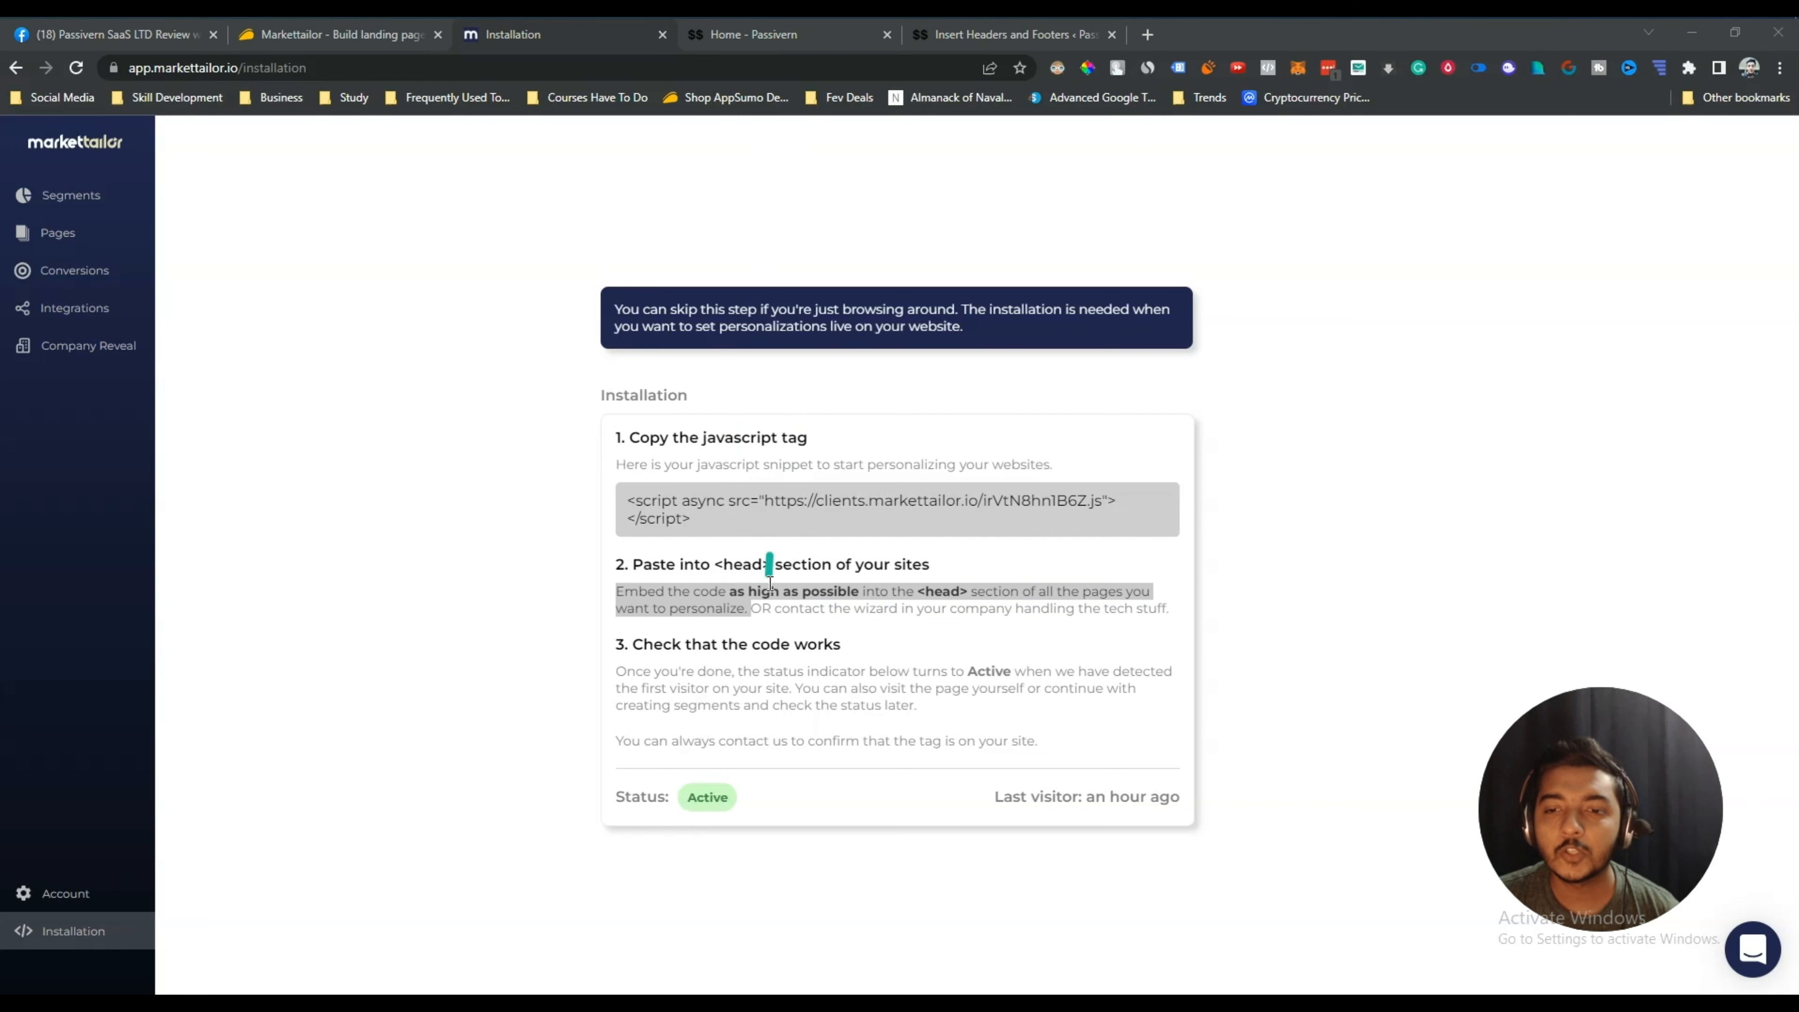
{"action": "left_click", "coordinate": [726, 501]}
{"action": "right_click", "coordinate": [726, 500]}
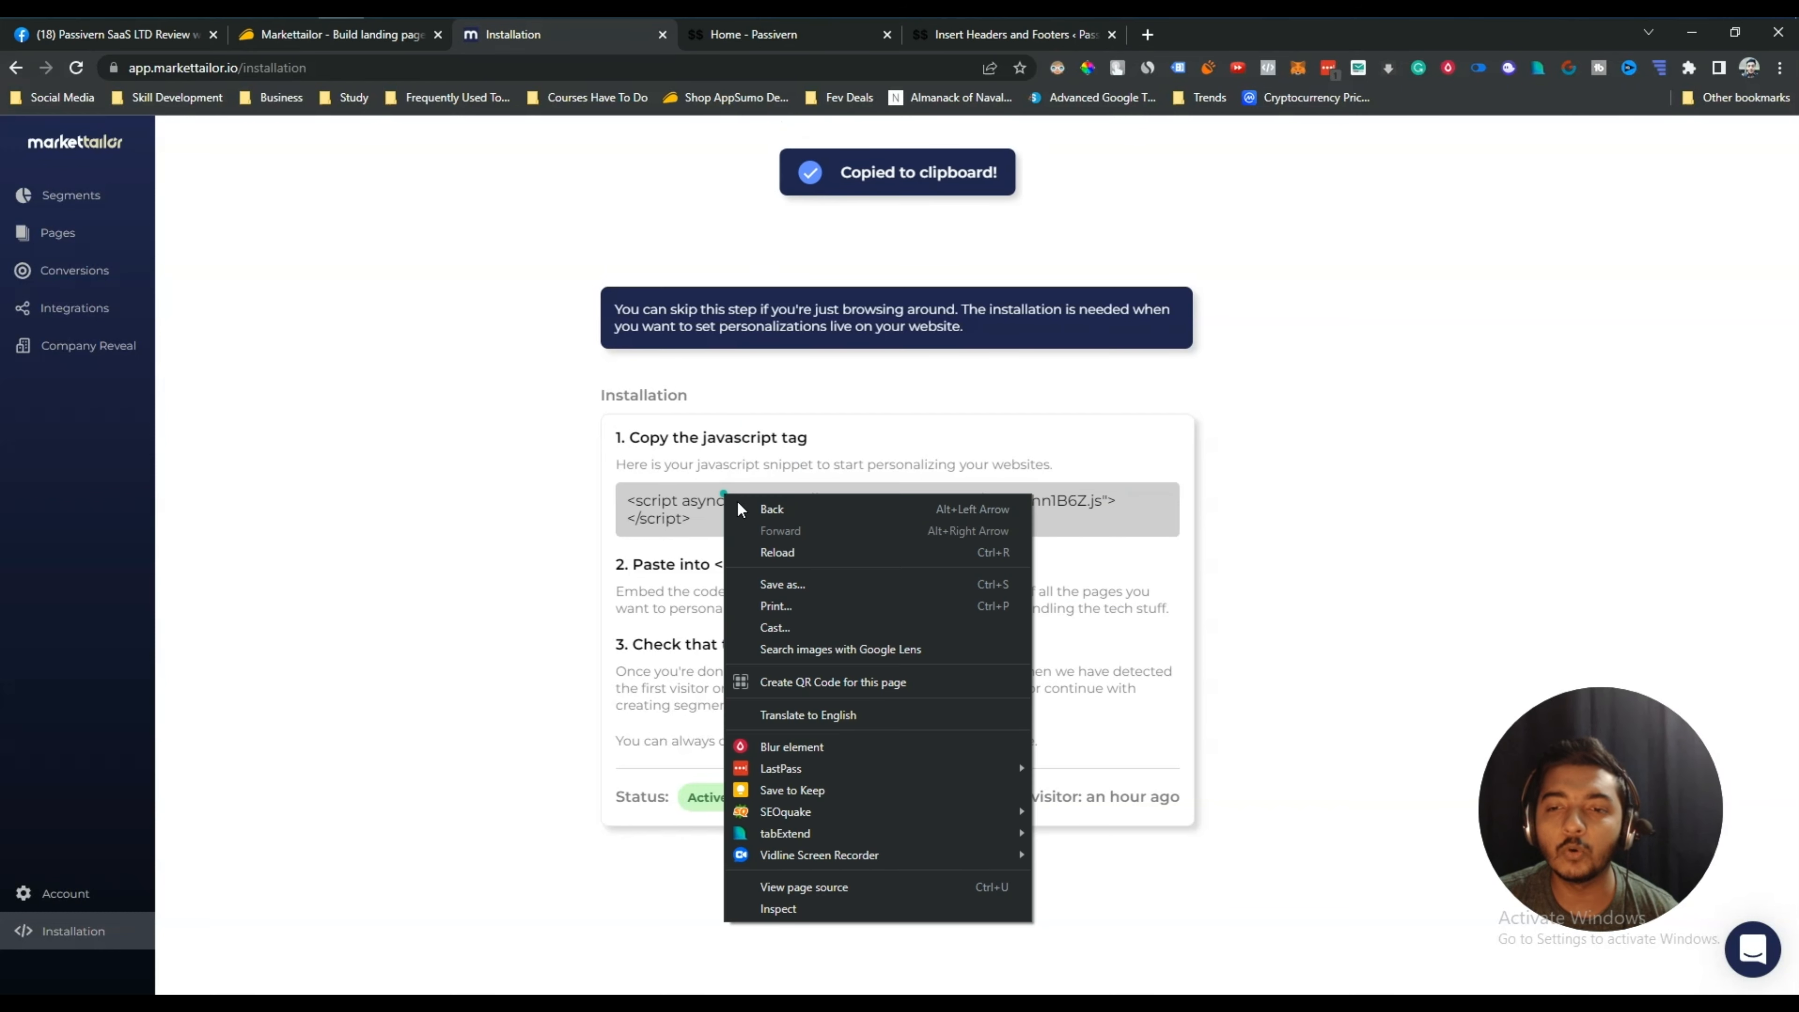
Switch to the WordPress Insert Headers and Footers settings and highlight the Markettailor script line in Scripts in Header.
{"action": "left_click", "coordinate": [1009, 34]}
{"action": "left_click", "coordinate": [287, 601]}
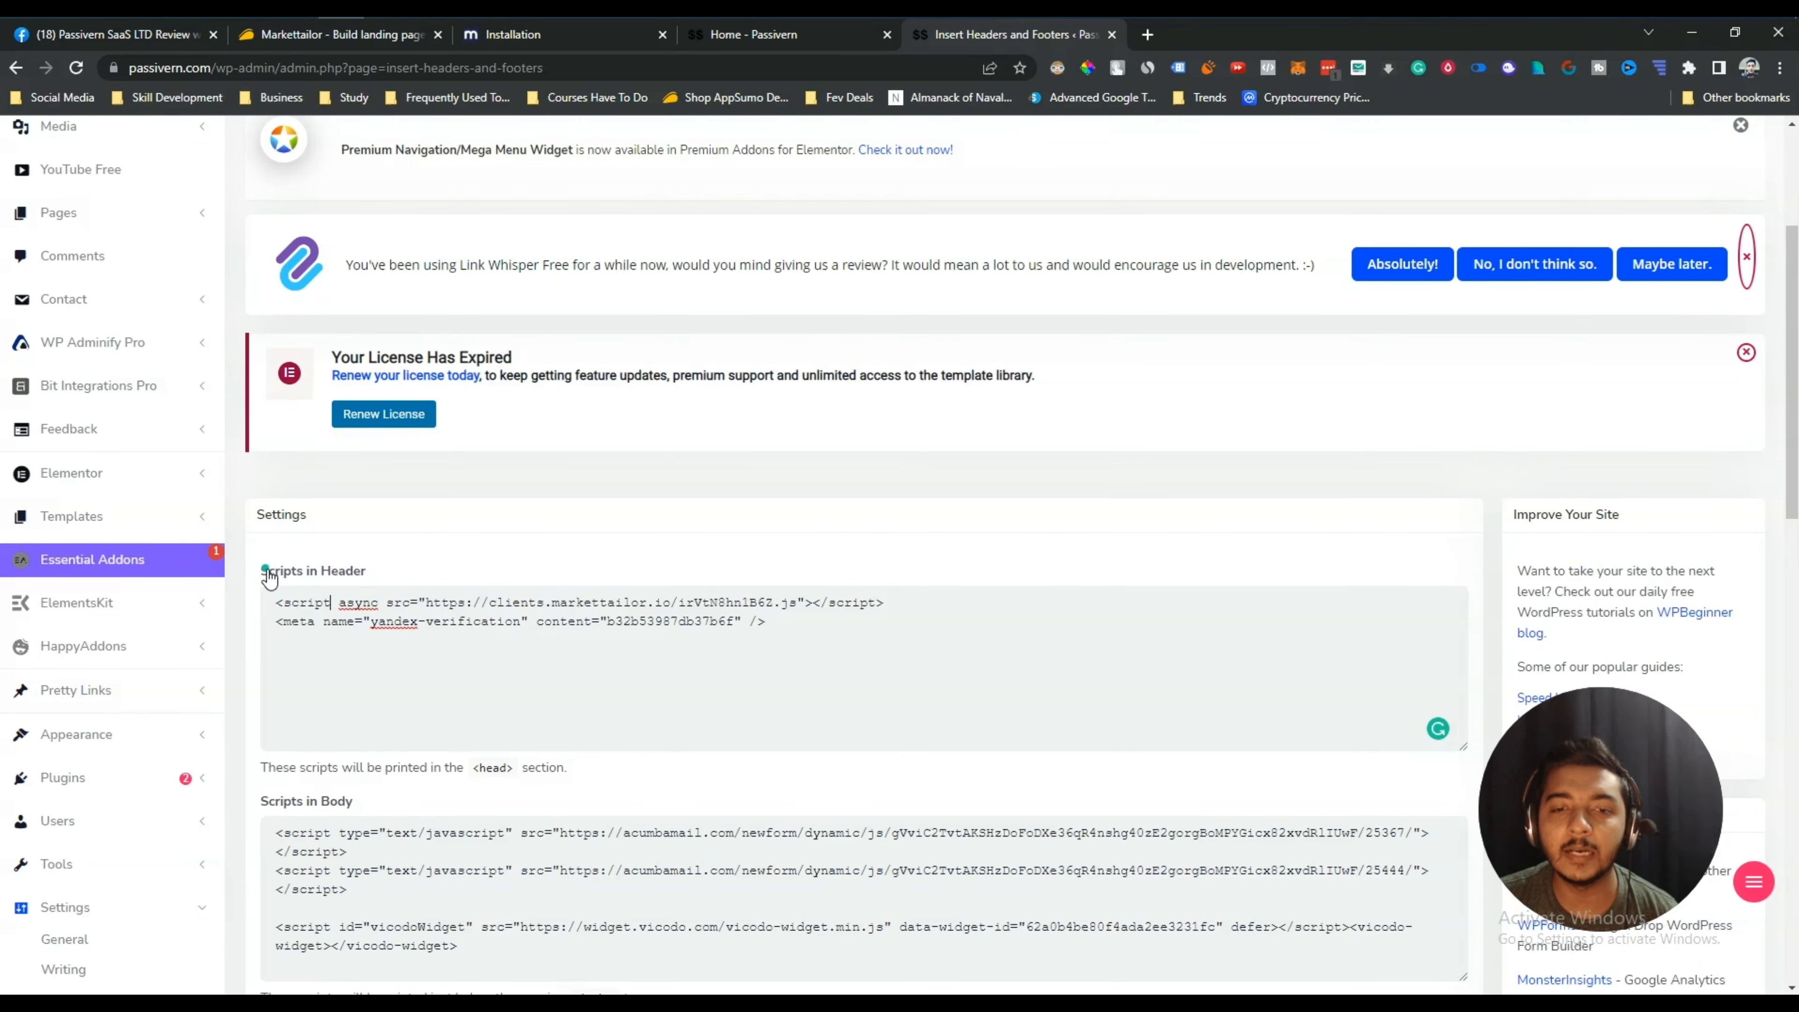
{"action": "left_click_drag", "start_coordinate": [273, 603], "coordinate": [920, 601]}
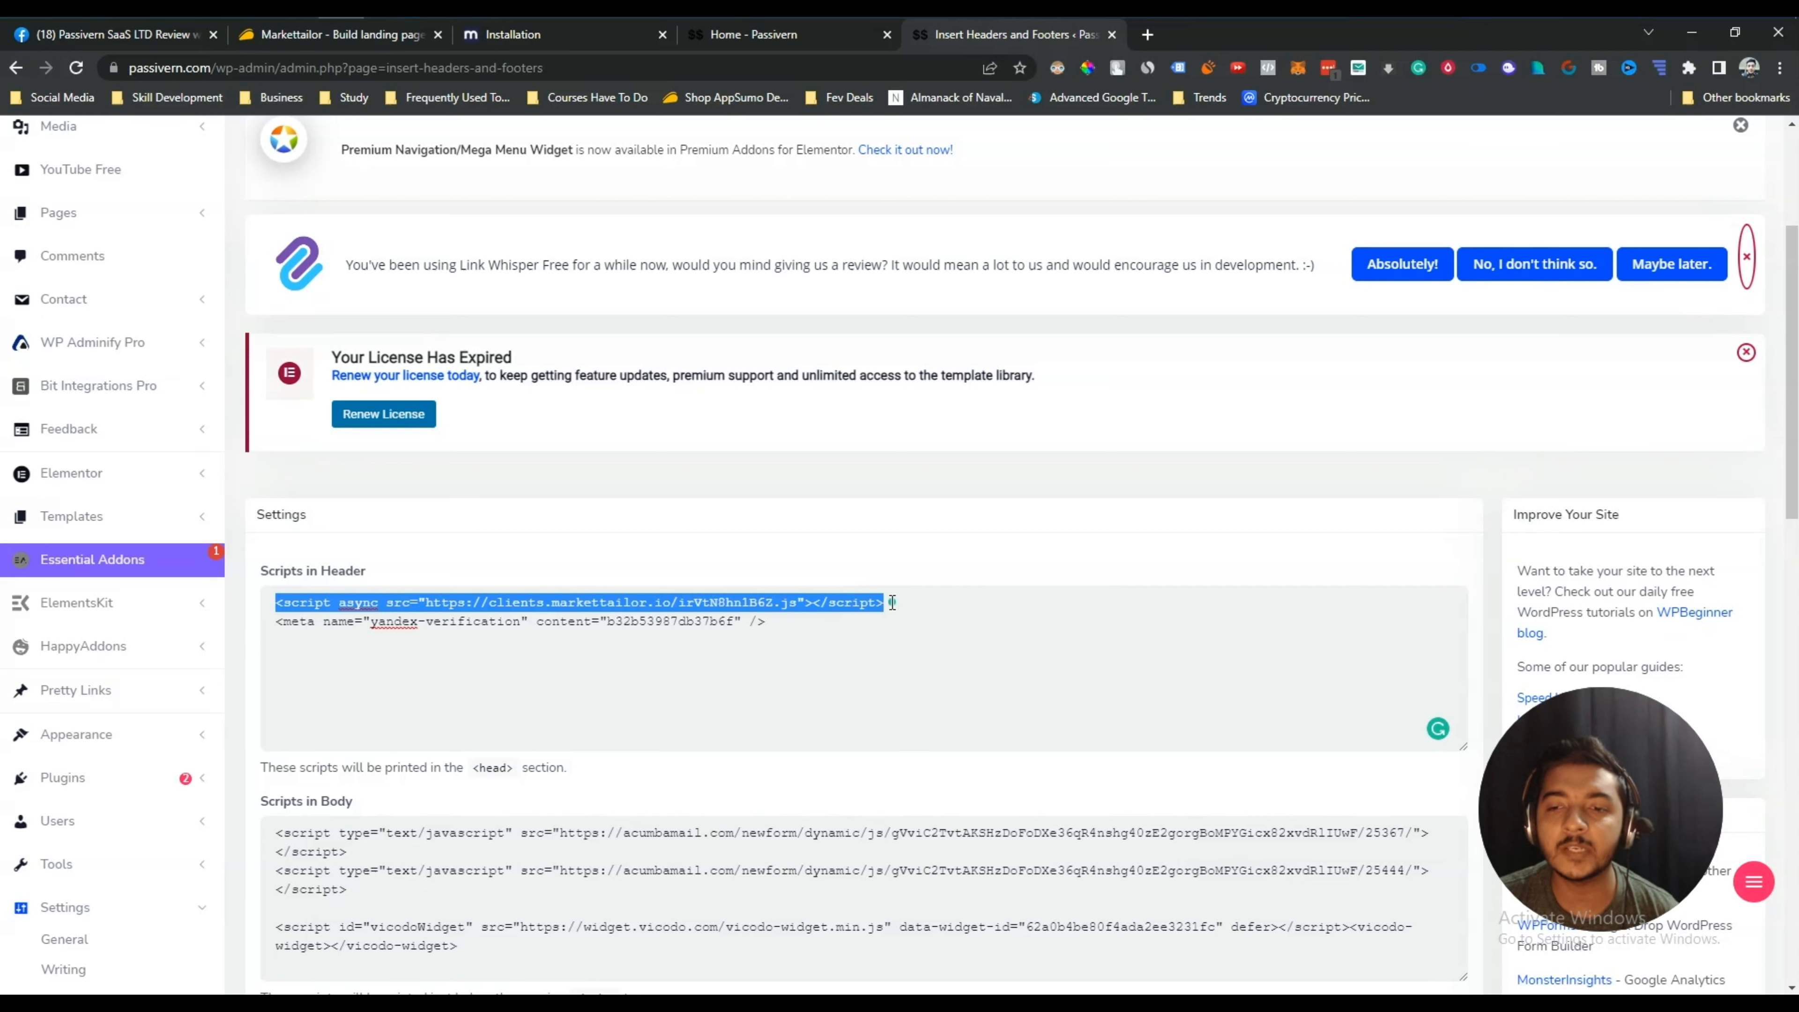
Review the Markettailor script line in Scripts in Header, then switch to the Markettailor installation page and check the script's status.
{"action": "left_click_drag", "start_coordinate": [894, 602], "coordinate": [276, 601]}
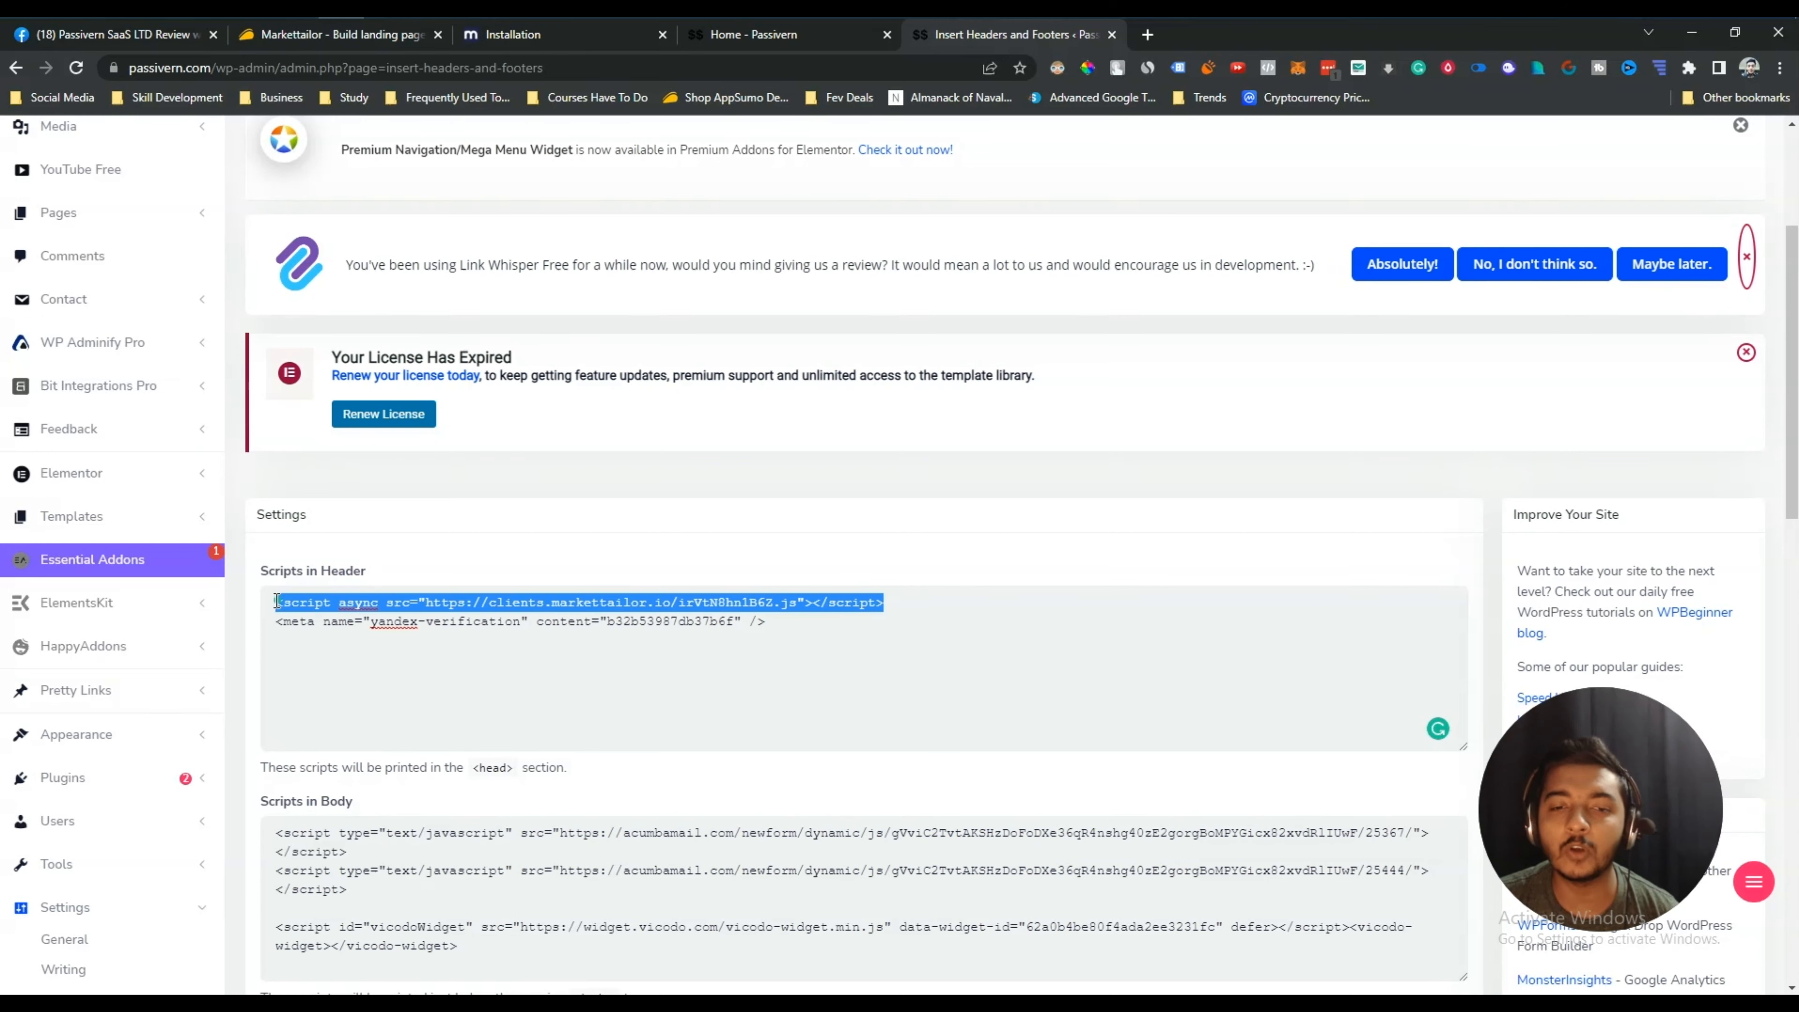
{"action": "left_click", "coordinate": [924, 611]}
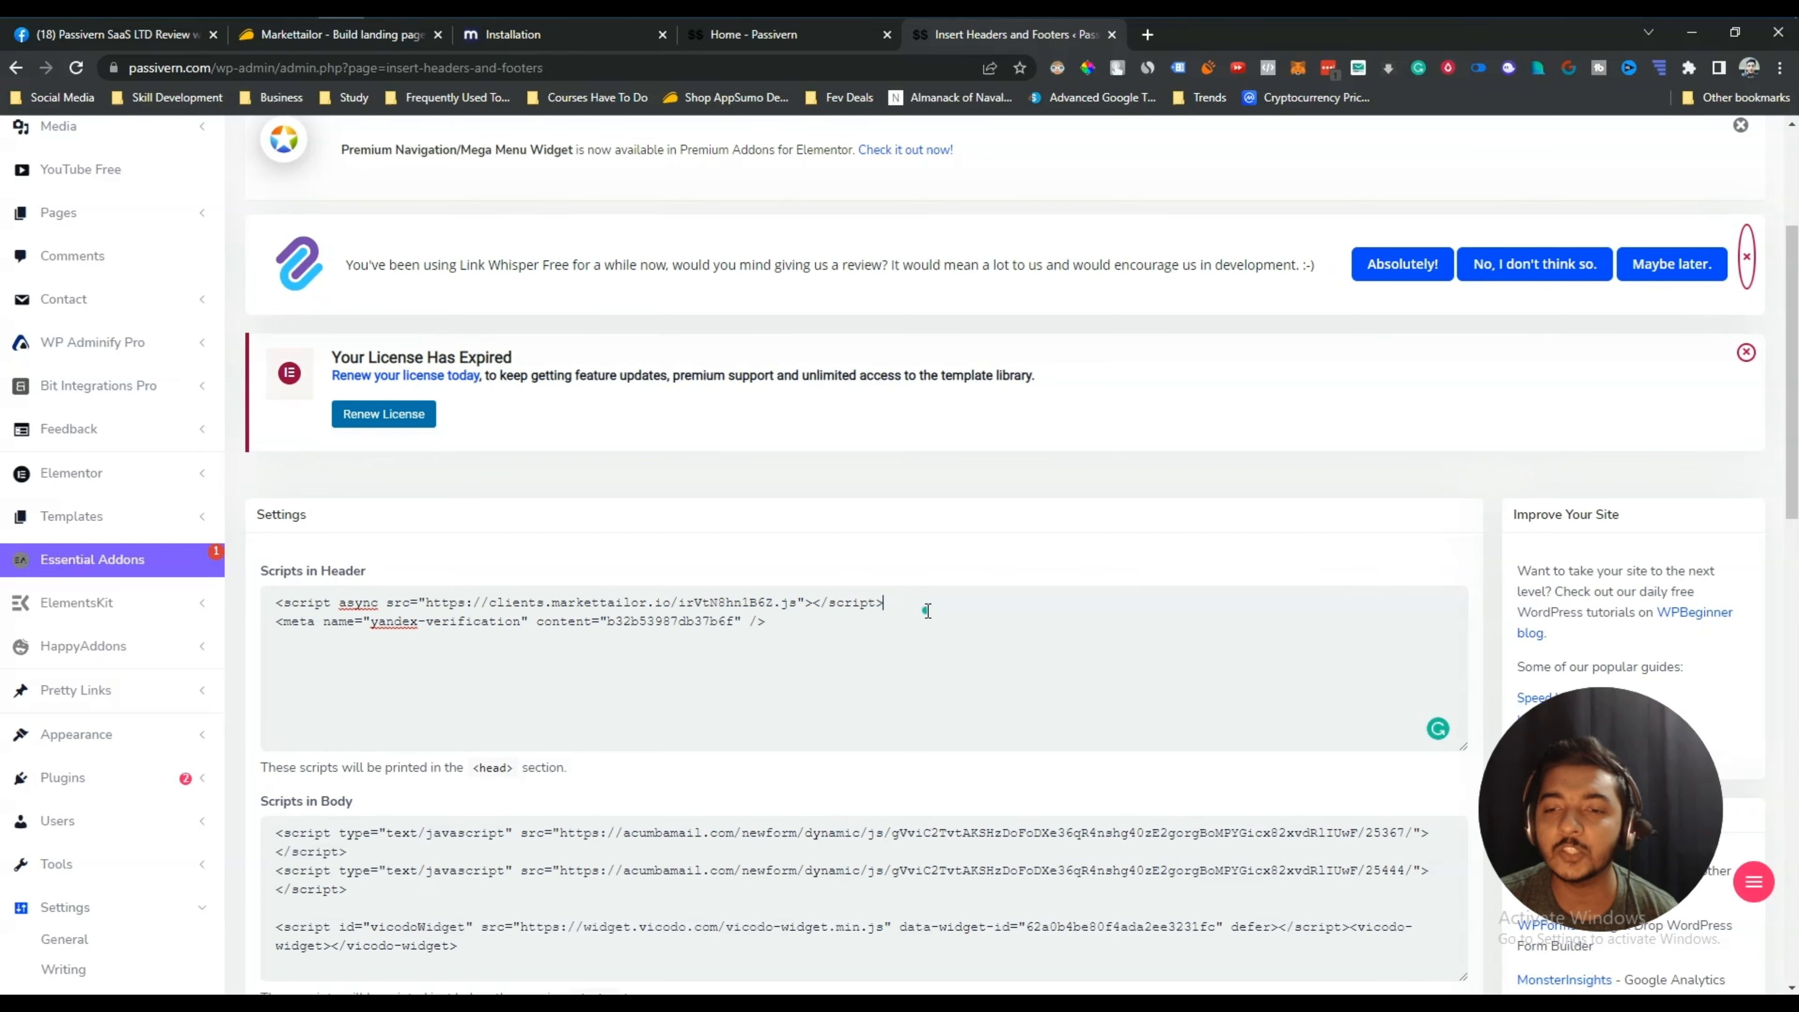
{"action": "left_click", "coordinate": [586, 41]}
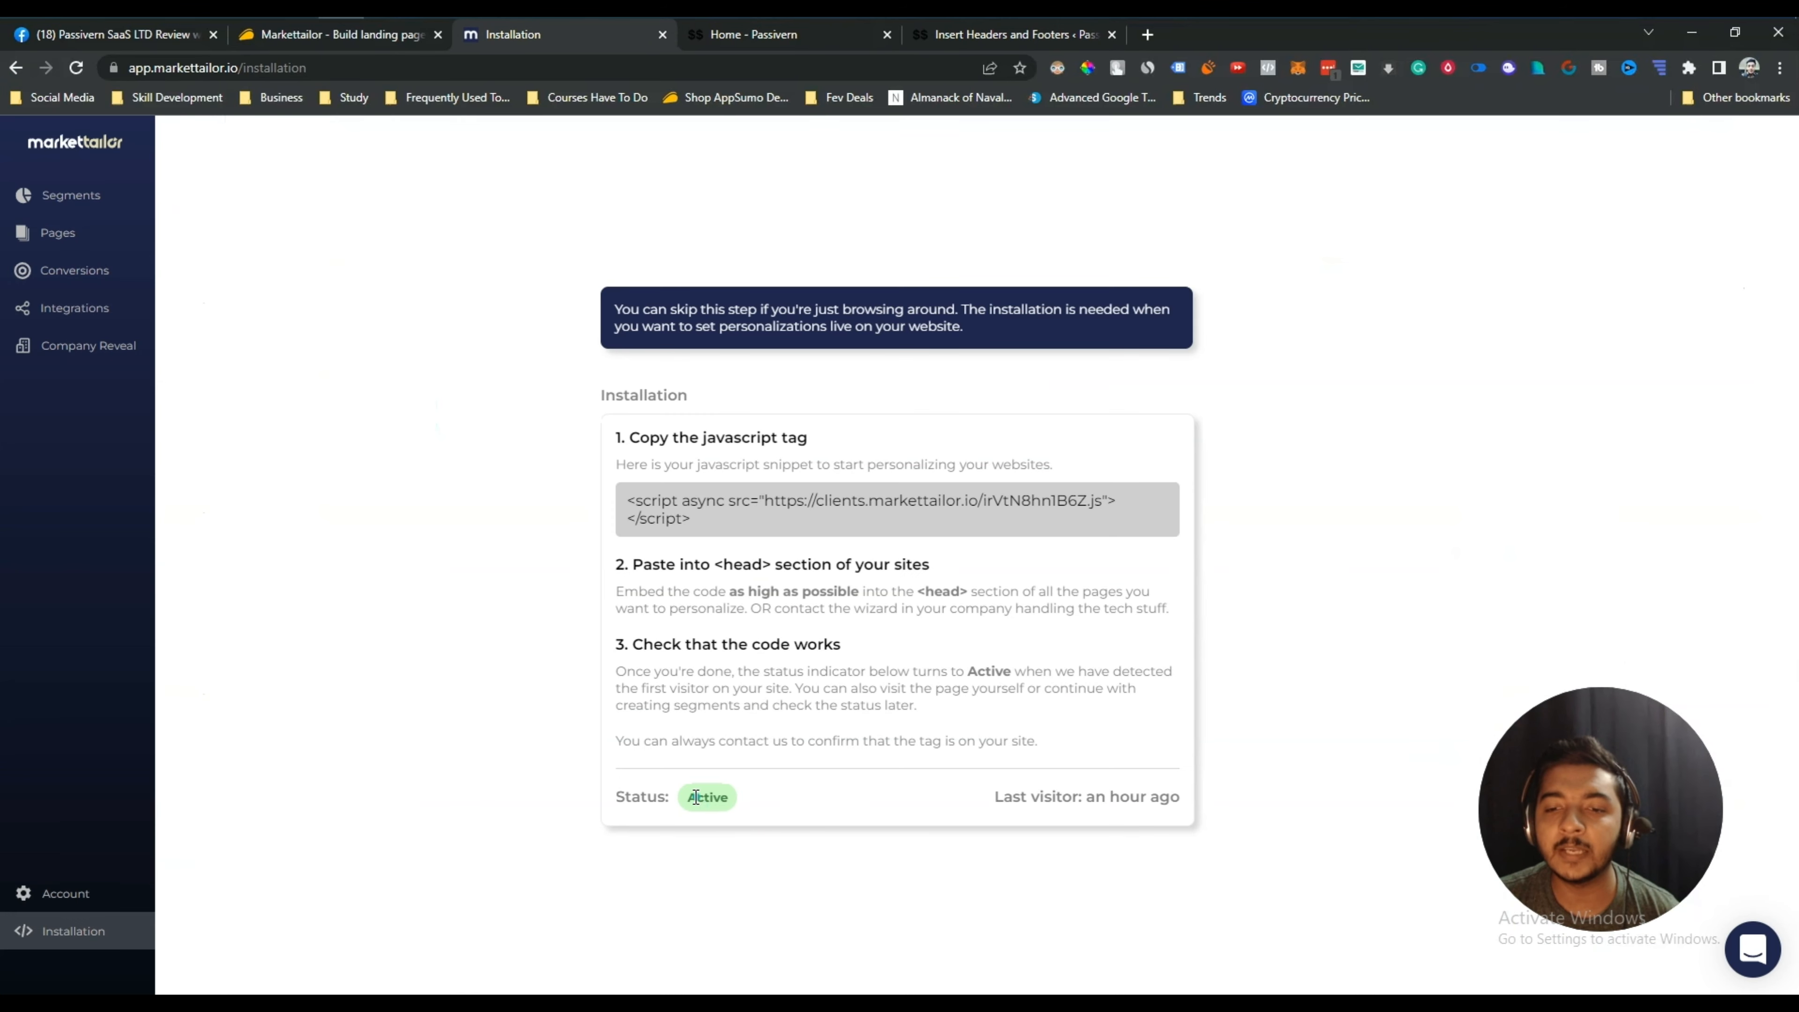
{"action": "left_click_drag", "start_coordinate": [687, 797], "coordinate": [734, 795]}
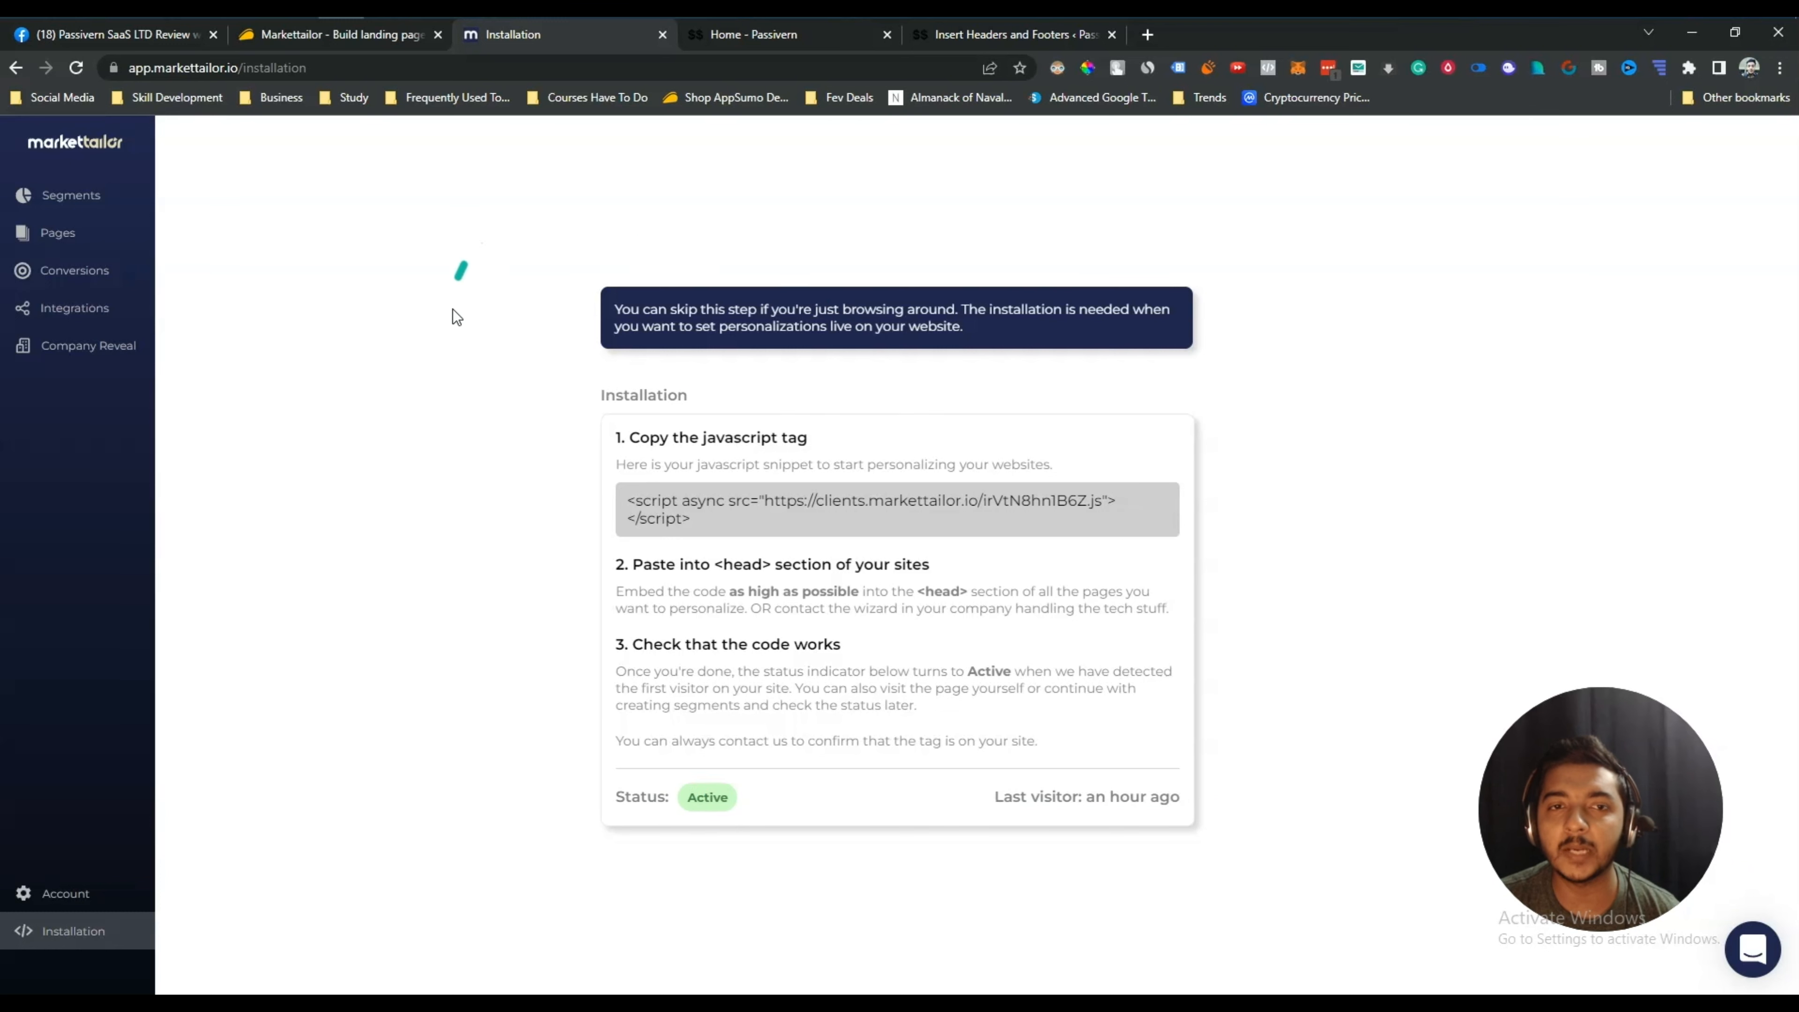
Open the Markettailor segment overview and create a new inbound segment.
{"action": "left_click", "coordinate": [95, 207]}
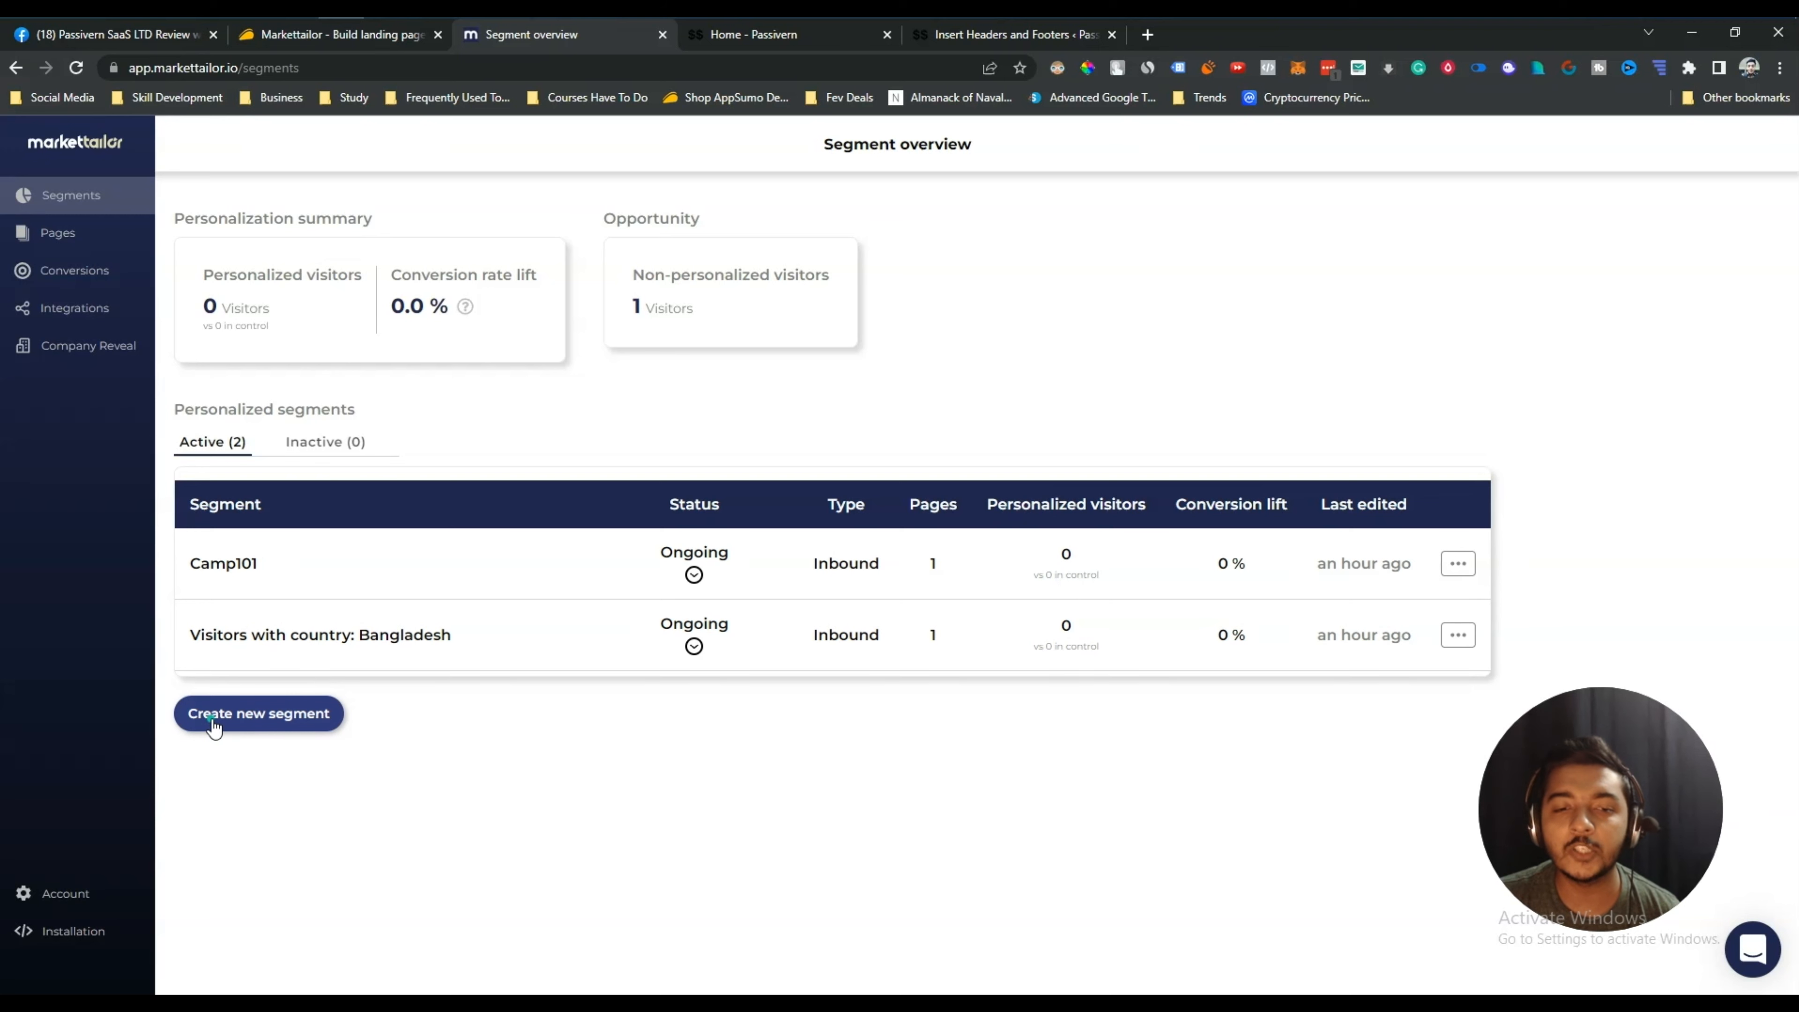
{"action": "left_click", "coordinate": [239, 721]}
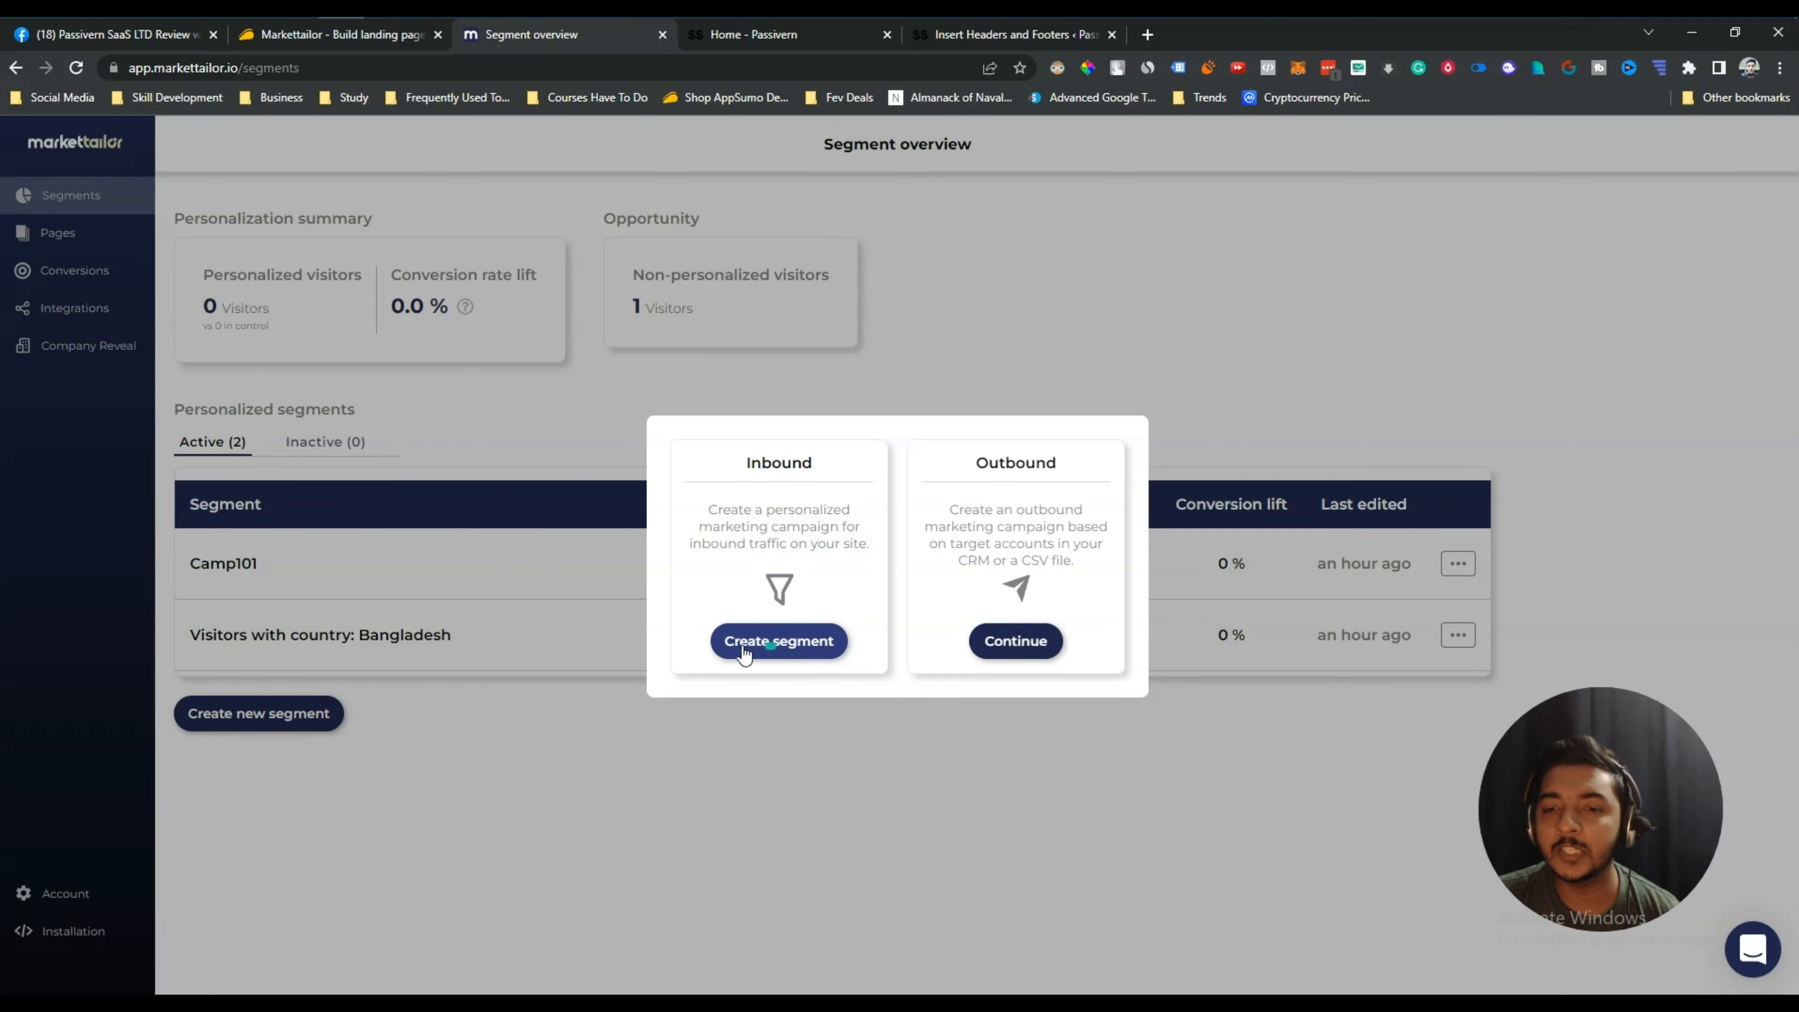
{"action": "left_click", "coordinate": [777, 642]}
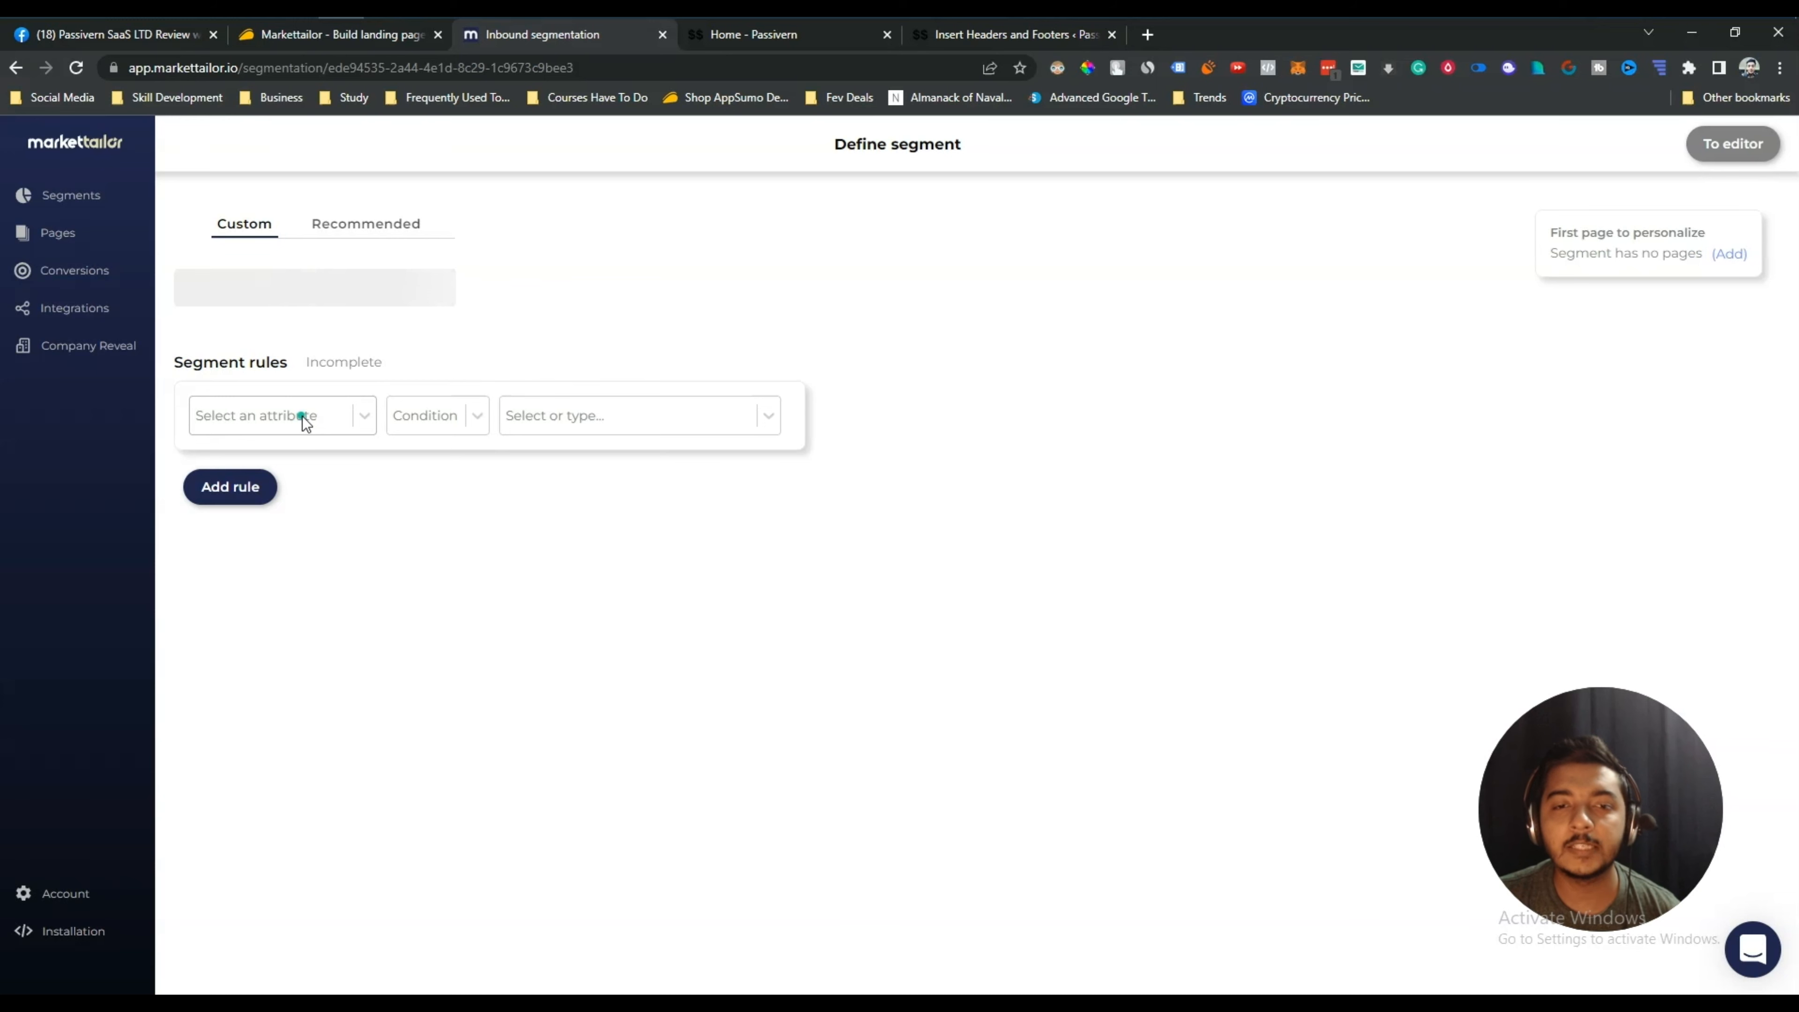
Review the available attributes for the first segment rule and set it to Country with the condition "is".
{"action": "left_click", "coordinate": [258, 426]}
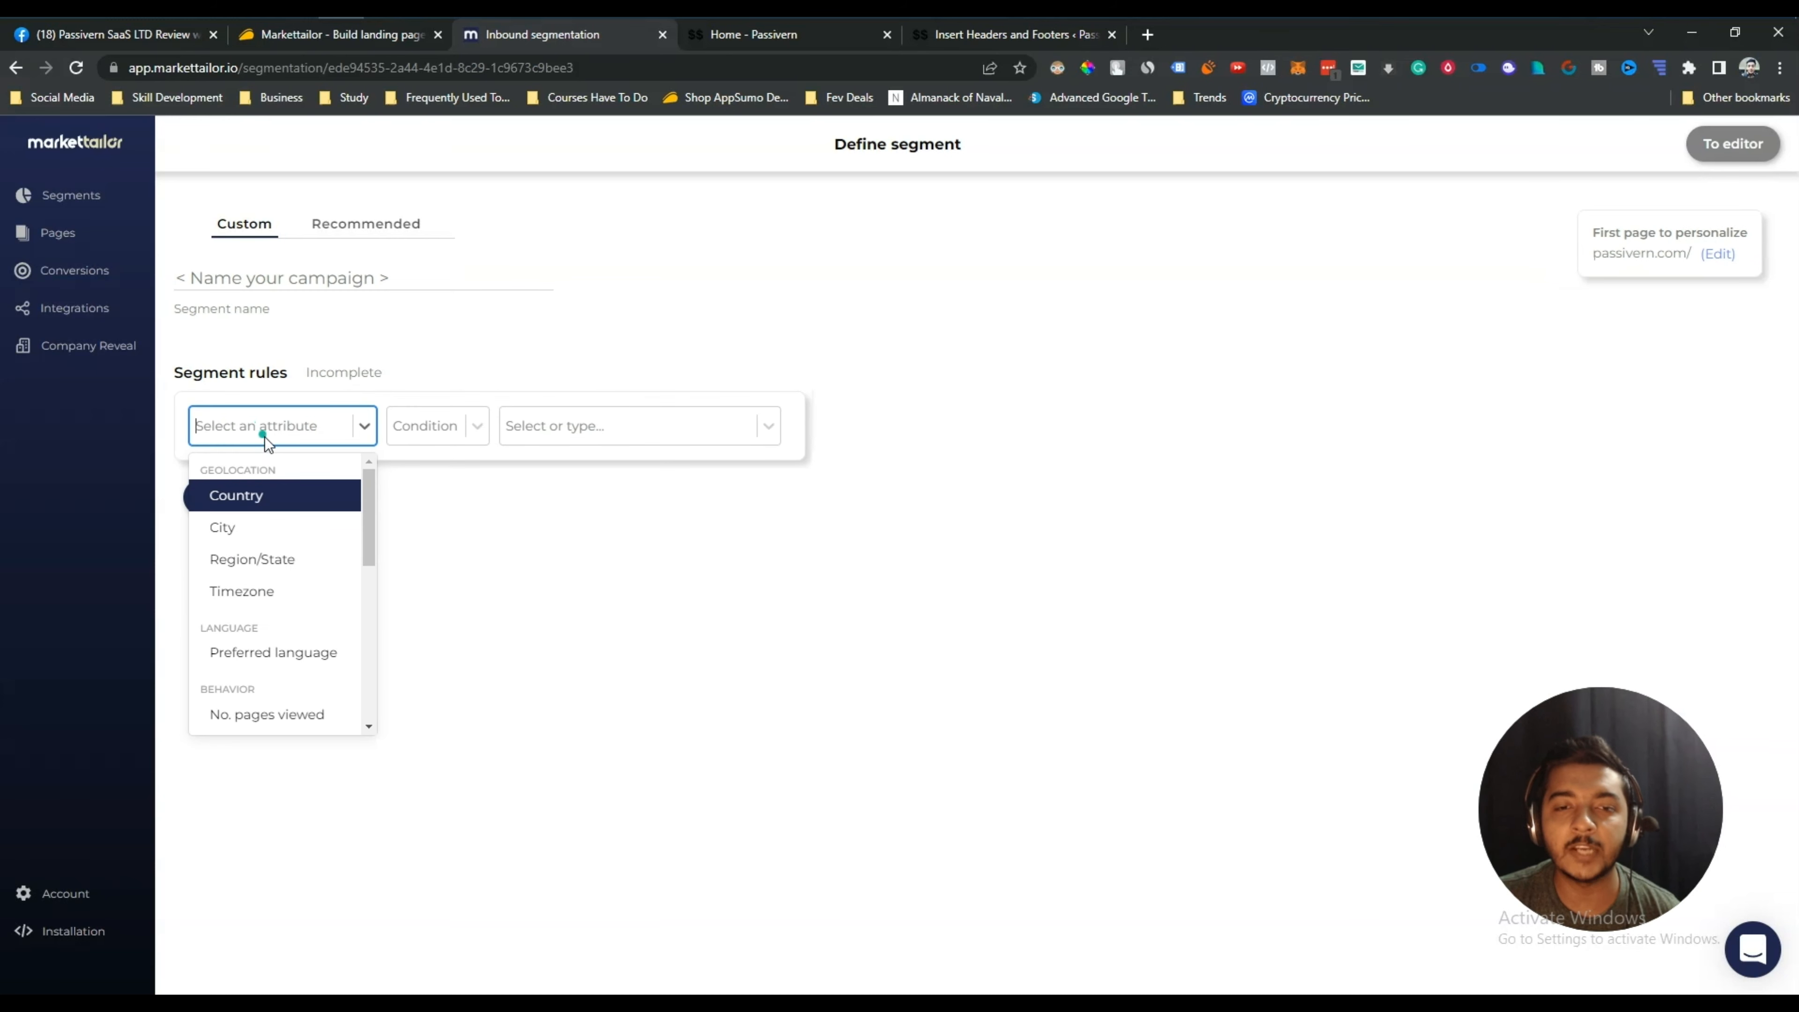
{"action": "left_click", "coordinate": [244, 497]}
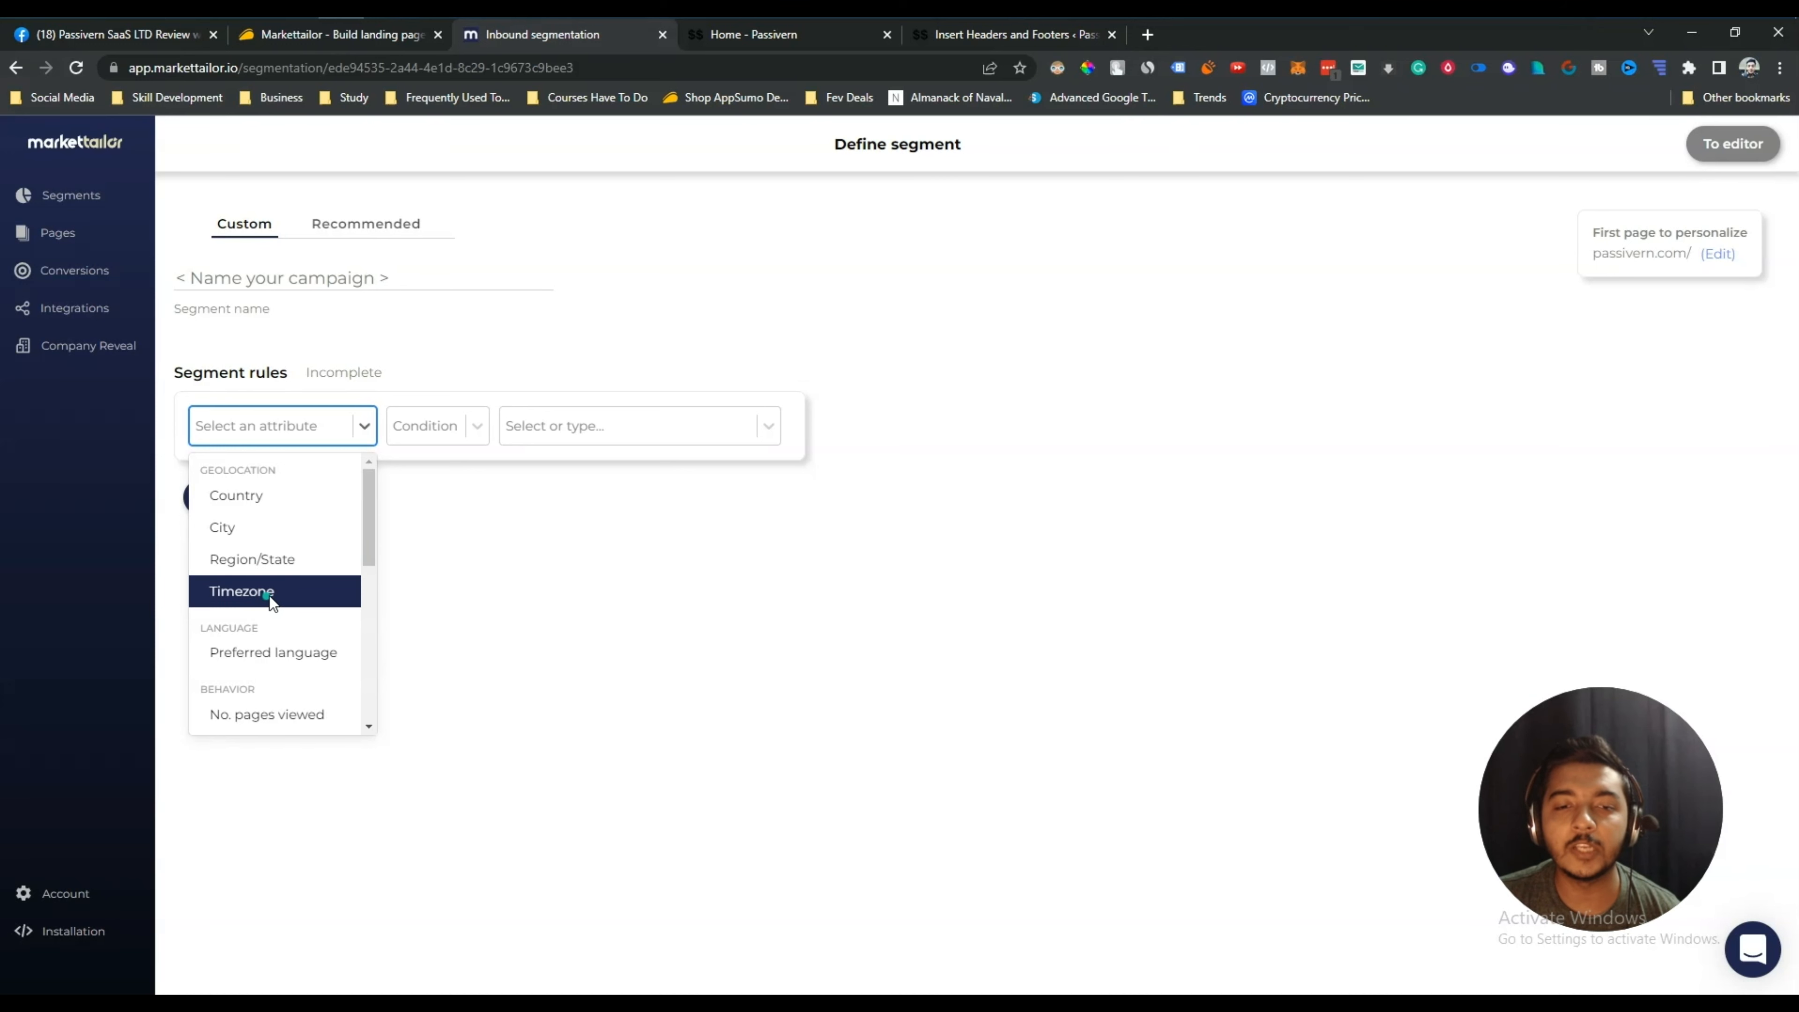
{"action": "scroll", "coordinate": [282, 663], "scroll_direction": "down", "scroll_amount": 1}
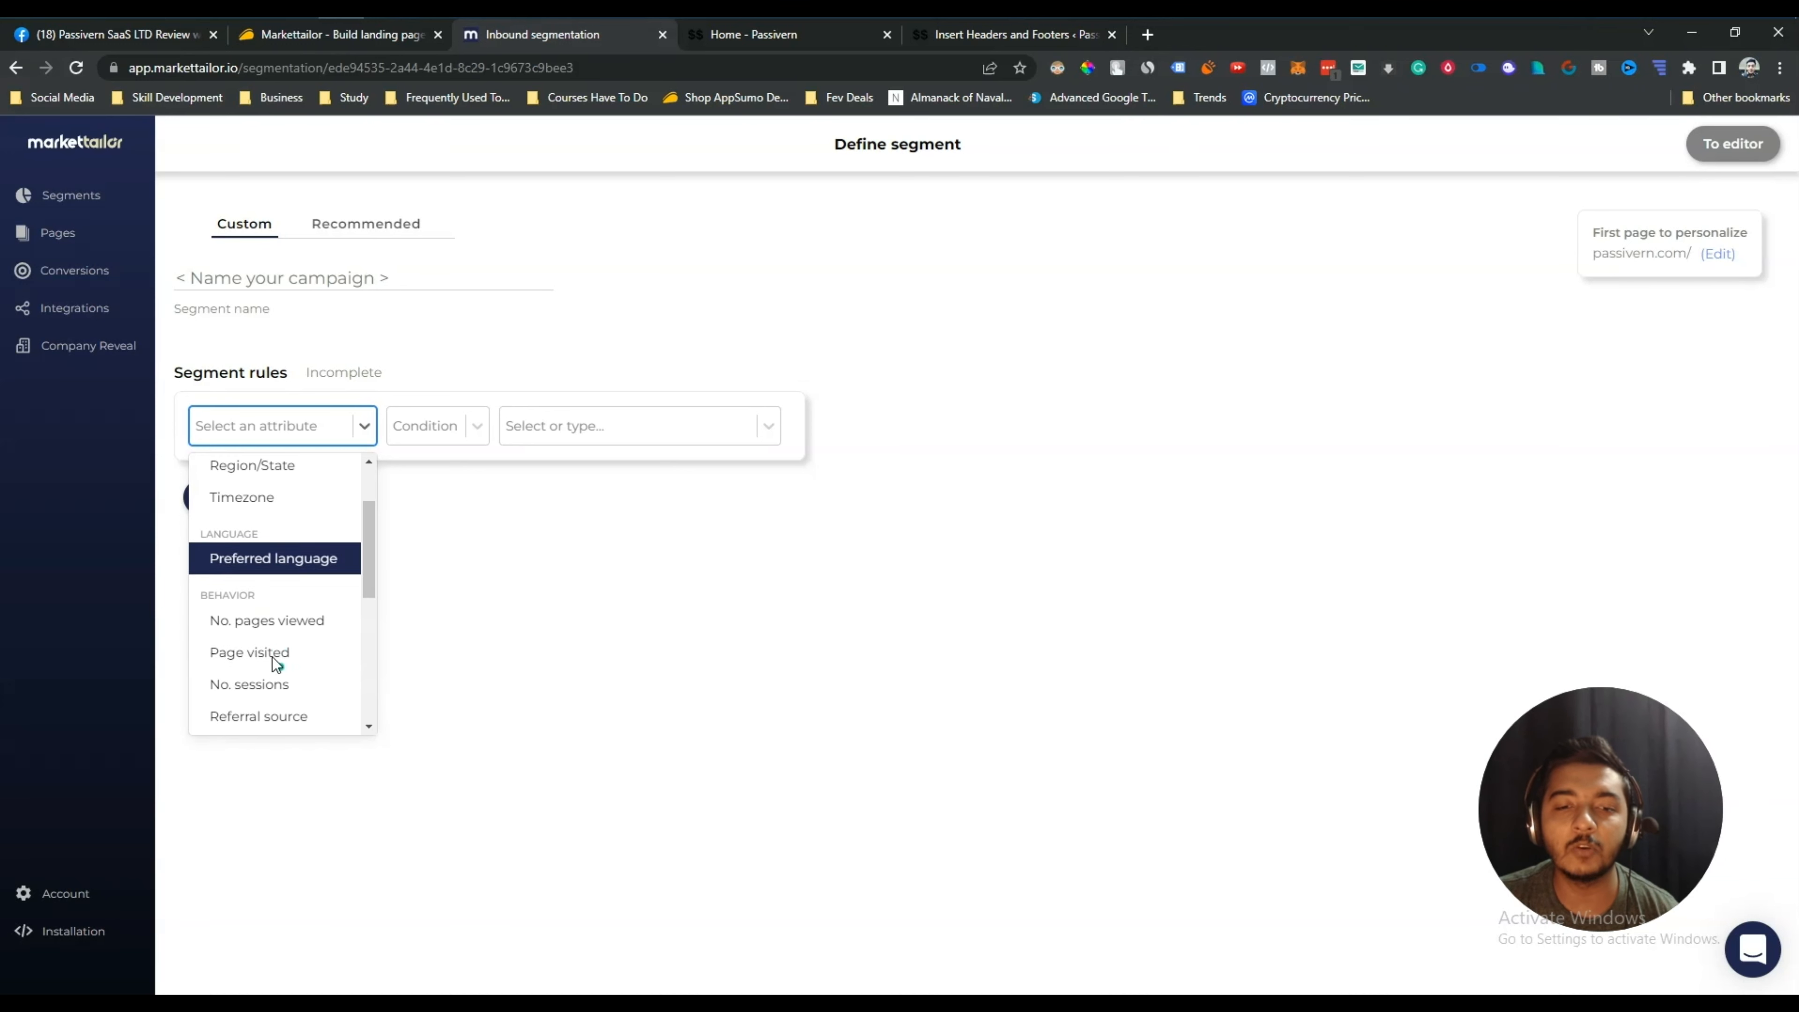
{"action": "scroll", "coordinate": [281, 580], "scroll_direction": "down", "scroll_amount": 2}
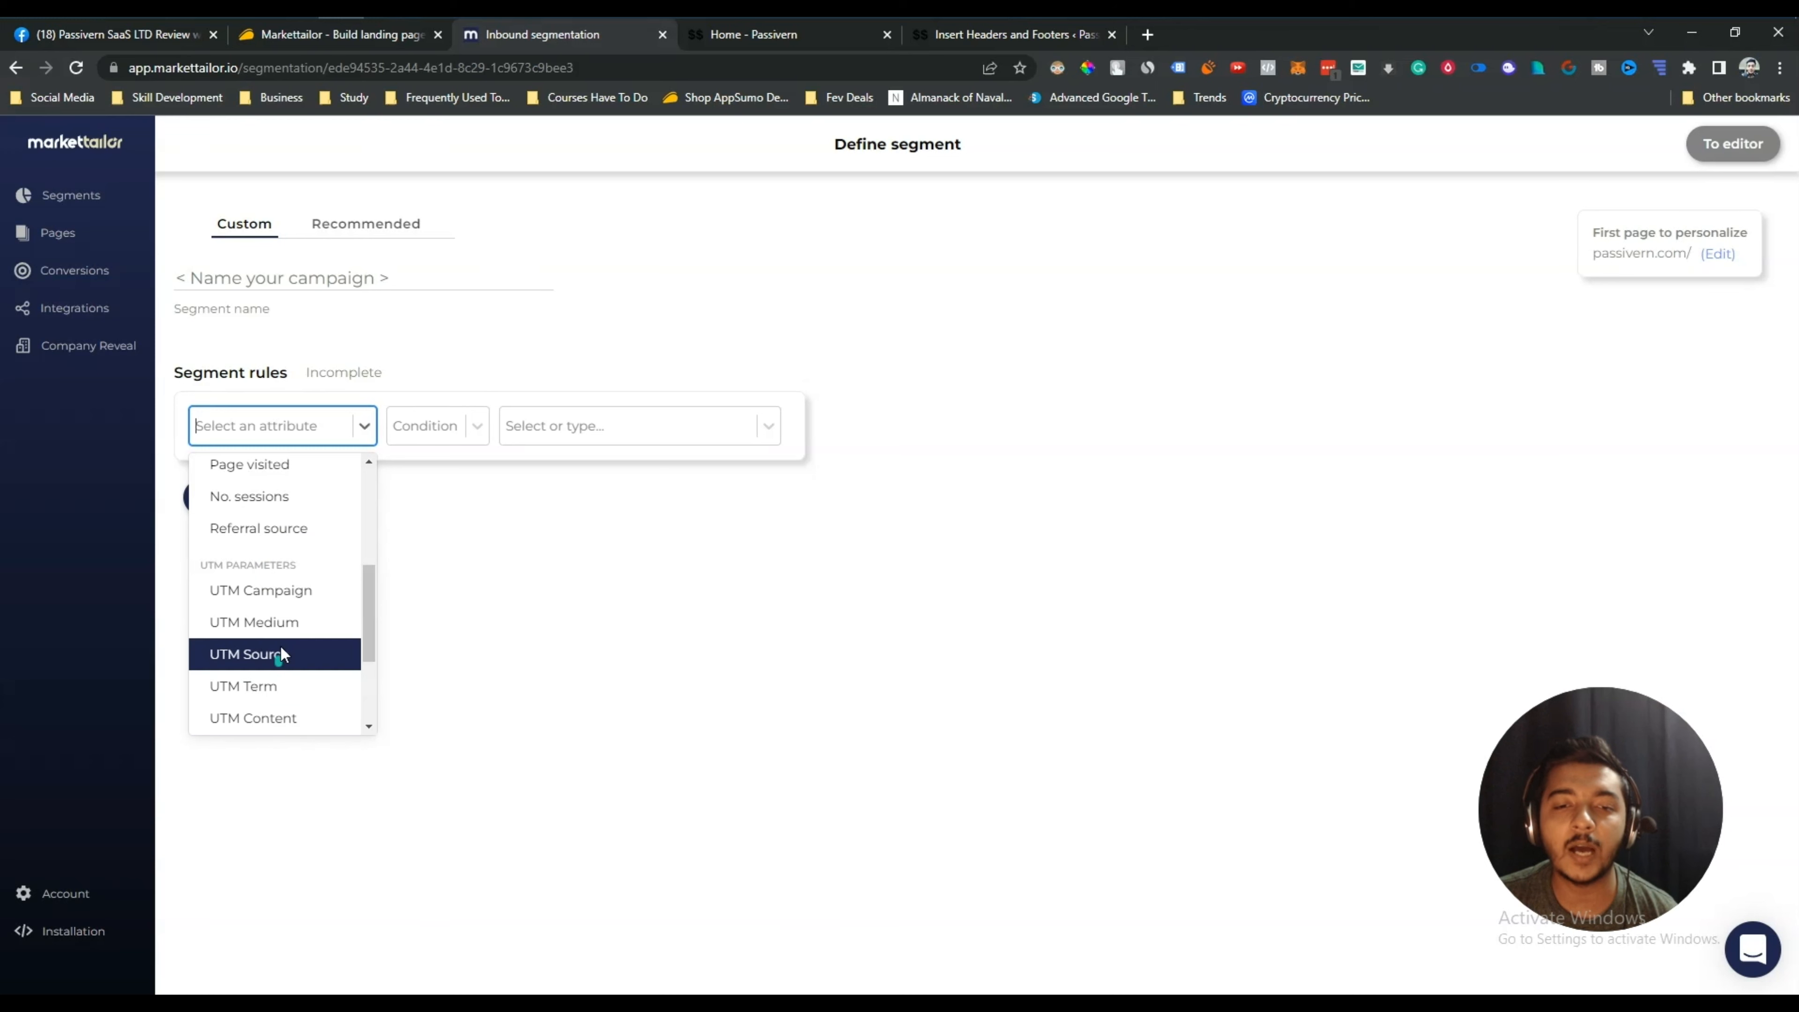
{"action": "scroll", "coordinate": [282, 644], "scroll_direction": "down", "scroll_amount": 2}
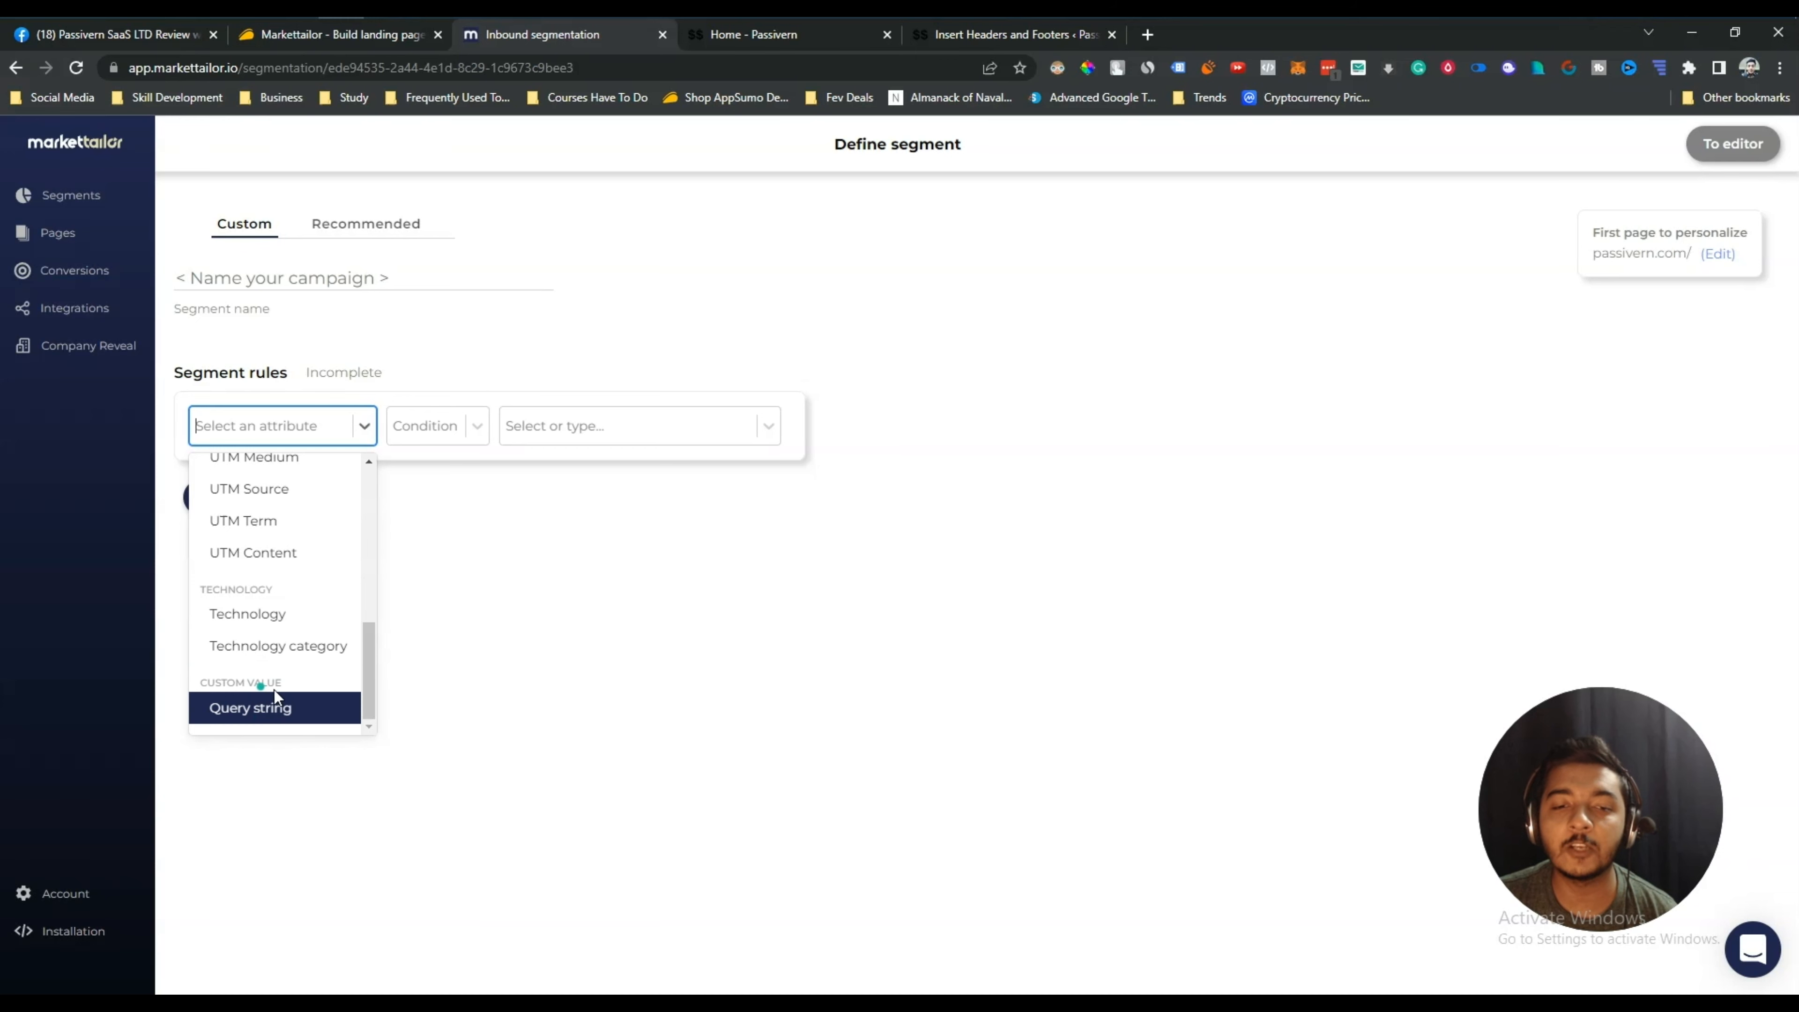
{"action": "scroll", "coordinate": [287, 684], "scroll_direction": "up", "scroll_amount": 5}
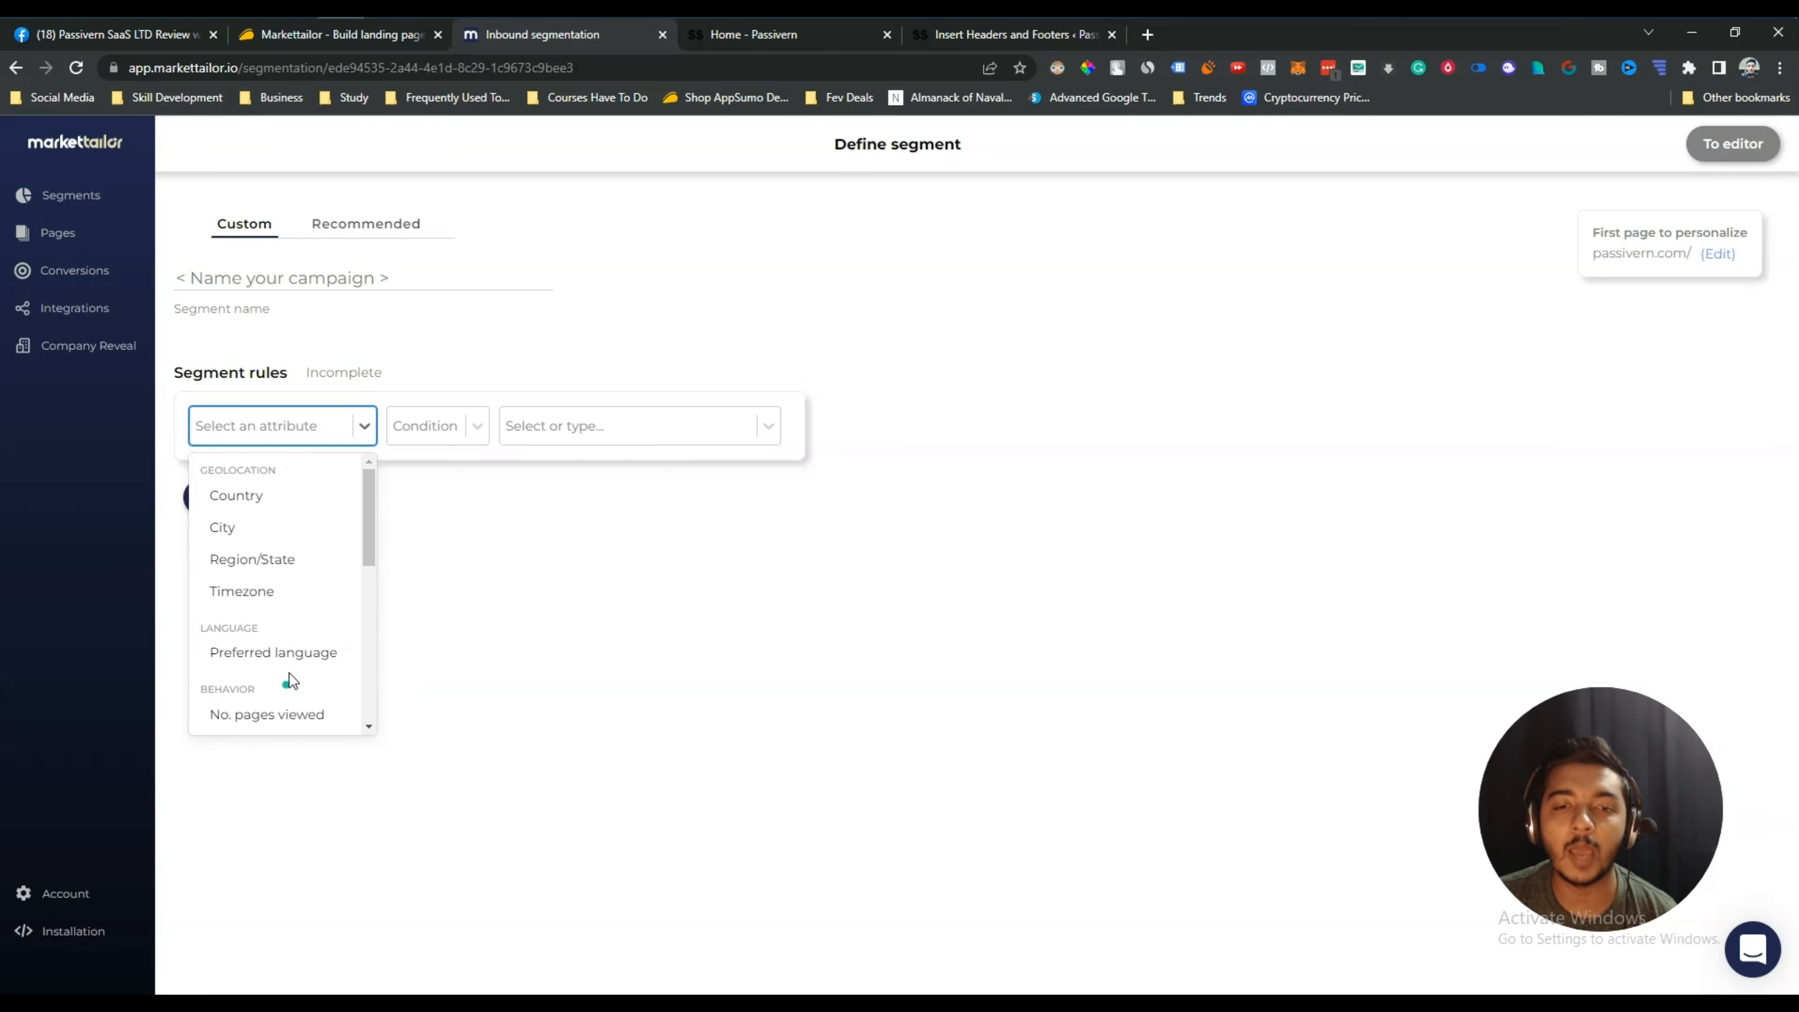
{"action": "left_click", "coordinate": [247, 506]}
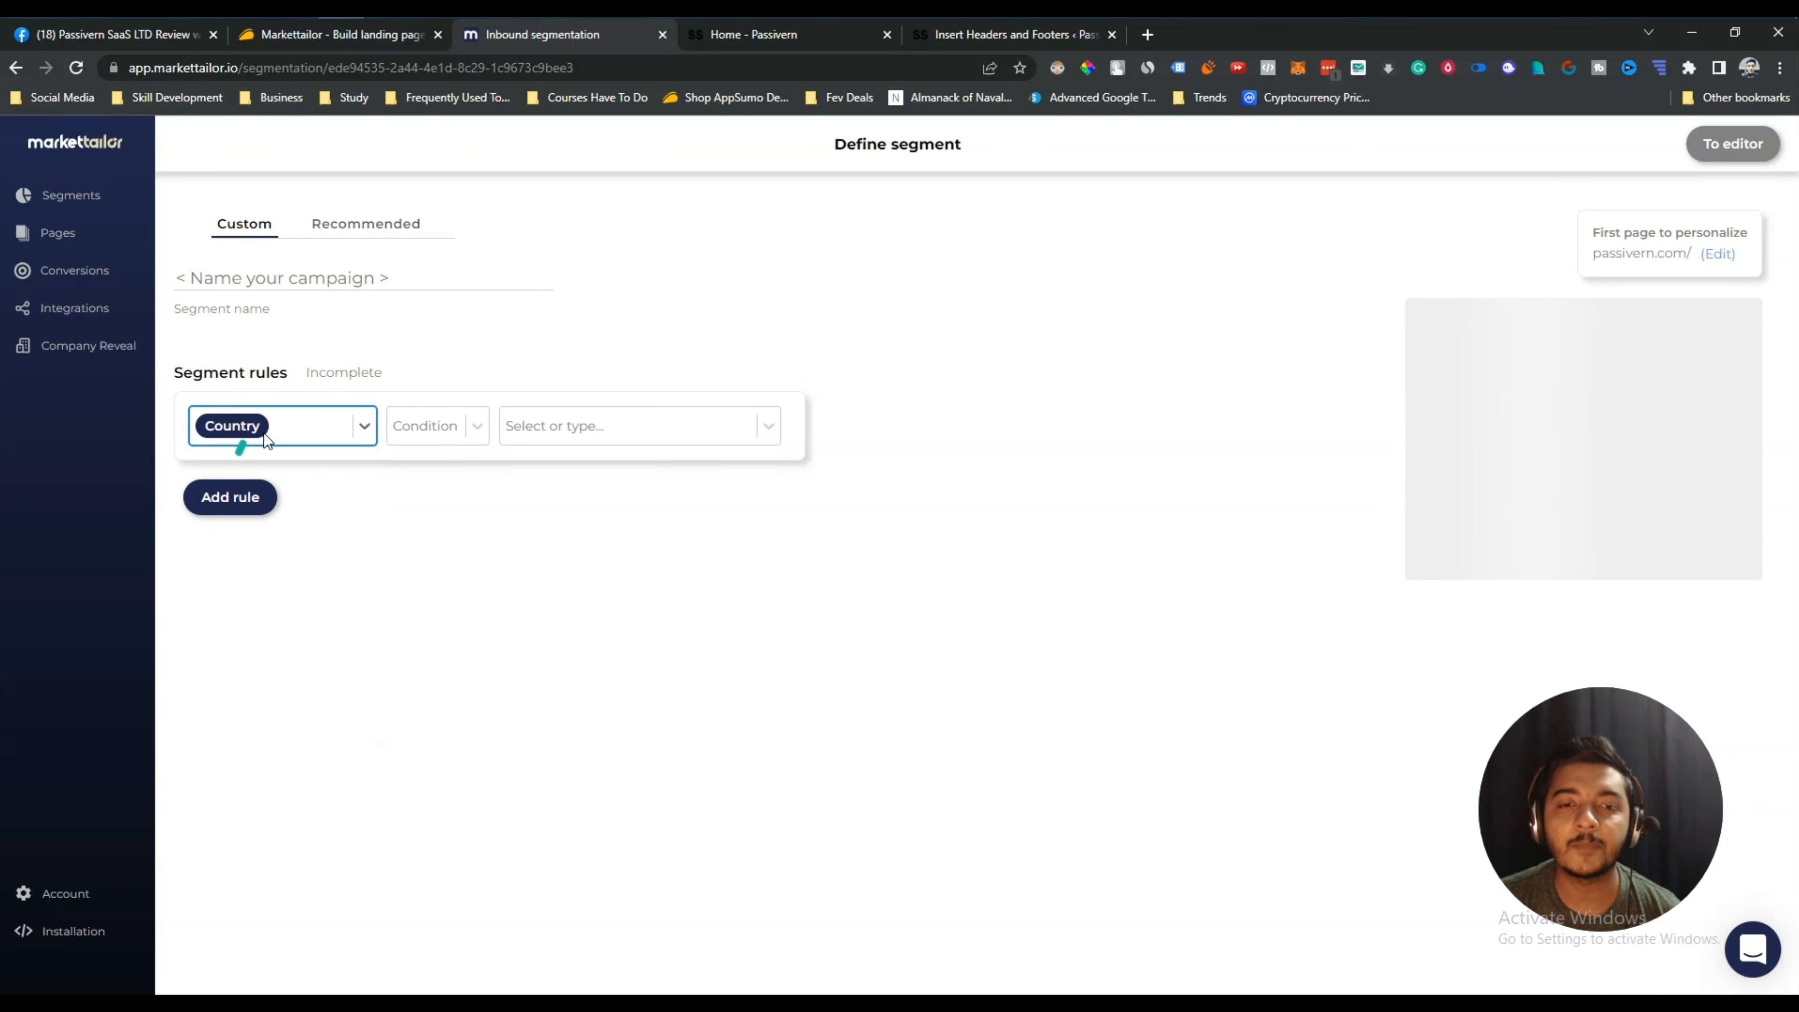
{"action": "left_click", "coordinate": [428, 431]}
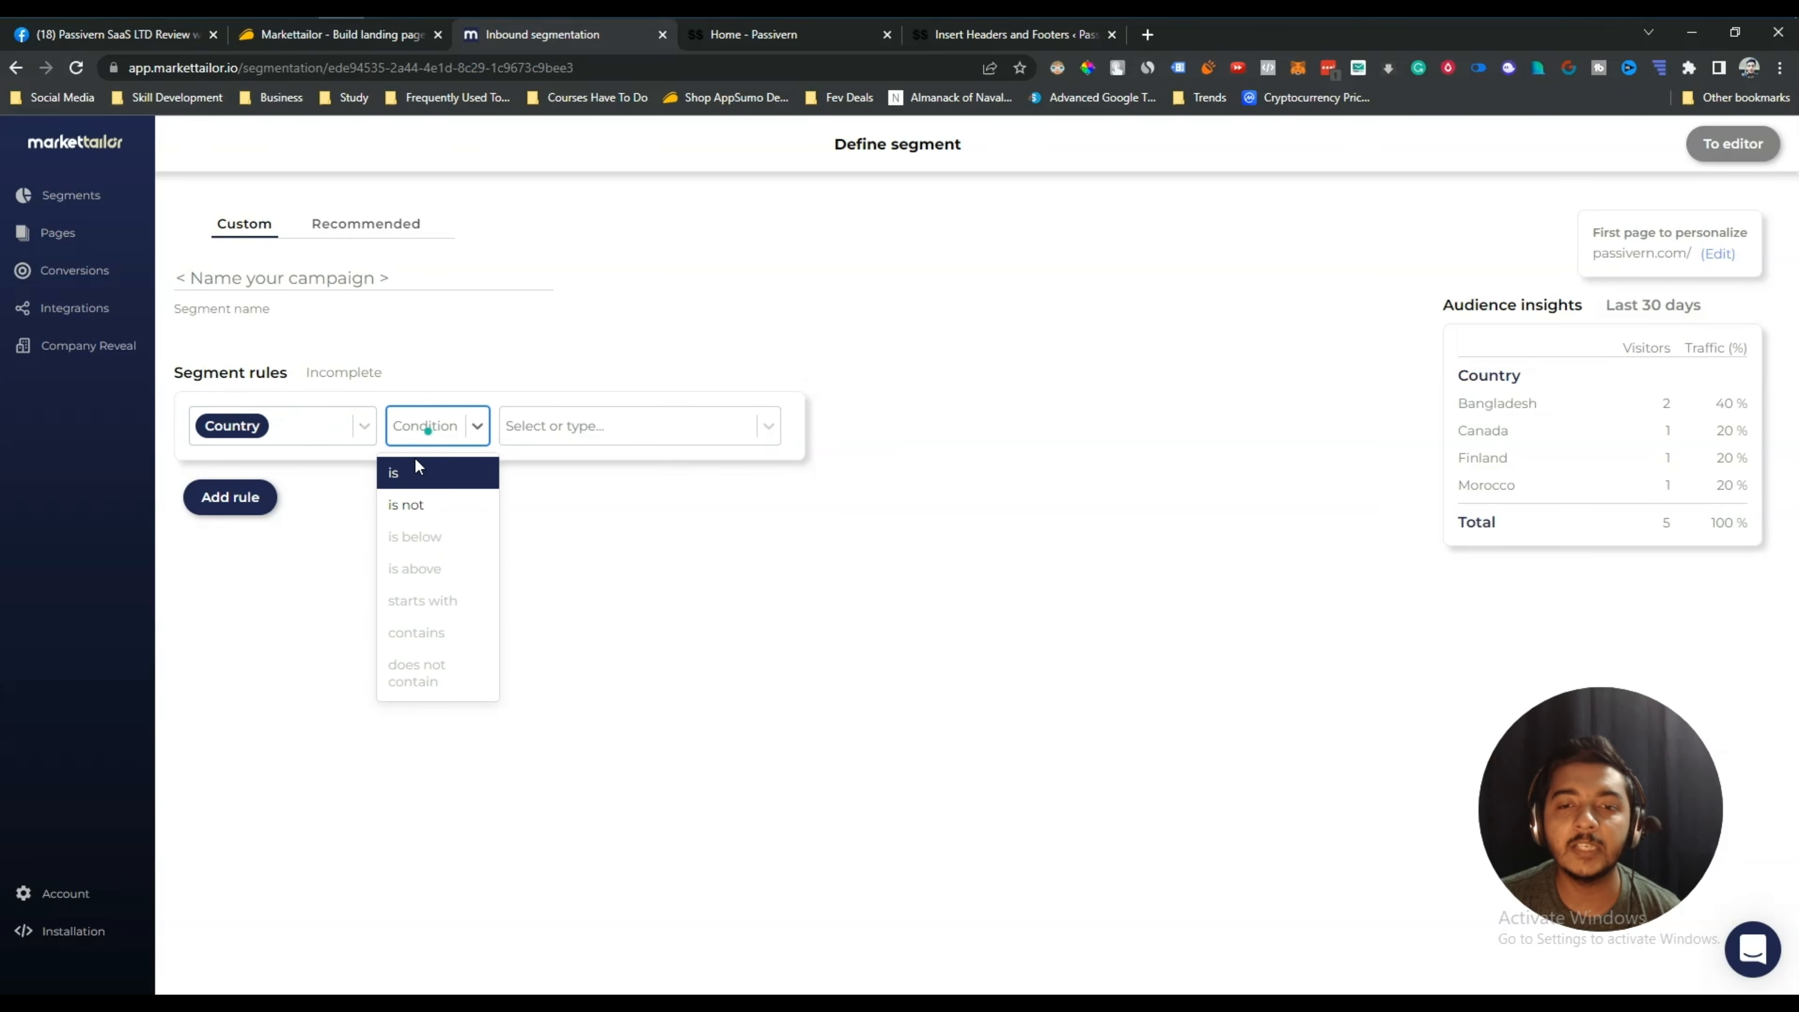
{"action": "left_click", "coordinate": [408, 472]}
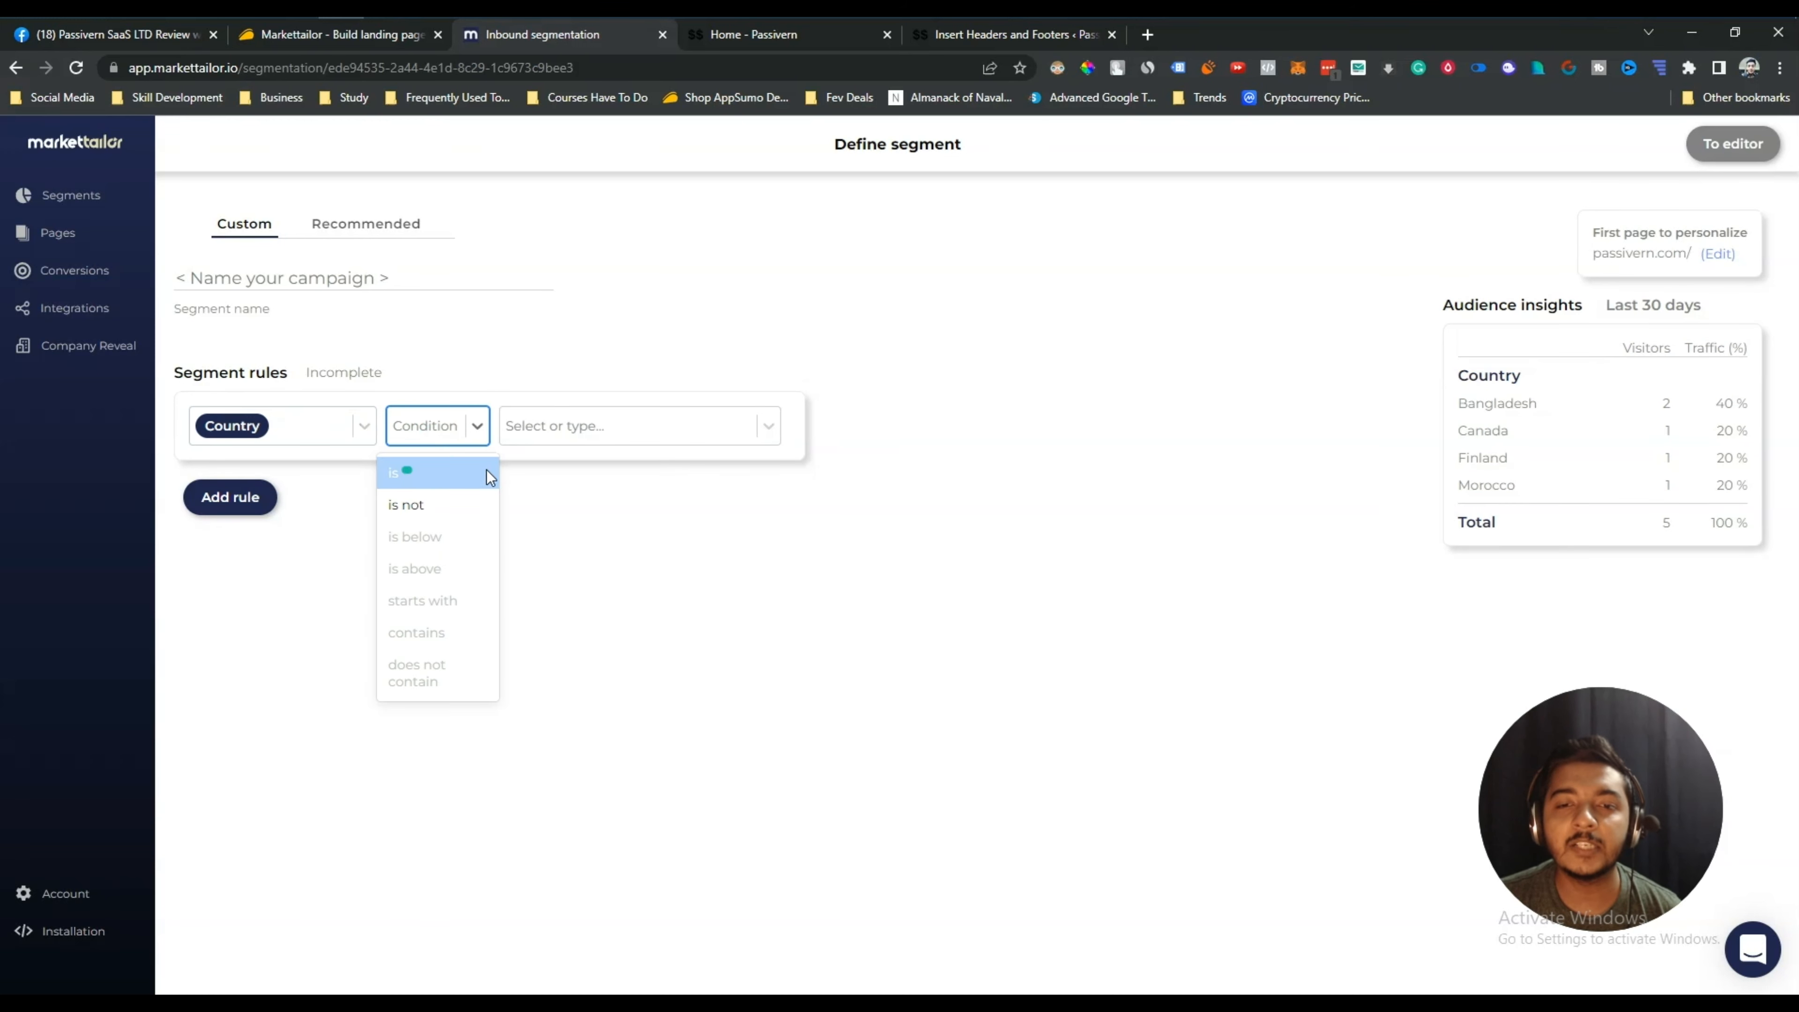
Add India and United States as the country values of the first segment rule.
{"action": "left_click", "coordinate": [576, 427]}
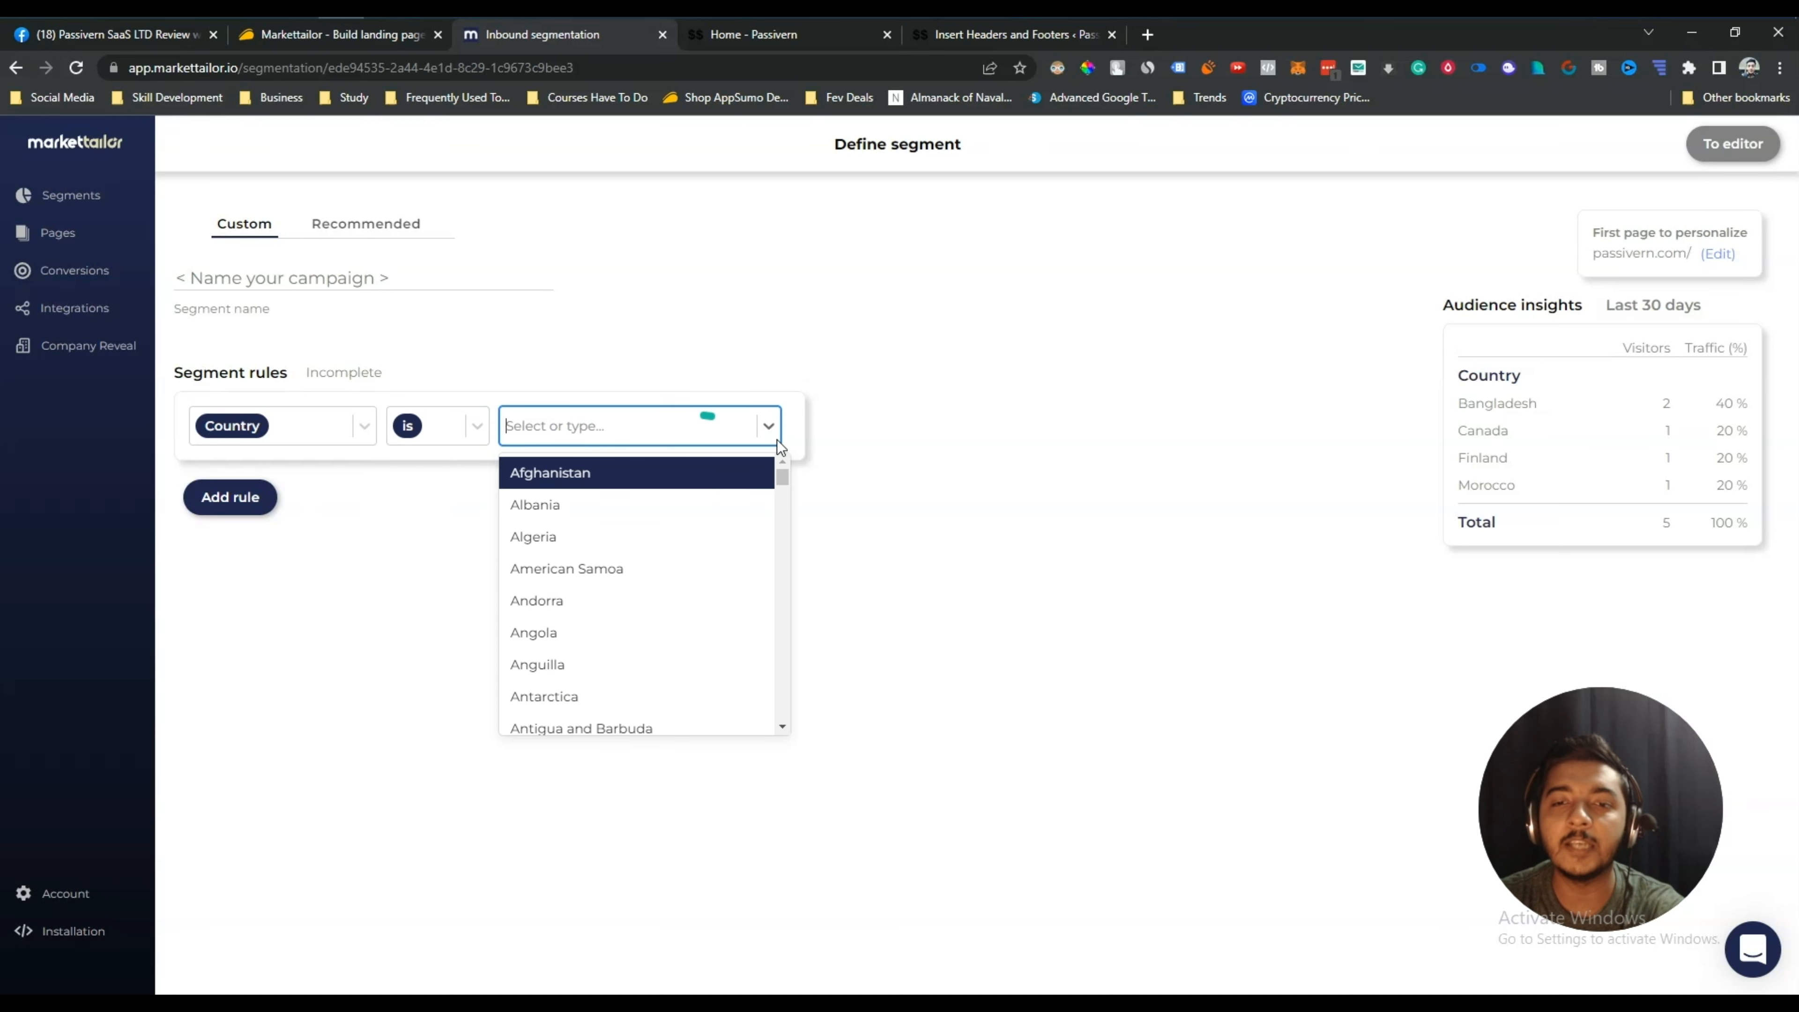
{"action": "type", "text": "indi"}
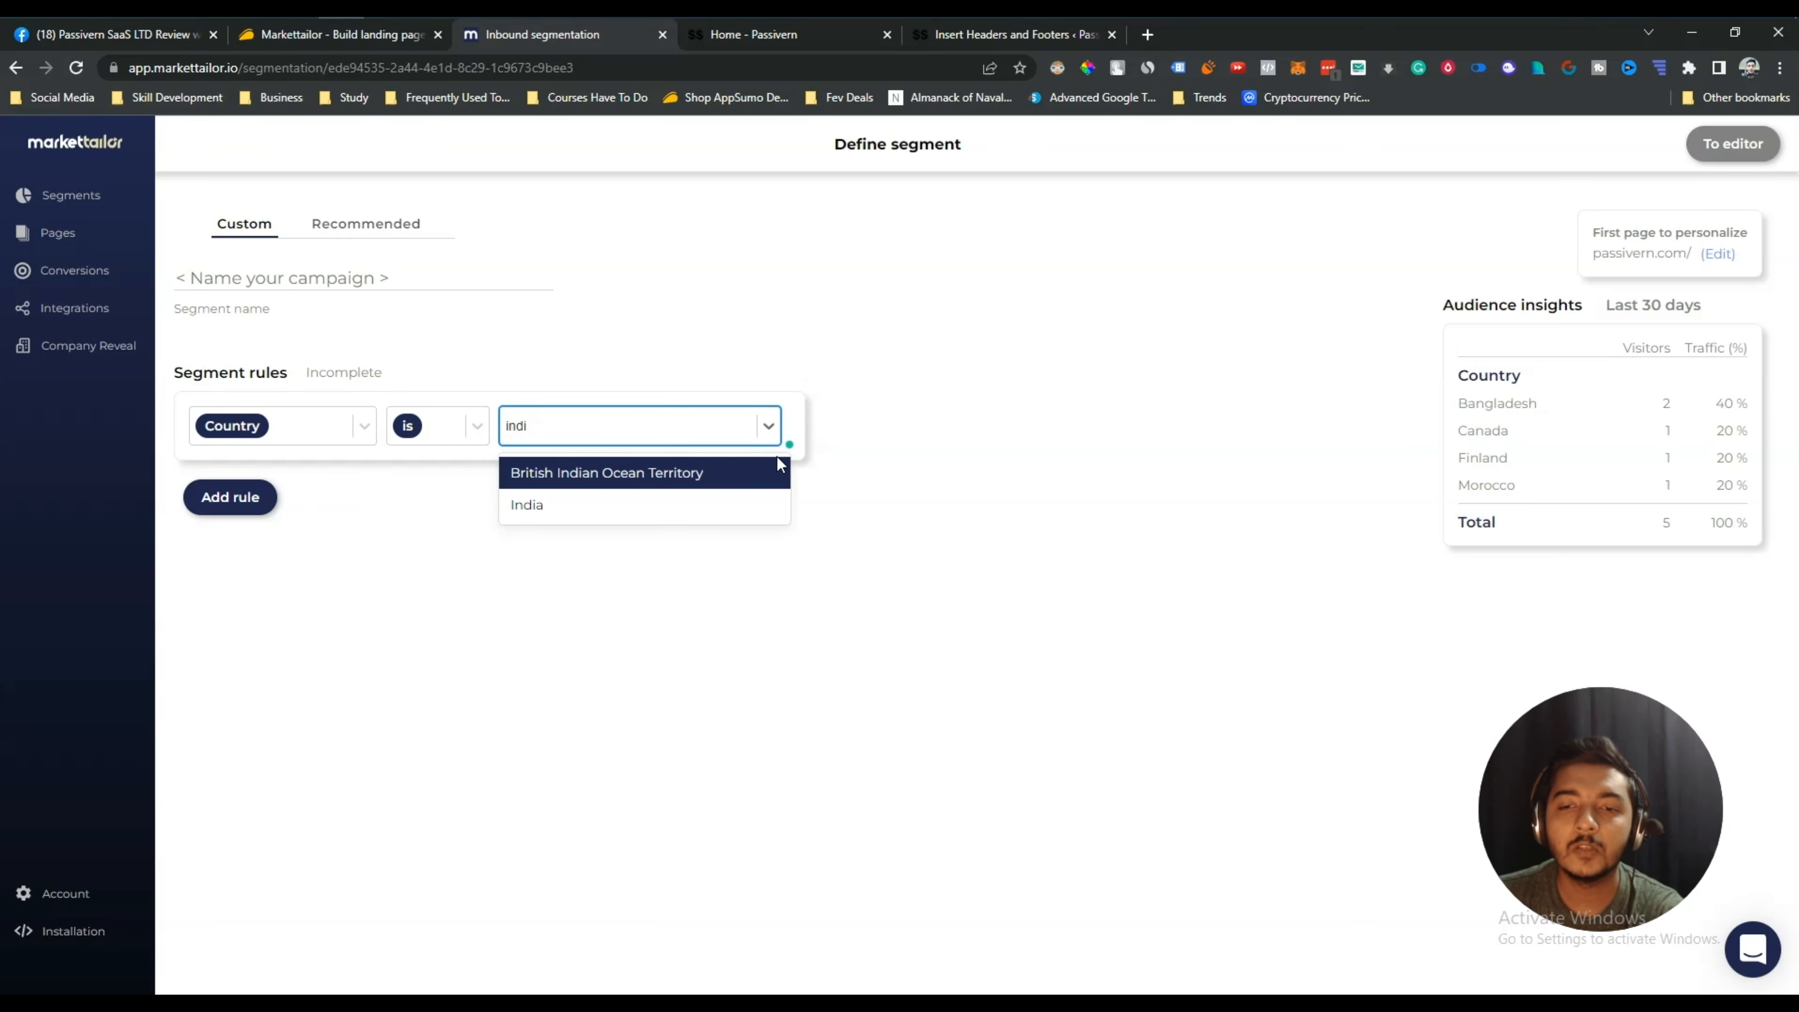
{"action": "left_click", "coordinate": [701, 507]}
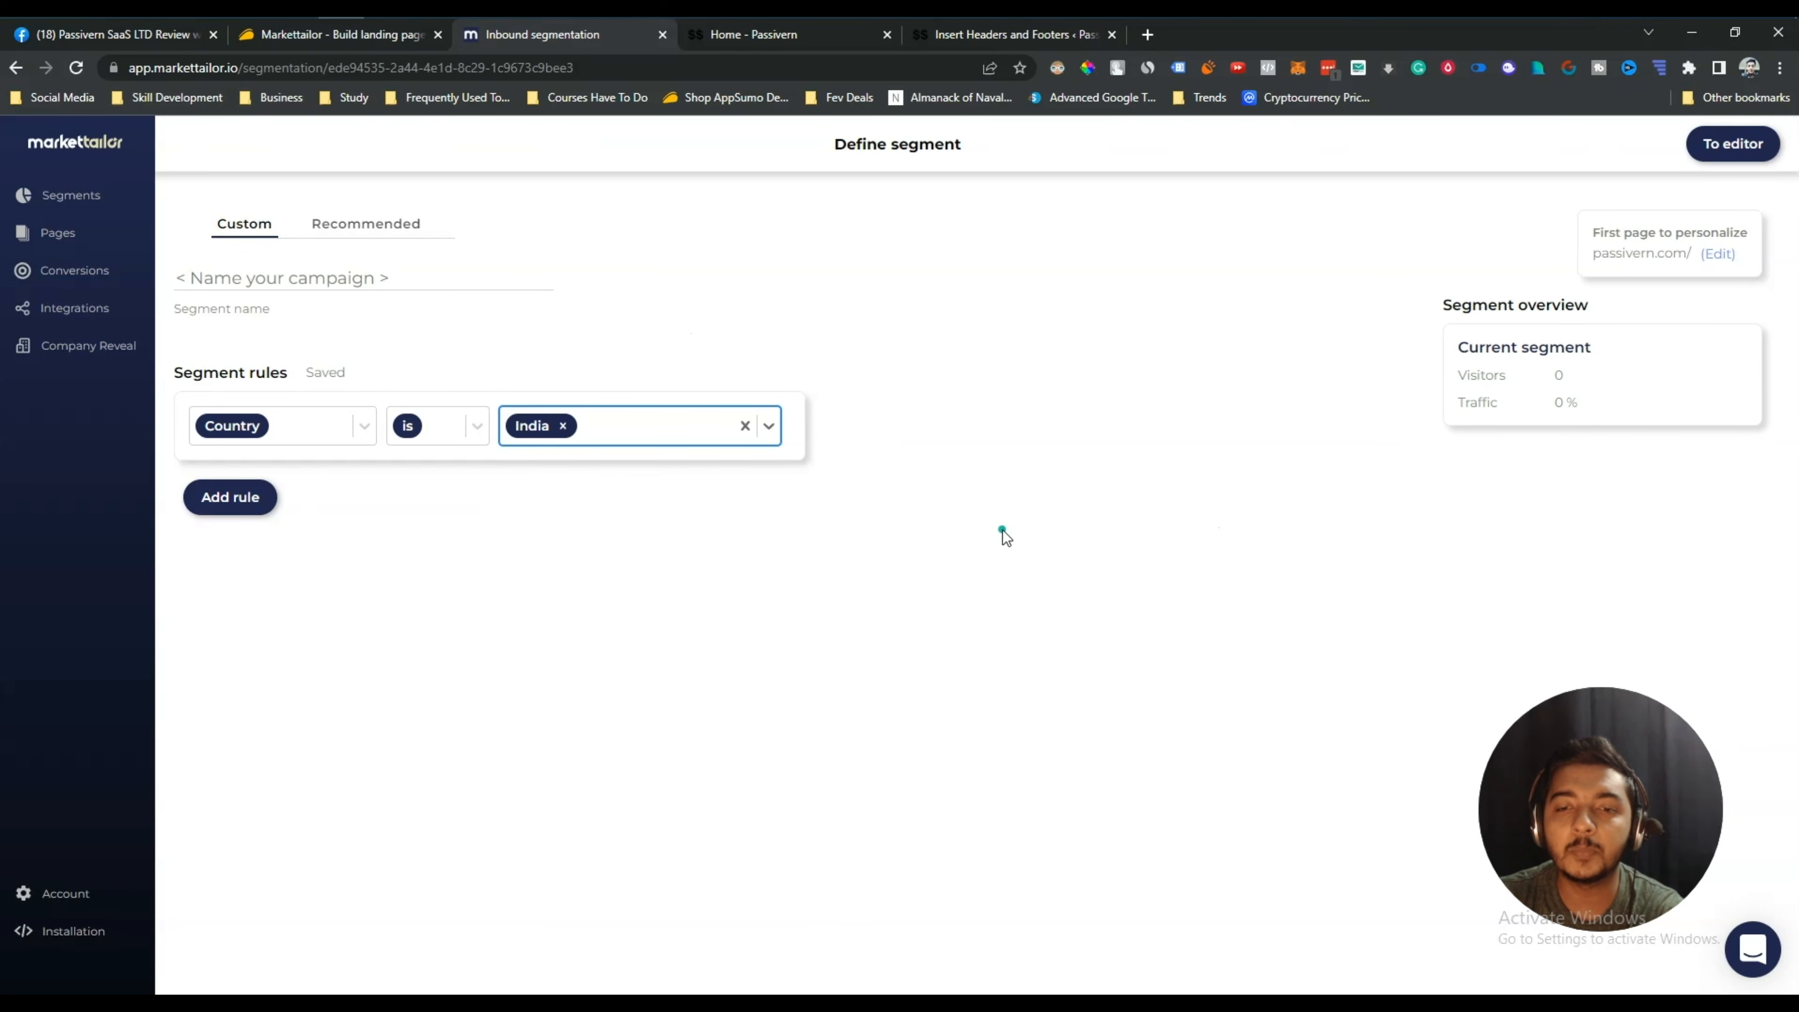
{"action": "type", "text": "unit"}
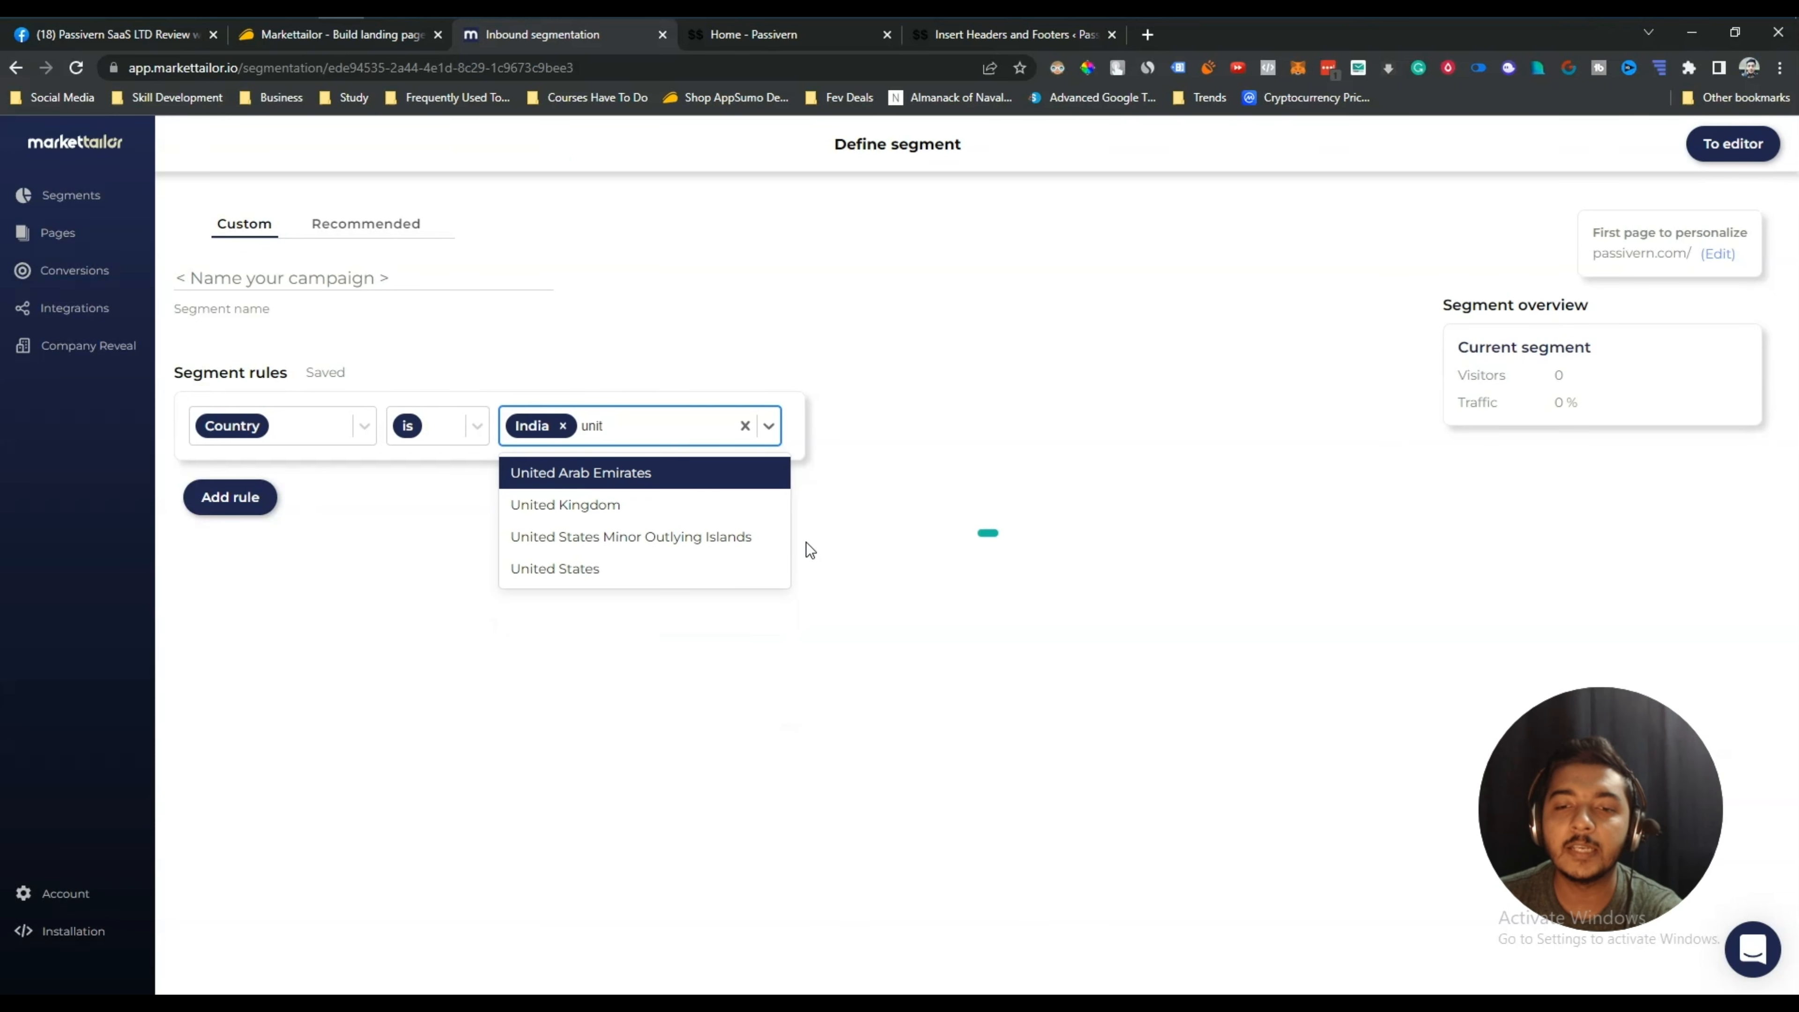
{"action": "left_click", "coordinate": [659, 570]}
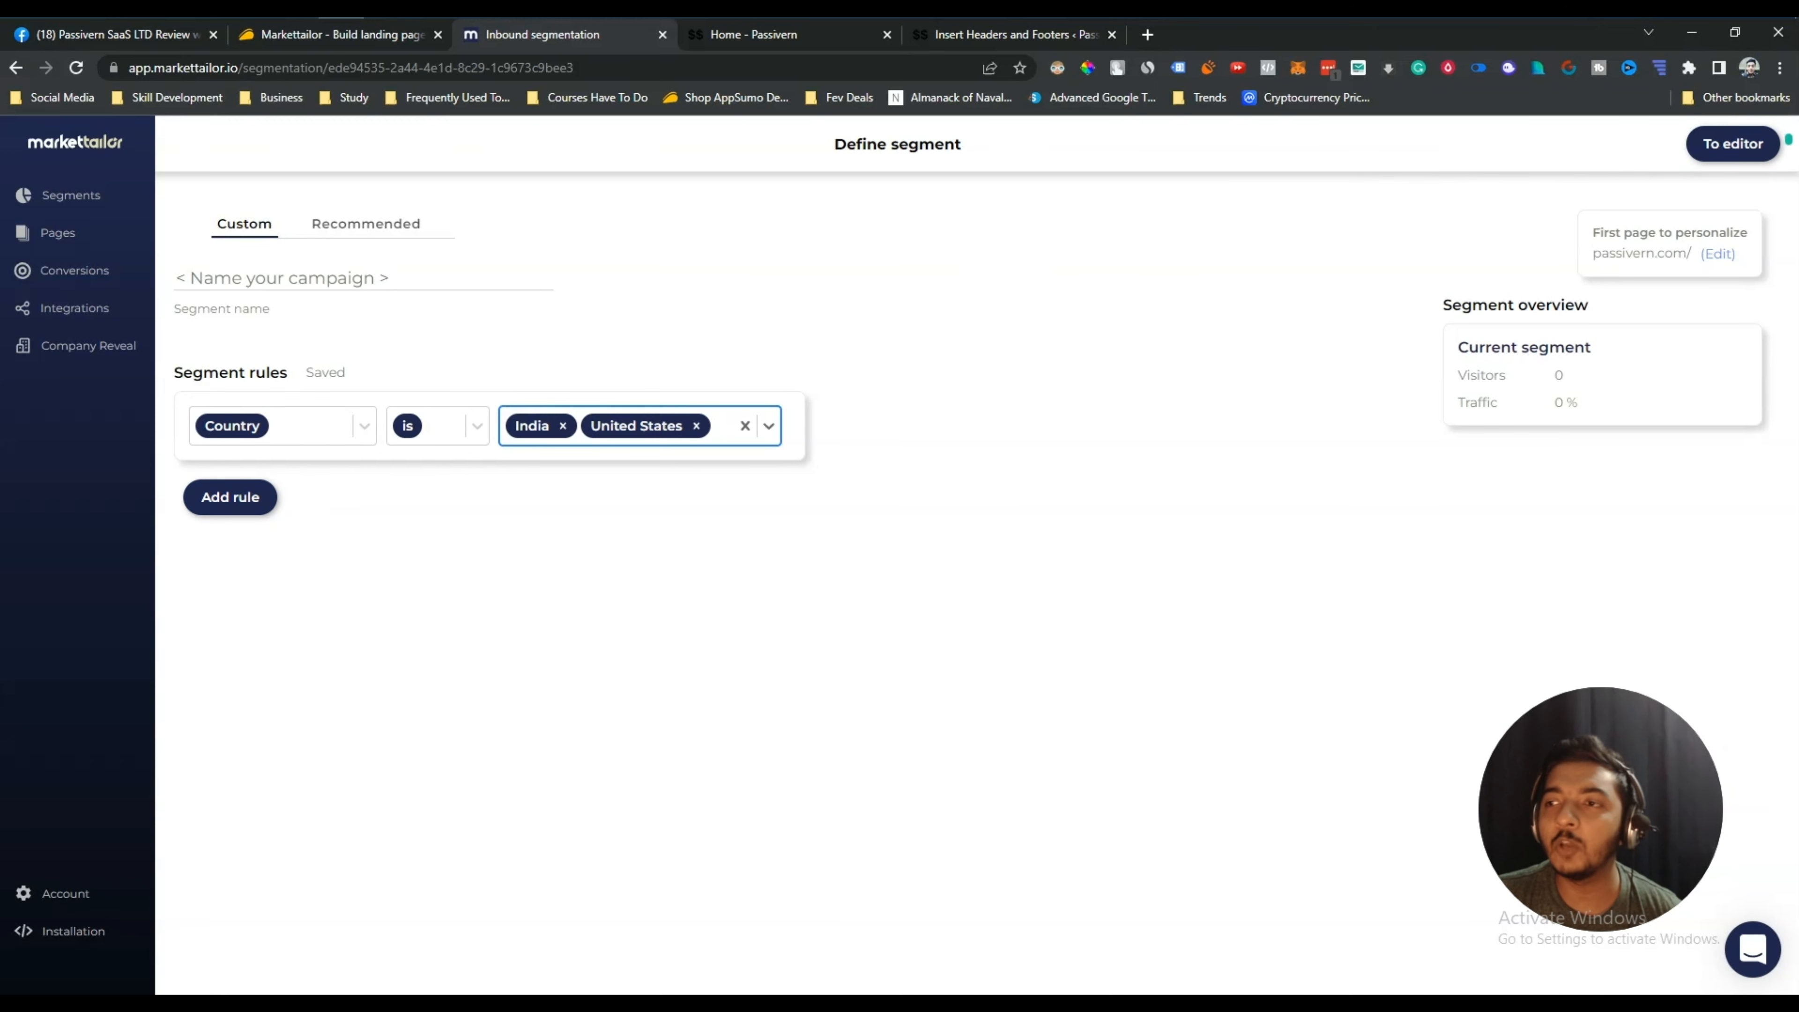
Add a second segment rule using the Preferred language attribute with the condition "is".
{"action": "left_click", "coordinate": [223, 506]}
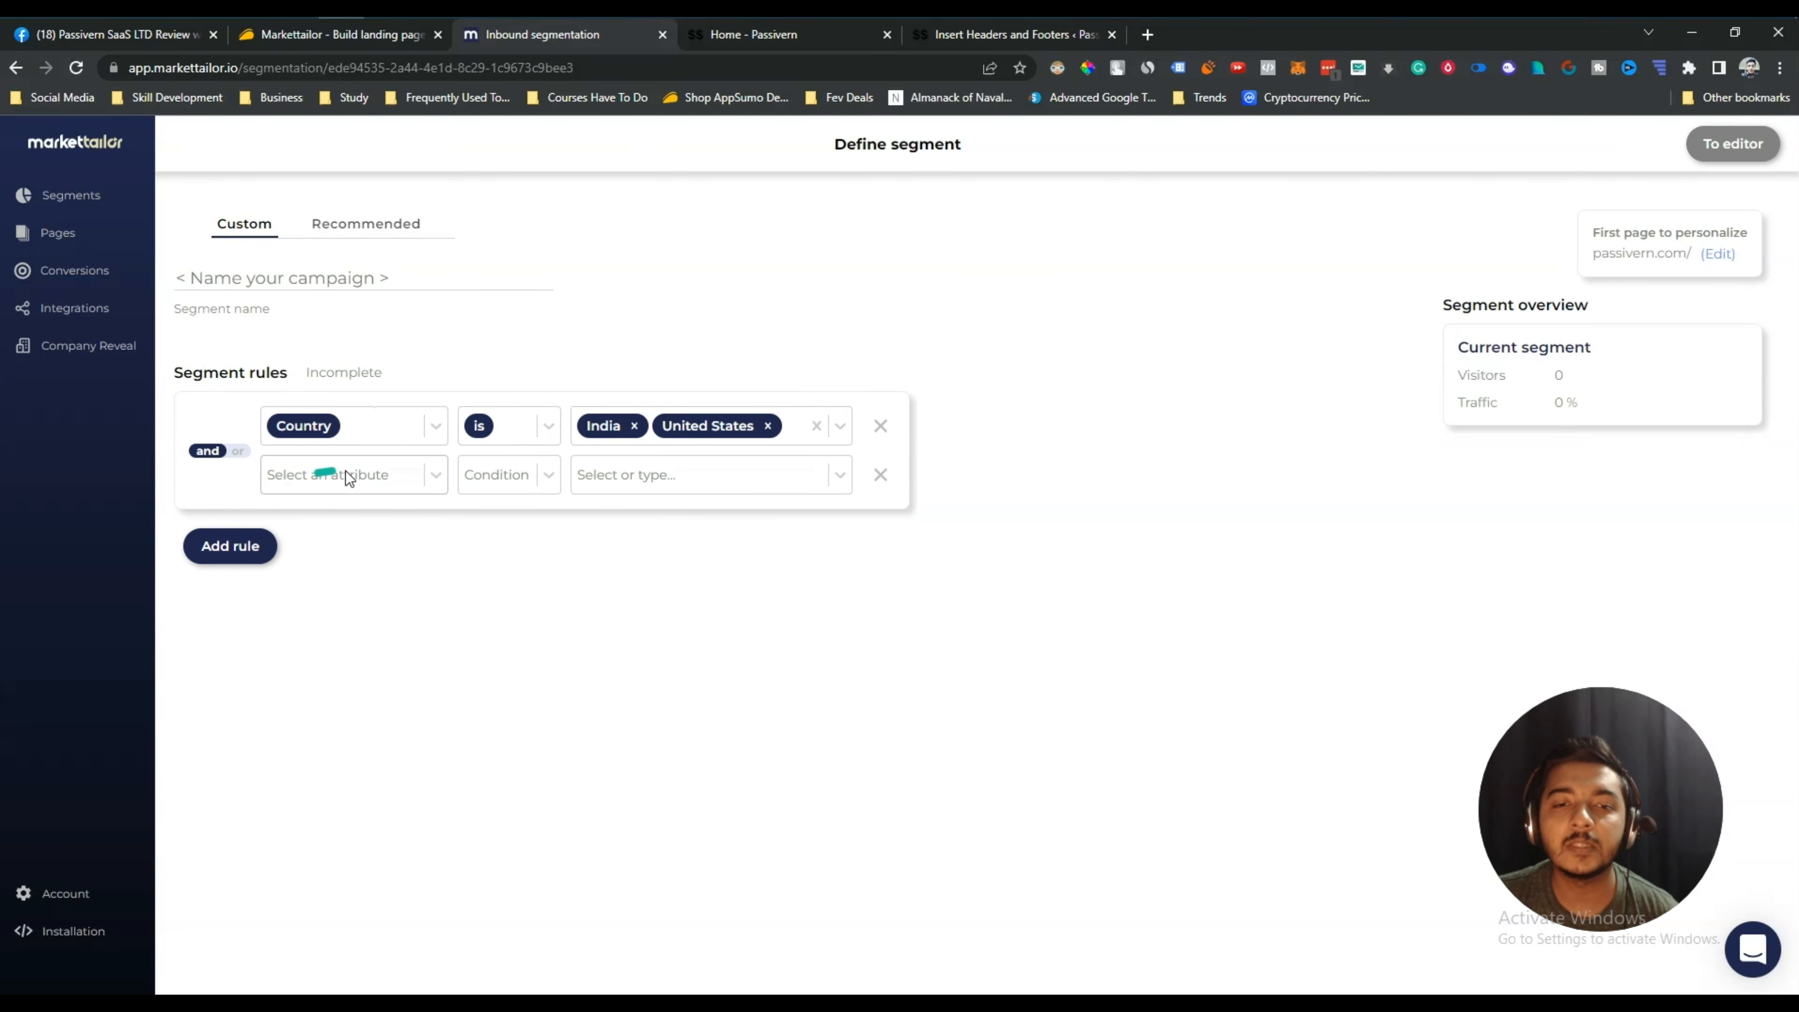
{"action": "left_click", "coordinate": [386, 474]}
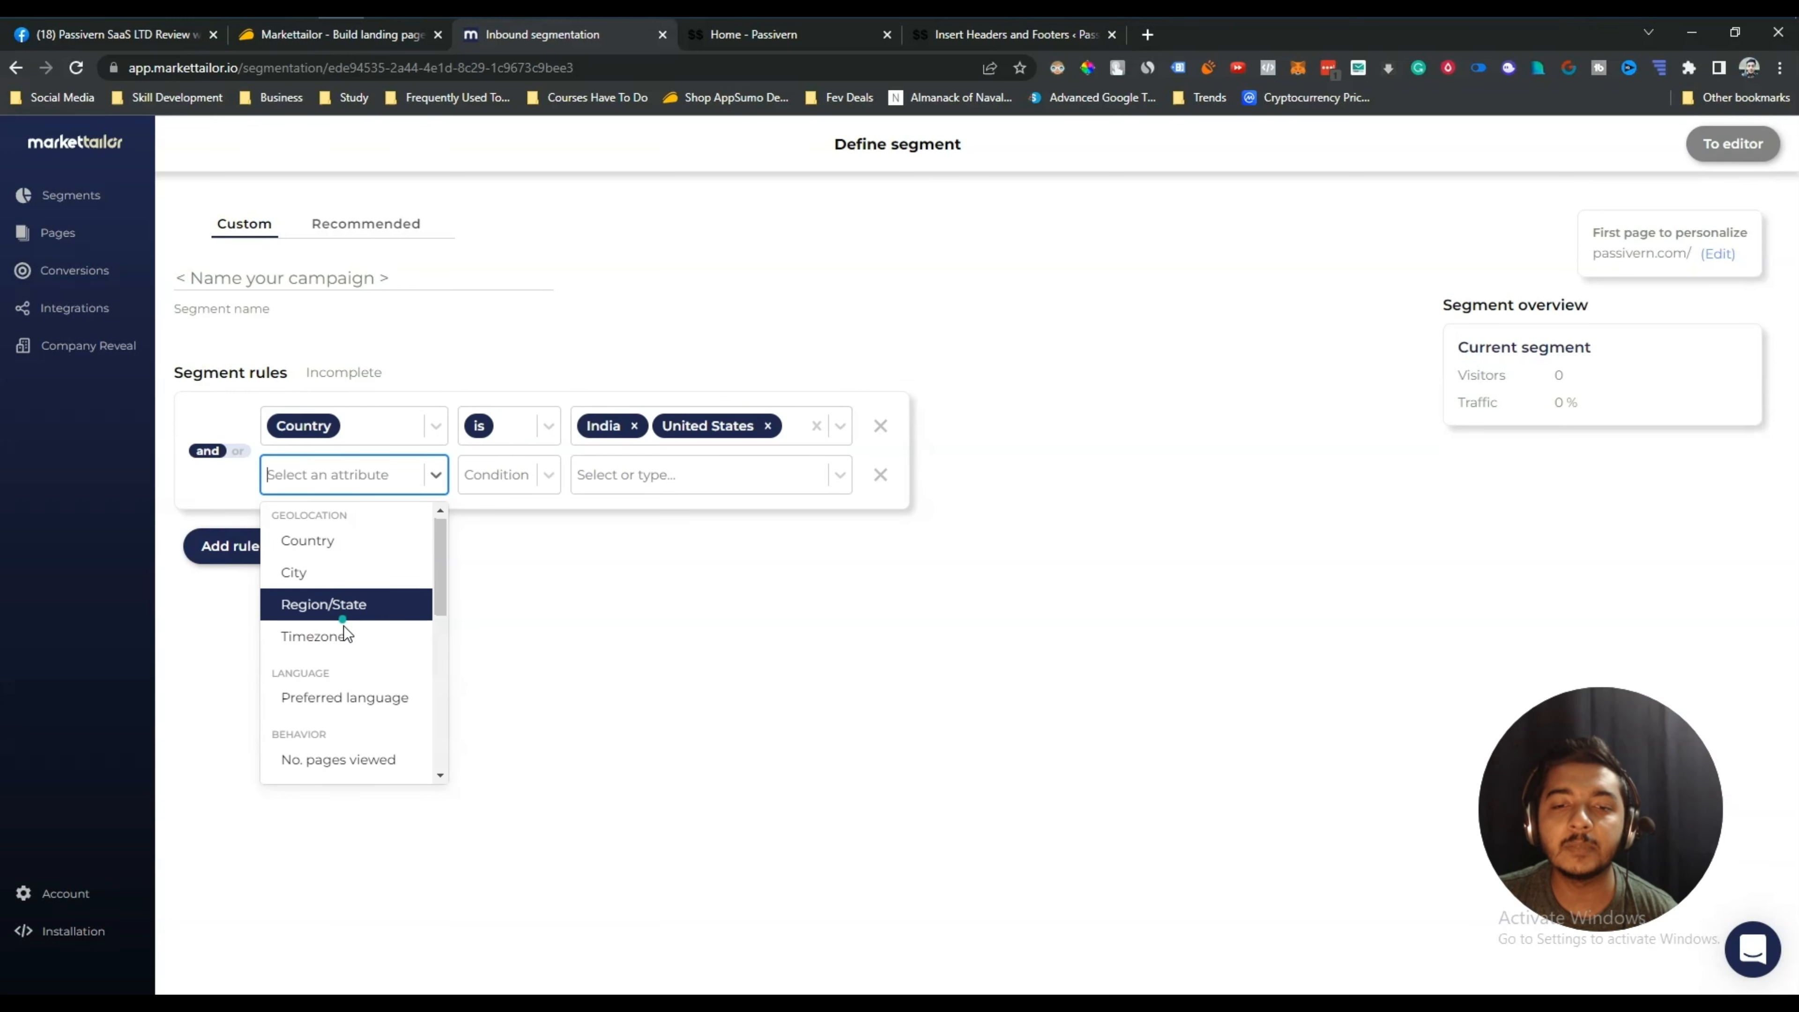
{"action": "scroll", "coordinate": [343, 630], "scroll_direction": "down", "scroll_amount": 2}
{"action": "scroll", "coordinate": [343, 635], "scroll_direction": "up", "scroll_amount": 1}
{"action": "left_click", "coordinate": [317, 618]}
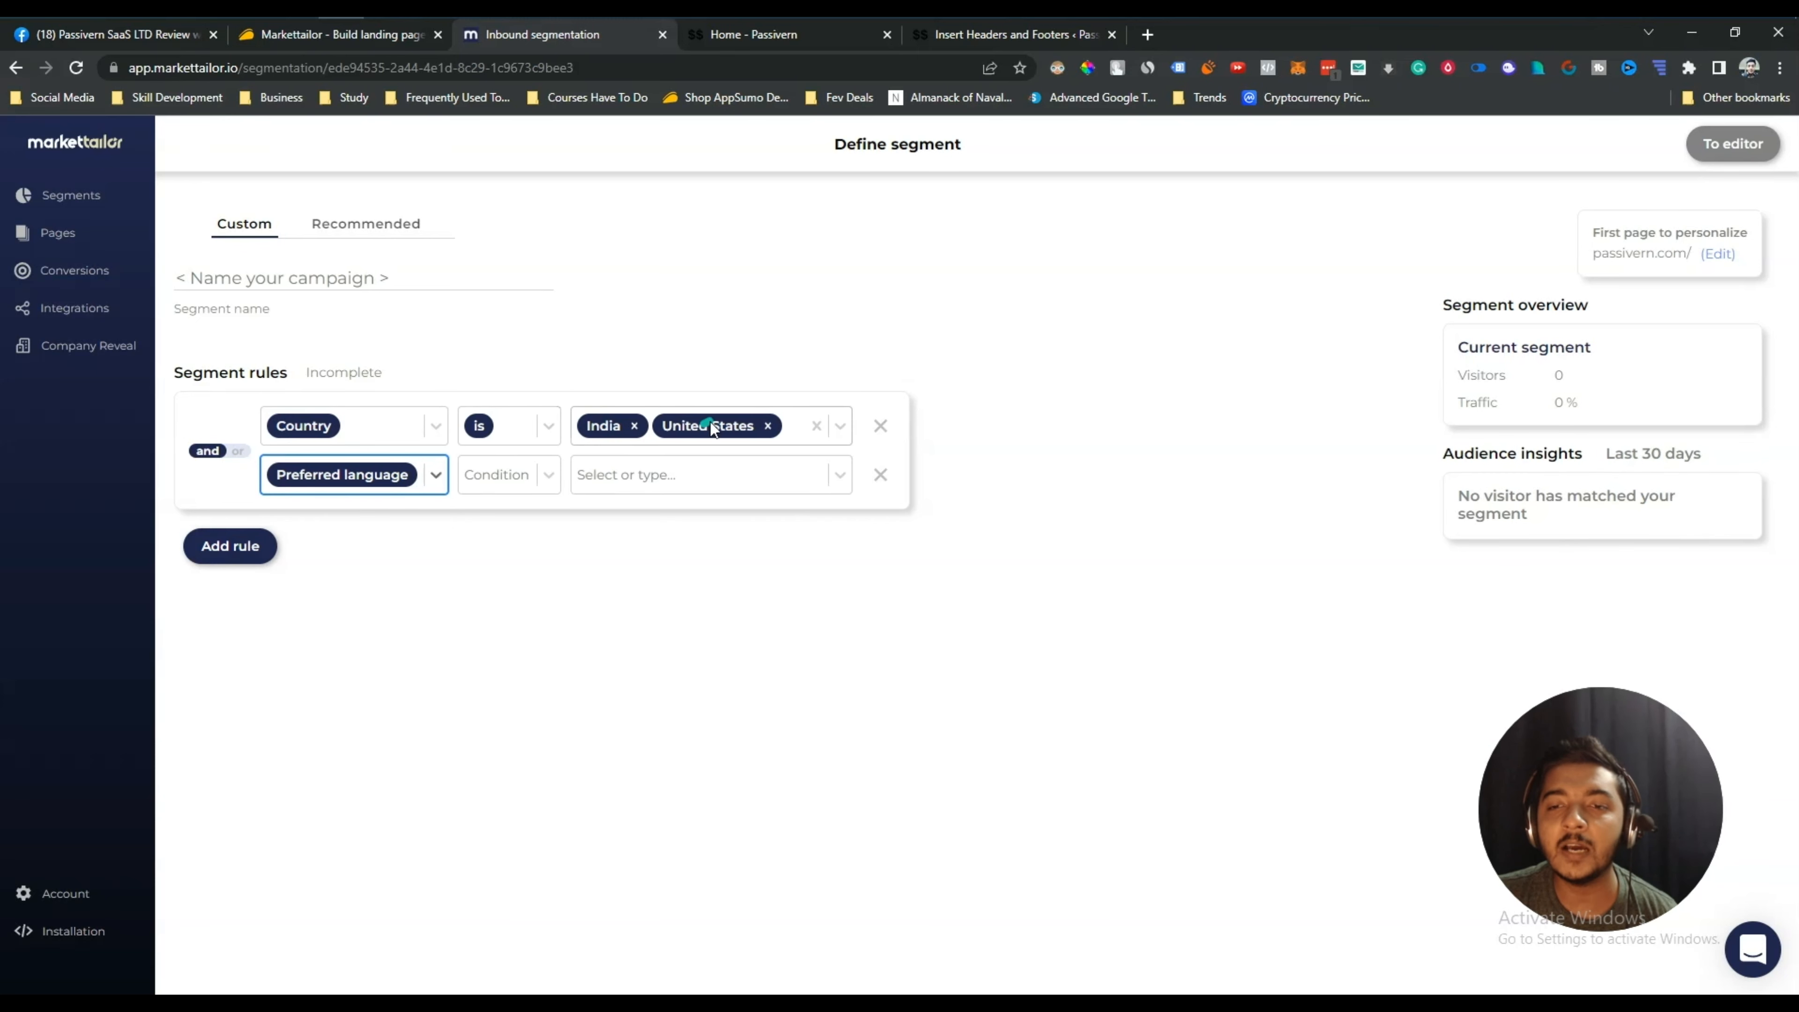
{"action": "left_click", "coordinate": [505, 471]}
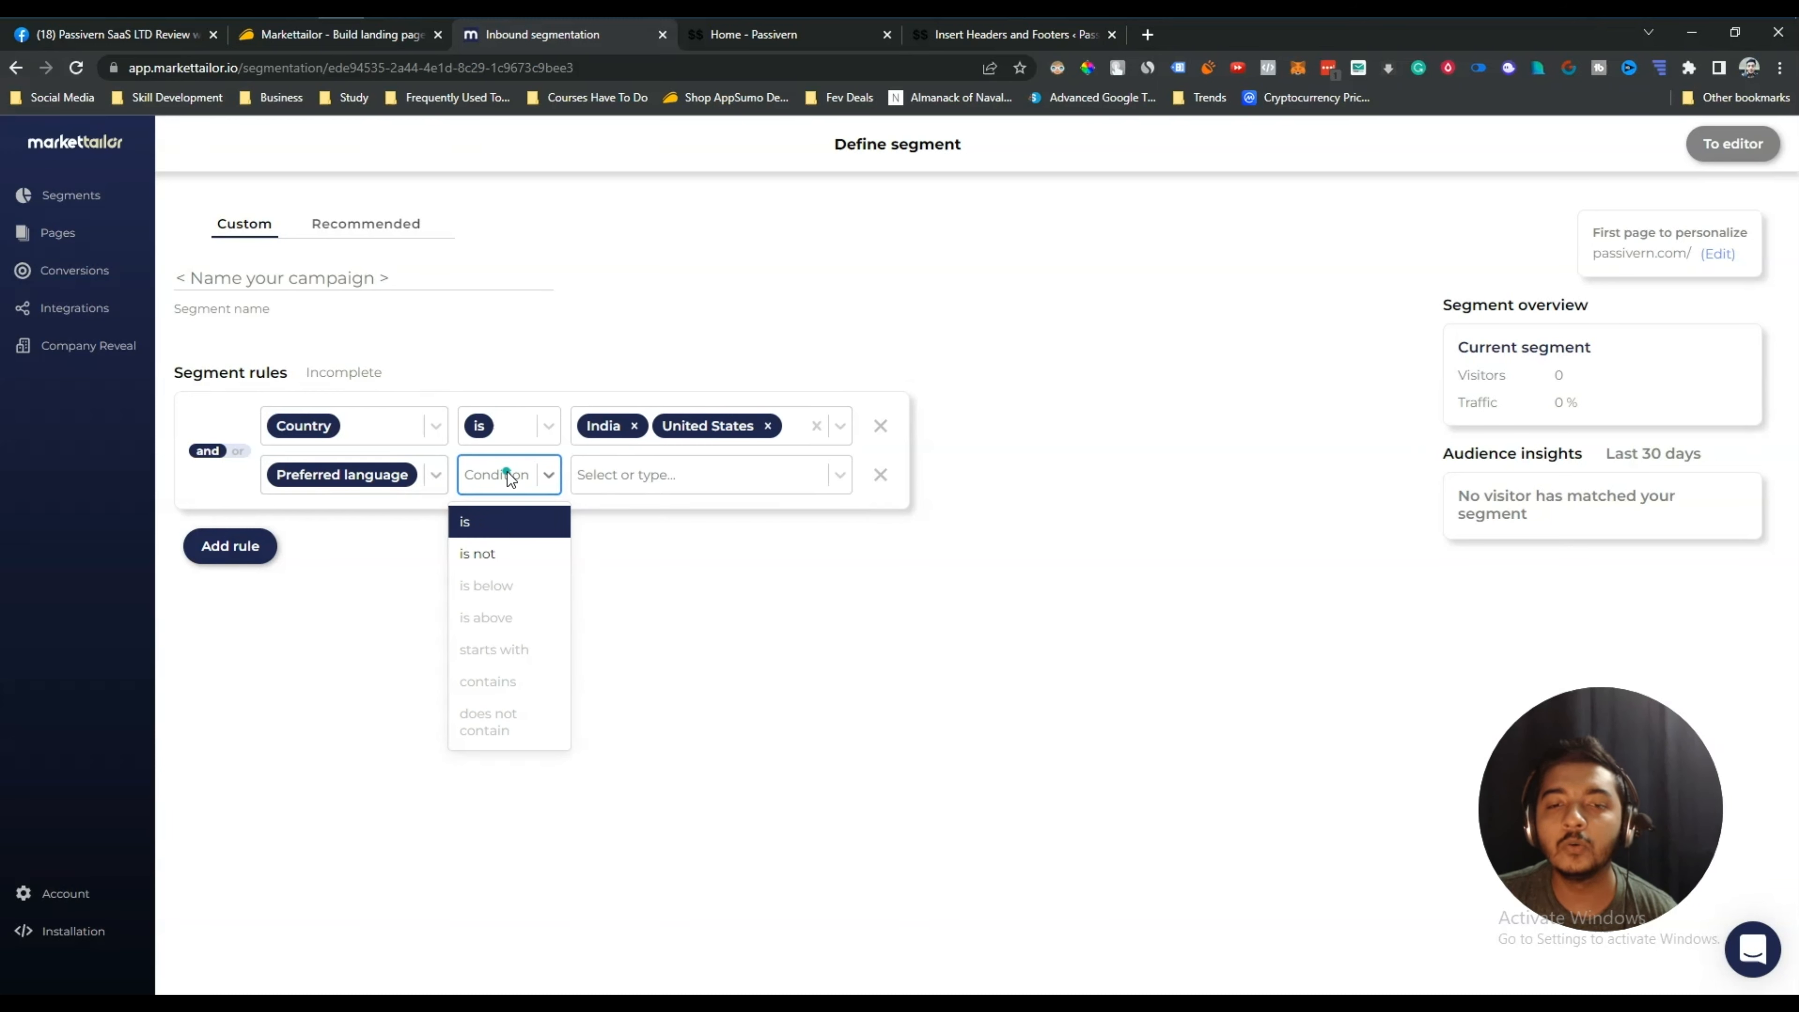
{"action": "left_click", "coordinate": [501, 530]}
{"action": "left_click", "coordinate": [675, 477]}
{"action": "type", "text": "Hin"}
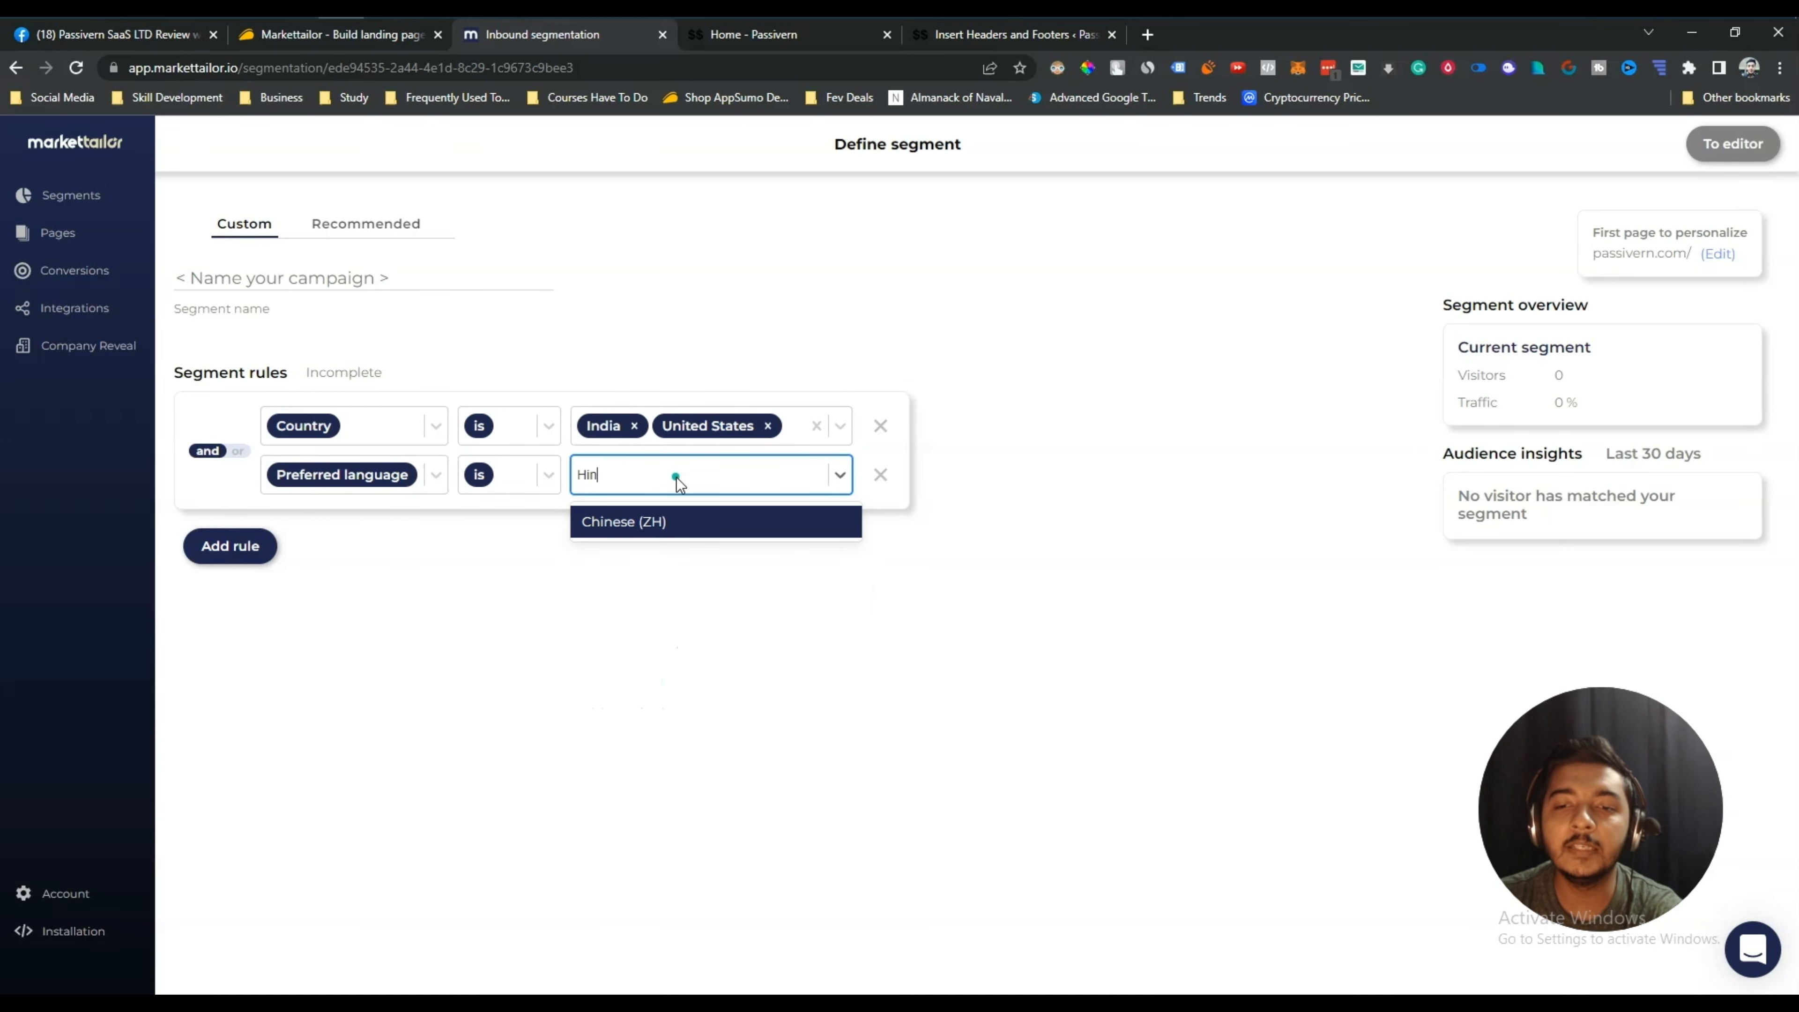
{"action": "key", "text": "BackSpace"}
{"action": "key", "text": "BackSpace"}
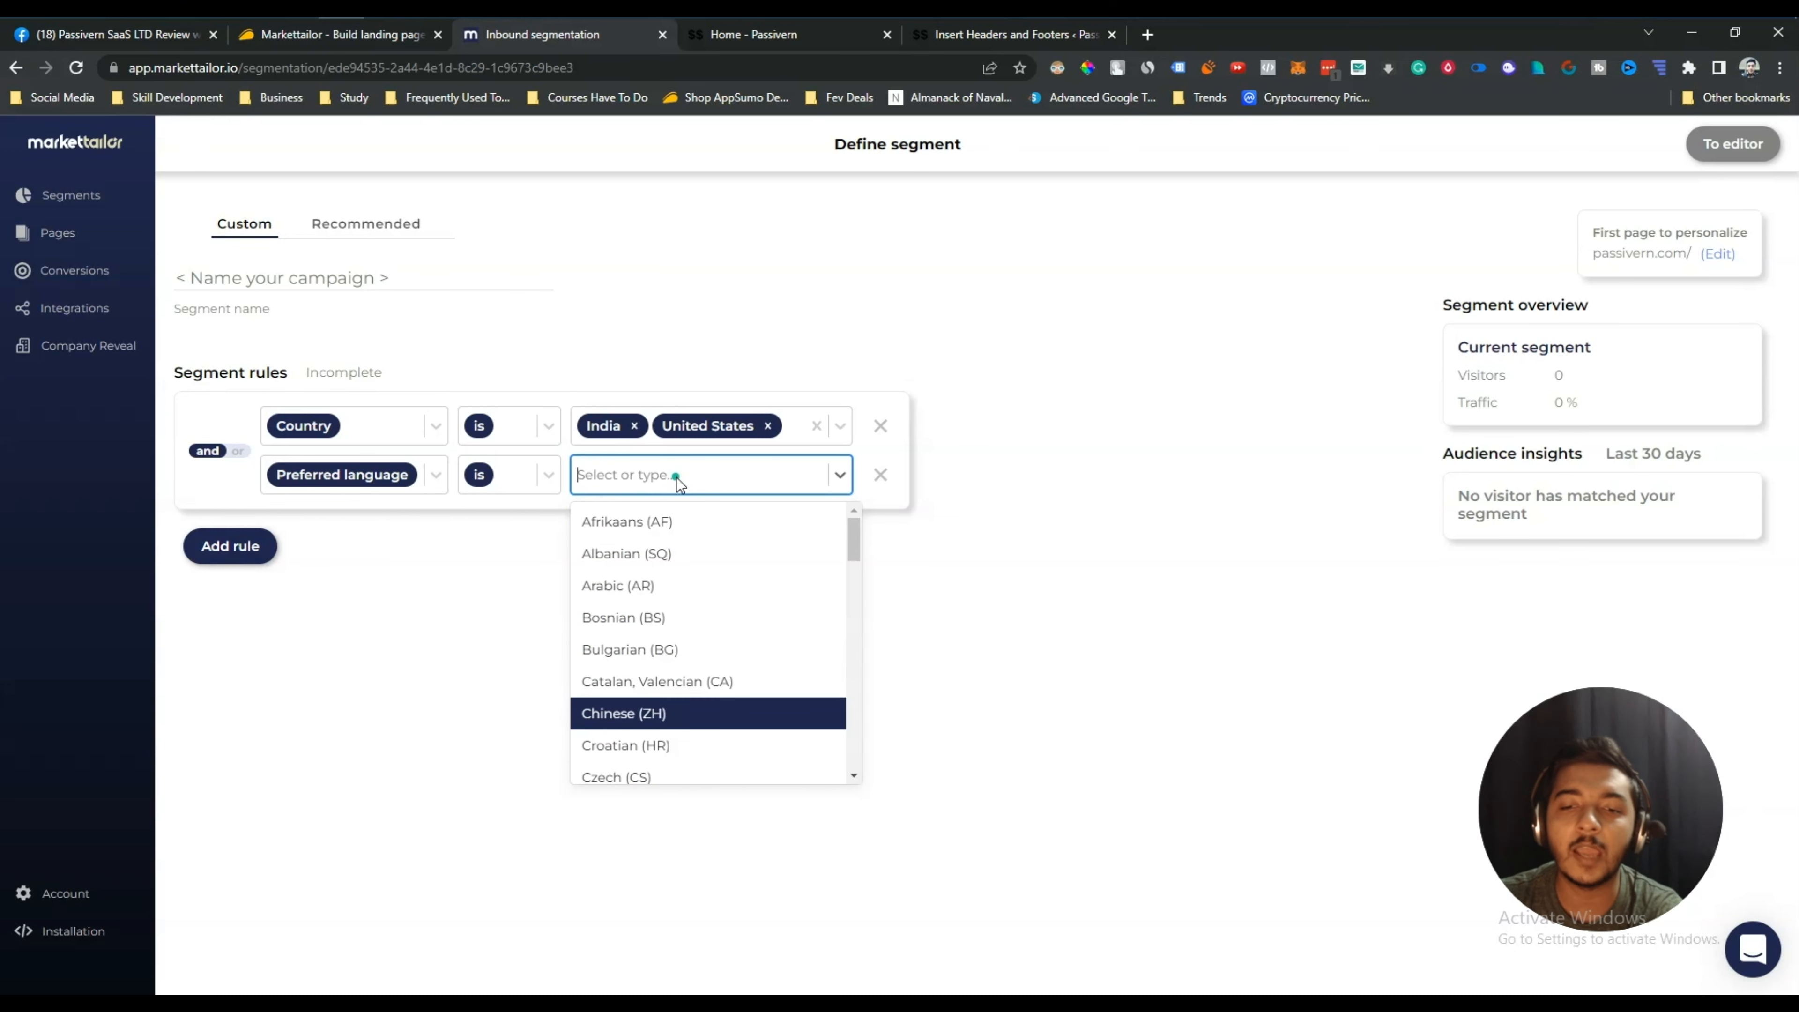
{"action": "type", "text": "e"}
{"action": "key", "text": "BackSpace"}
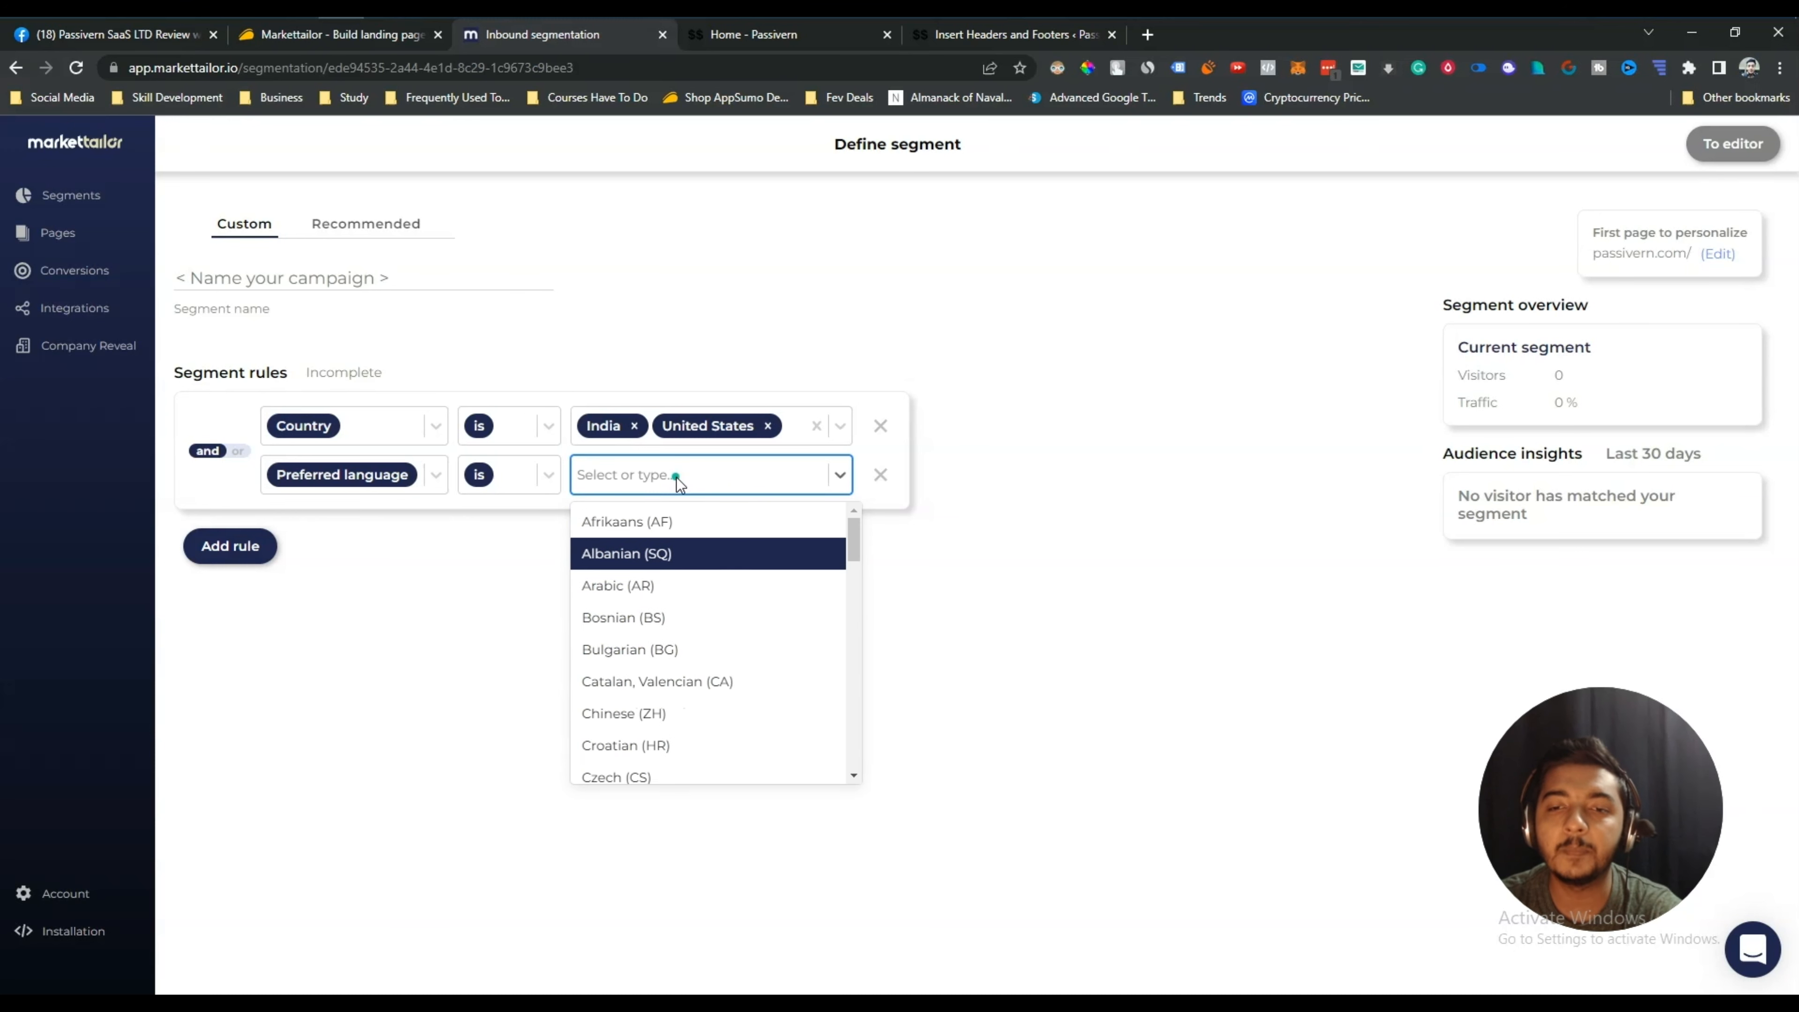
Set the second rule's preferred language to English (EN) and look through the other available languages.
{"action": "type", "text": "eng"}
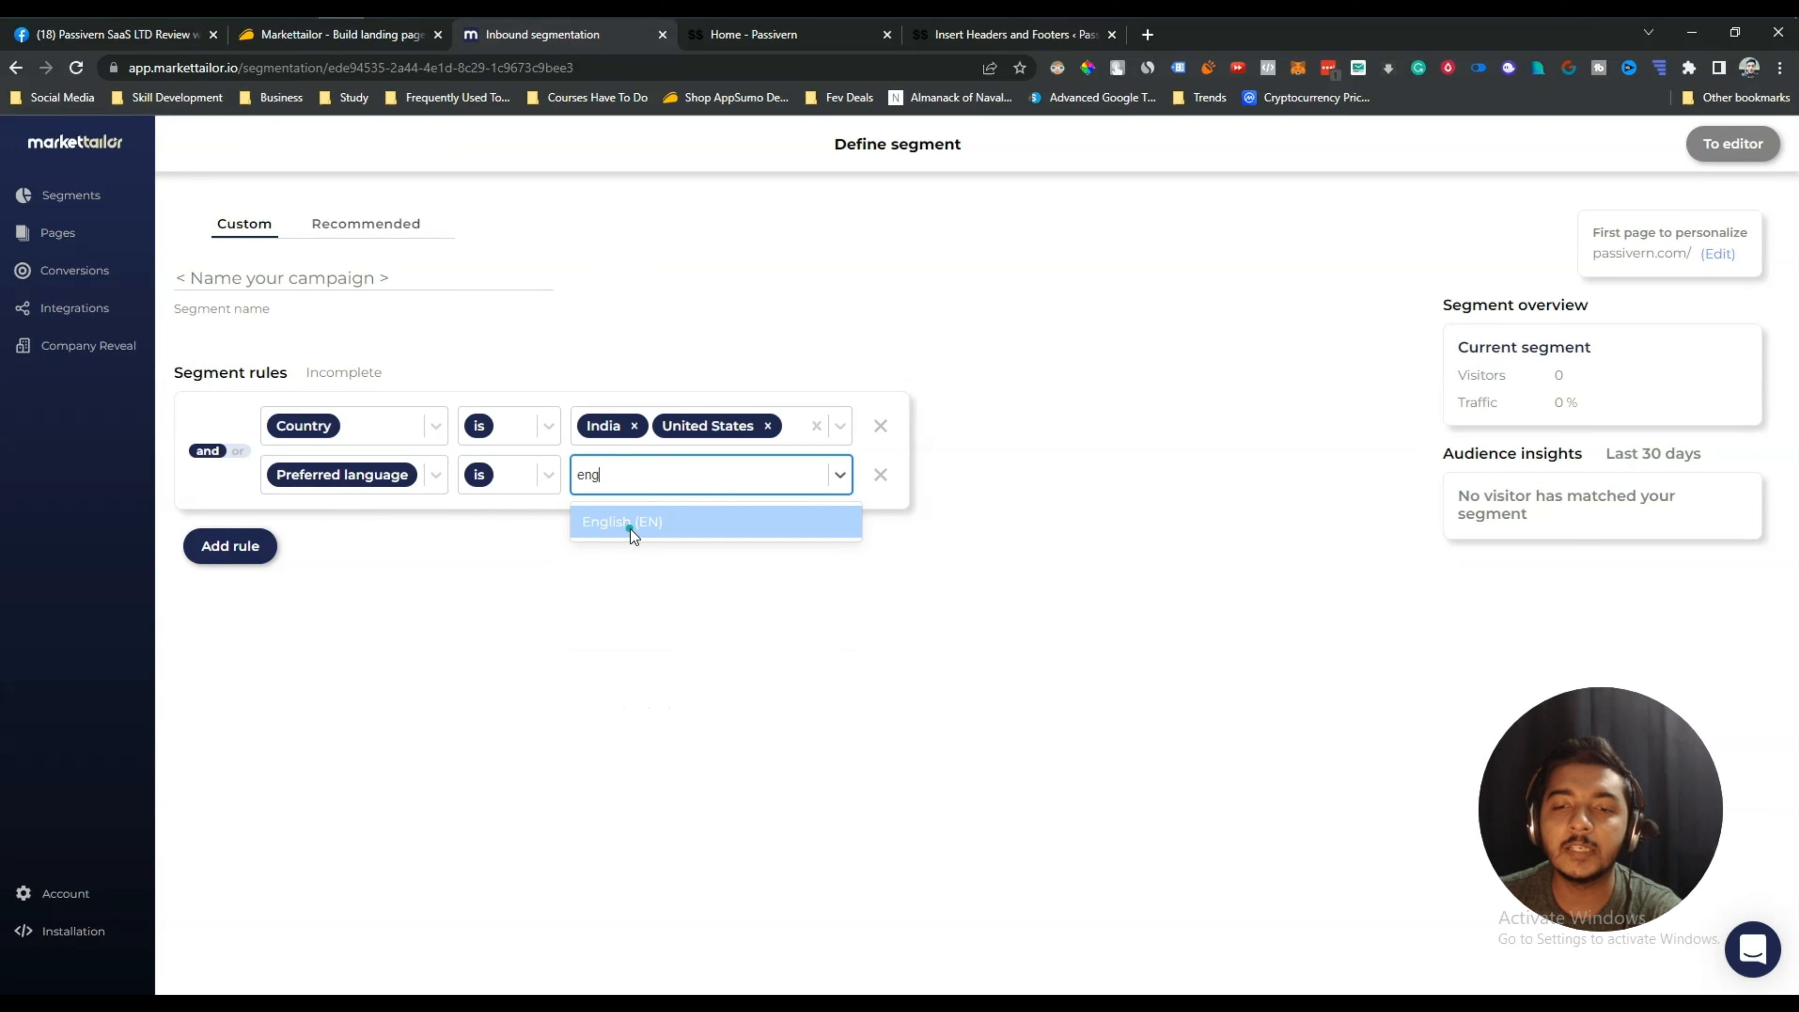
{"action": "left_click", "coordinate": [640, 519]}
{"action": "left_click", "coordinate": [732, 476]}
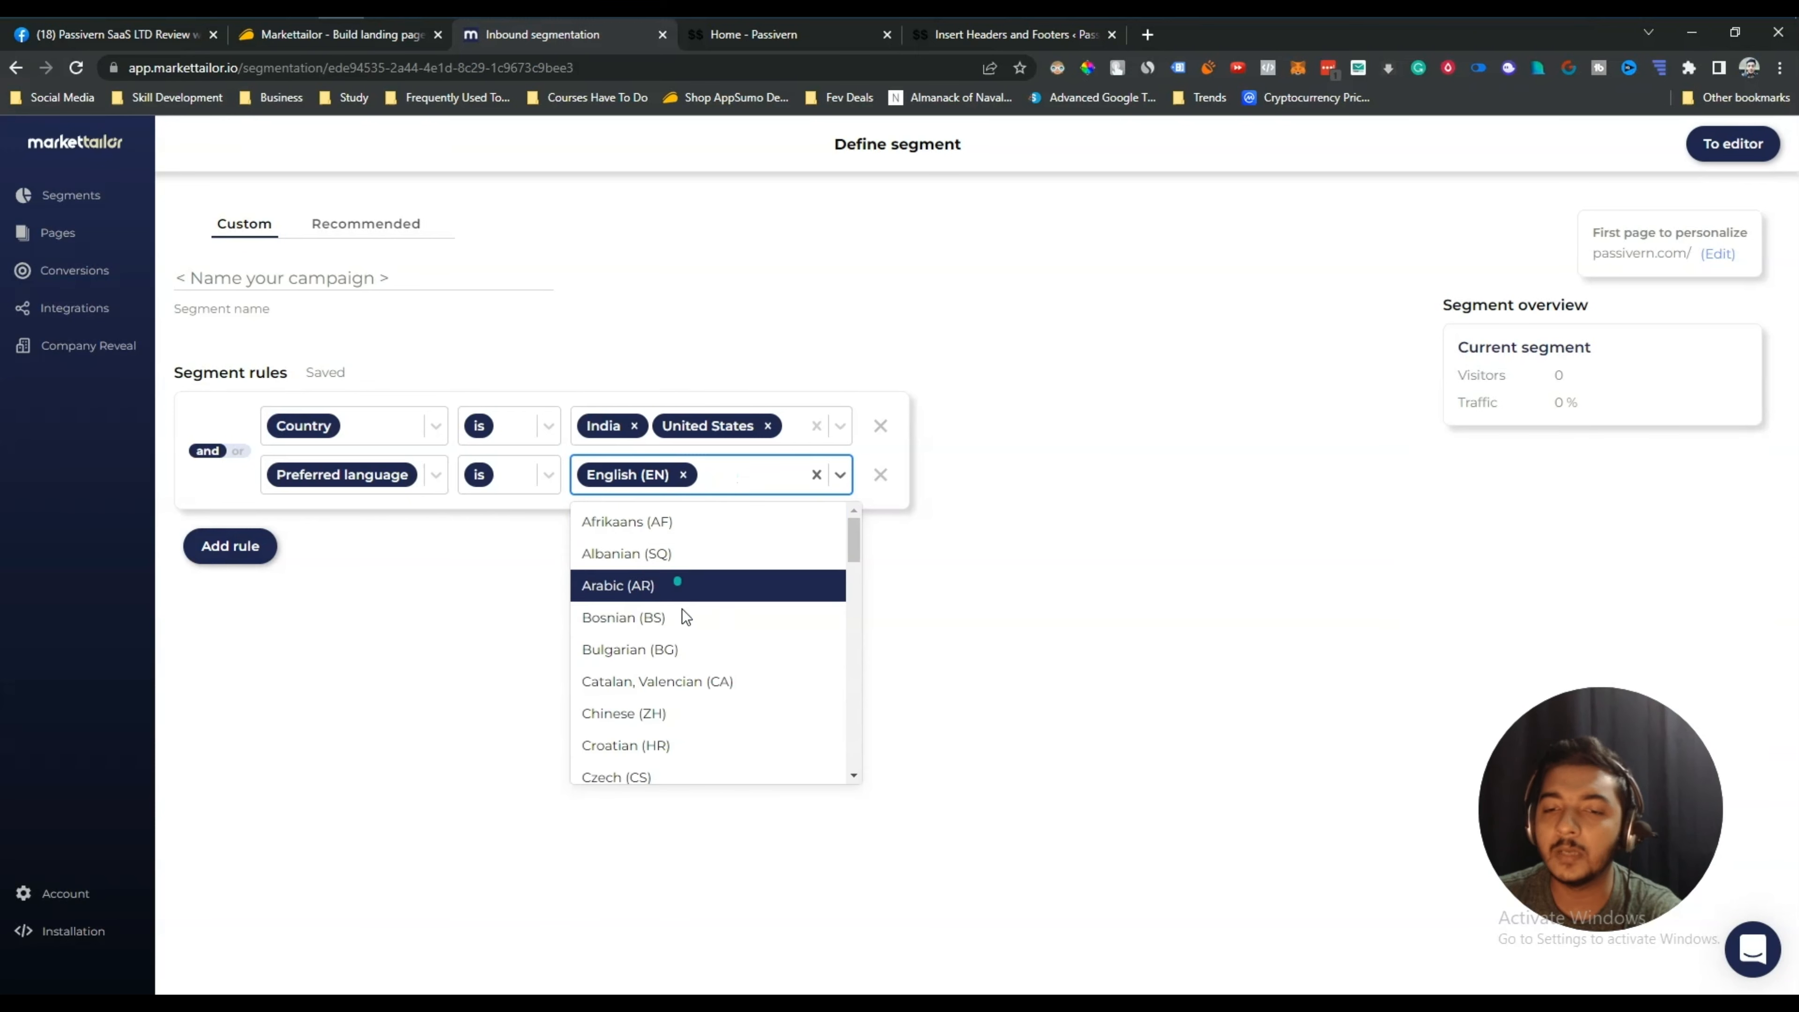
{"action": "scroll", "coordinate": [684, 617], "scroll_direction": "down", "scroll_amount": 8}
{"action": "scroll", "coordinate": [665, 634], "scroll_direction": "down", "scroll_amount": 8}
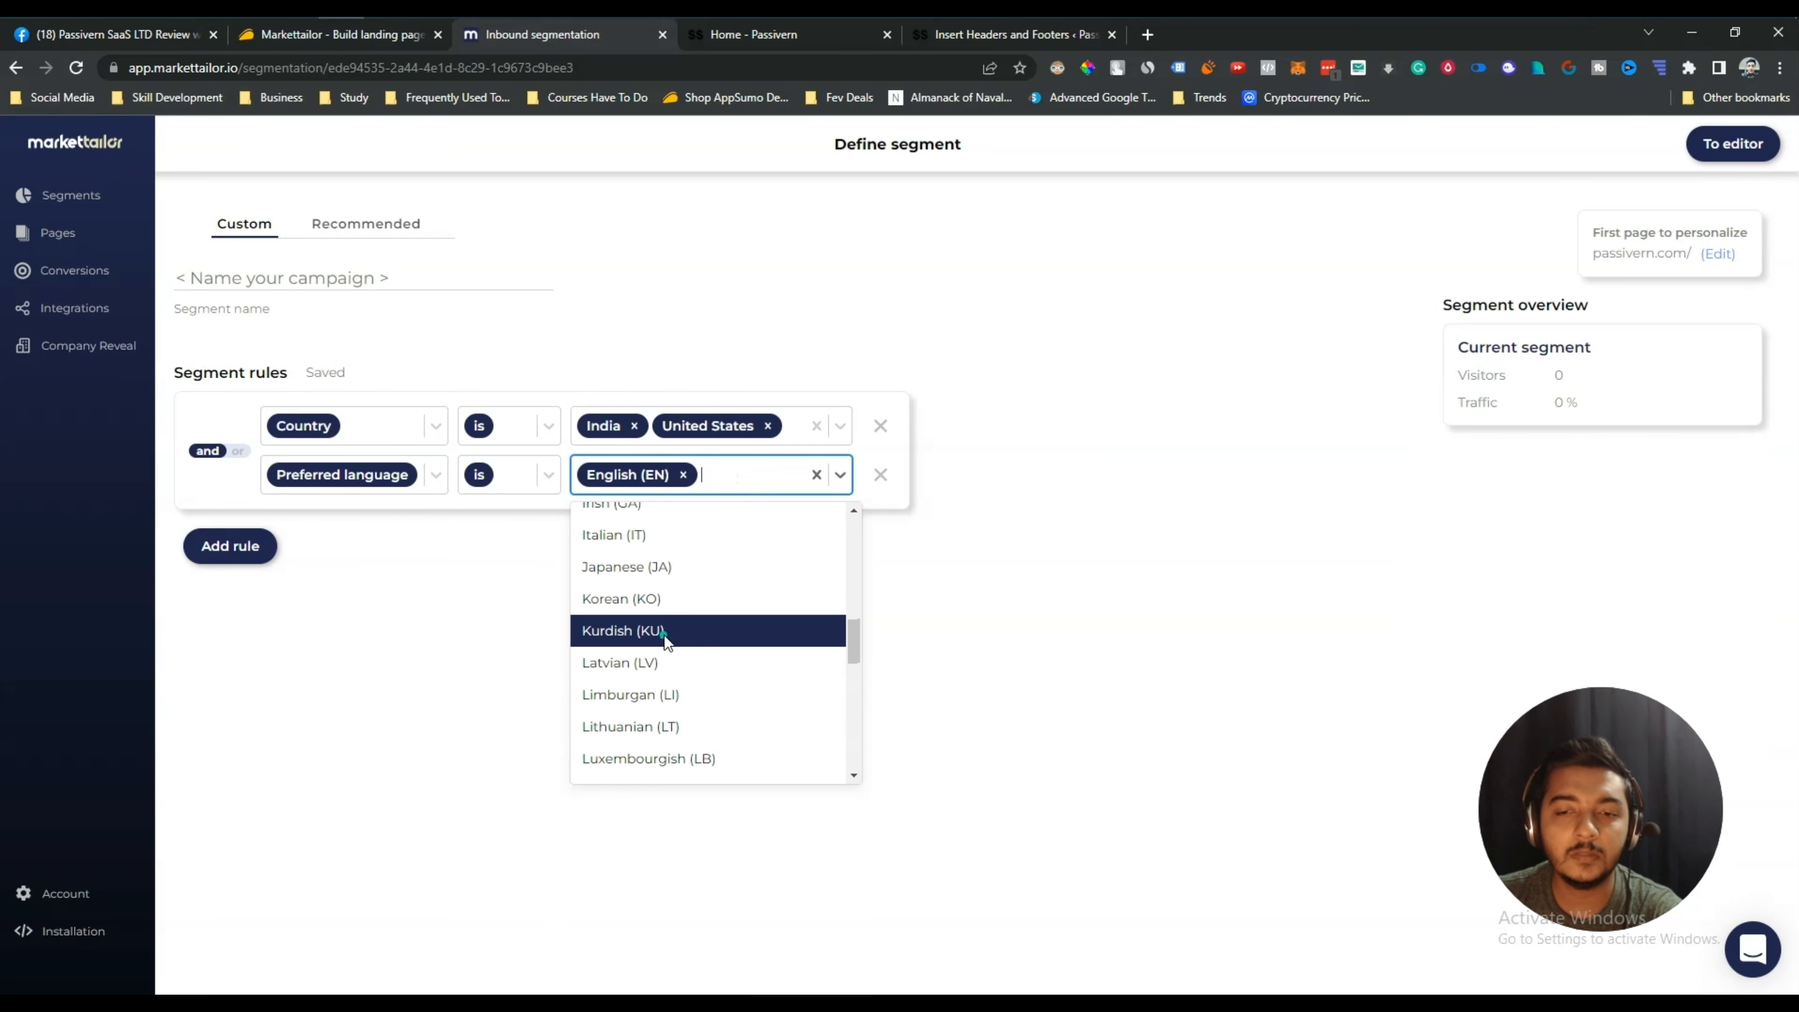
{"action": "scroll", "coordinate": [666, 638], "scroll_direction": "down", "scroll_amount": 4}
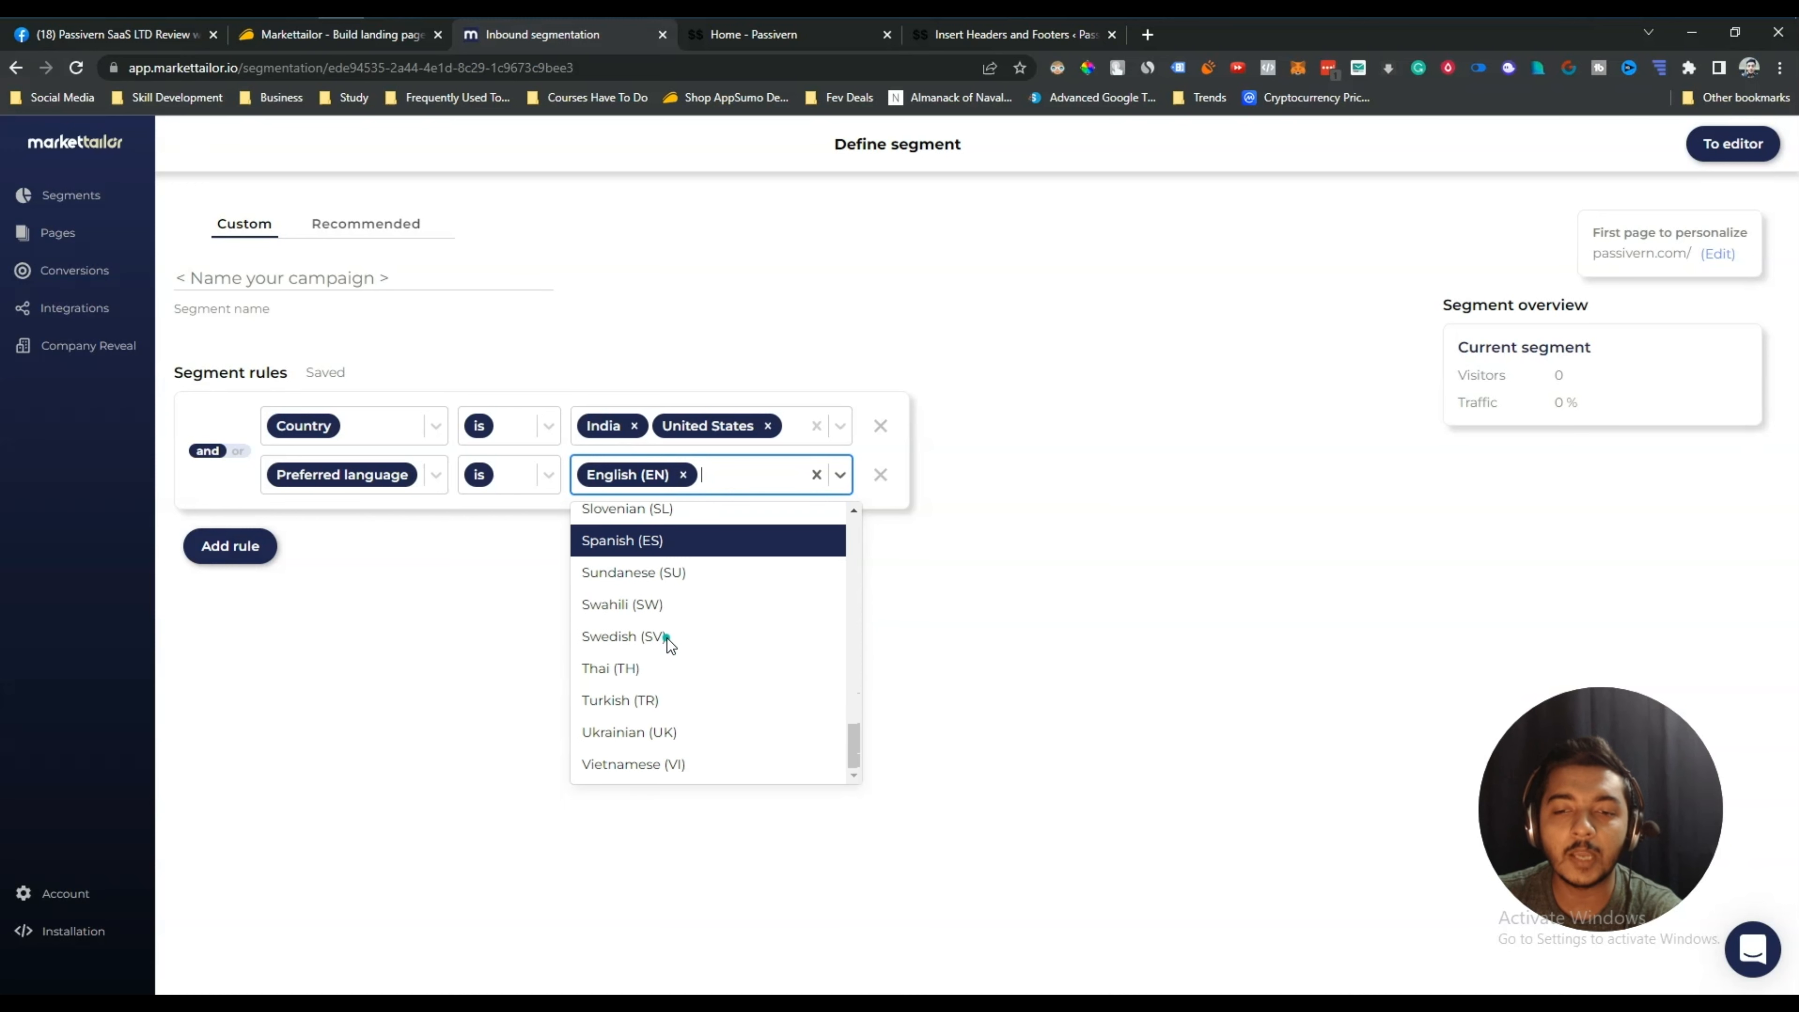
{"action": "left_click", "coordinate": [470, 691]}
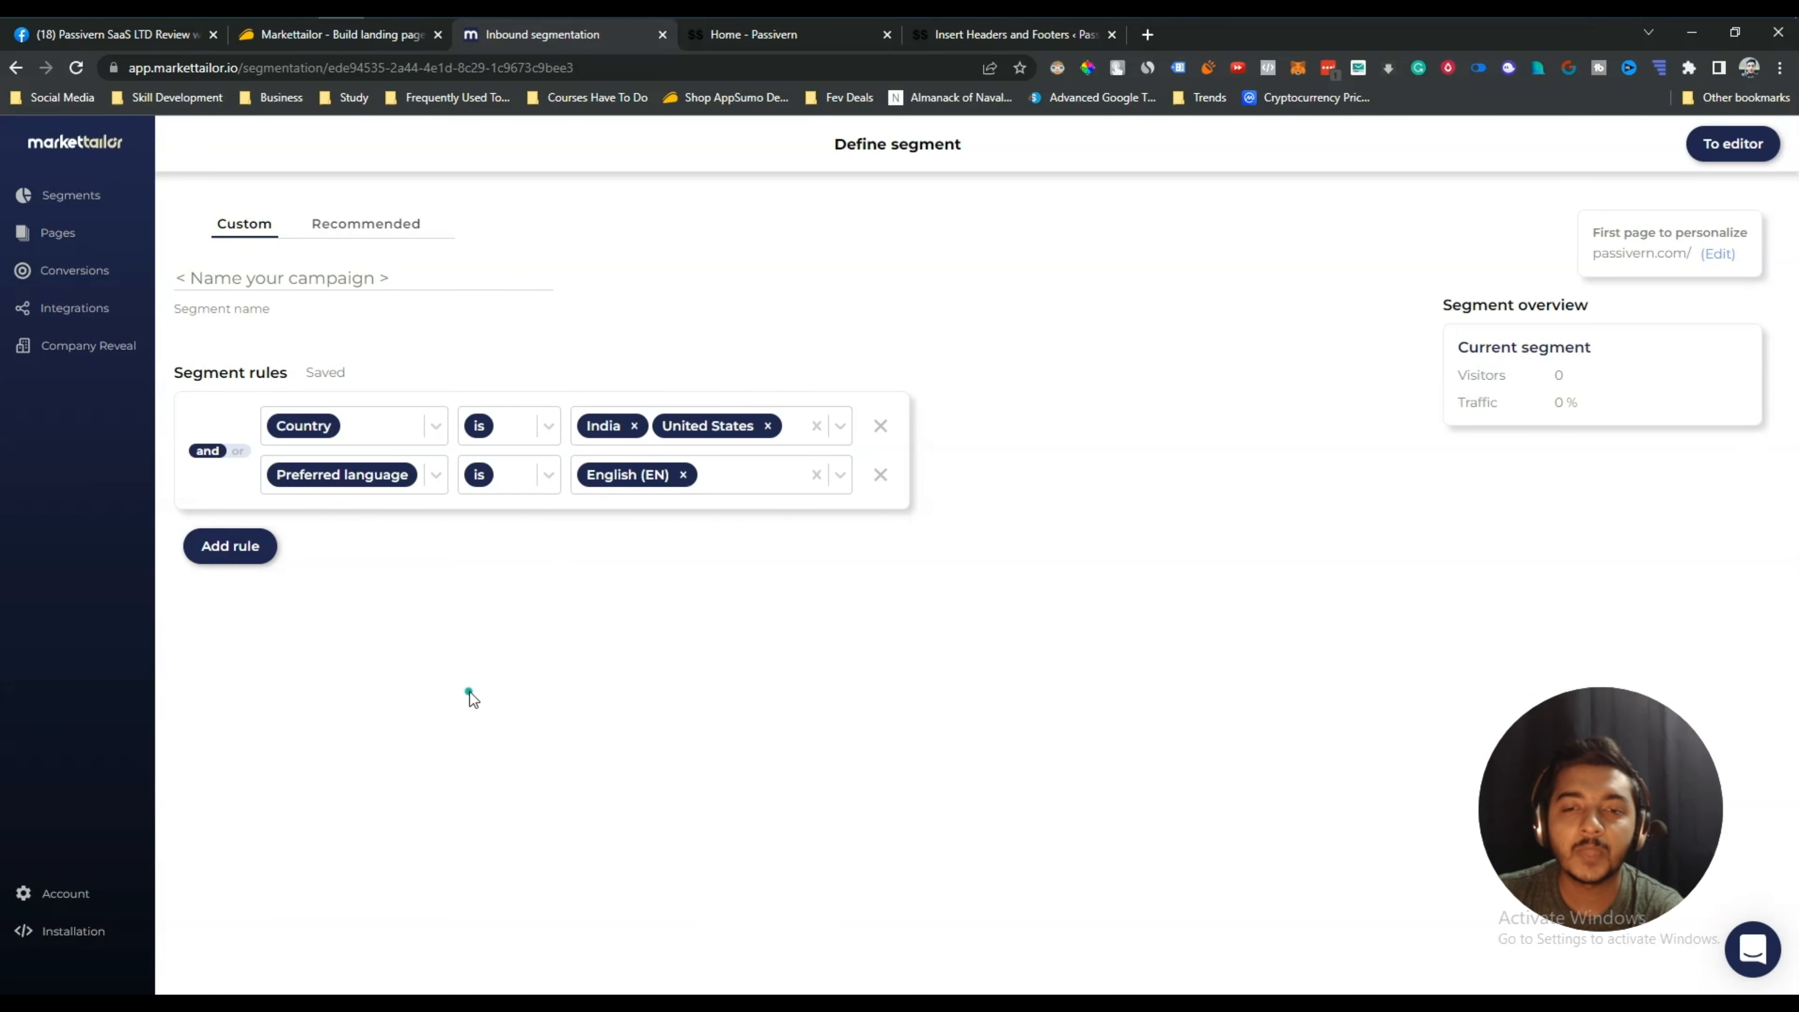
Combine the two segment rules with the "or" operator and name the segment Camp102.
{"action": "left_click", "coordinate": [238, 457]}
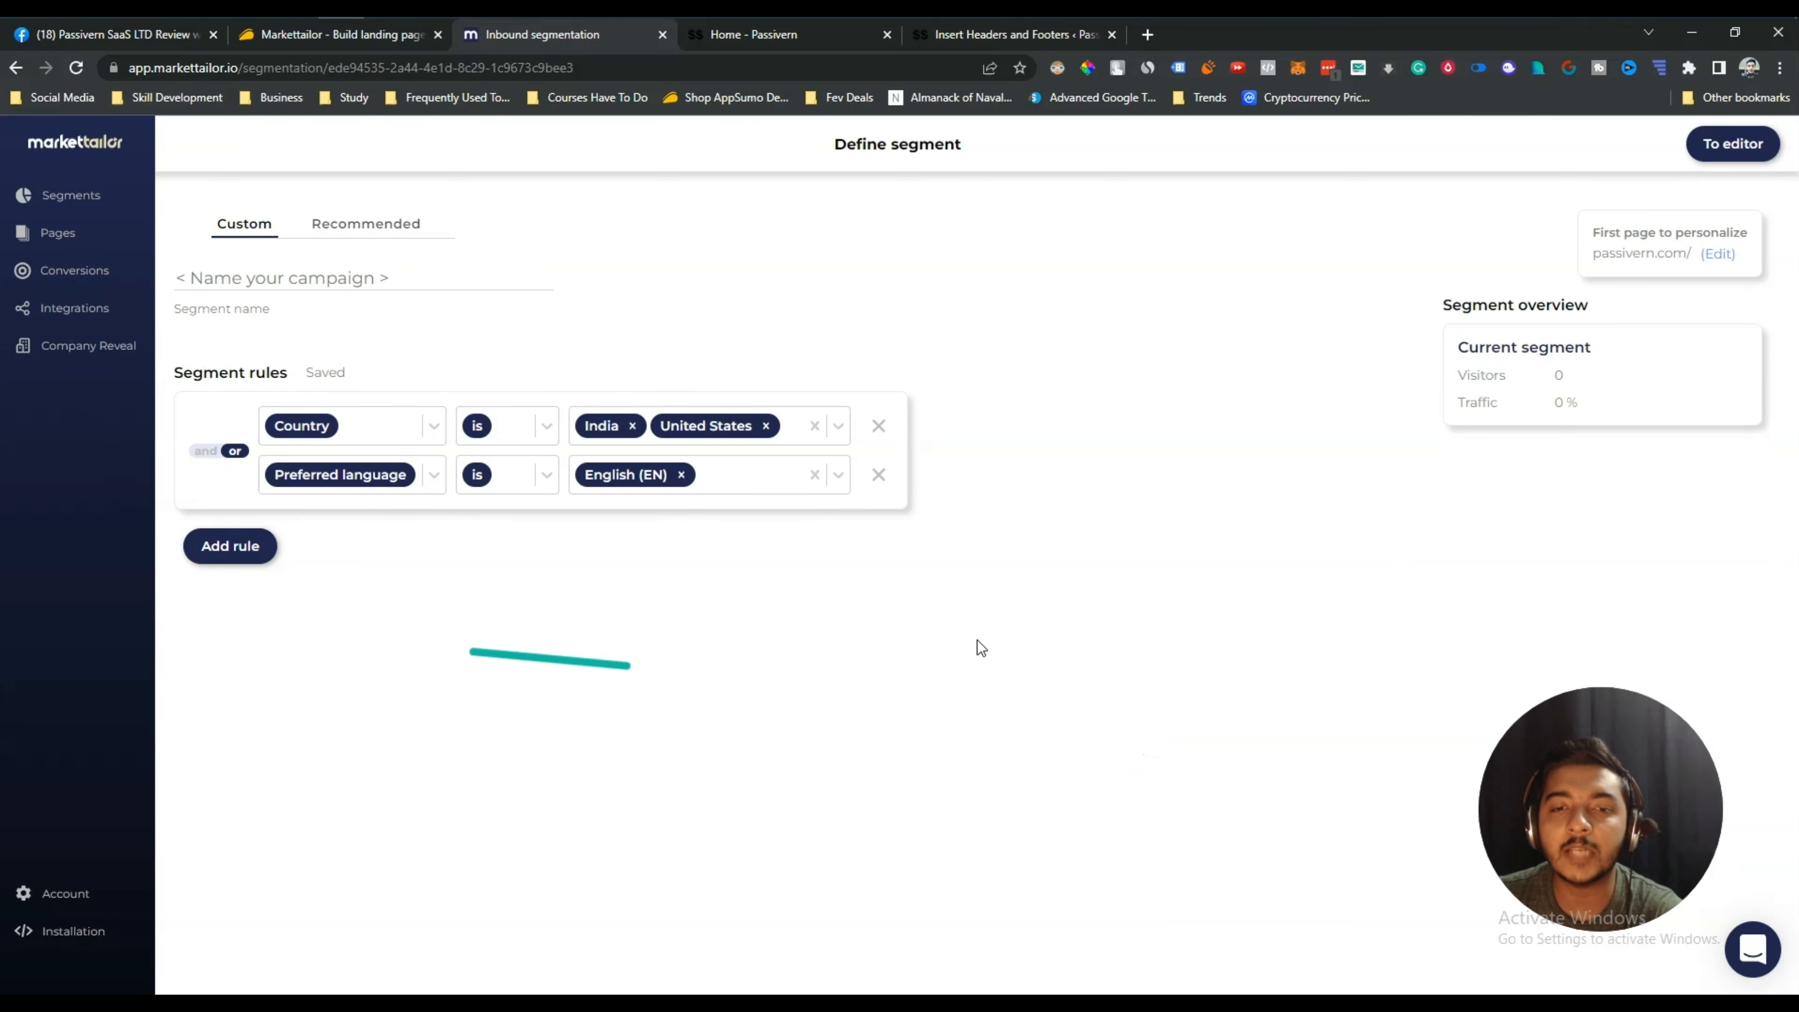
{"action": "left_click", "coordinate": [362, 278]}
{"action": "type", "text": "Cam"}
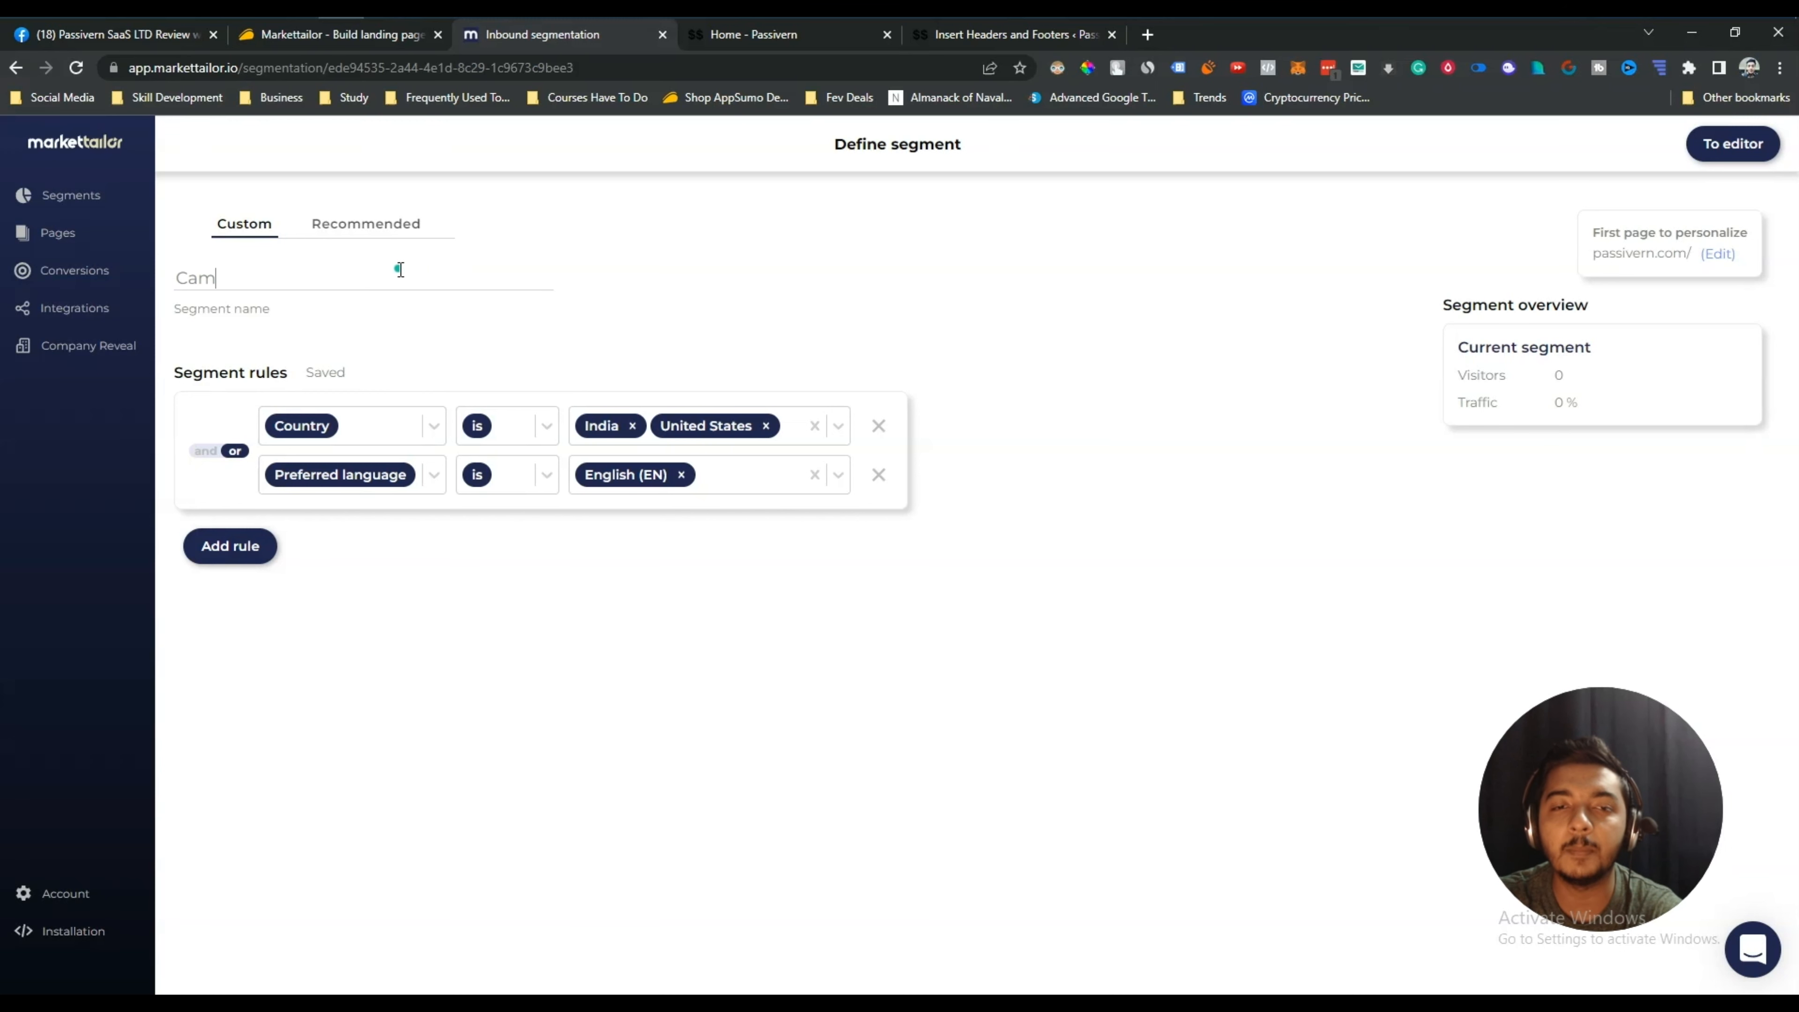
{"action": "type", "text": "p102"}
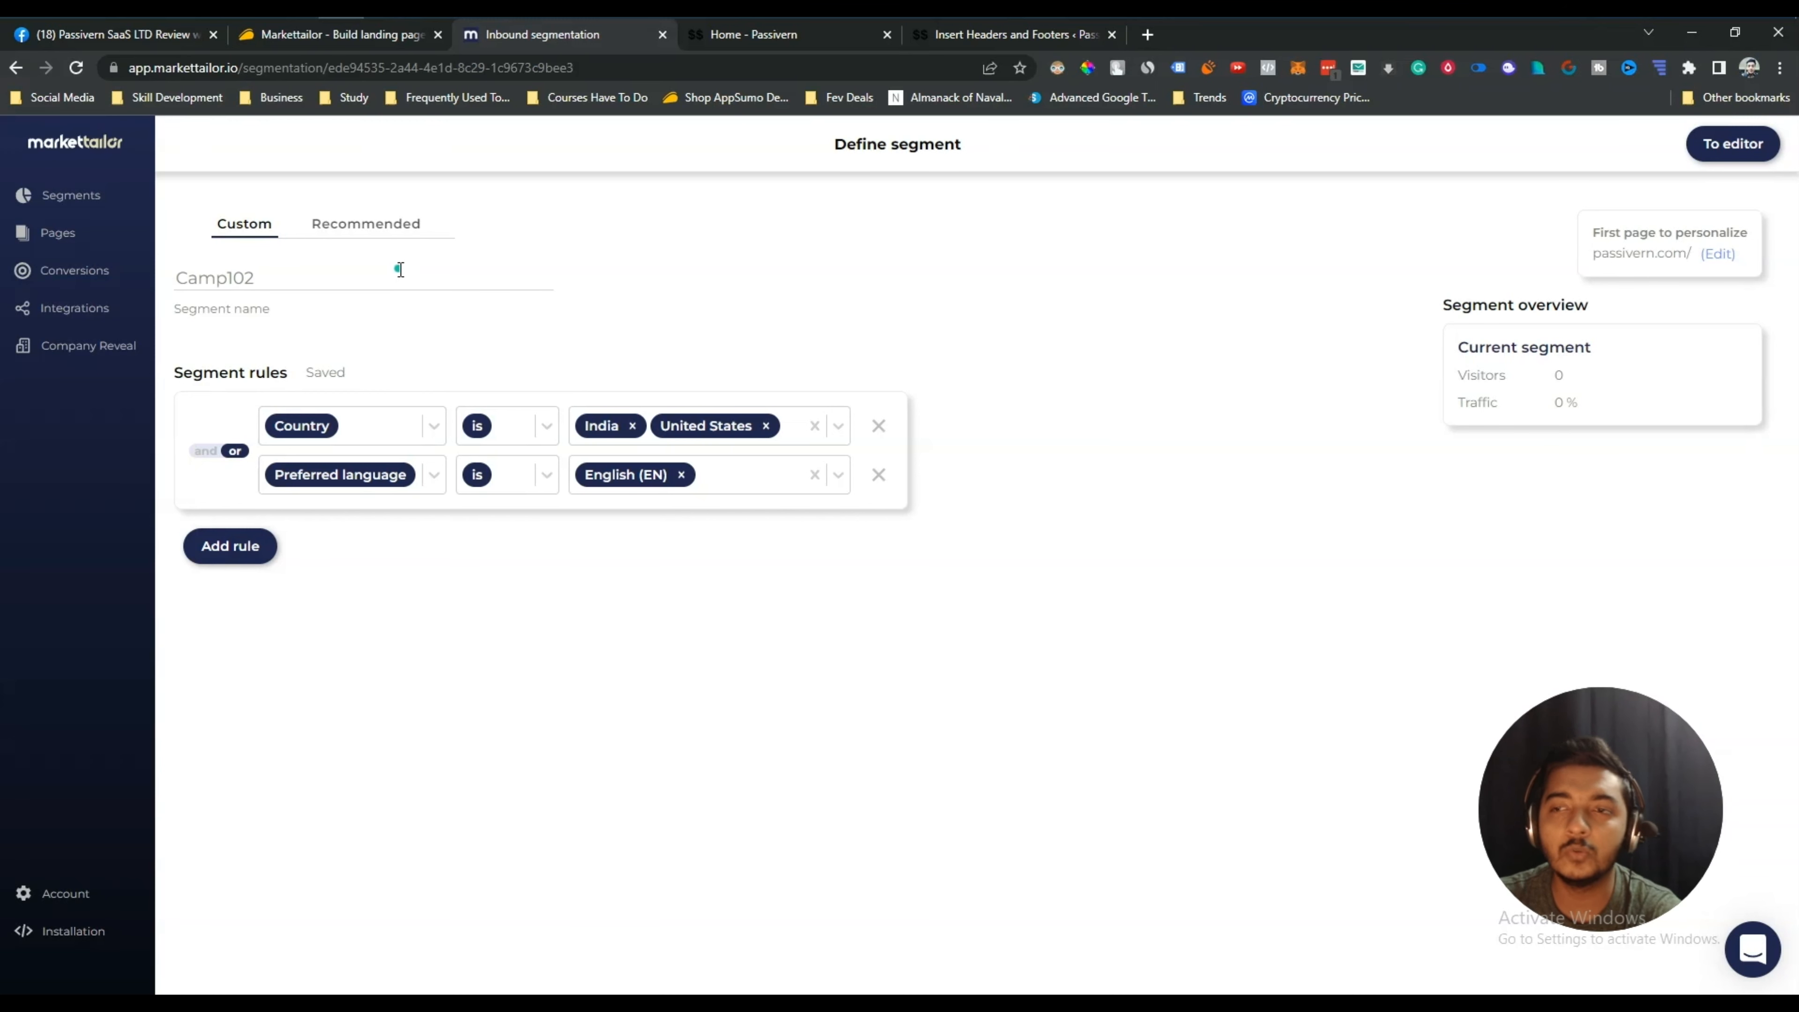
Open the Passivern home page in the visual editor for the Camp102 segment.
{"action": "left_click", "coordinate": [1744, 159]}
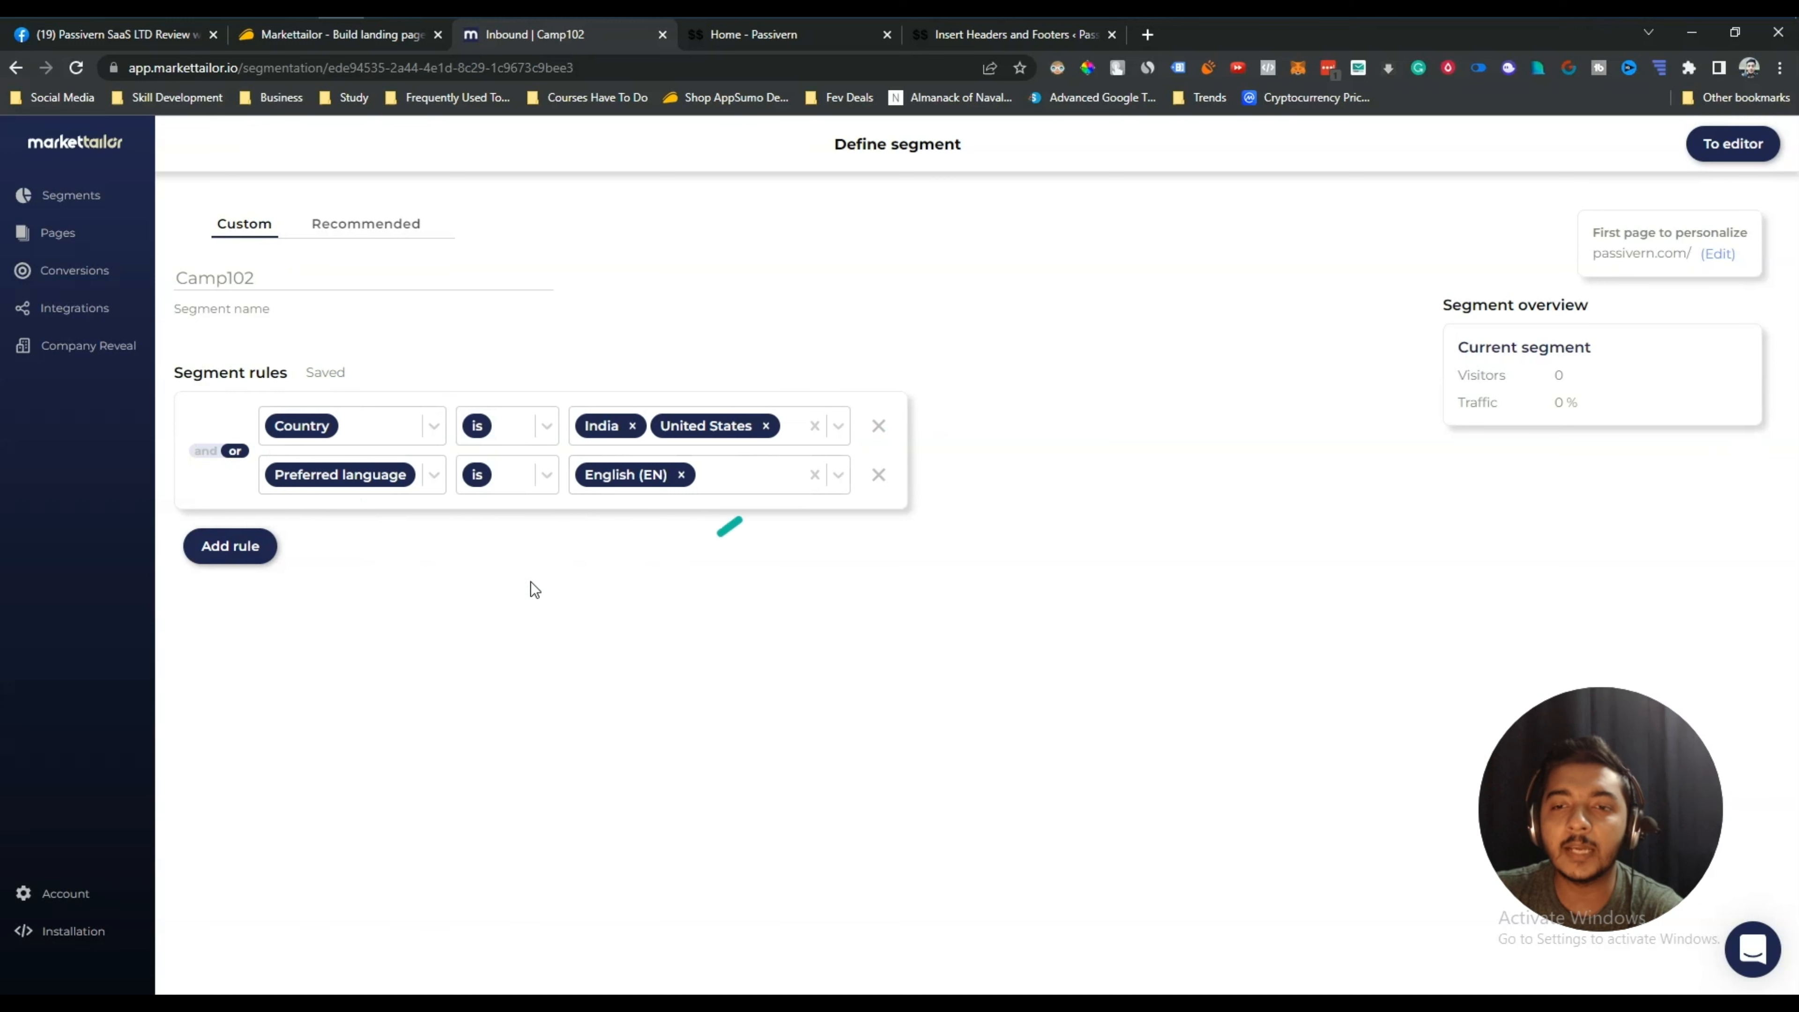
{"action": "left_click", "coordinate": [1760, 146]}
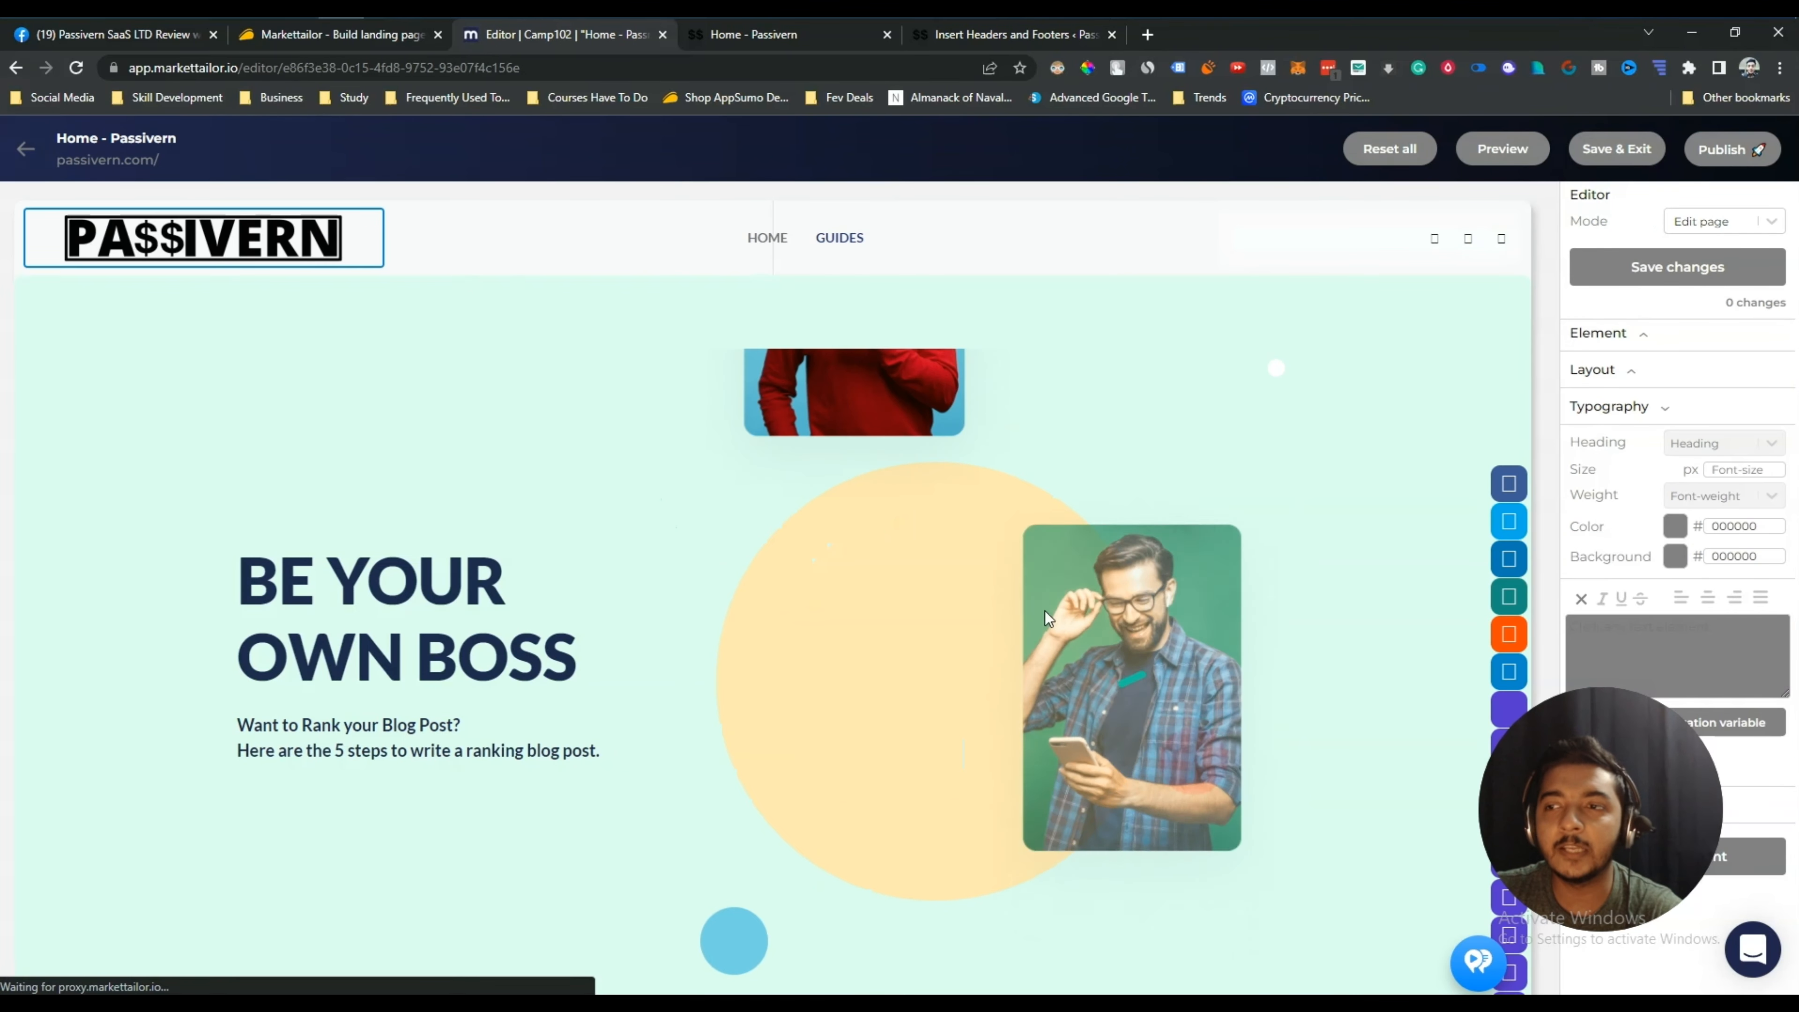
{"action": "scroll", "coordinate": [1131, 644], "scroll_direction": "down", "scroll_amount": 3}
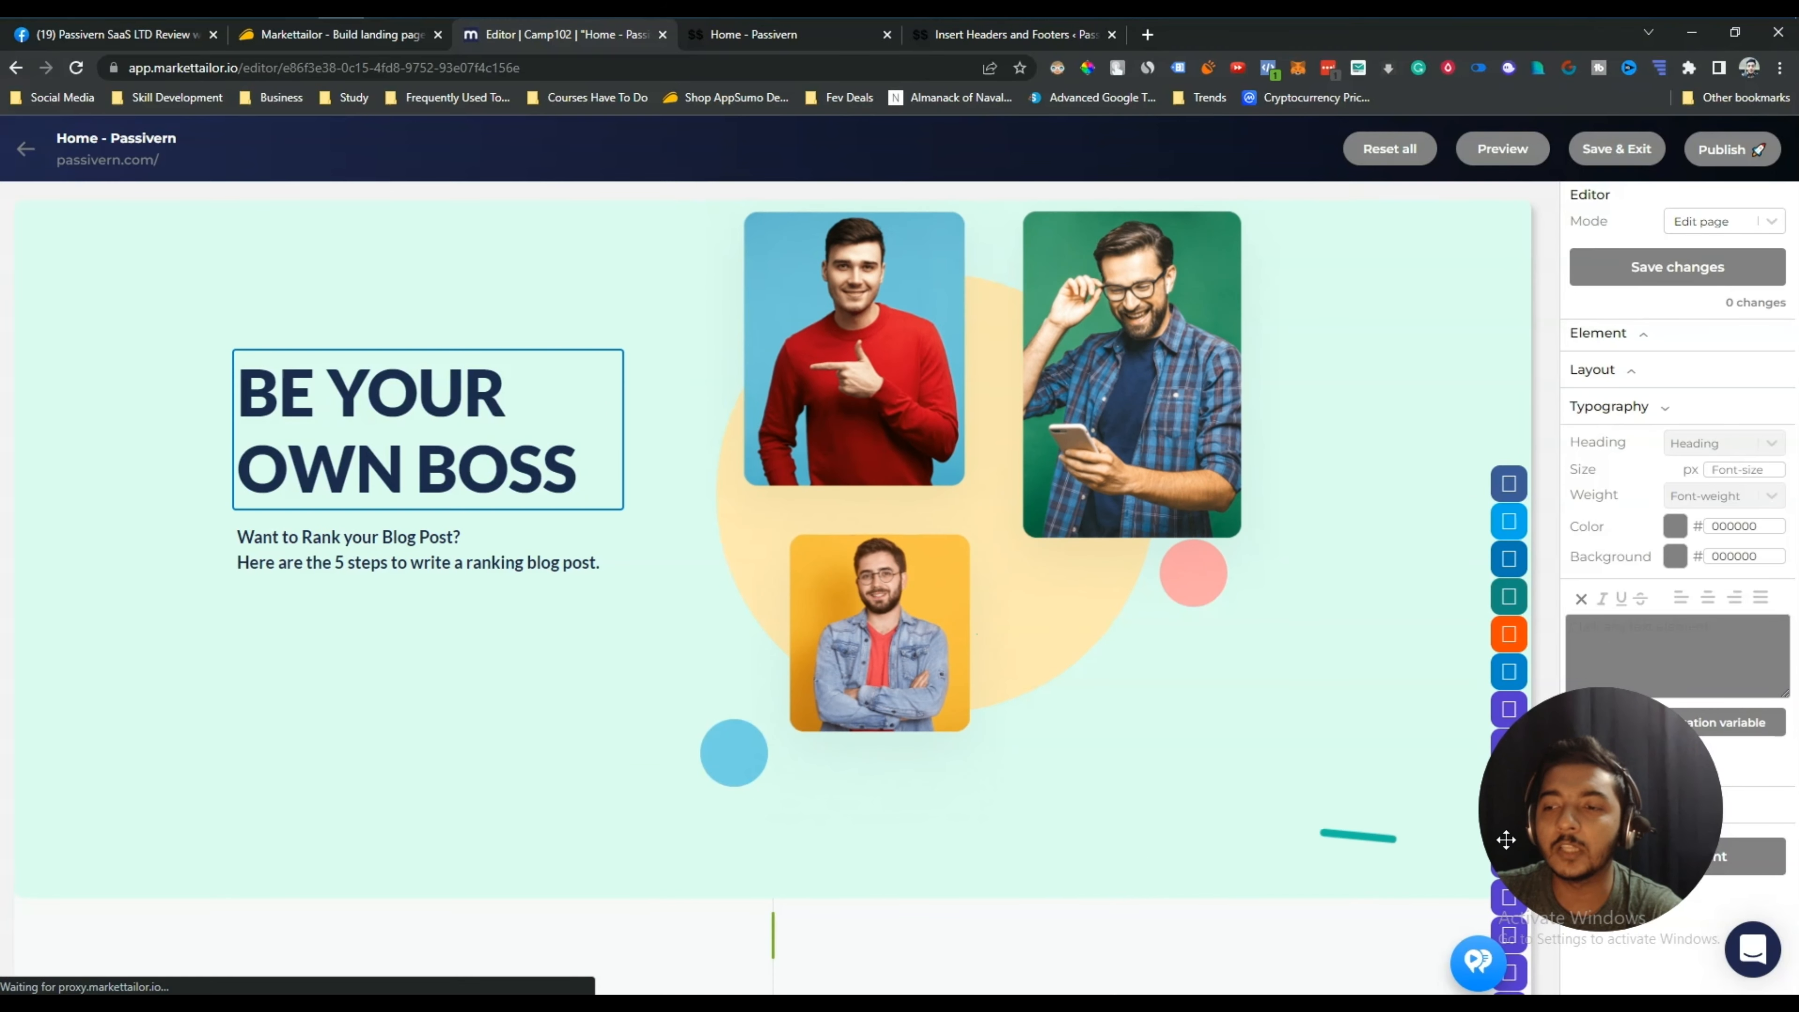
{"action": "left_click_drag", "start_coordinate": [1507, 839], "coordinate": [71, 821]}
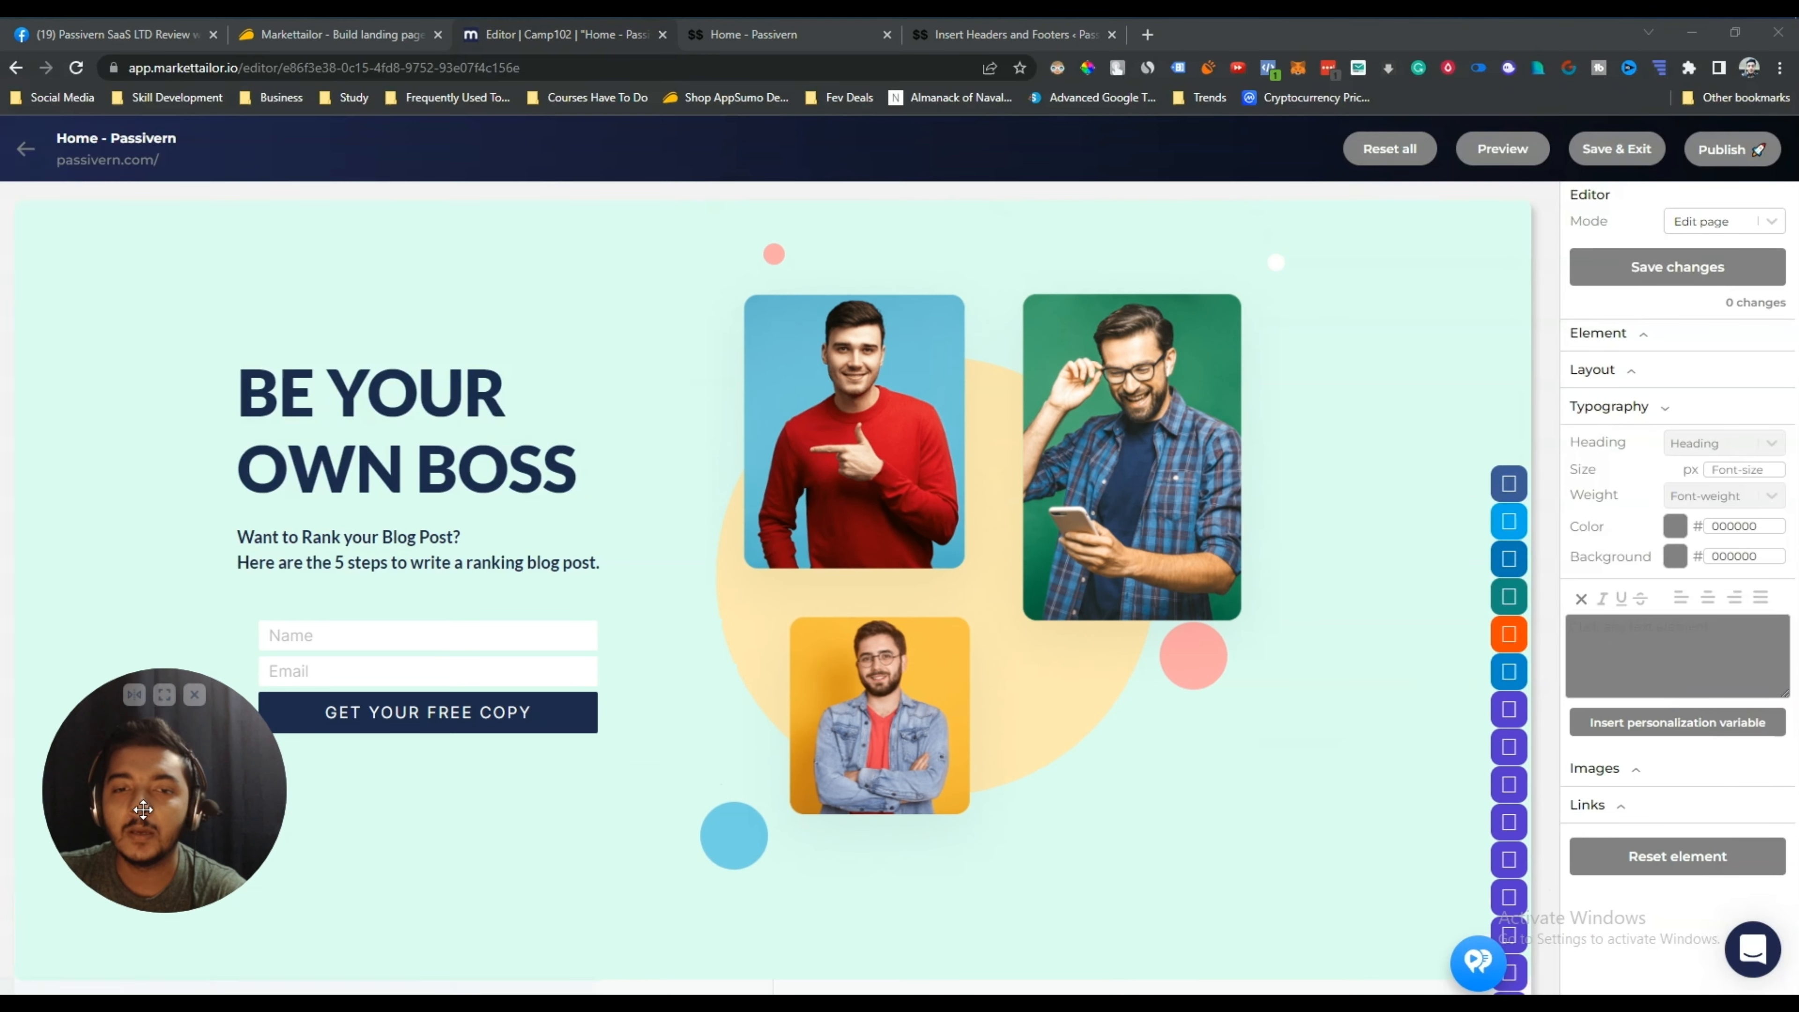
Select the hero image of the man in the red sweater and examine its image source setting.
{"action": "left_click", "coordinate": [848, 523]}
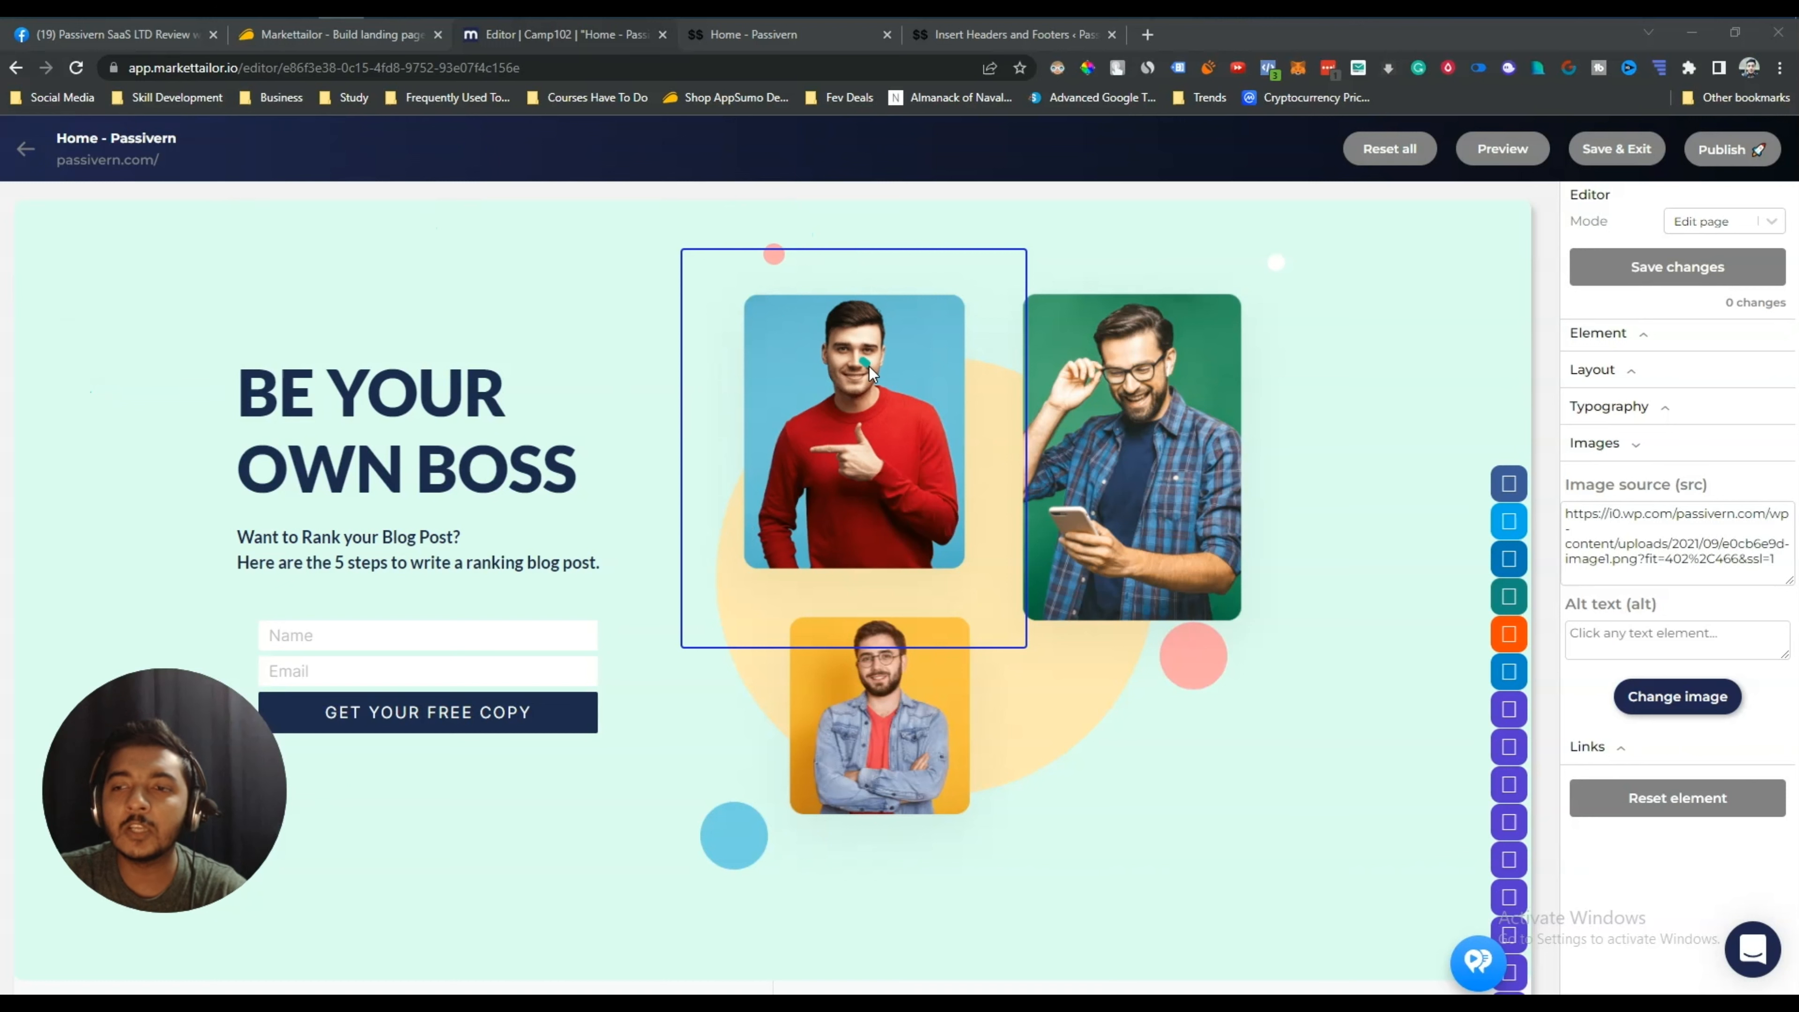
{"action": "mouse_move", "coordinate": [1571, 511]}
{"action": "left_mouse_down"}
{"action": "mouse_move", "coordinate": [1786, 524]}
{"action": "mouse_move", "coordinate": [1774, 561]}
{"action": "mouse_move", "coordinate": [1566, 513]}
{"action": "left_mouse_up"}
{"action": "left_click", "coordinate": [1772, 561]}
{"action": "left_click", "coordinate": [1571, 512]}
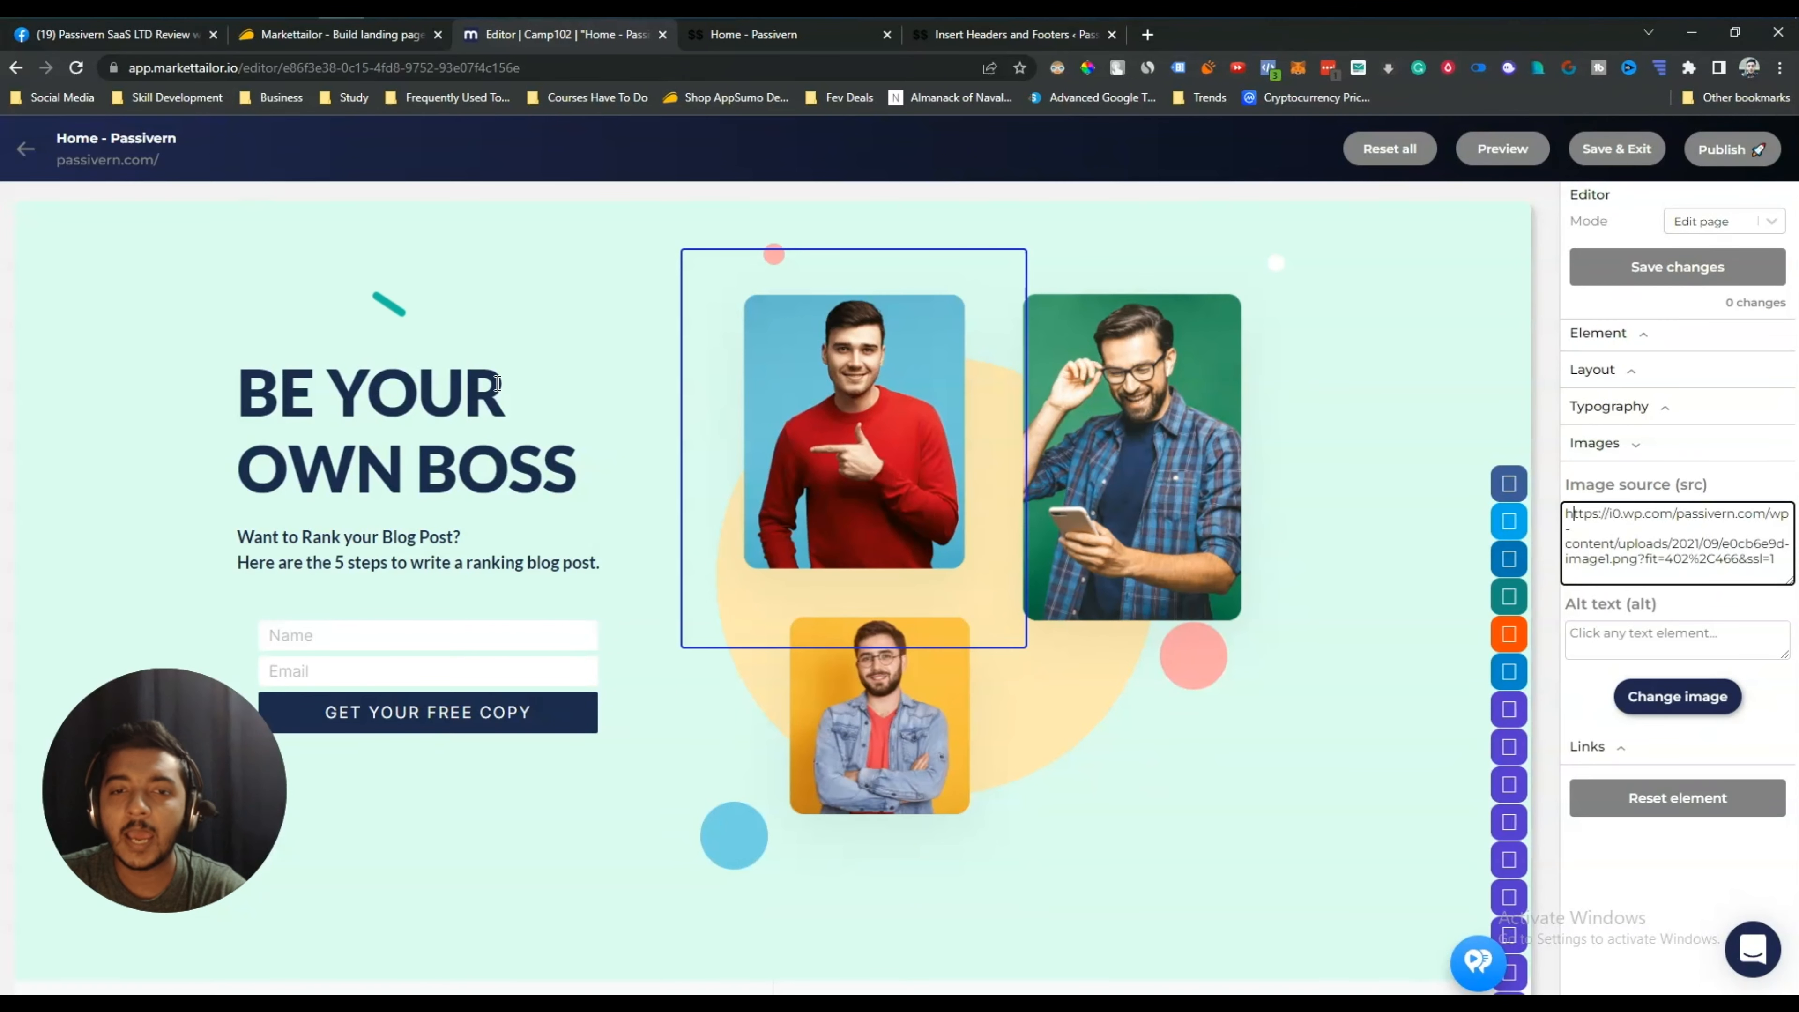
Replace the text of the "BE YOUR OWN BOSS" hero heading with "Hello There".
{"action": "left_click", "coordinate": [439, 395]}
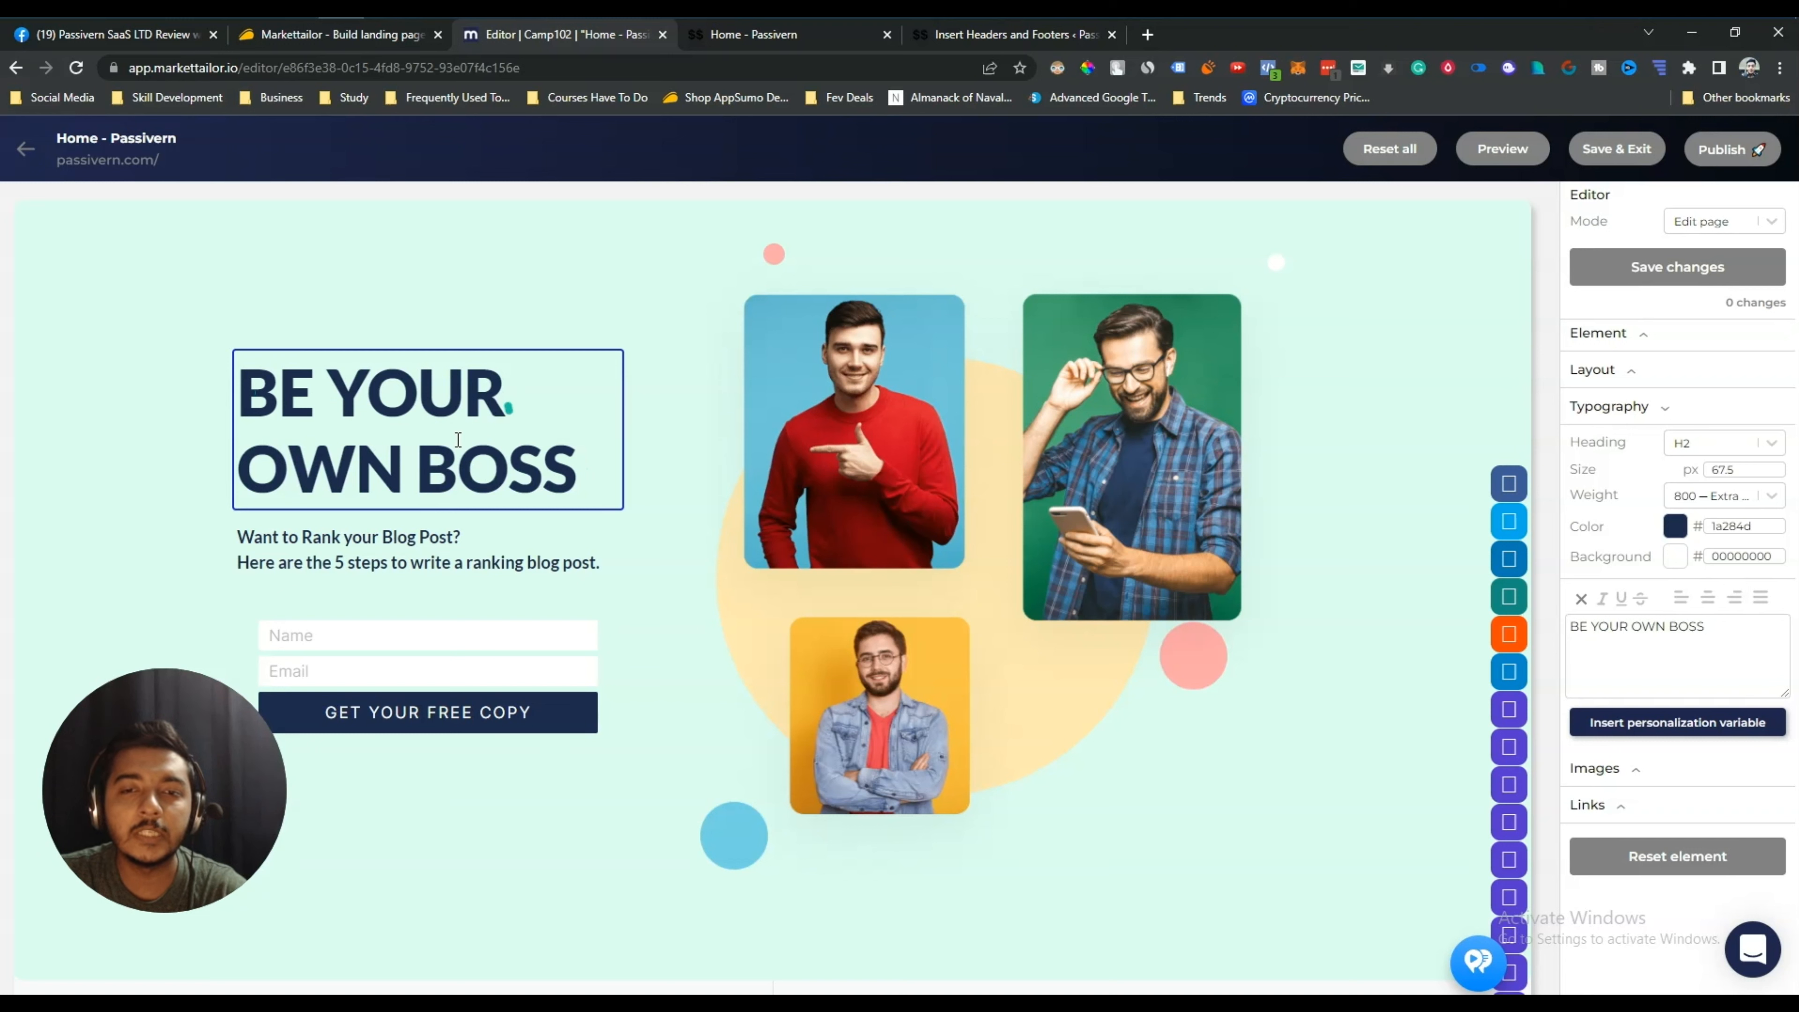
{"action": "left_click", "coordinate": [1725, 638]}
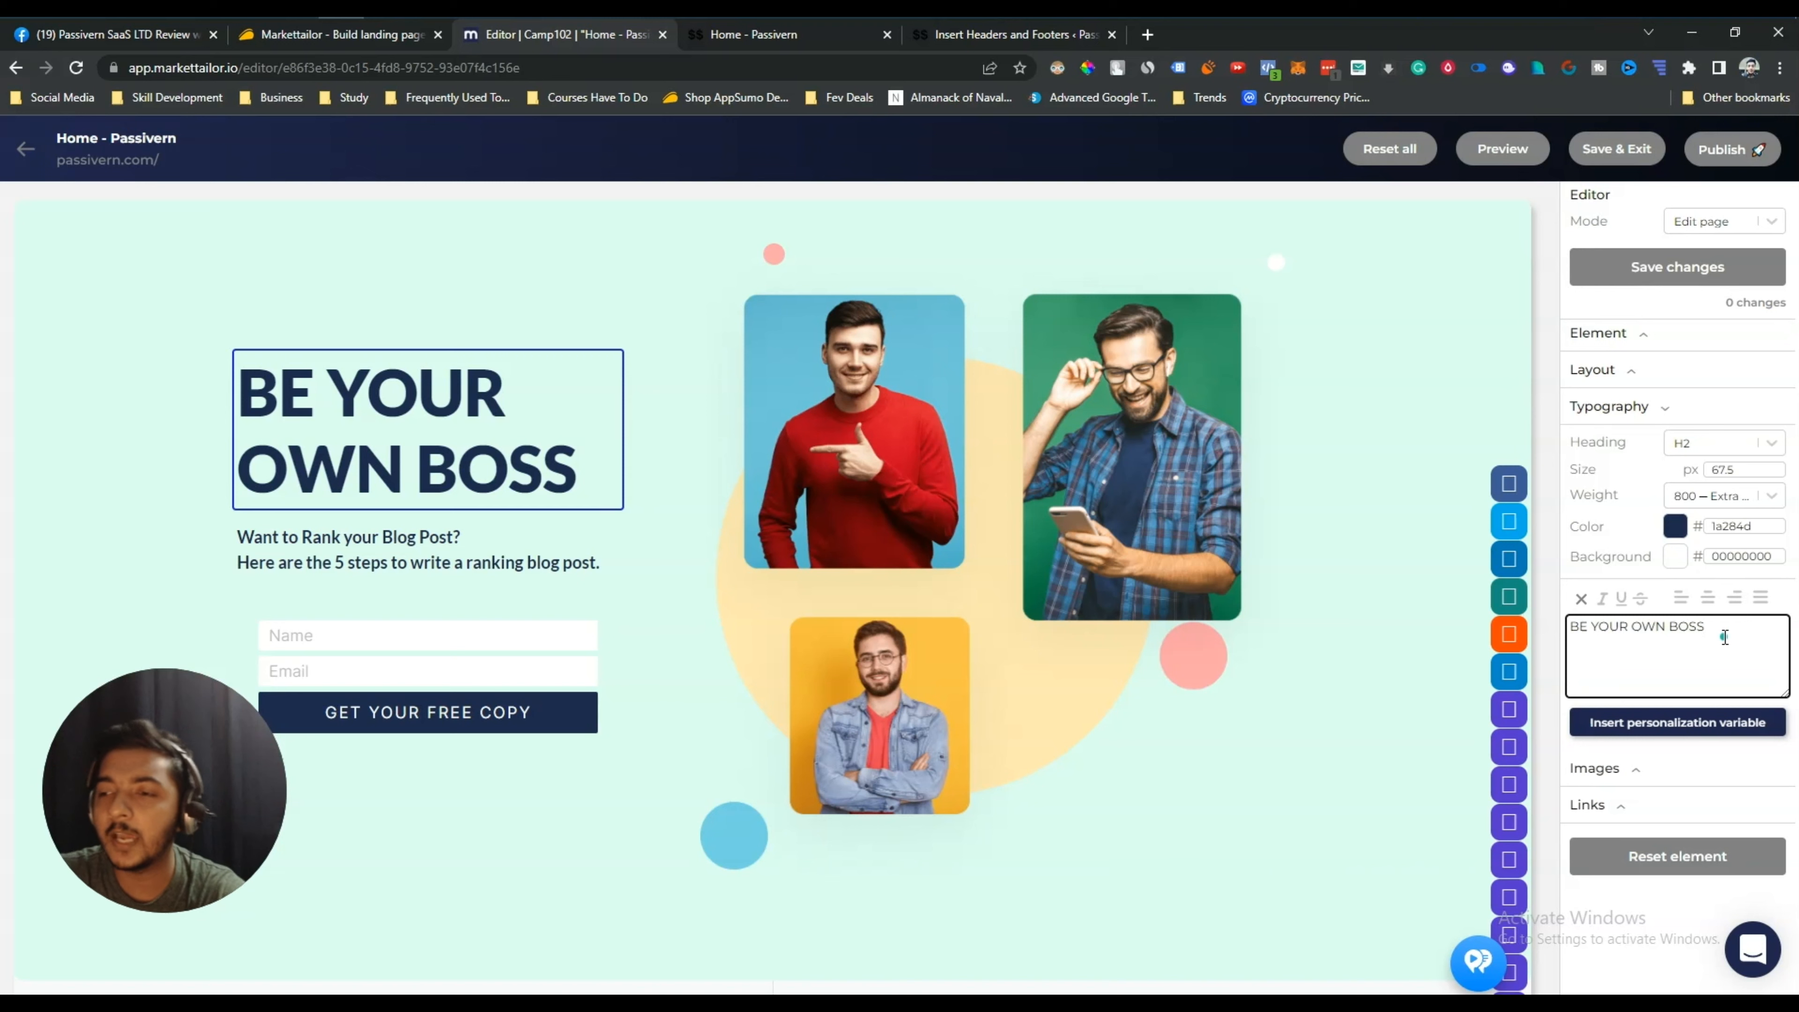
{"action": "key", "text": "ctrl+a"}
{"action": "key", "text": "BackSpace"}
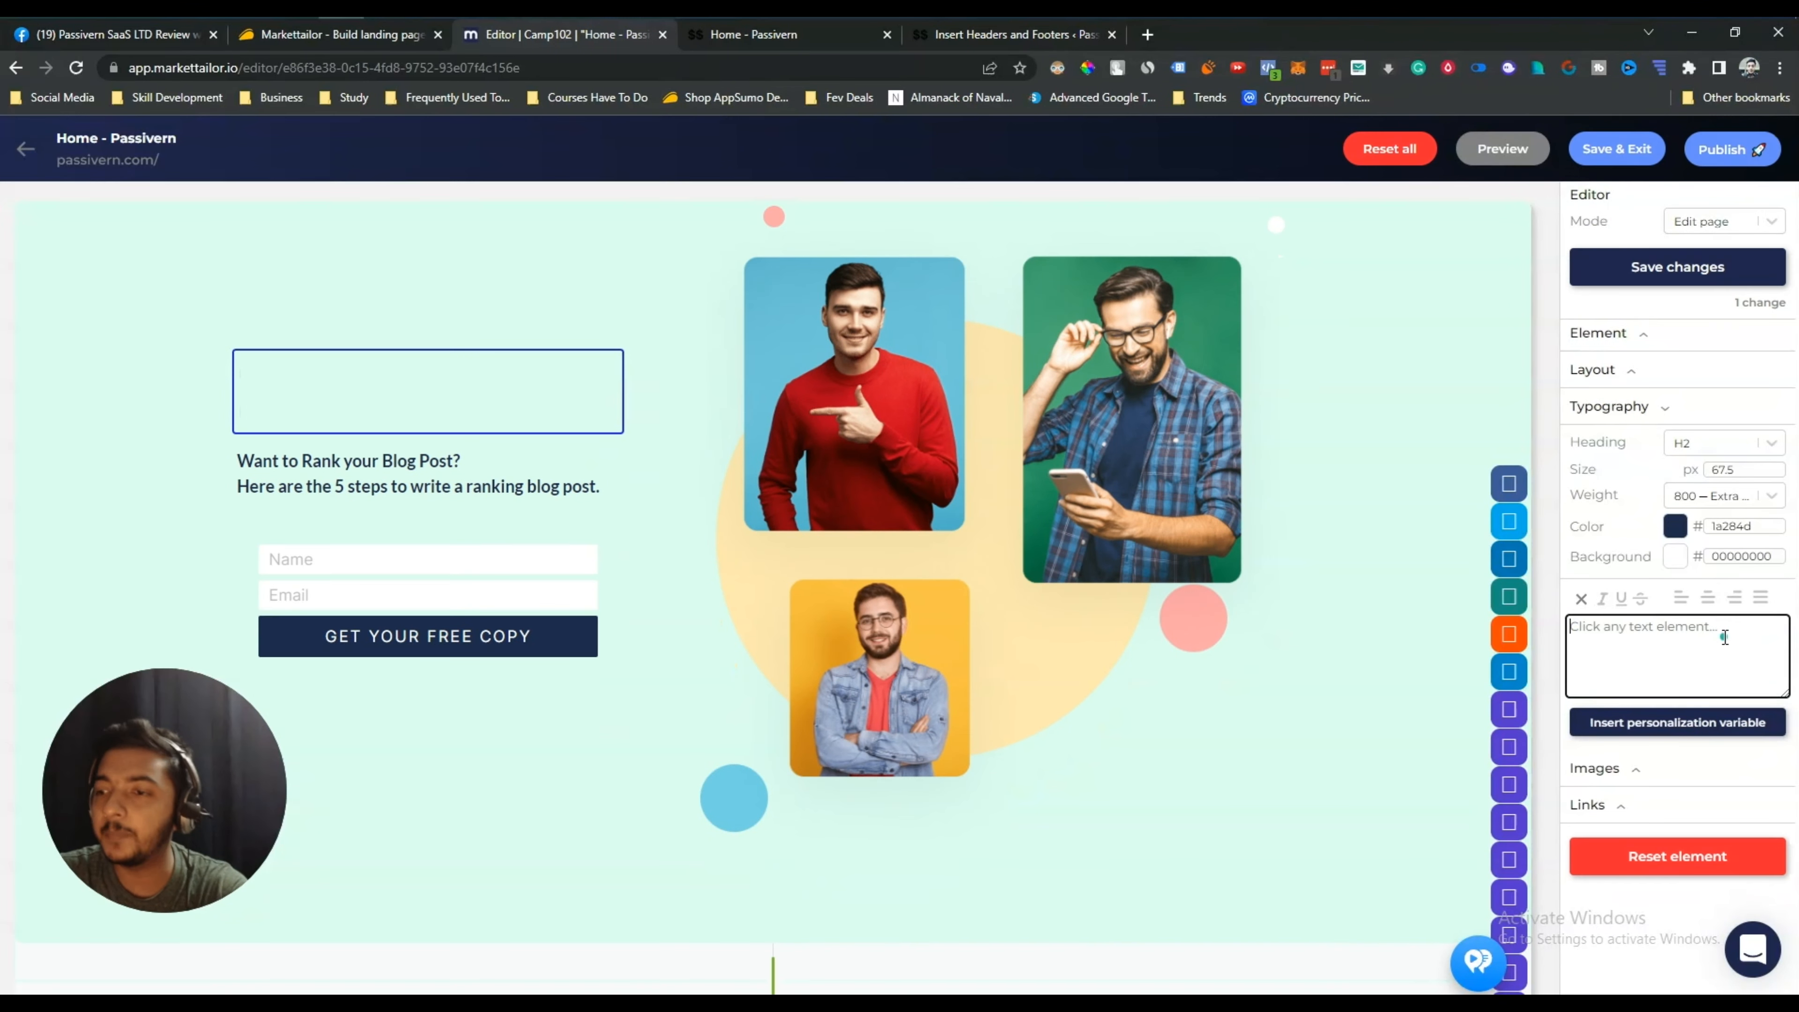
{"action": "type", "text": "Hell"}
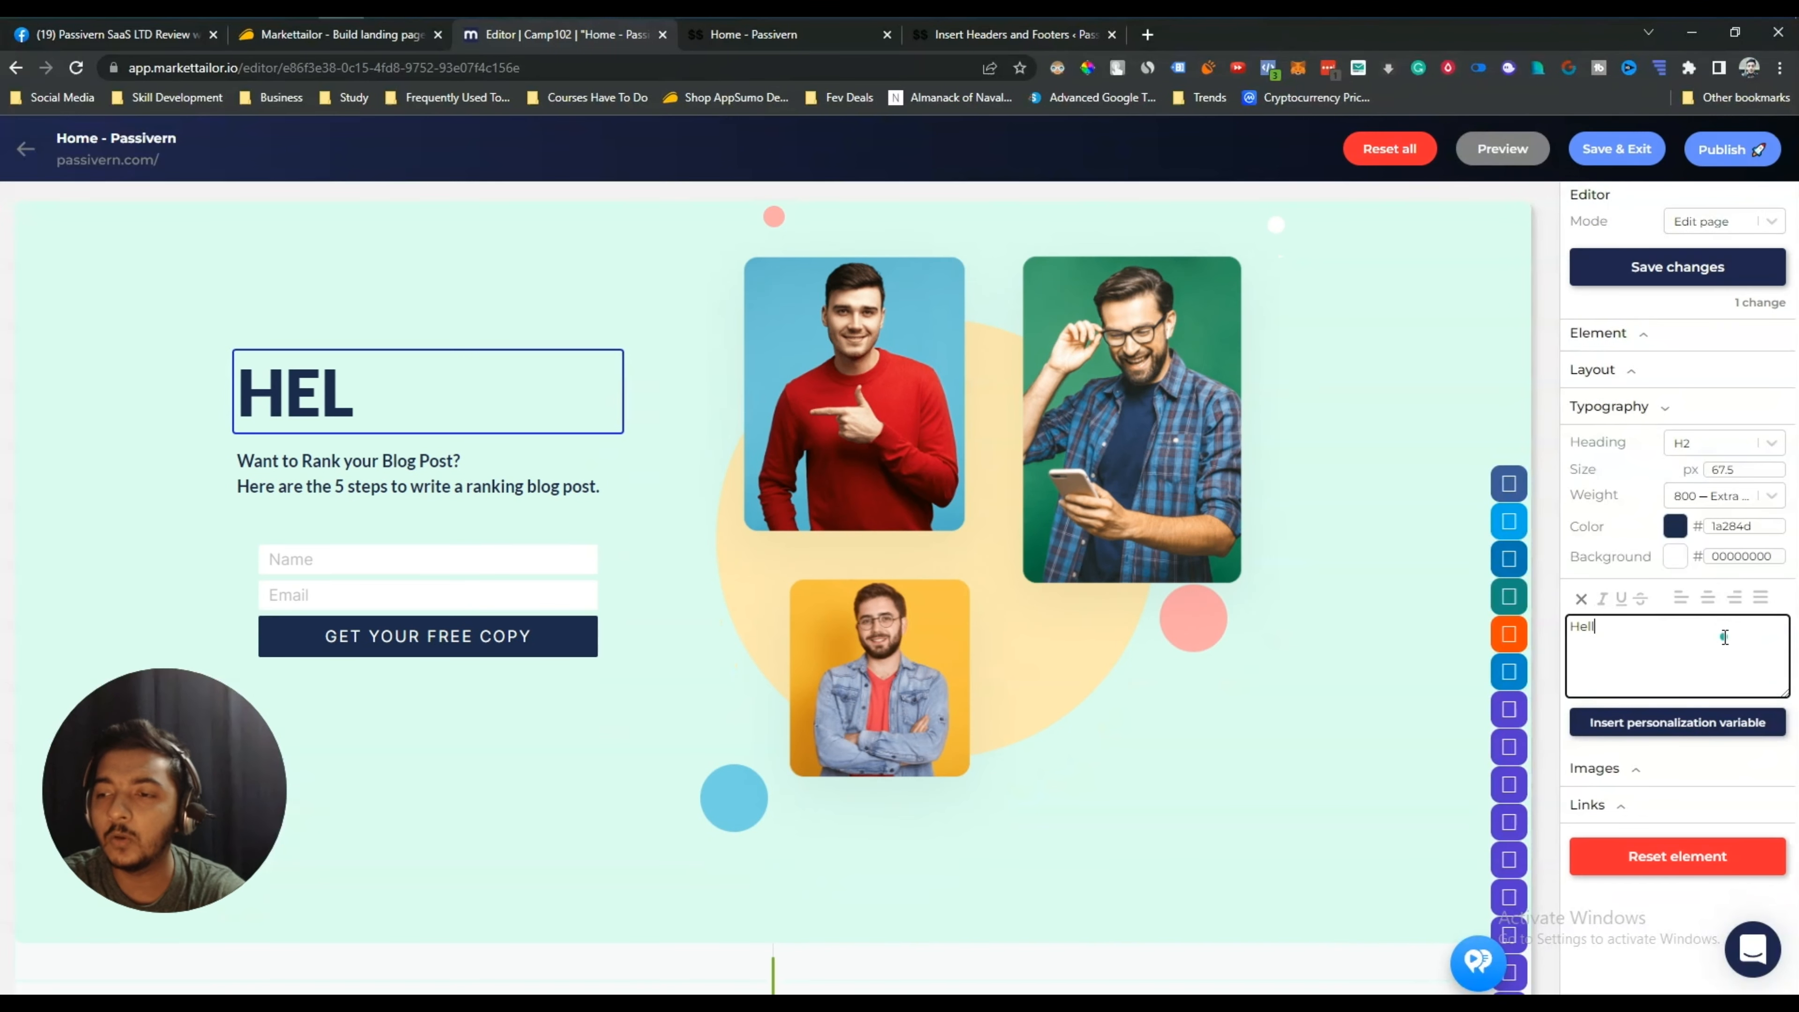
{"action": "type", "text": "o There"}
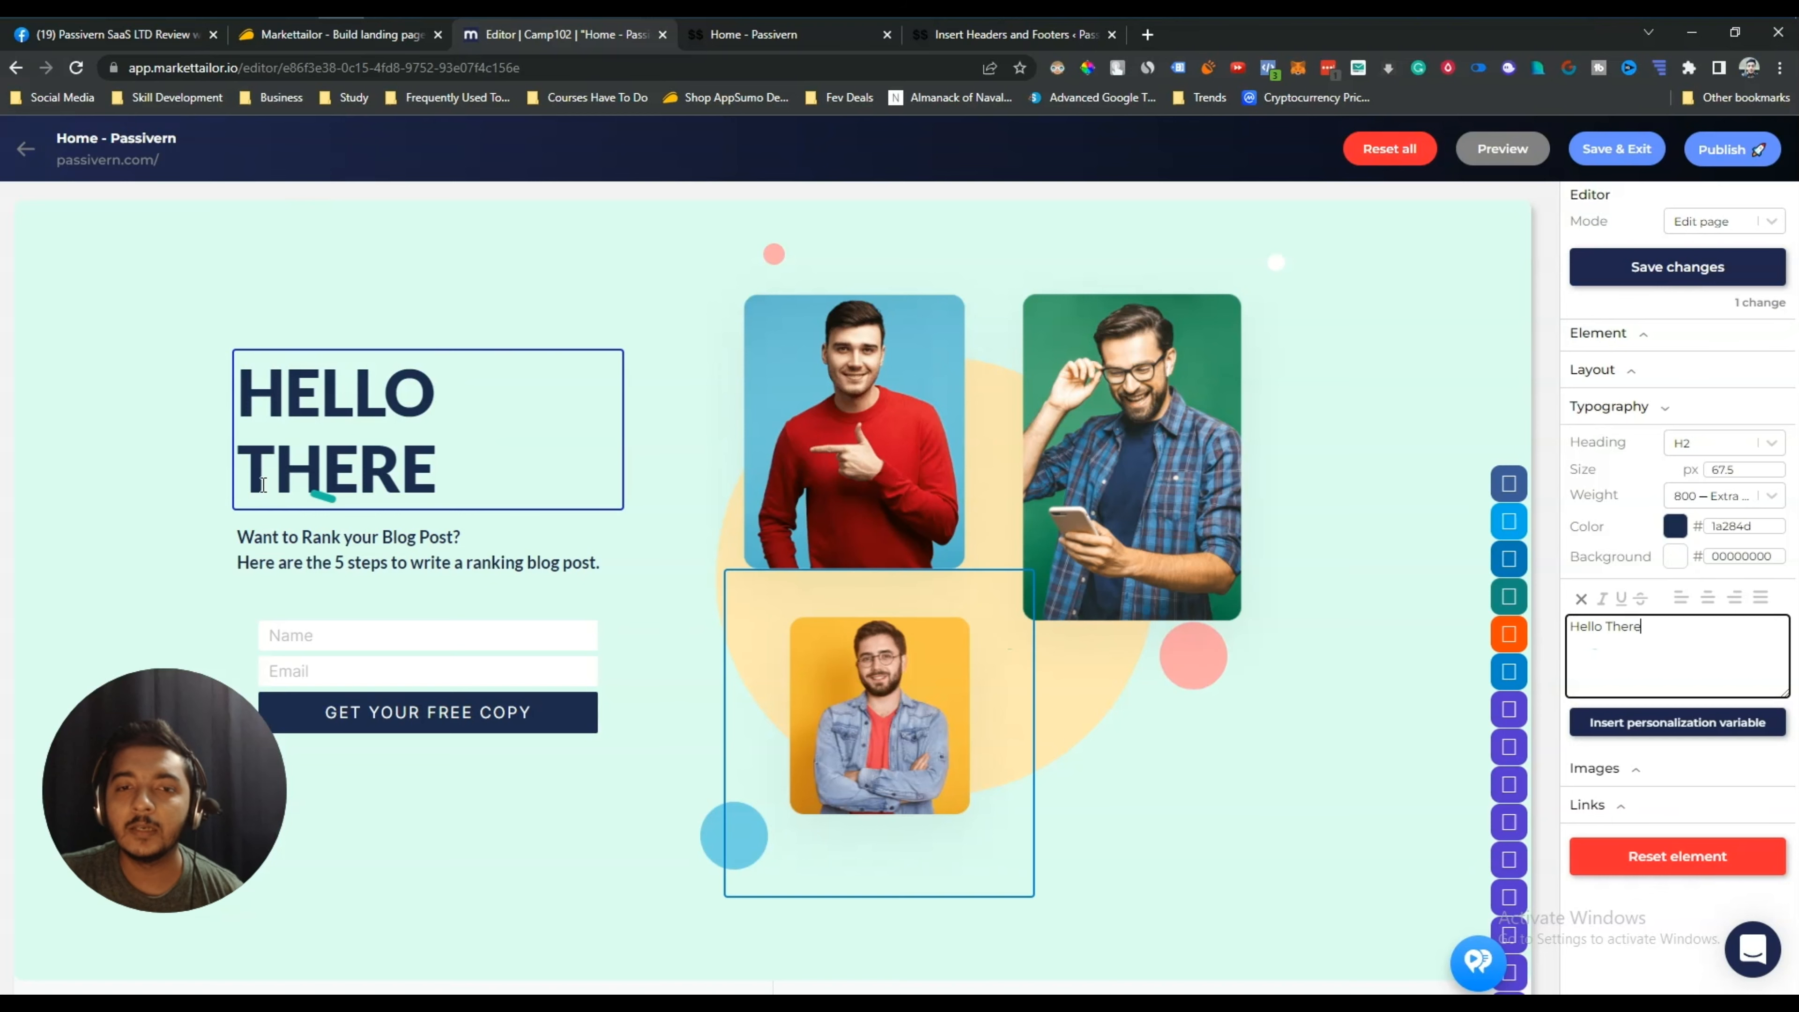
Look over the rest of the home page and the image and link settings available for the selected heading.
{"action": "scroll", "coordinate": [615, 472], "scroll_direction": "down", "scroll_amount": 4}
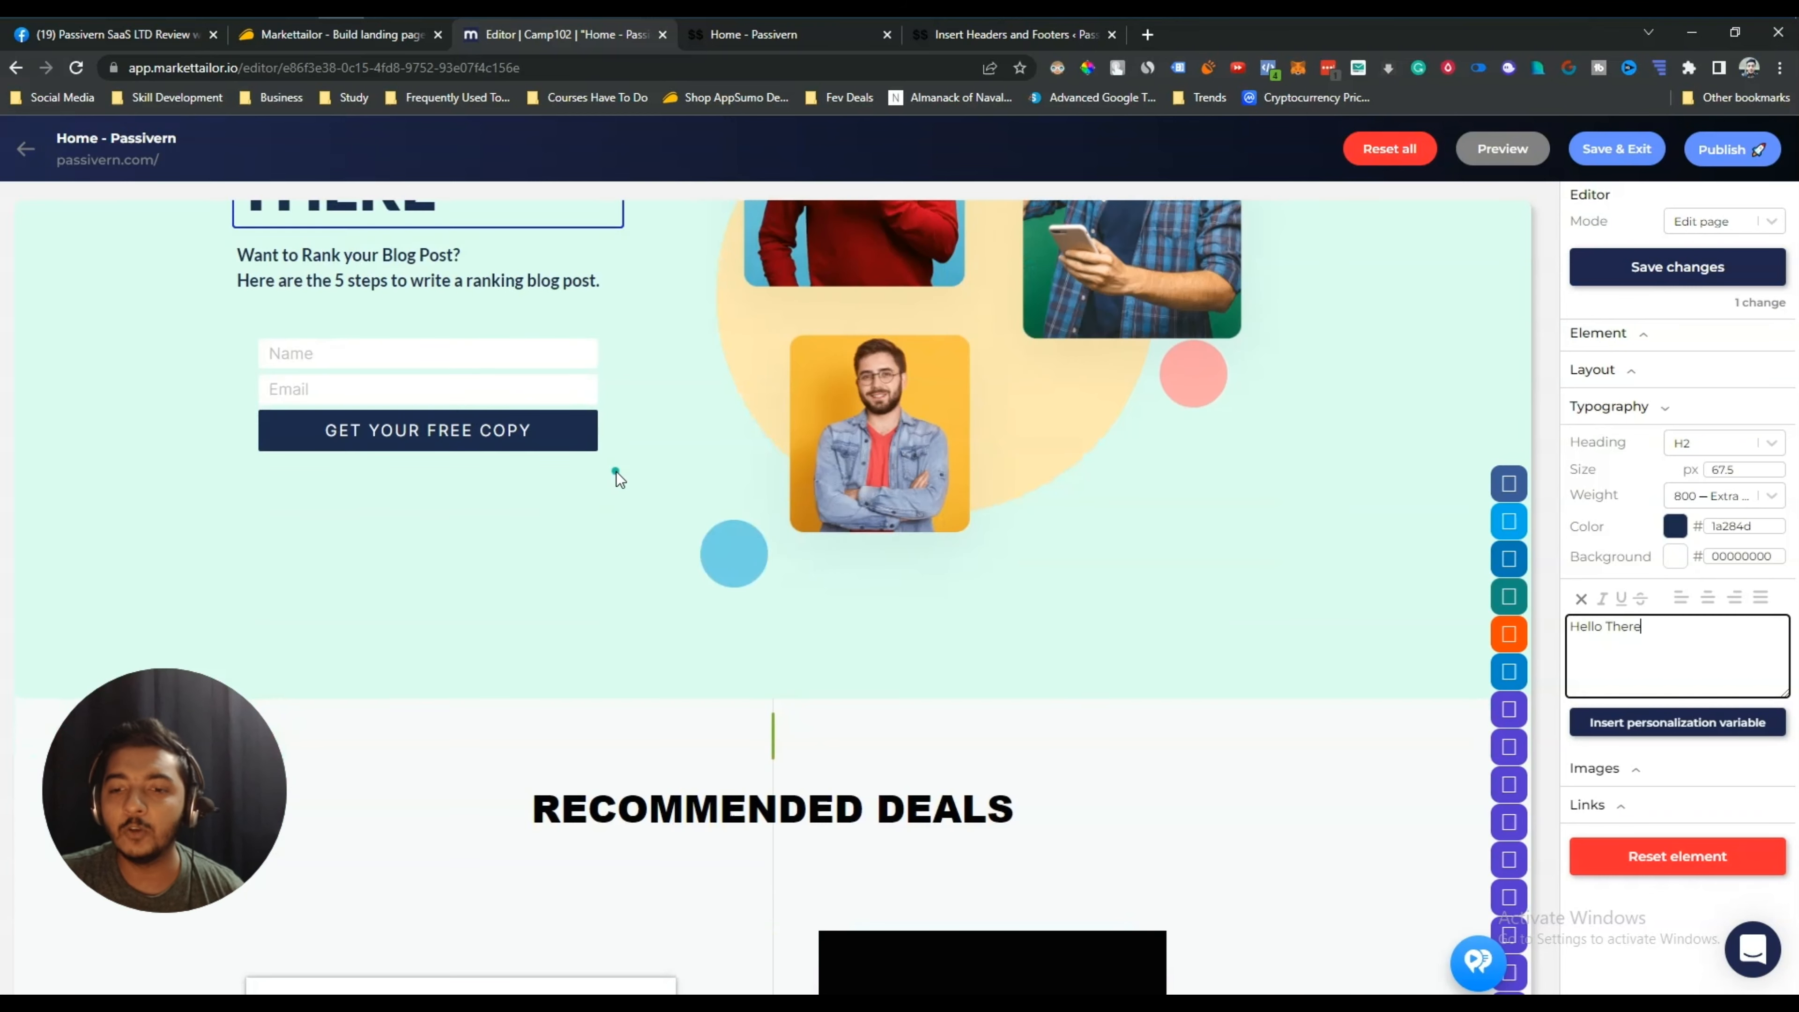
{"action": "scroll", "coordinate": [615, 471], "scroll_direction": "down", "scroll_amount": 2}
{"action": "scroll", "coordinate": [616, 472], "scroll_direction": "up", "scroll_amount": 7}
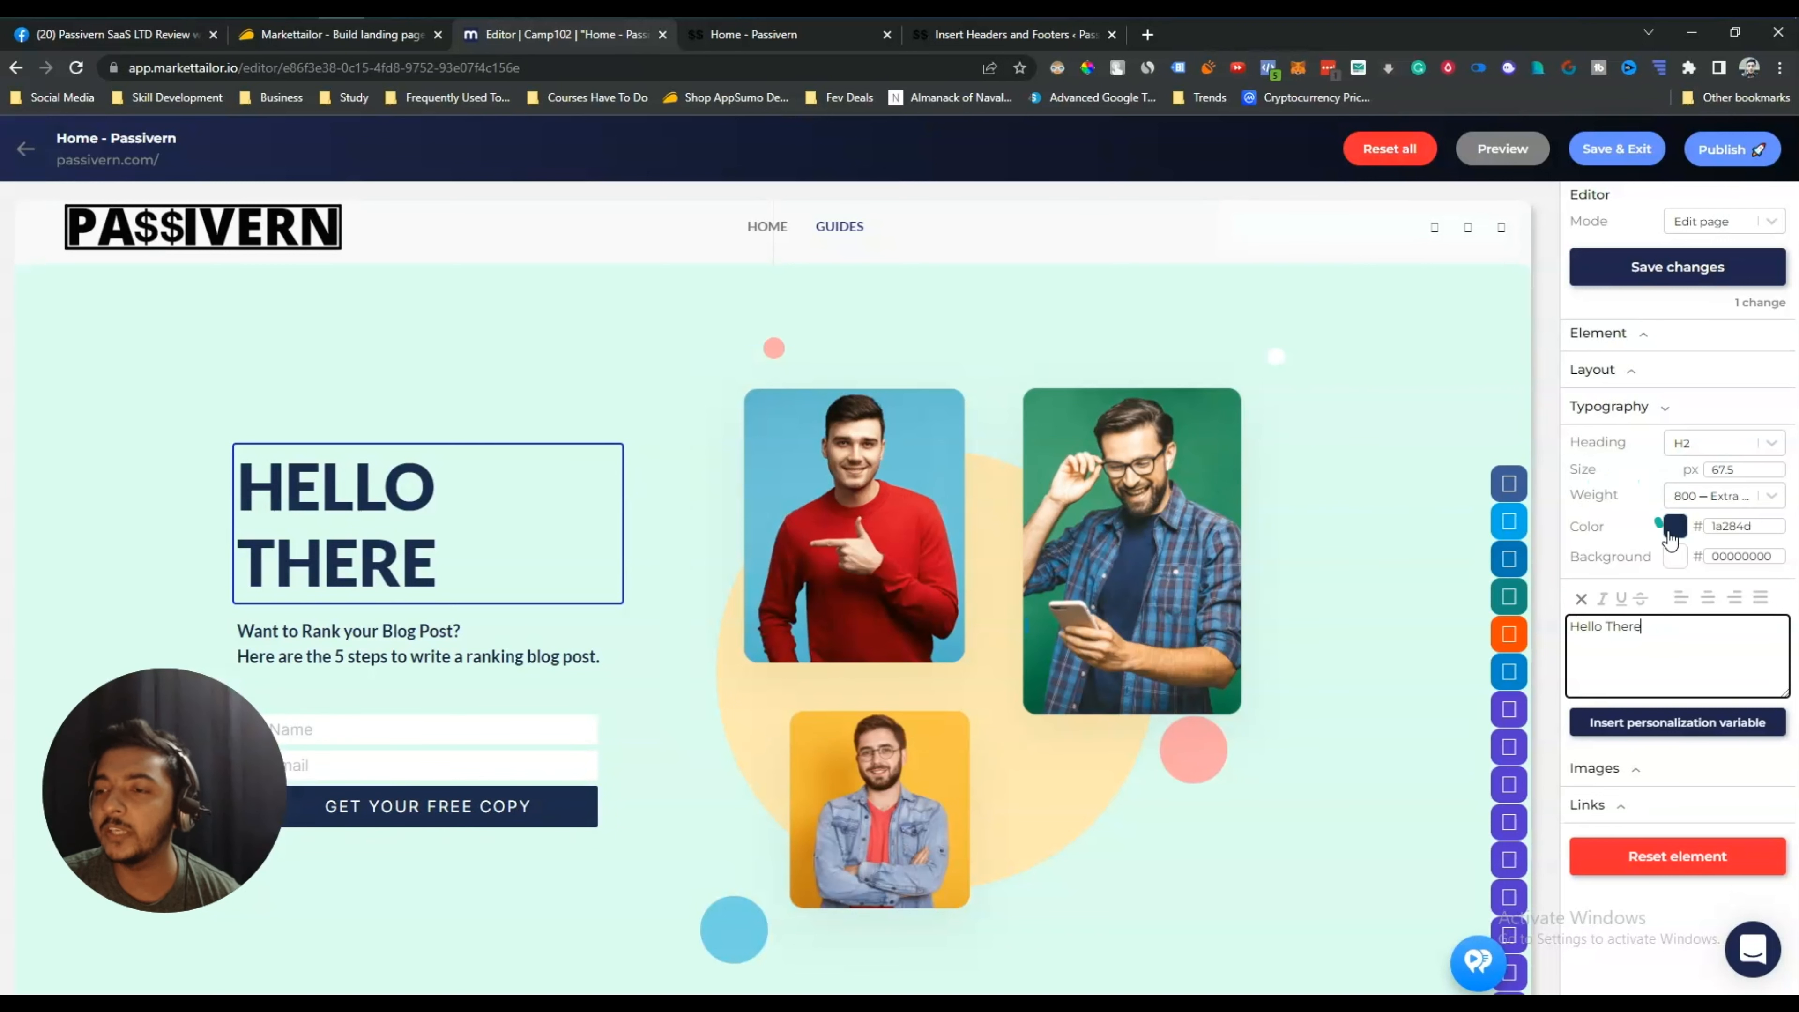
{"action": "left_click", "coordinate": [1642, 772]}
{"action": "scroll", "coordinate": [1639, 744], "scroll_direction": "down", "scroll_amount": 3}
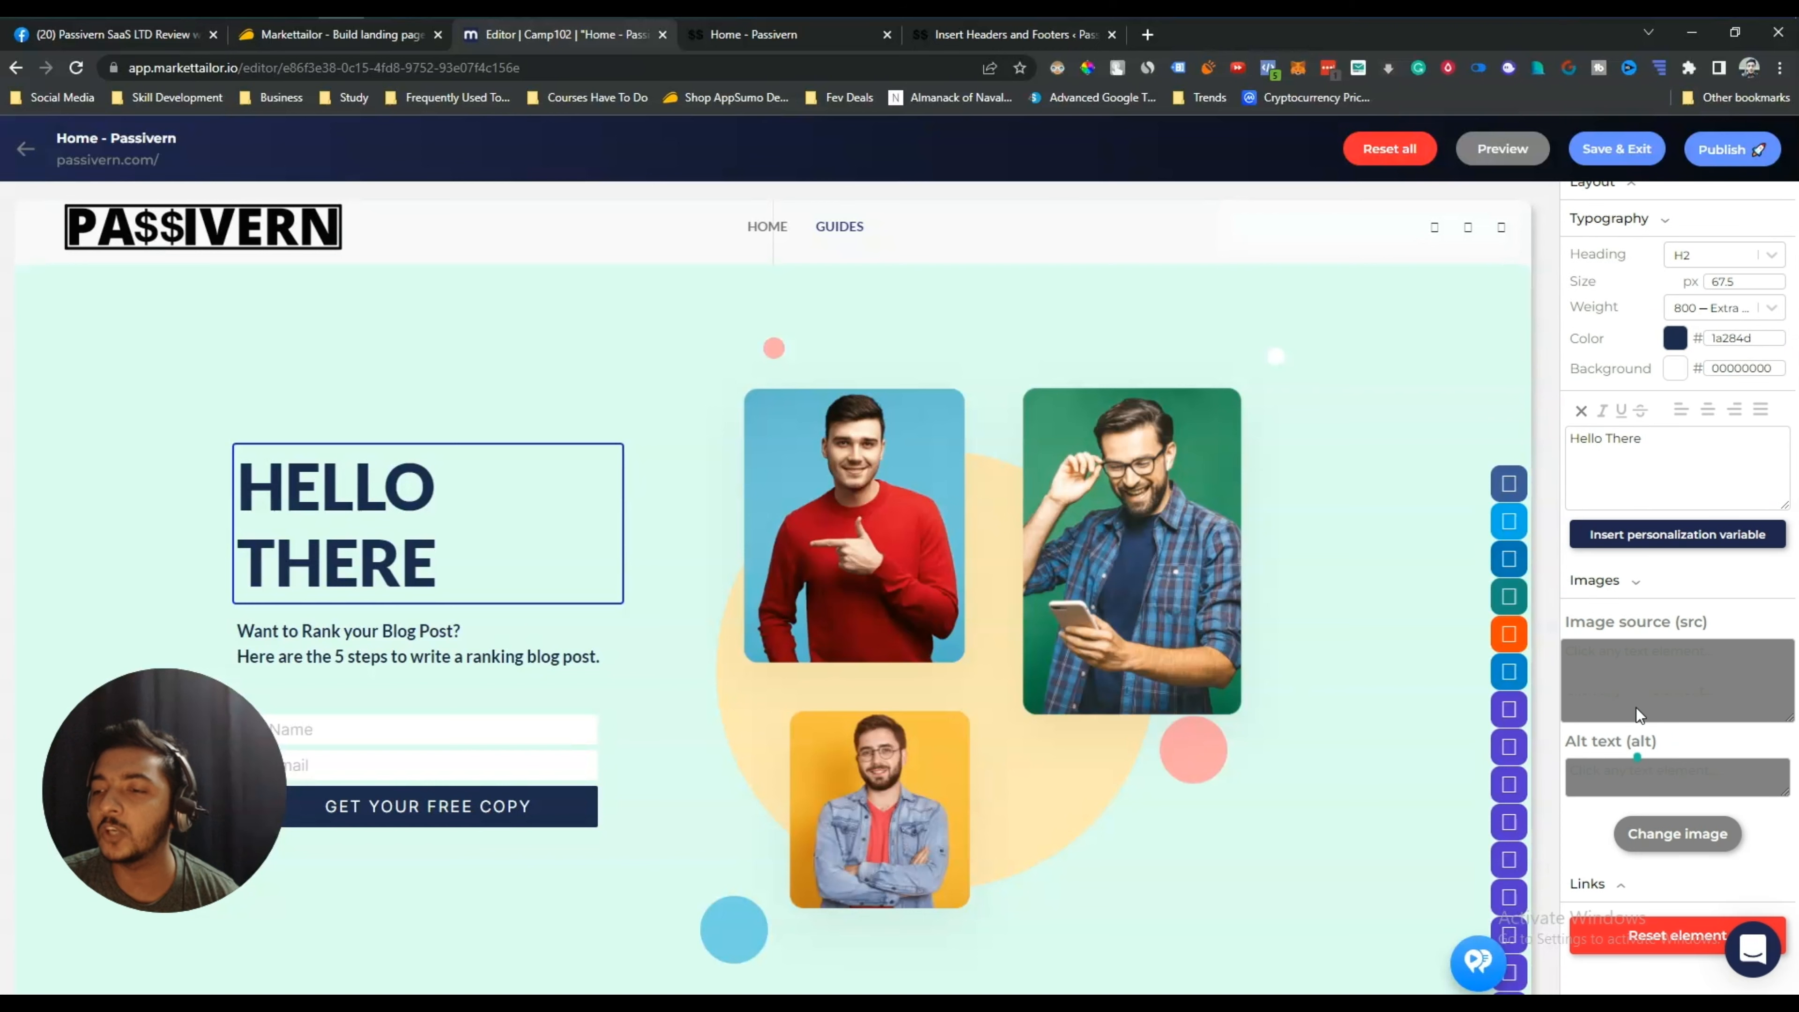
{"action": "left_click", "coordinate": [1622, 595]}
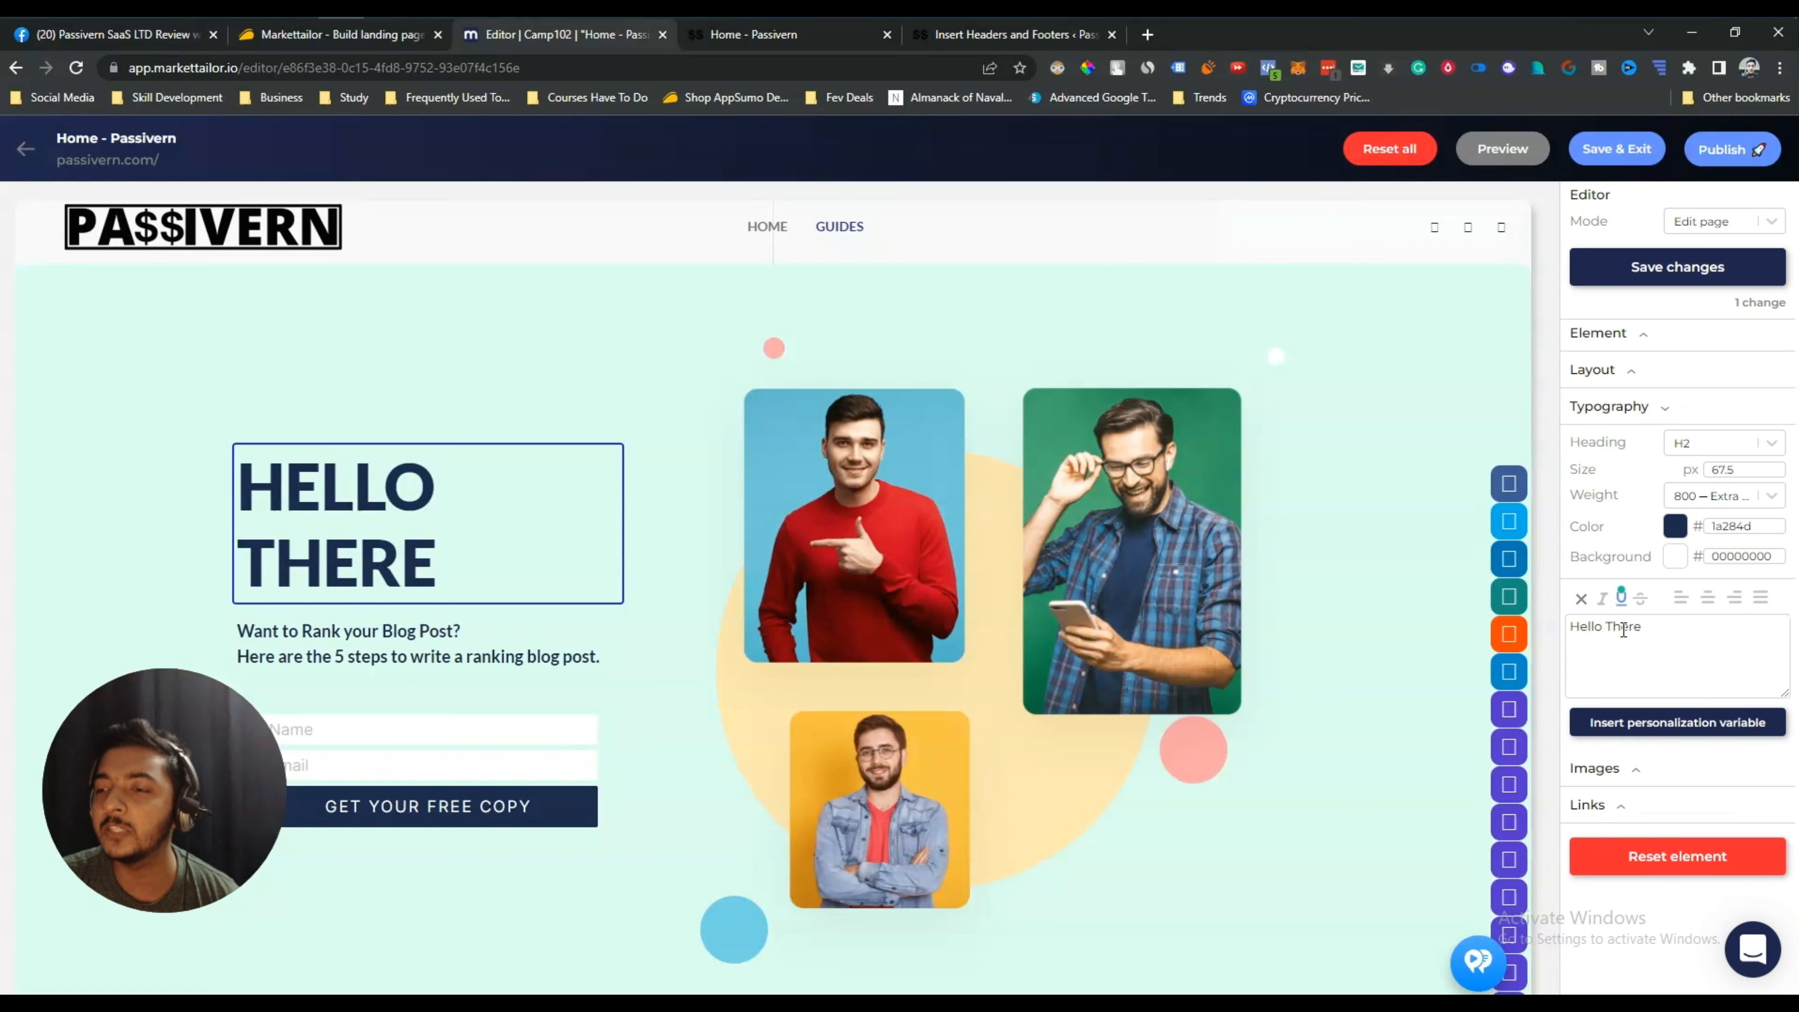
{"action": "left_click", "coordinate": [1624, 802]}
{"action": "scroll", "coordinate": [1626, 806], "scroll_direction": "down", "scroll_amount": 1}
{"action": "left_click", "coordinate": [1627, 799]}
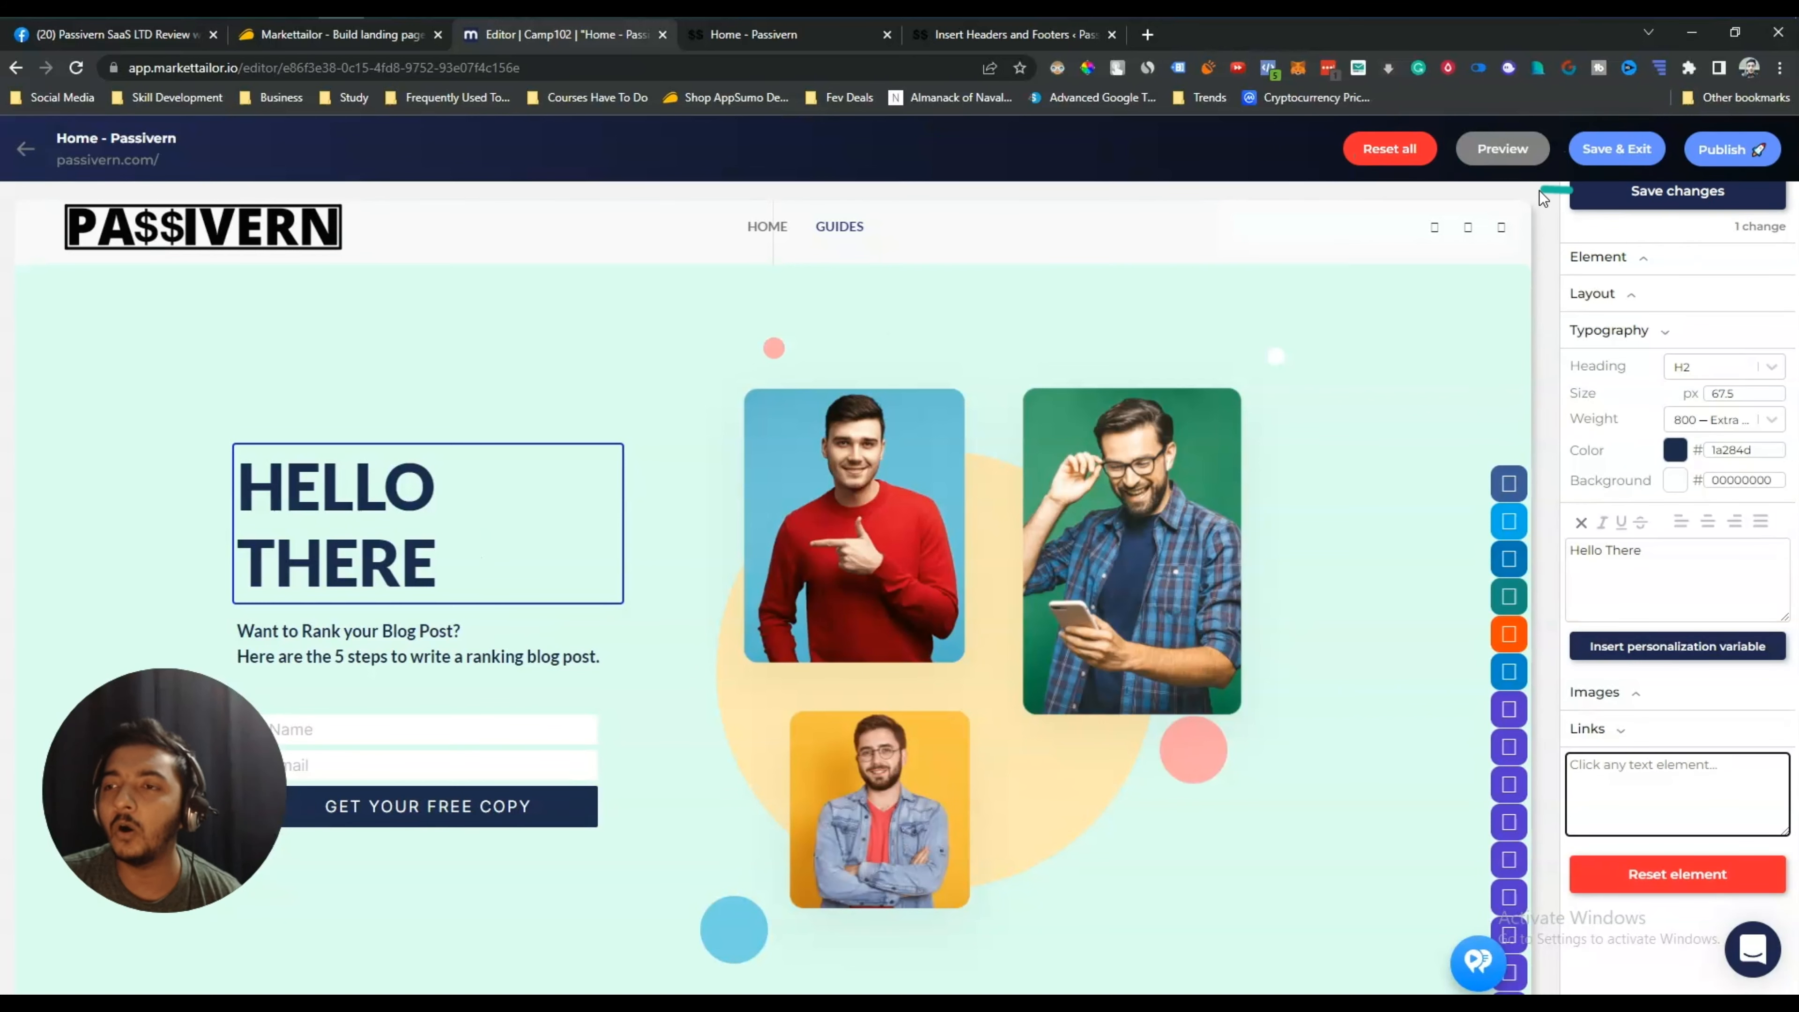
Publish the personalized page for Camp102 and reload the live Passivern home page to check it.
{"action": "left_click", "coordinate": [1632, 157]}
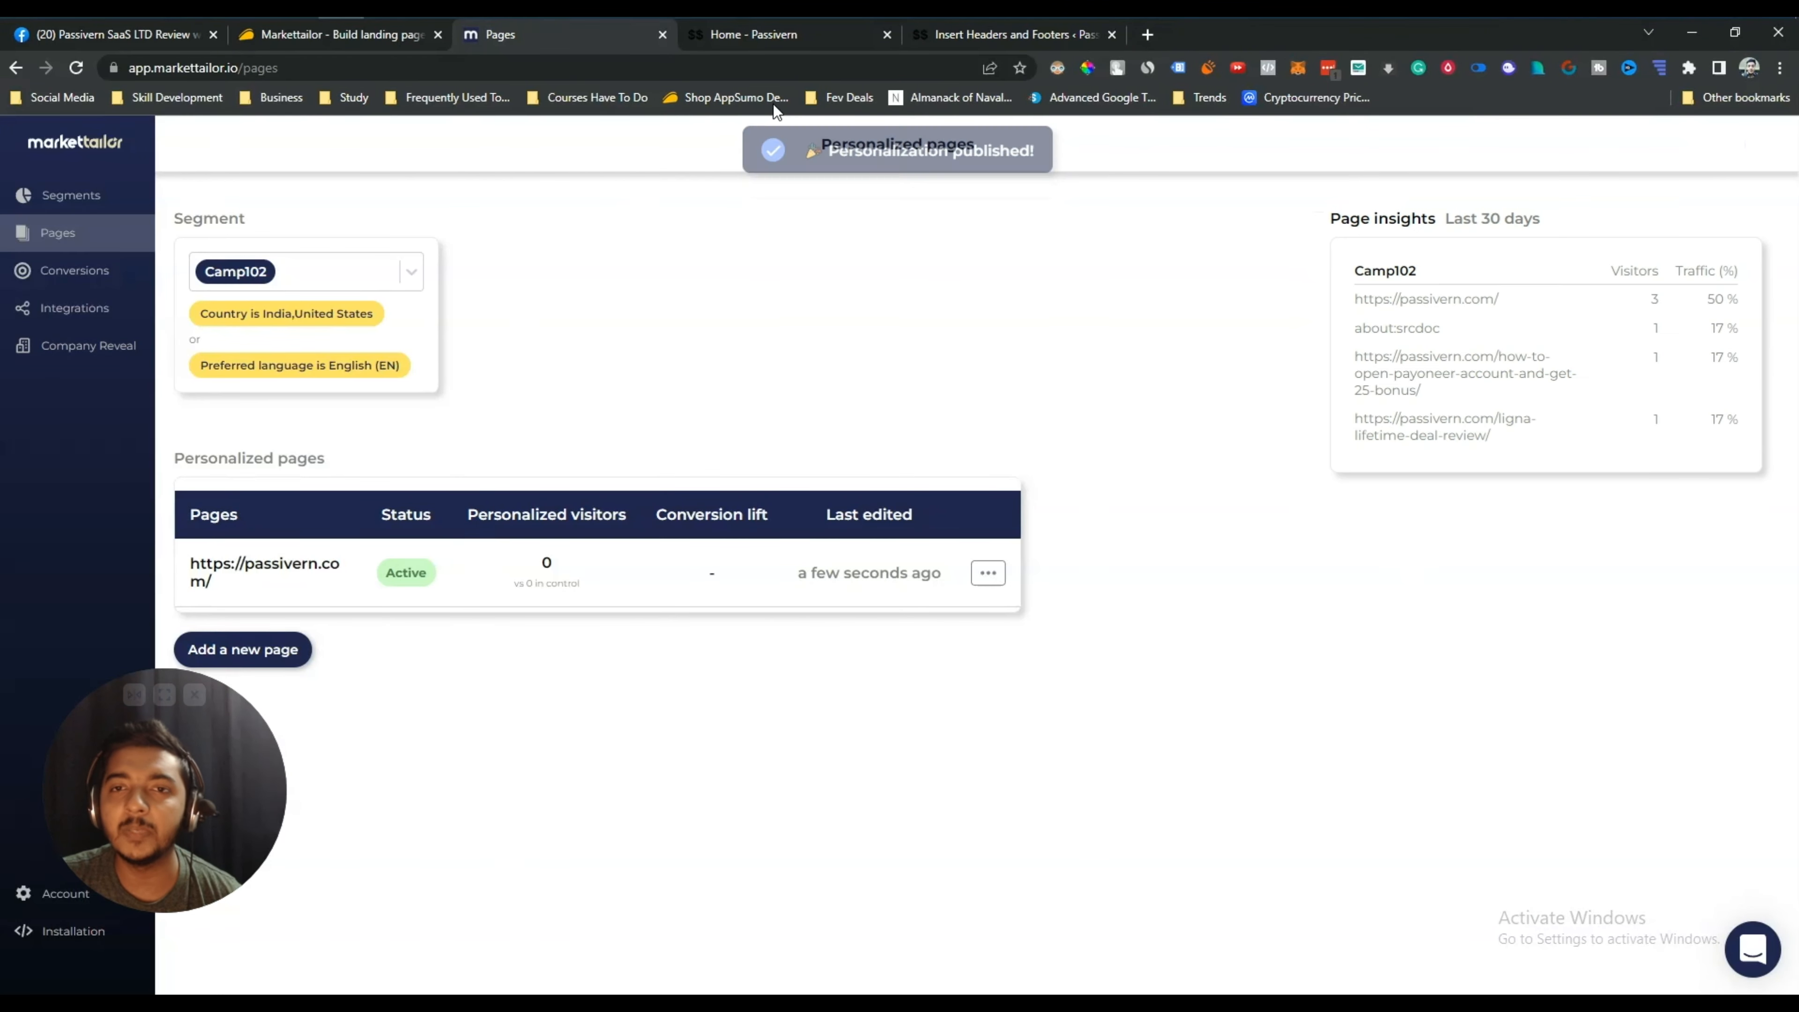
{"action": "left_click", "coordinate": [839, 34]}
{"action": "left_click", "coordinate": [75, 66]}
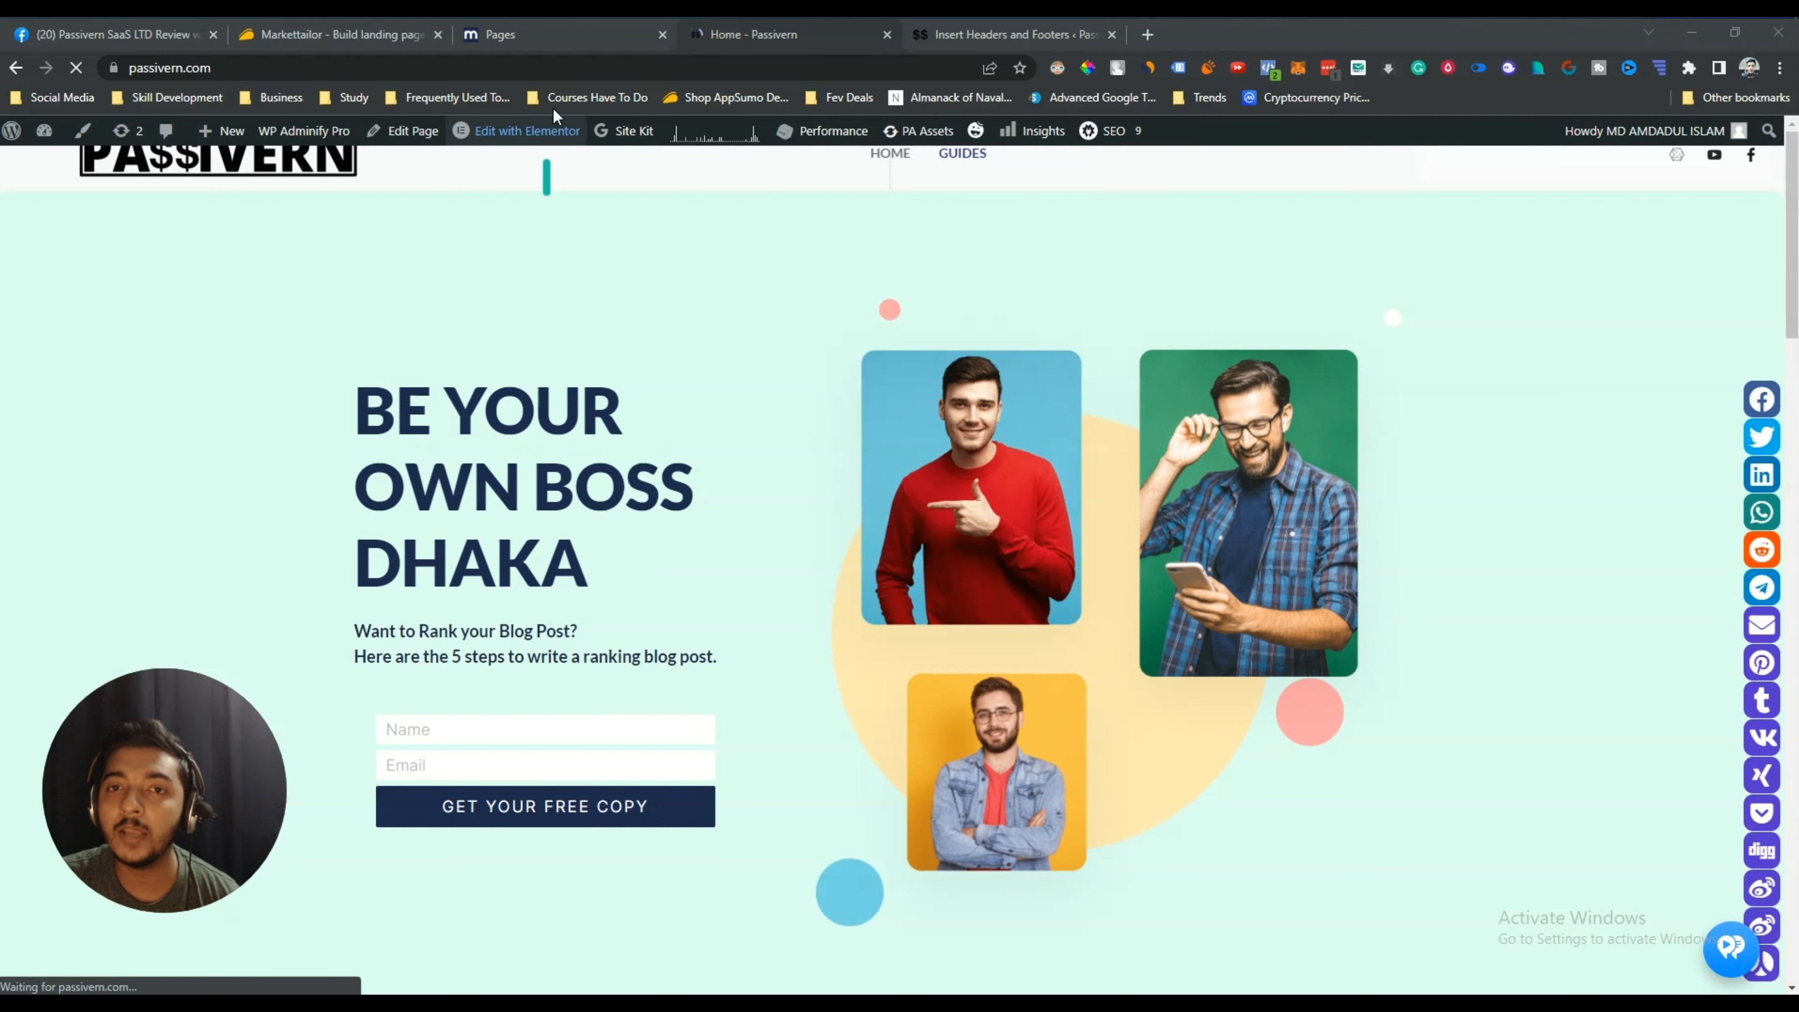
Examine Markettailor's segment overview and compare it with the heading on the live Passivern home page.
{"action": "left_click", "coordinate": [538, 42]}
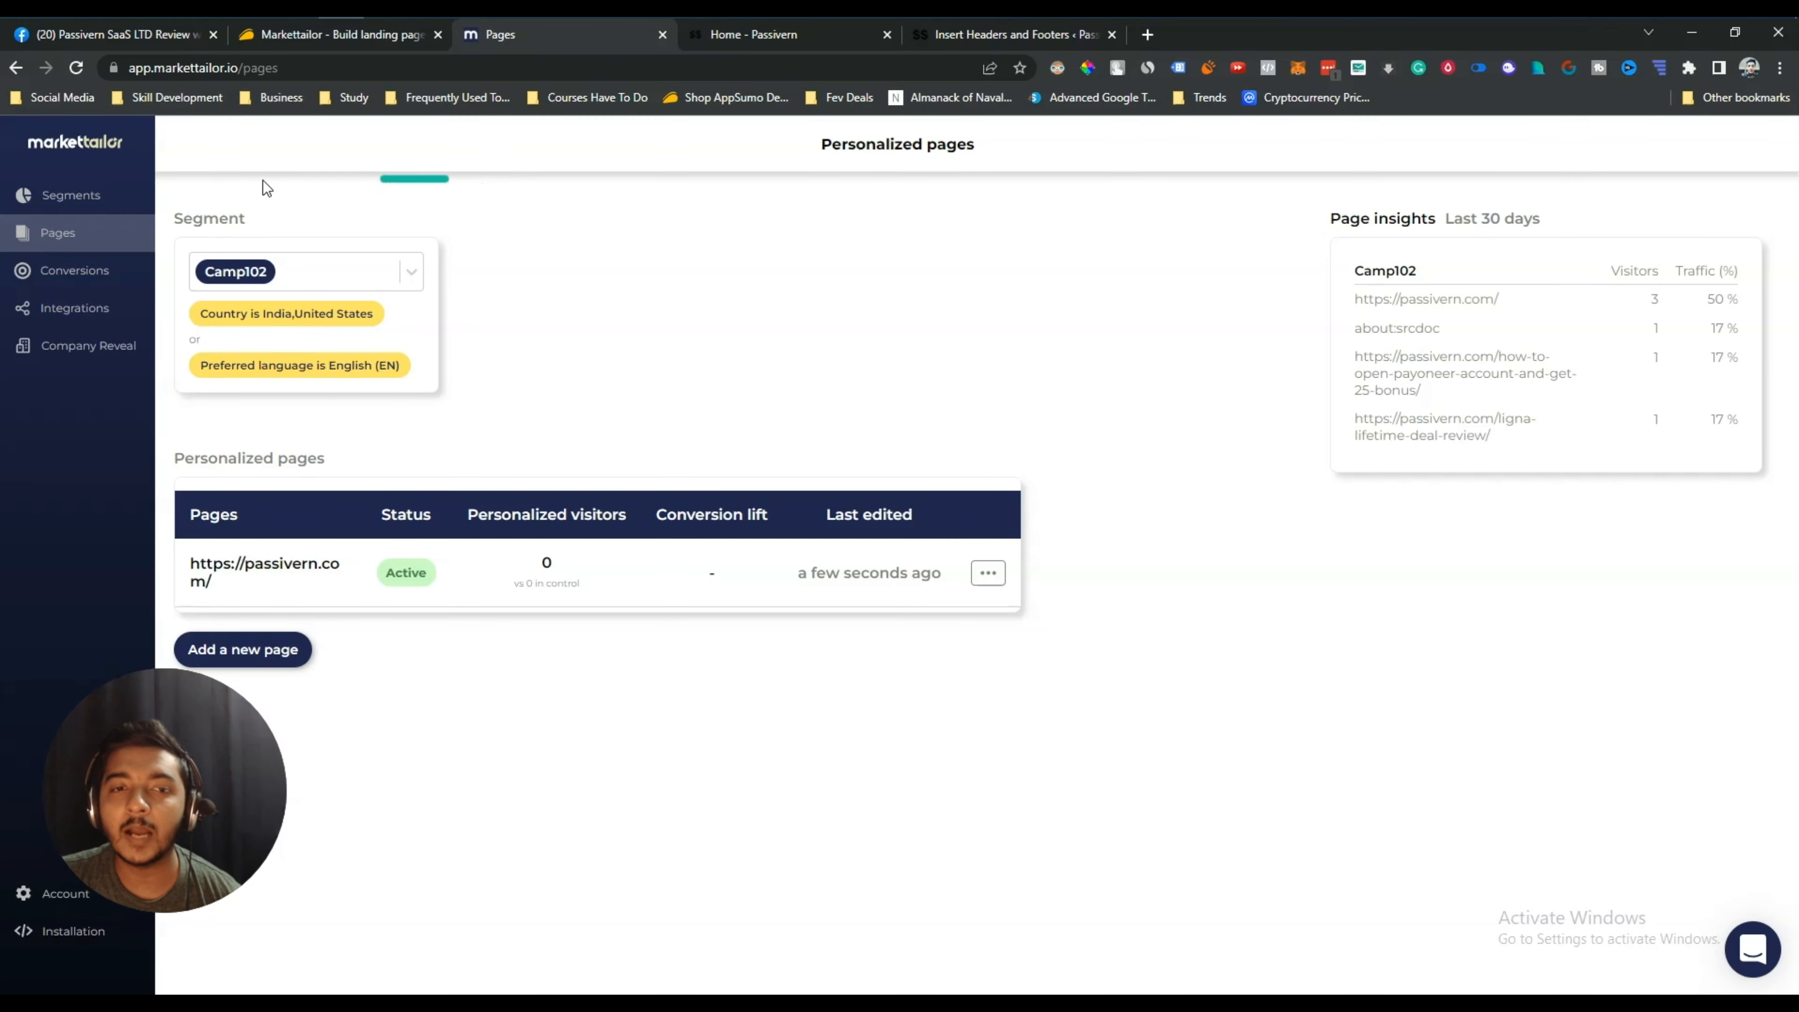
{"action": "left_click", "coordinate": [99, 190]}
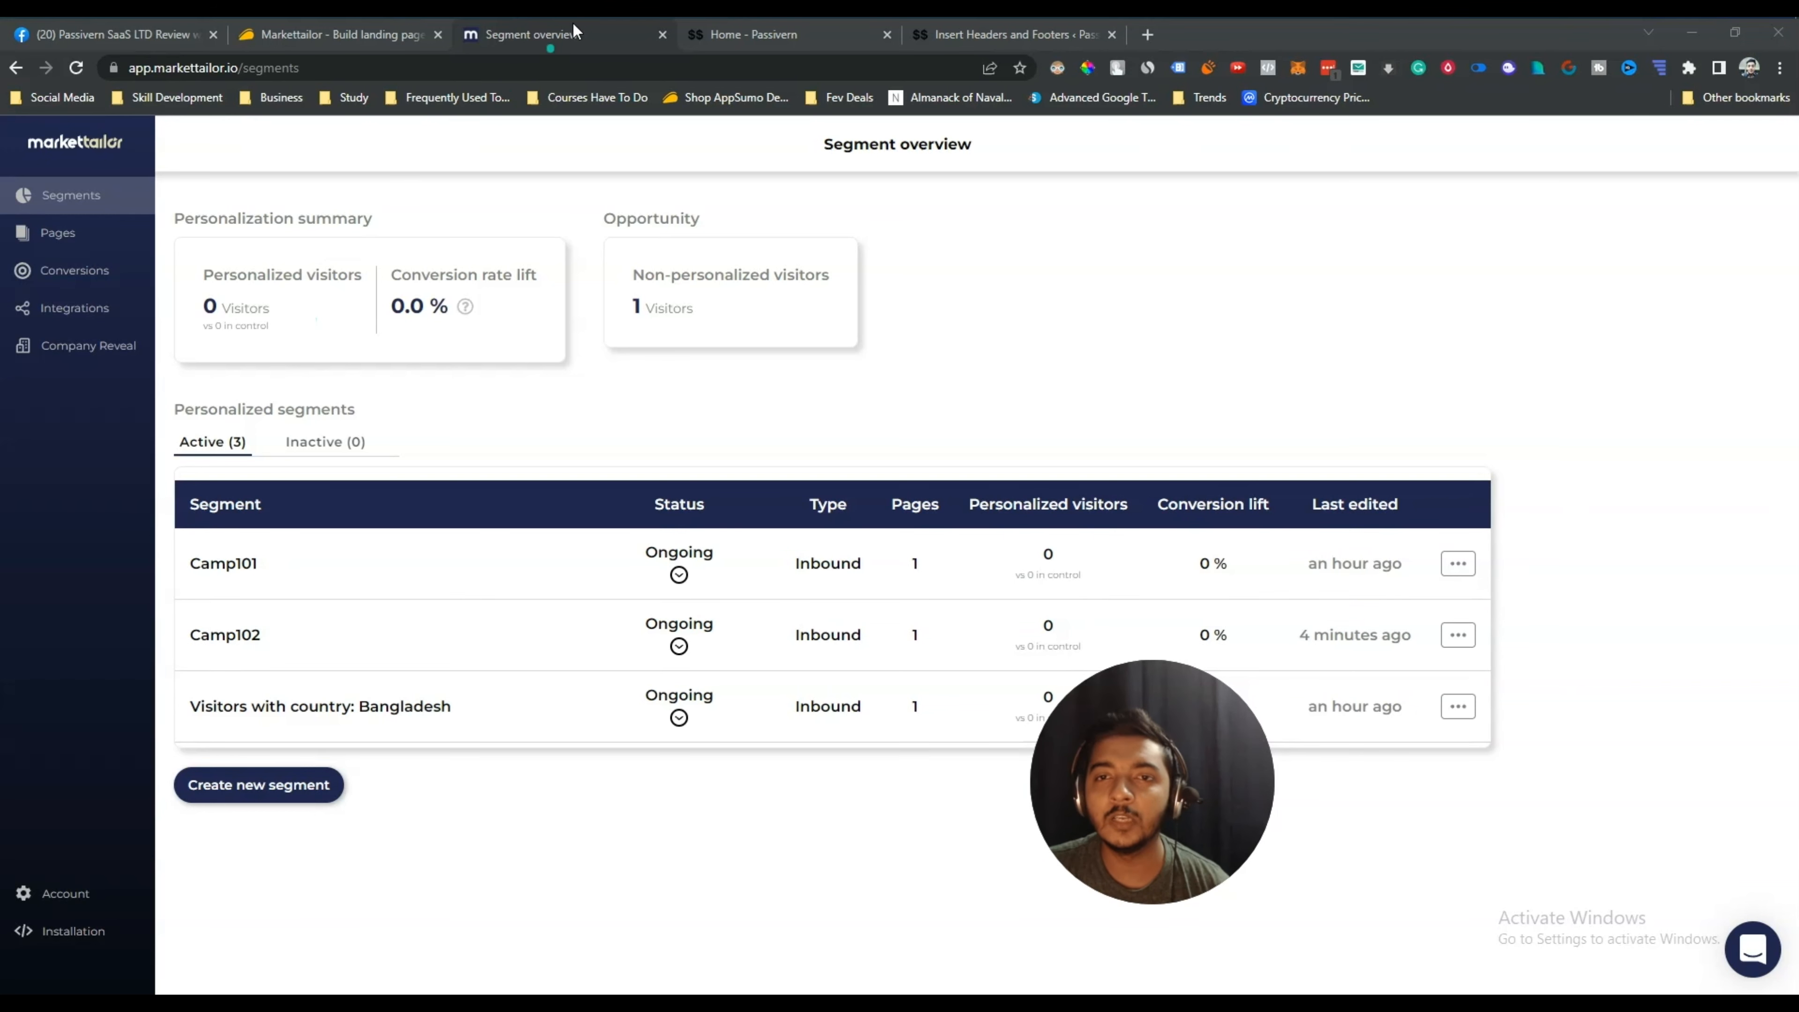
{"action": "key", "text": "ctrl+Tab"}
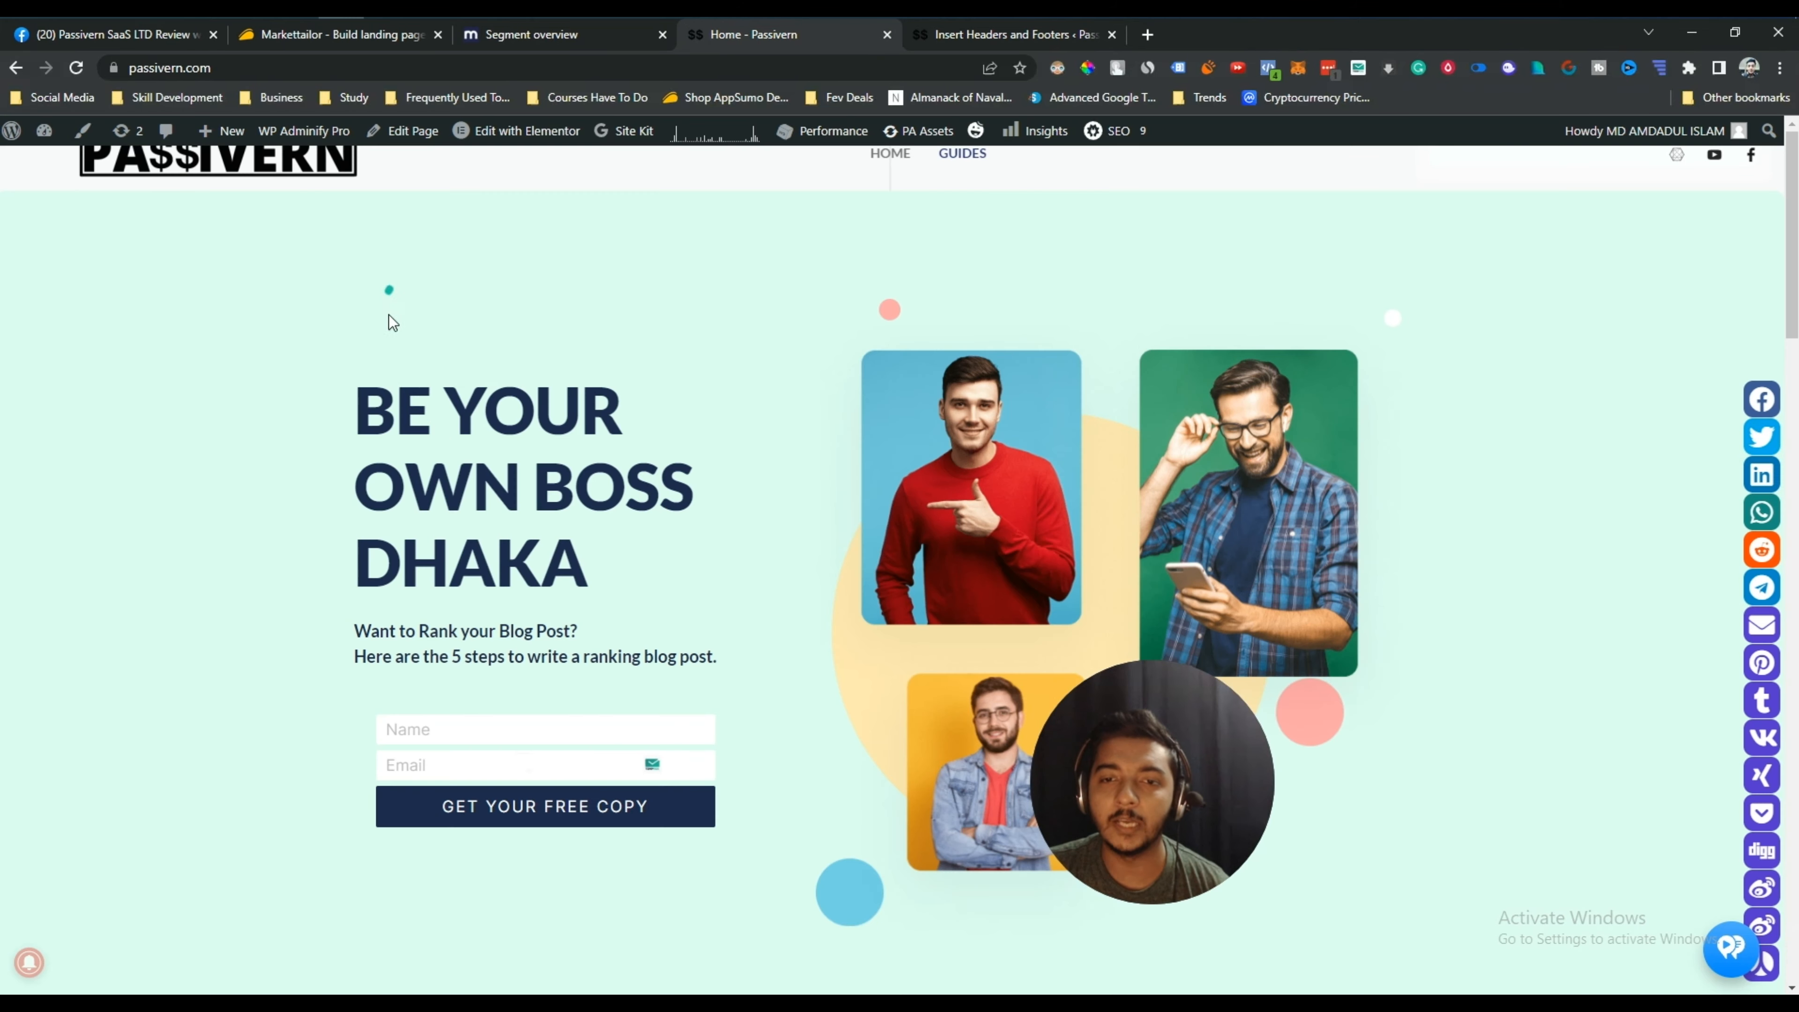
{"action": "key", "text": "ctrl+shift+Tab"}
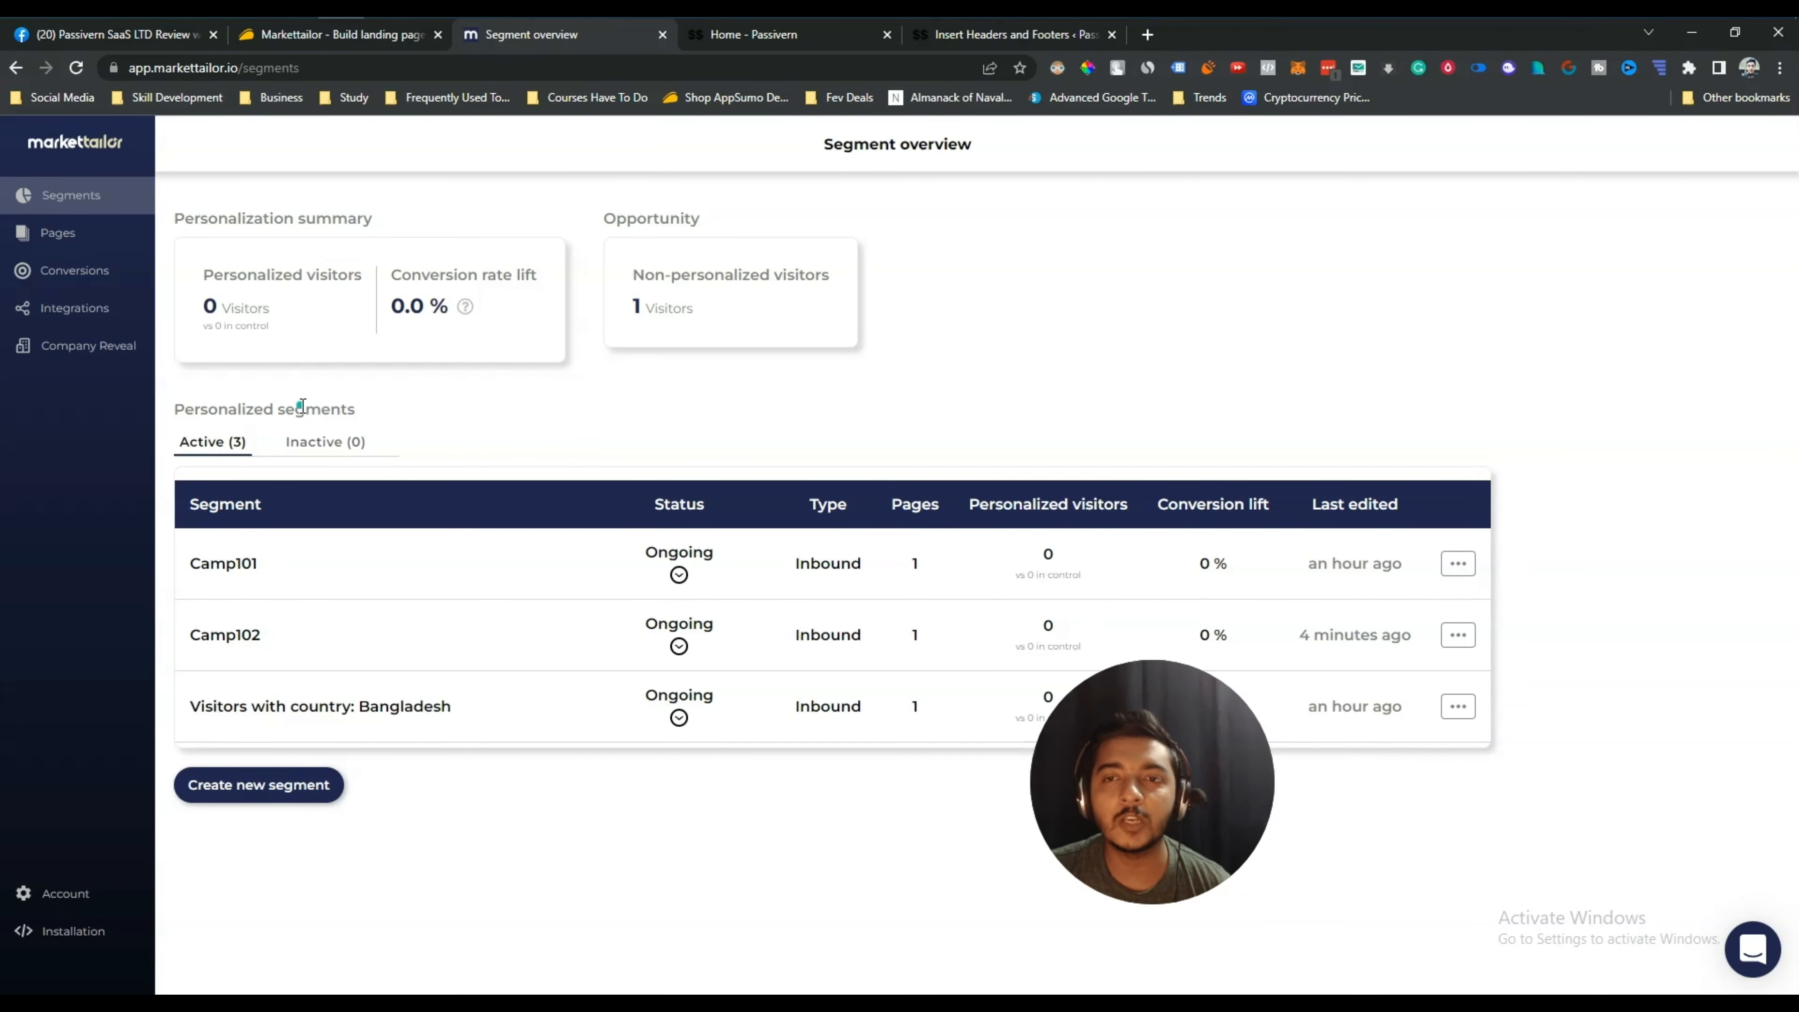
Review the personalized pages of Camp102 and the available CRM, conversion tracking and company lookup integrations.
{"action": "left_click", "coordinate": [104, 239]}
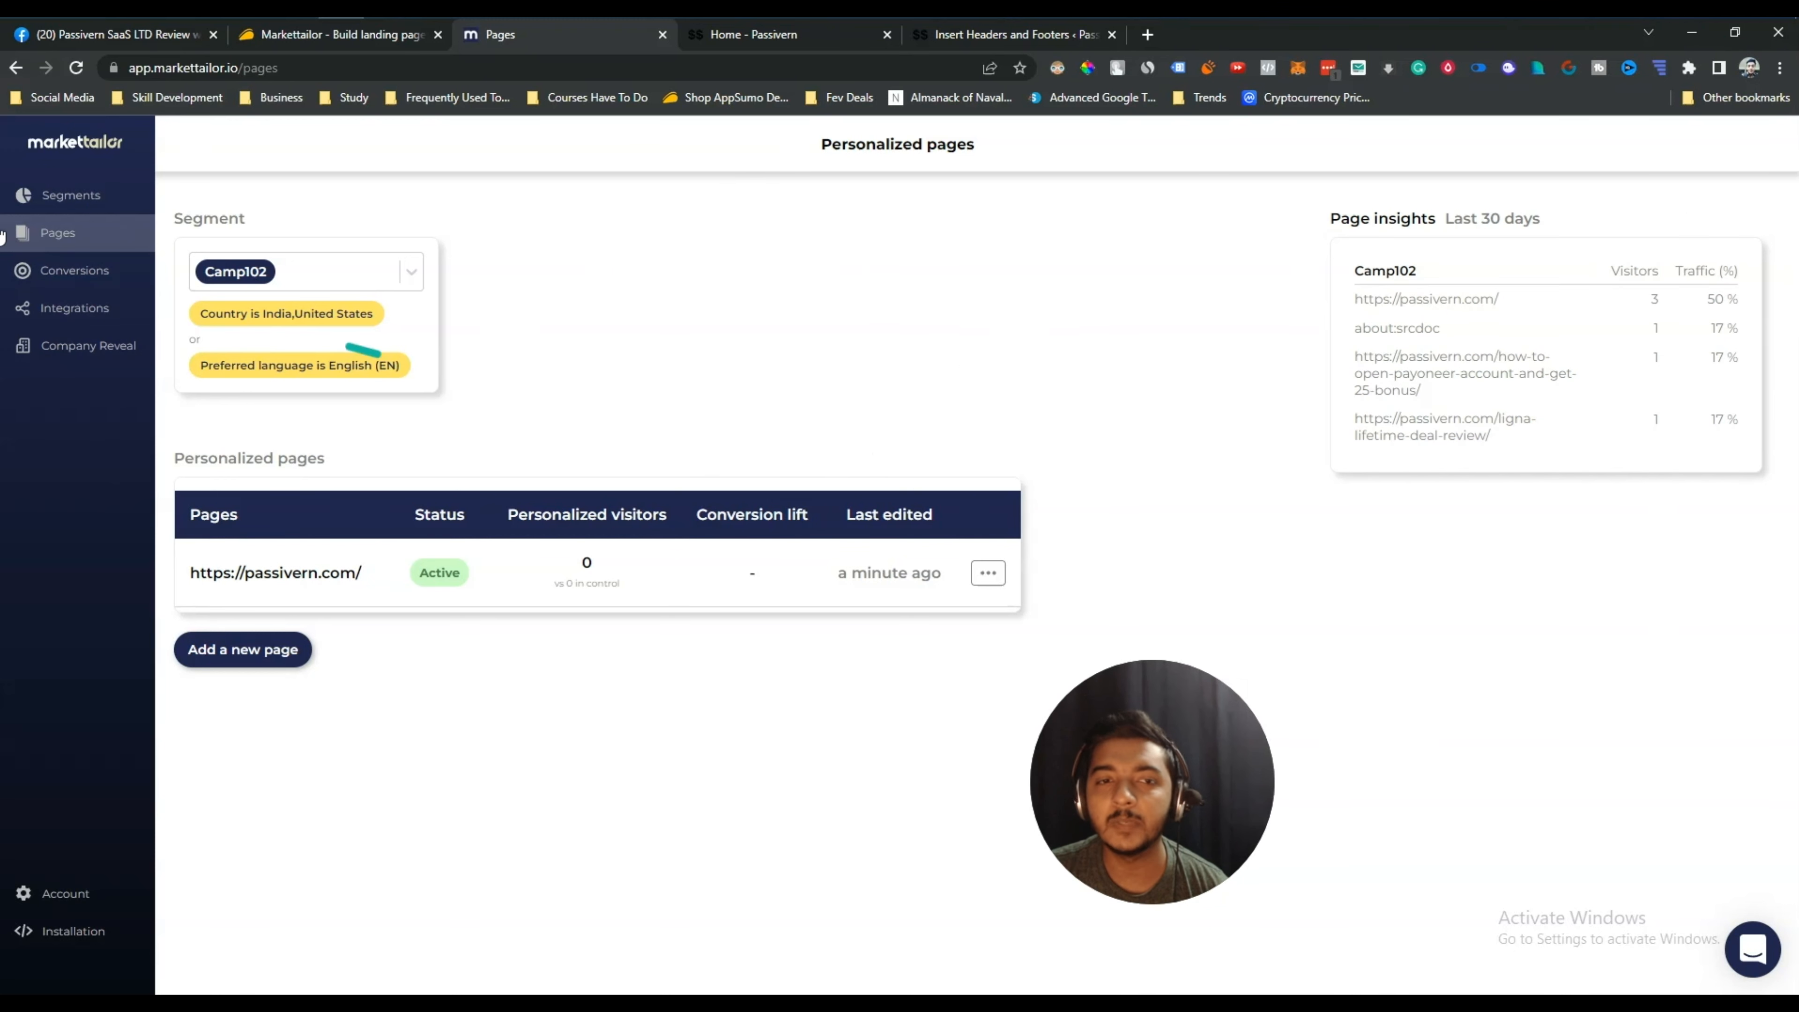
{"action": "left_click", "coordinate": [75, 307]}
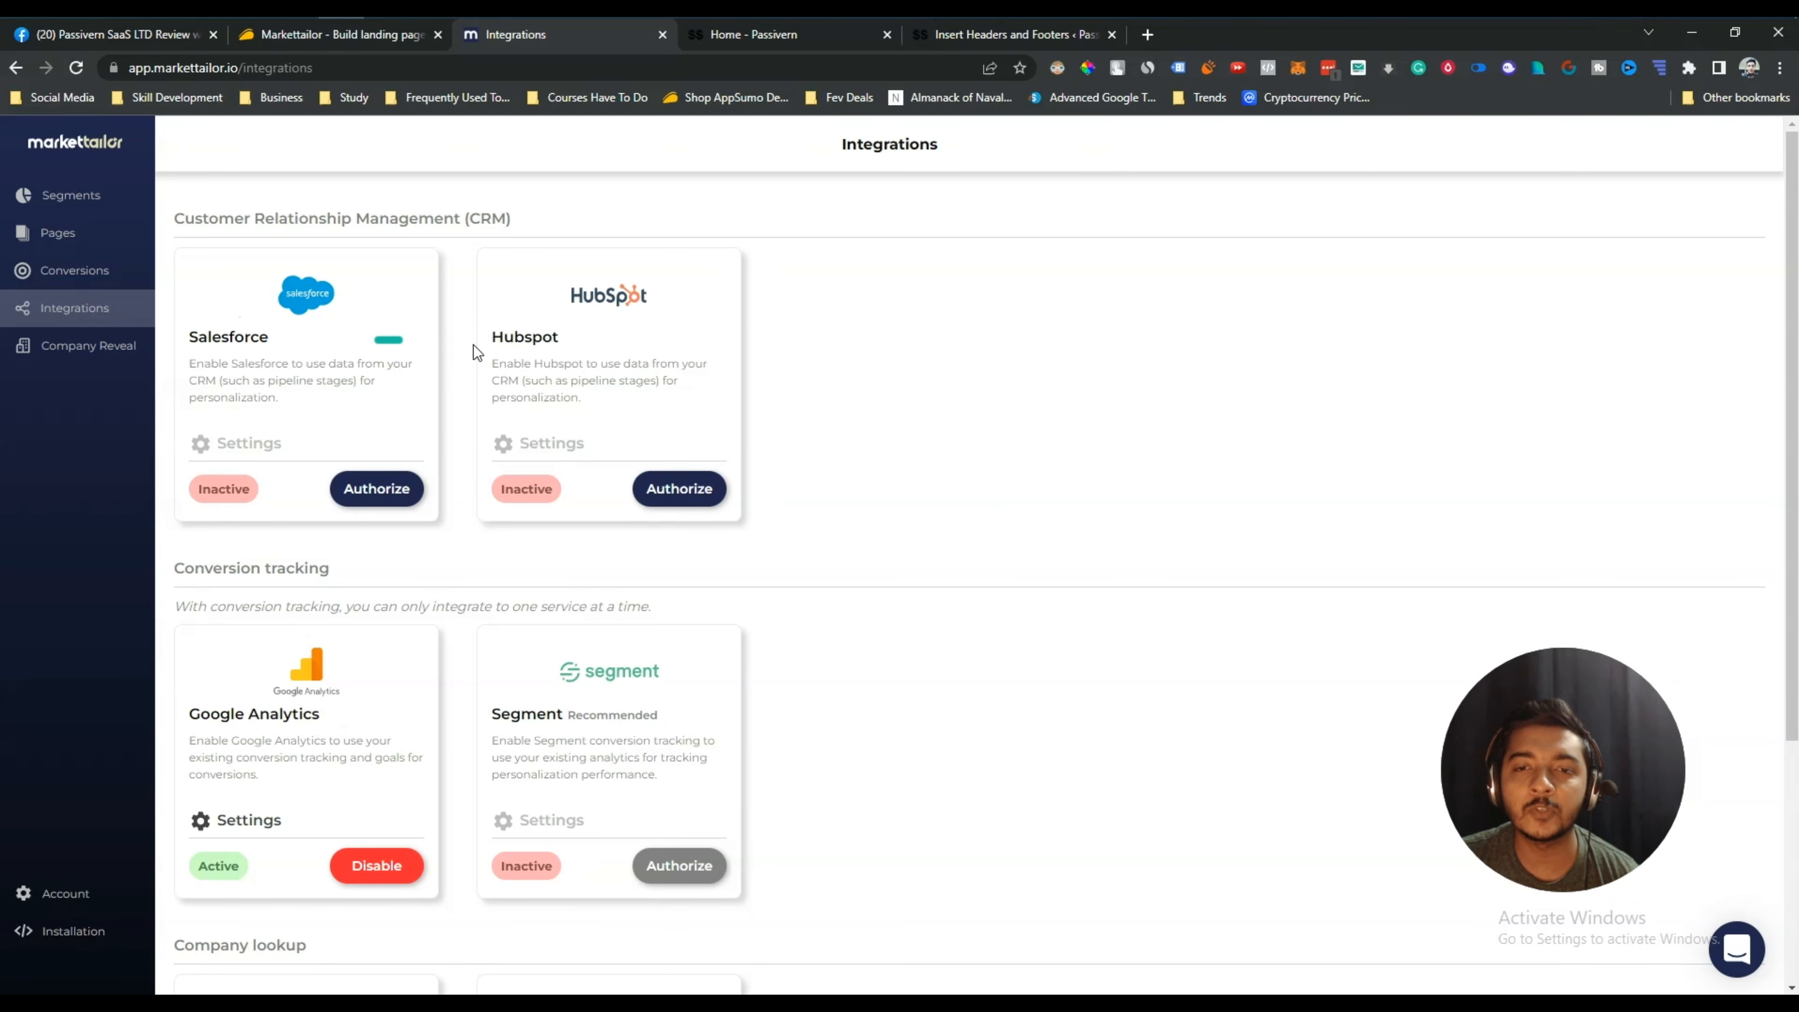
{"action": "scroll", "coordinate": [496, 376], "scroll_direction": "down", "scroll_amount": 3}
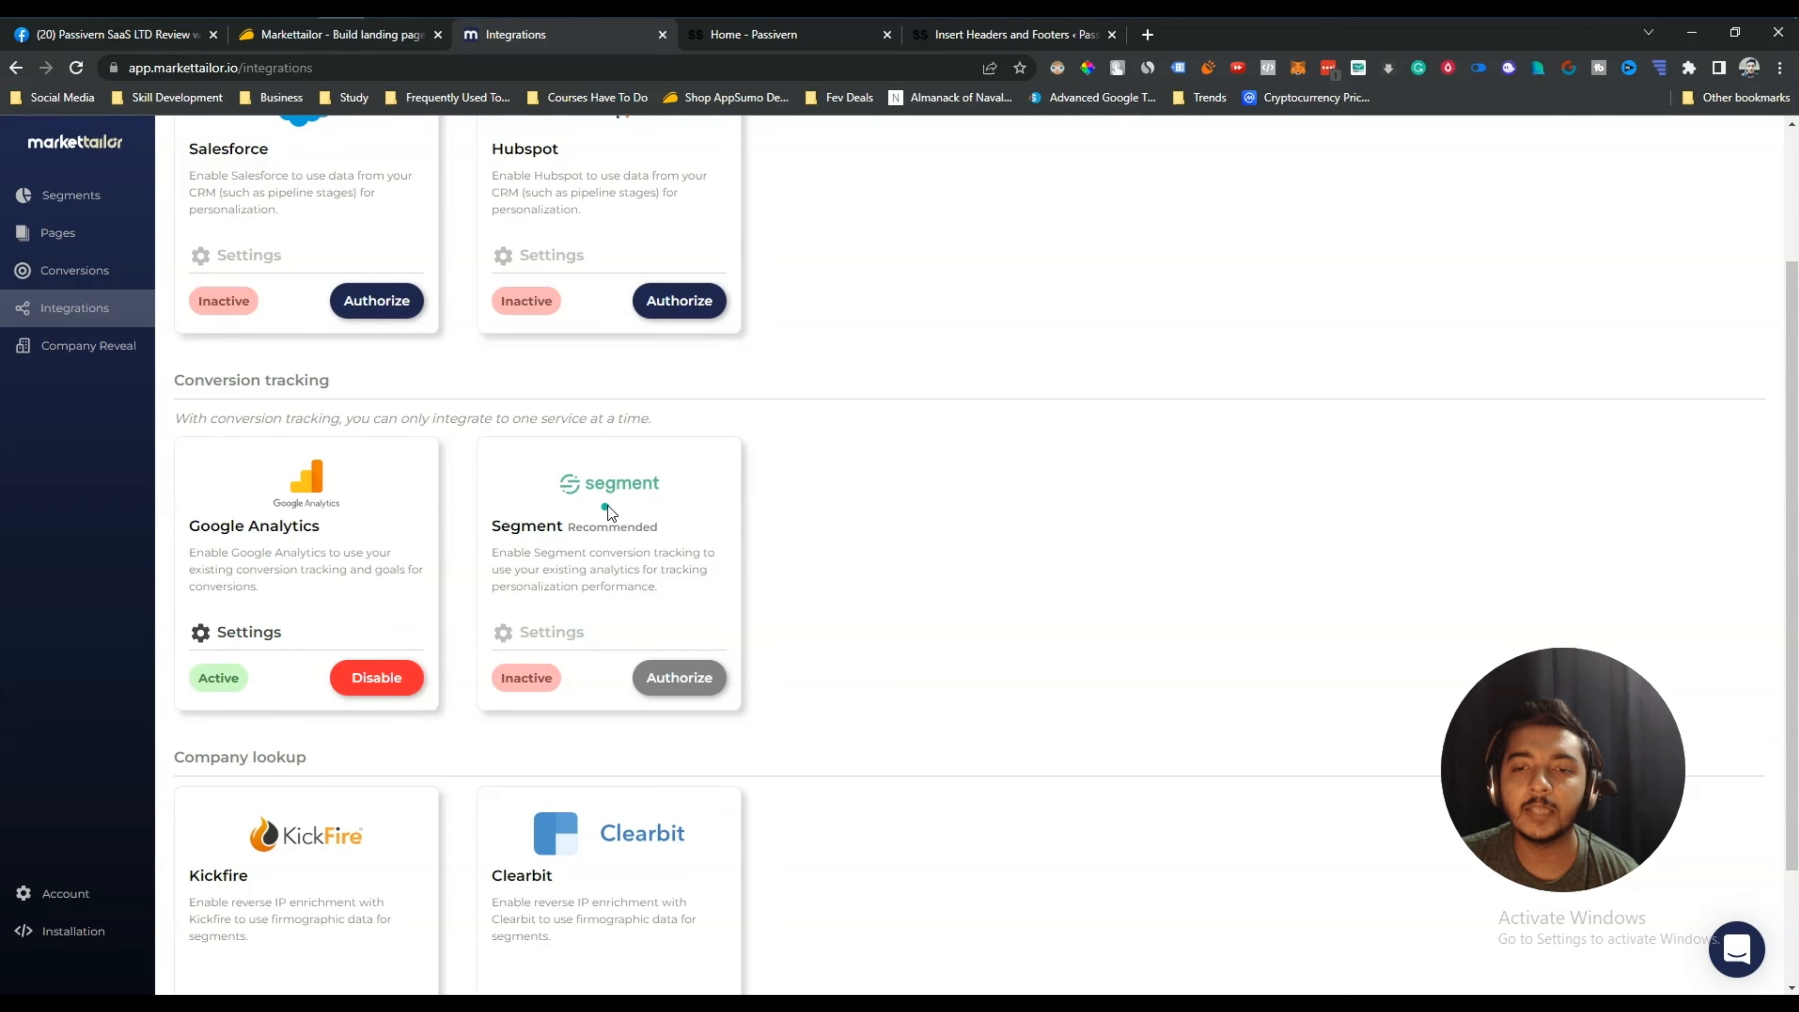
{"action": "scroll", "coordinate": [669, 524], "scroll_direction": "down", "scroll_amount": 2}
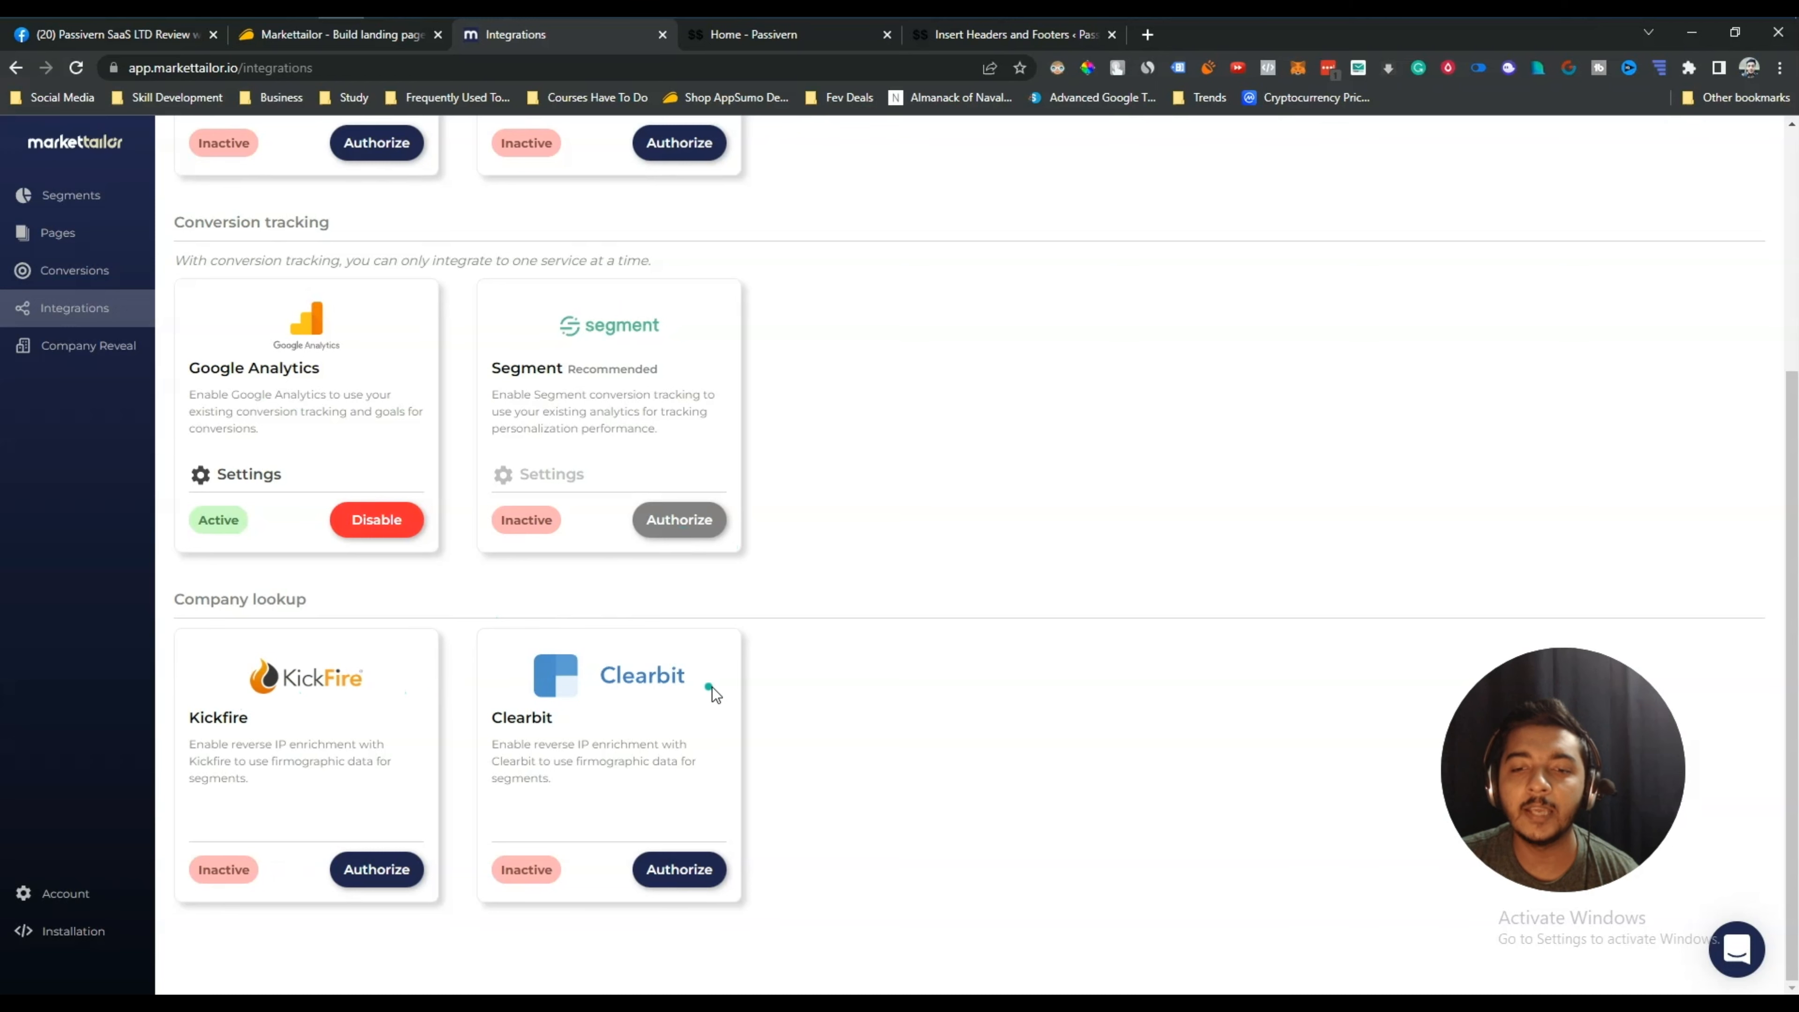
{"action": "scroll", "coordinate": [598, 723], "scroll_direction": "up", "scroll_amount": 1}
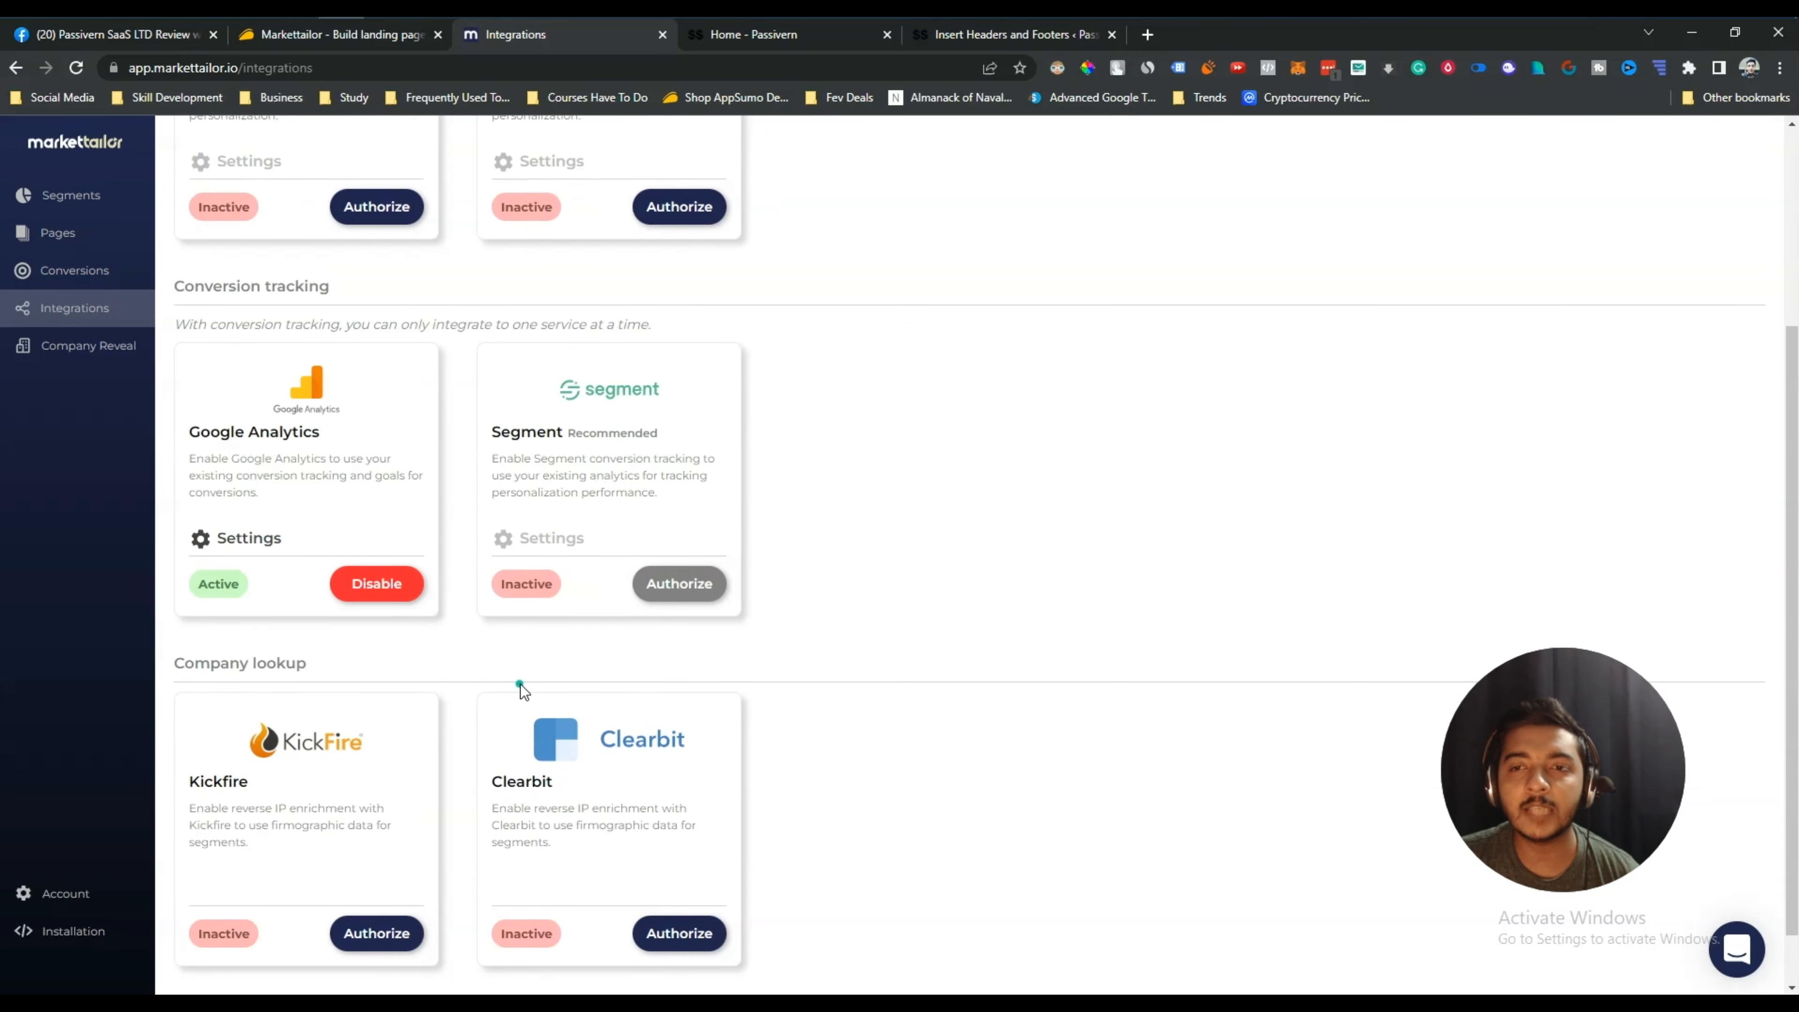
{"action": "left_click", "coordinate": [78, 206]}
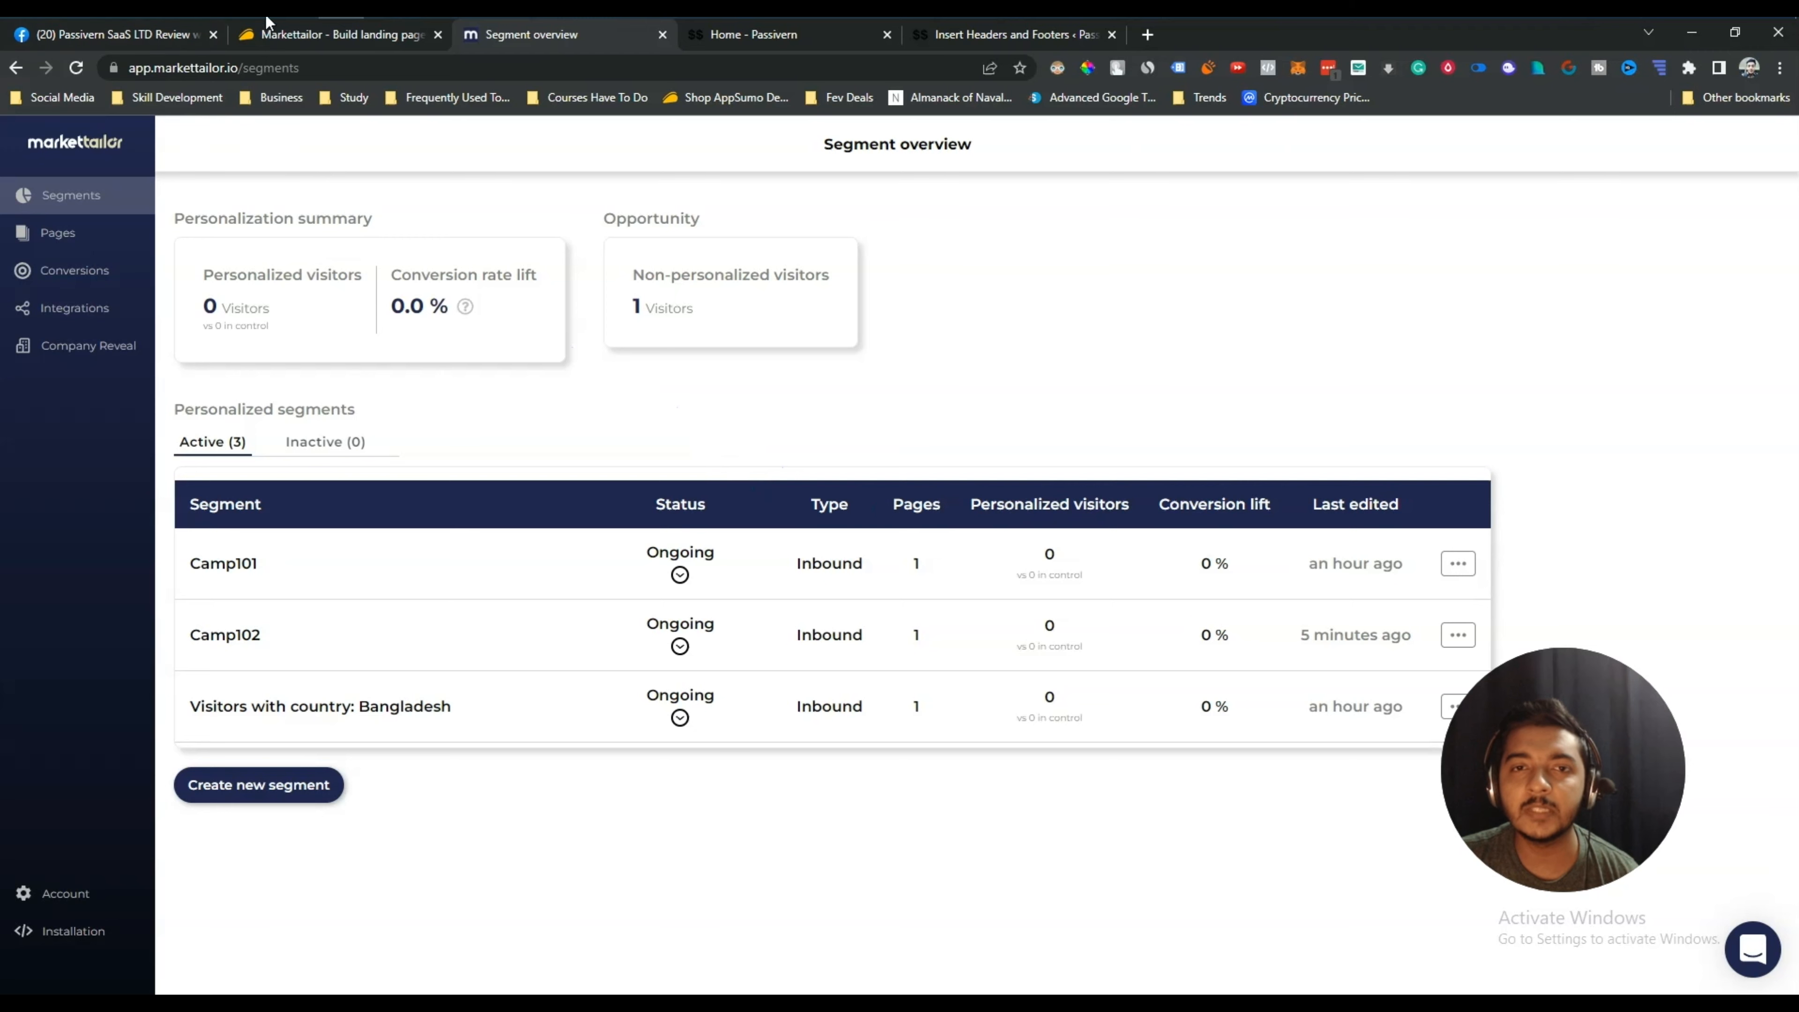
Switch to Markettailor's AppSumo deal page and examine the plans, included features and license tiers.
{"action": "left_click", "coordinate": [315, 34]}
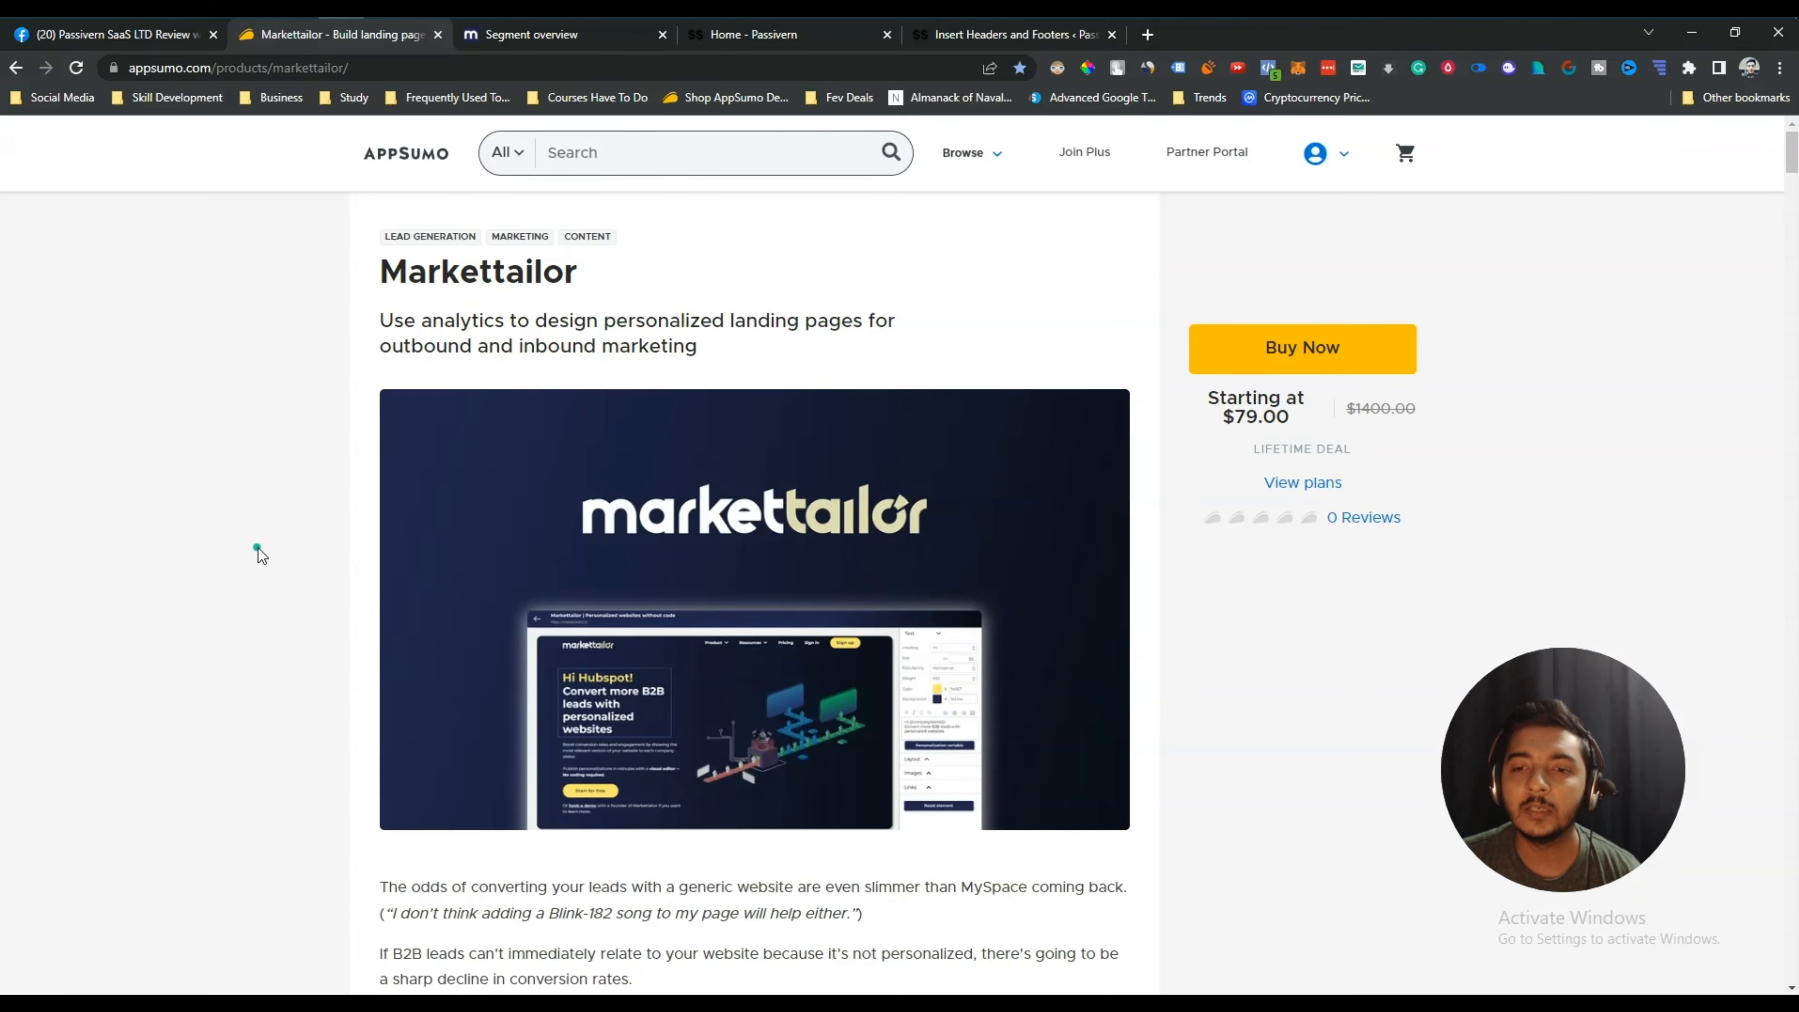
{"action": "scroll", "coordinate": [258, 550], "scroll_direction": "down", "scroll_amount": 20}
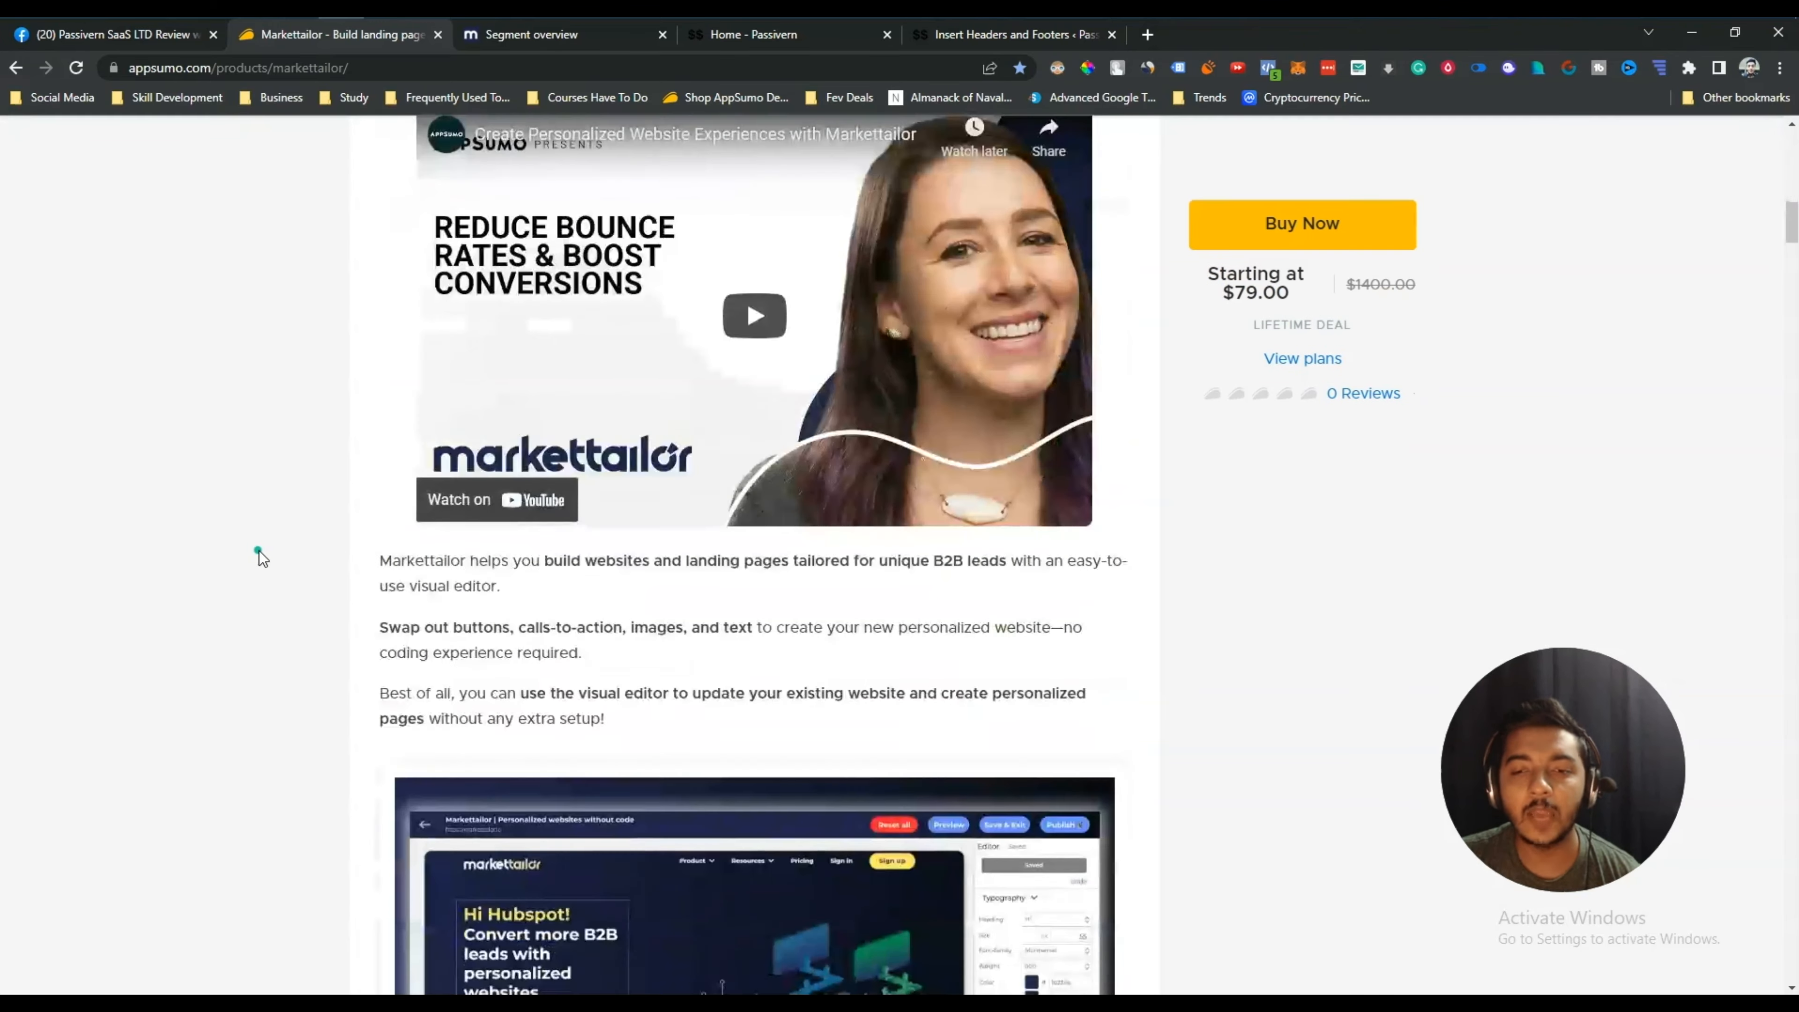
{"action": "scroll", "coordinate": [258, 551], "scroll_direction": "down", "scroll_amount": 20}
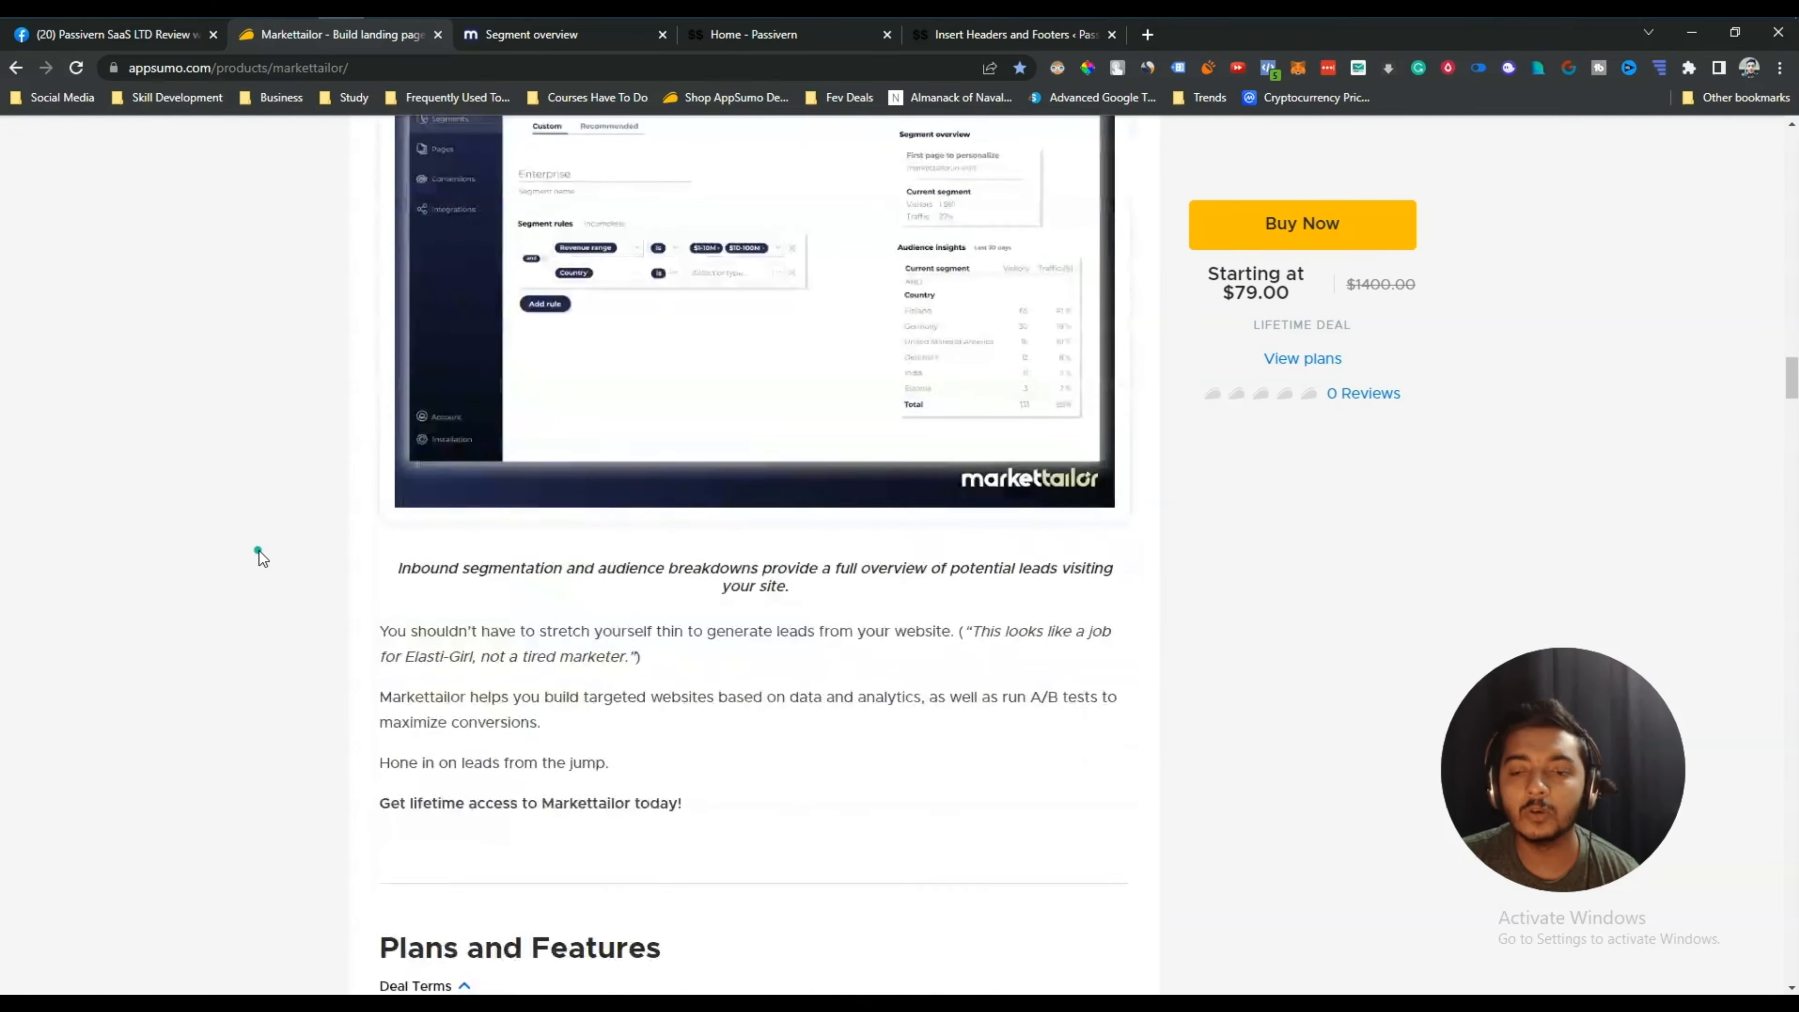
{"action": "scroll", "coordinate": [258, 552], "scroll_direction": "down", "scroll_amount": 8}
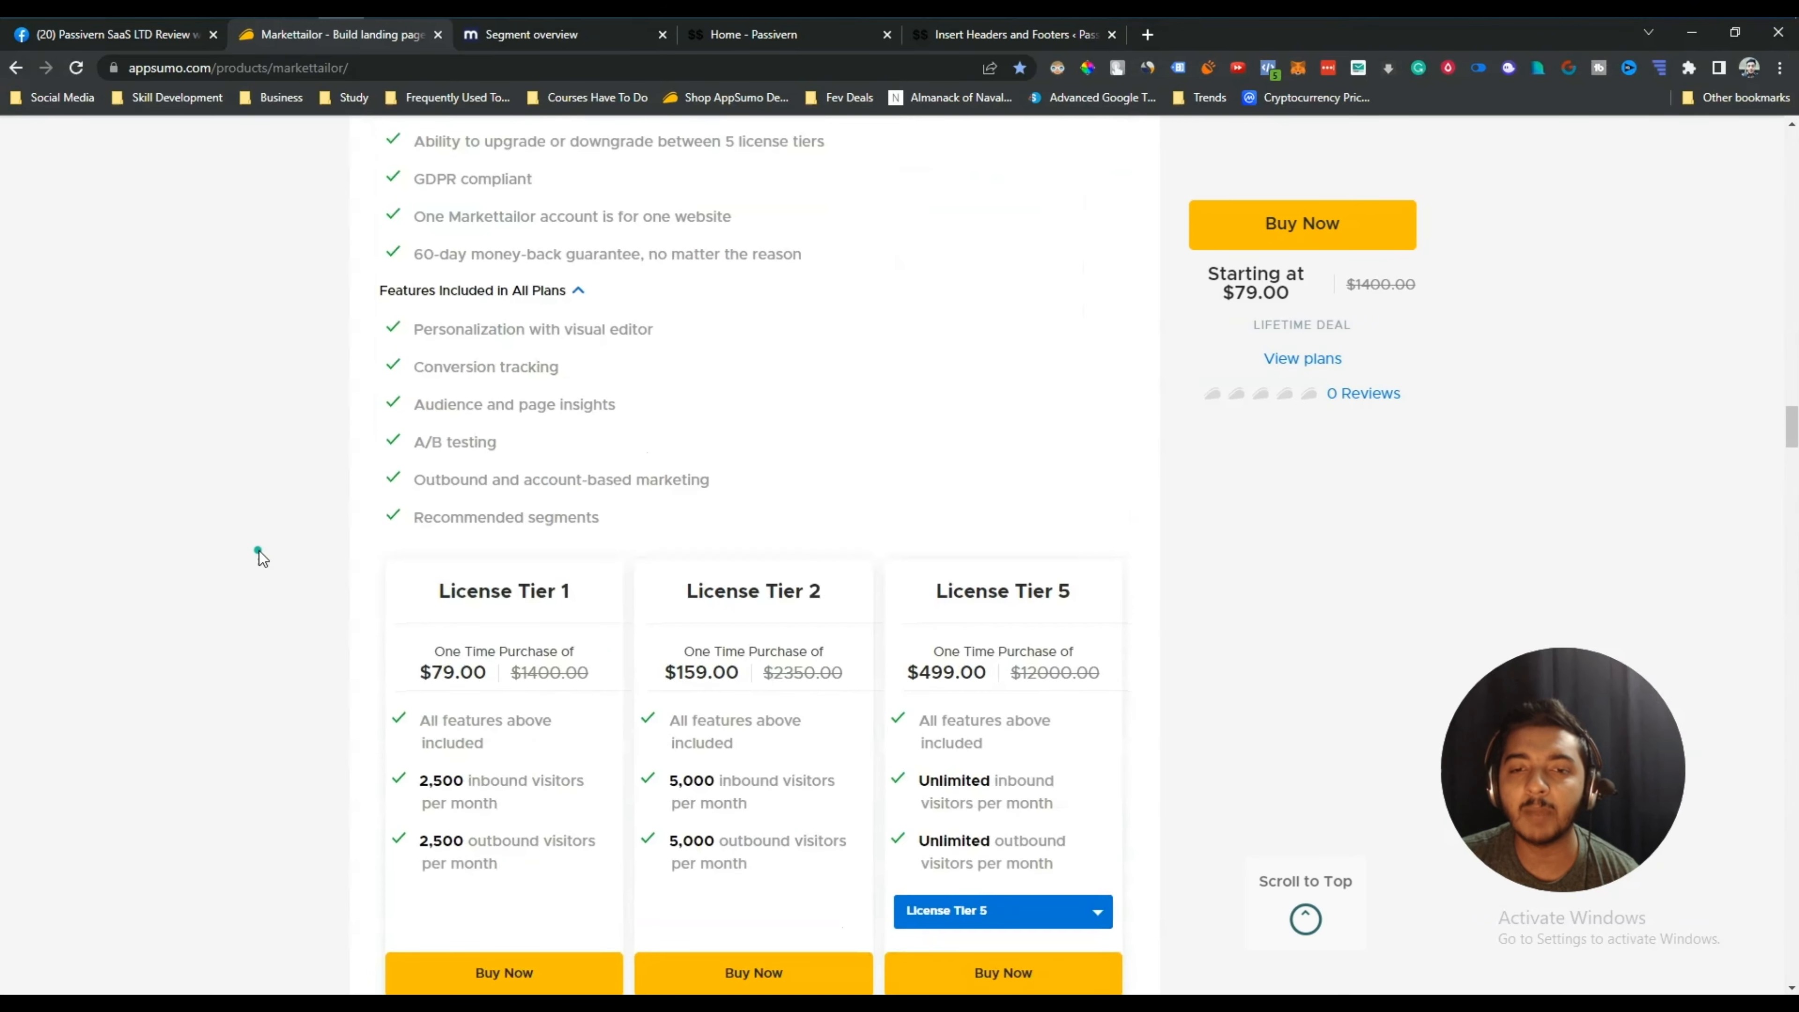
Examine the product description, deal terms, included features and license tiers on Markettailor's AppSumo deal page.
{"action": "scroll", "coordinate": [259, 552], "scroll_direction": "up", "scroll_amount": 20}
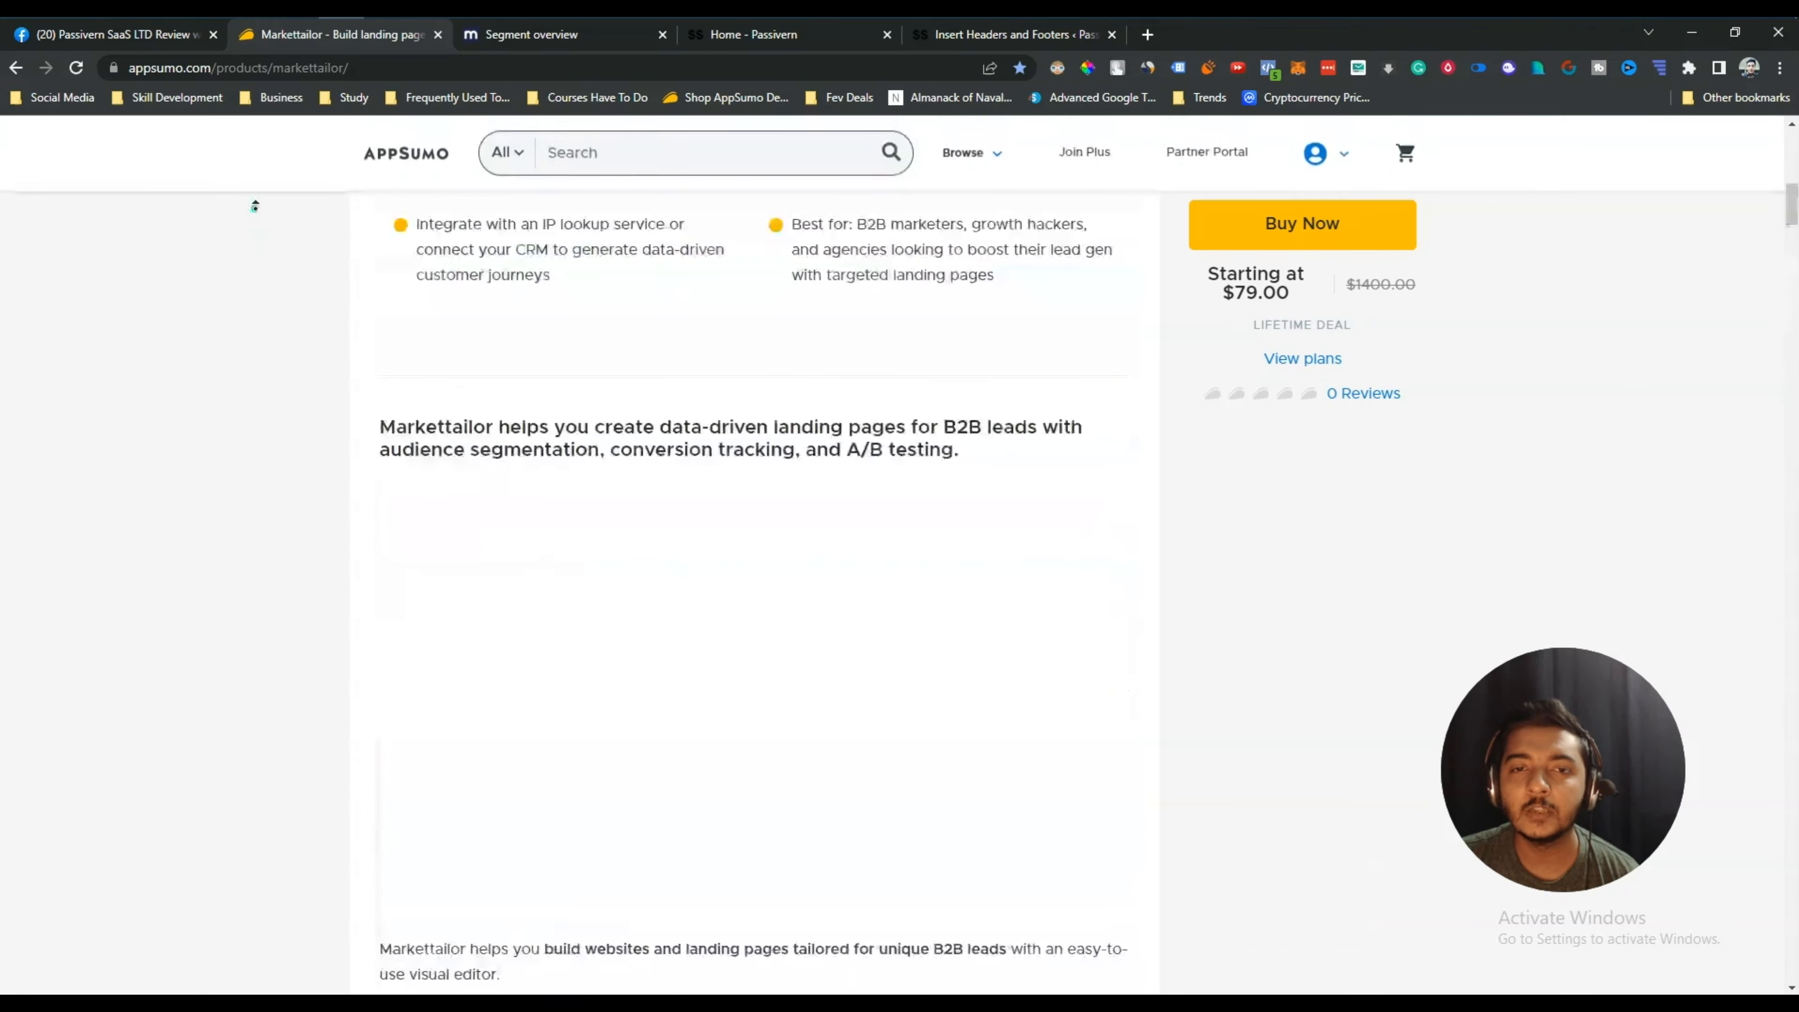
{"action": "scroll", "coordinate": [278, 244], "scroll_direction": "down", "scroll_amount": 20}
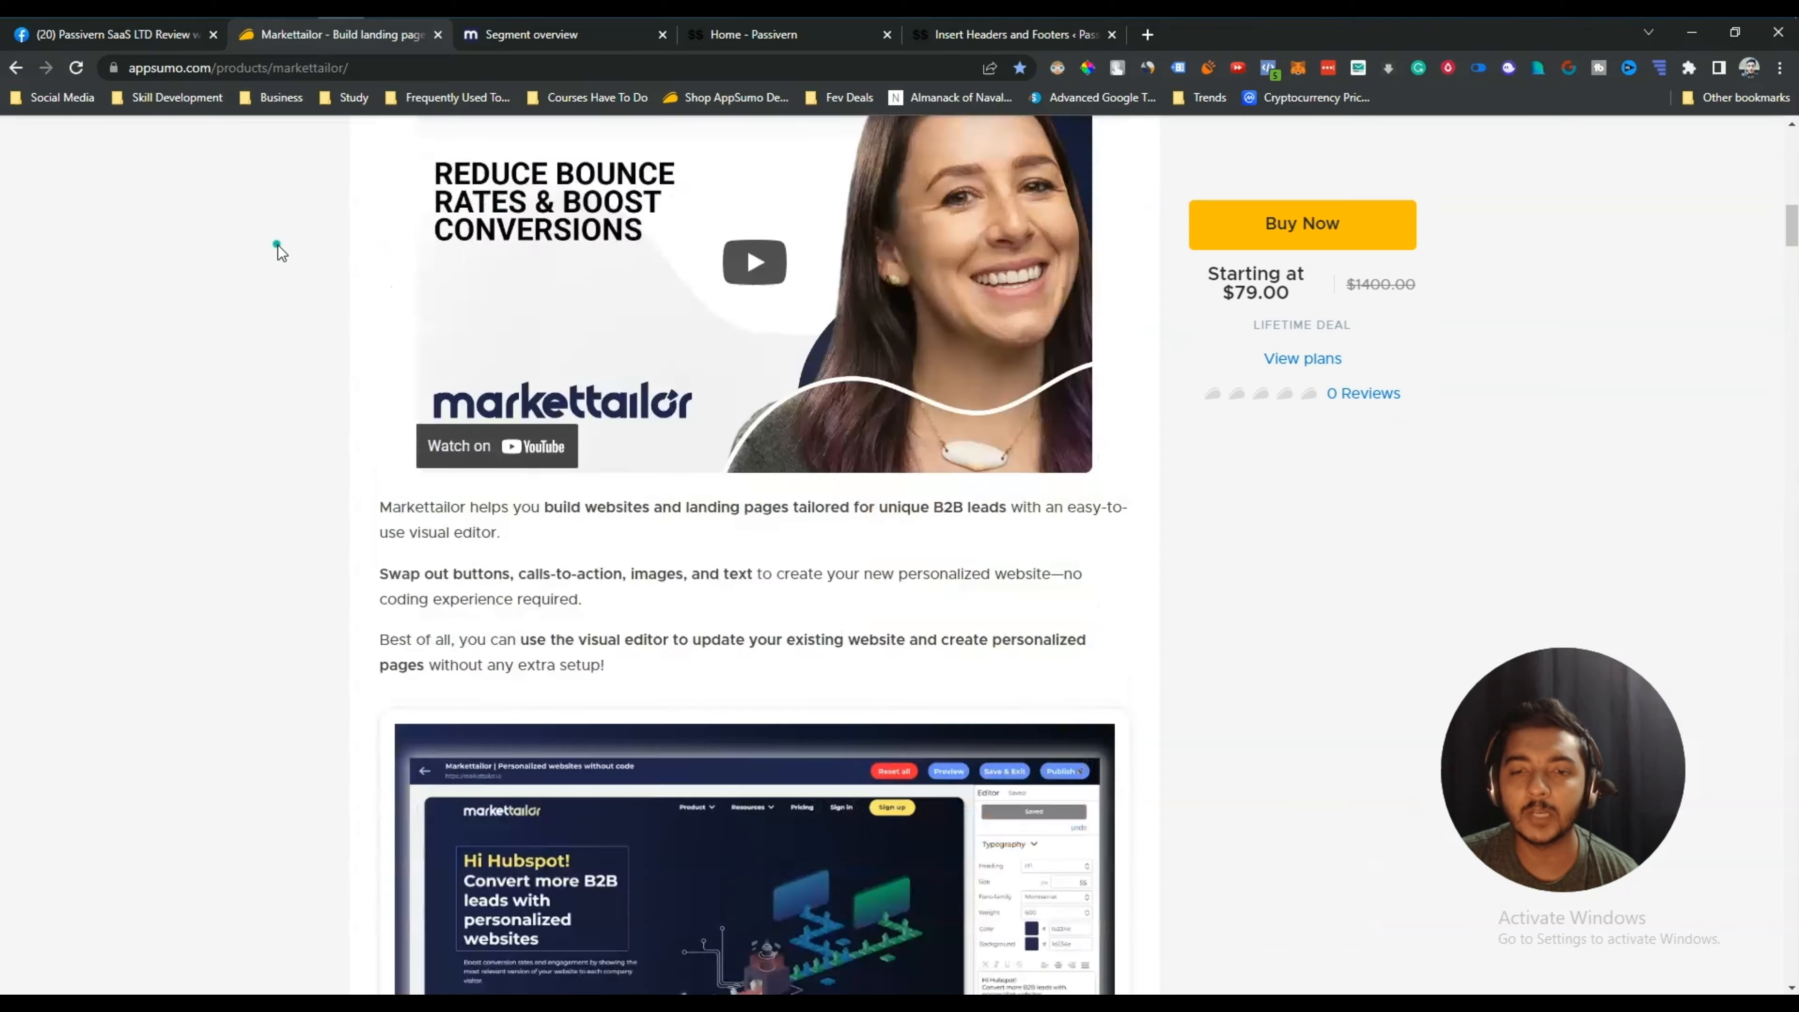
{"action": "scroll", "coordinate": [278, 244], "scroll_direction": "down", "scroll_amount": 15}
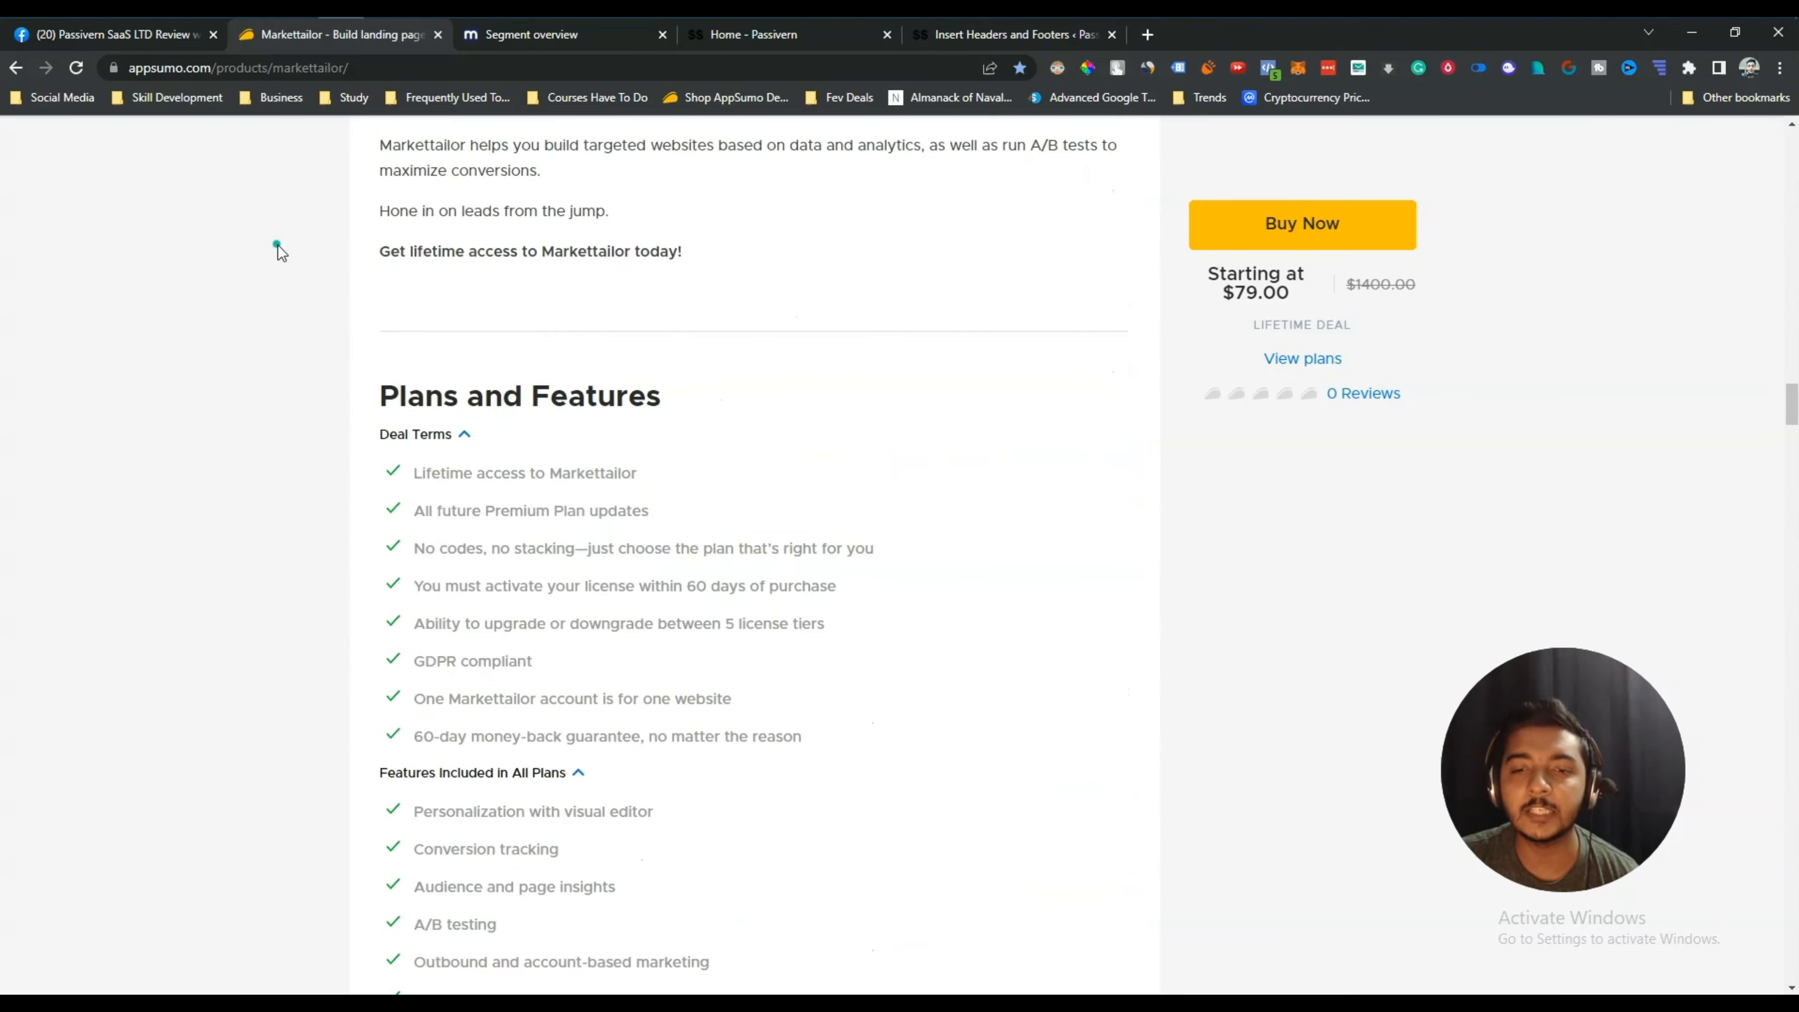
{"action": "left_click_drag", "start_coordinate": [917, 489], "coordinate": [990, 488]}
{"action": "left_click", "coordinate": [990, 488]}
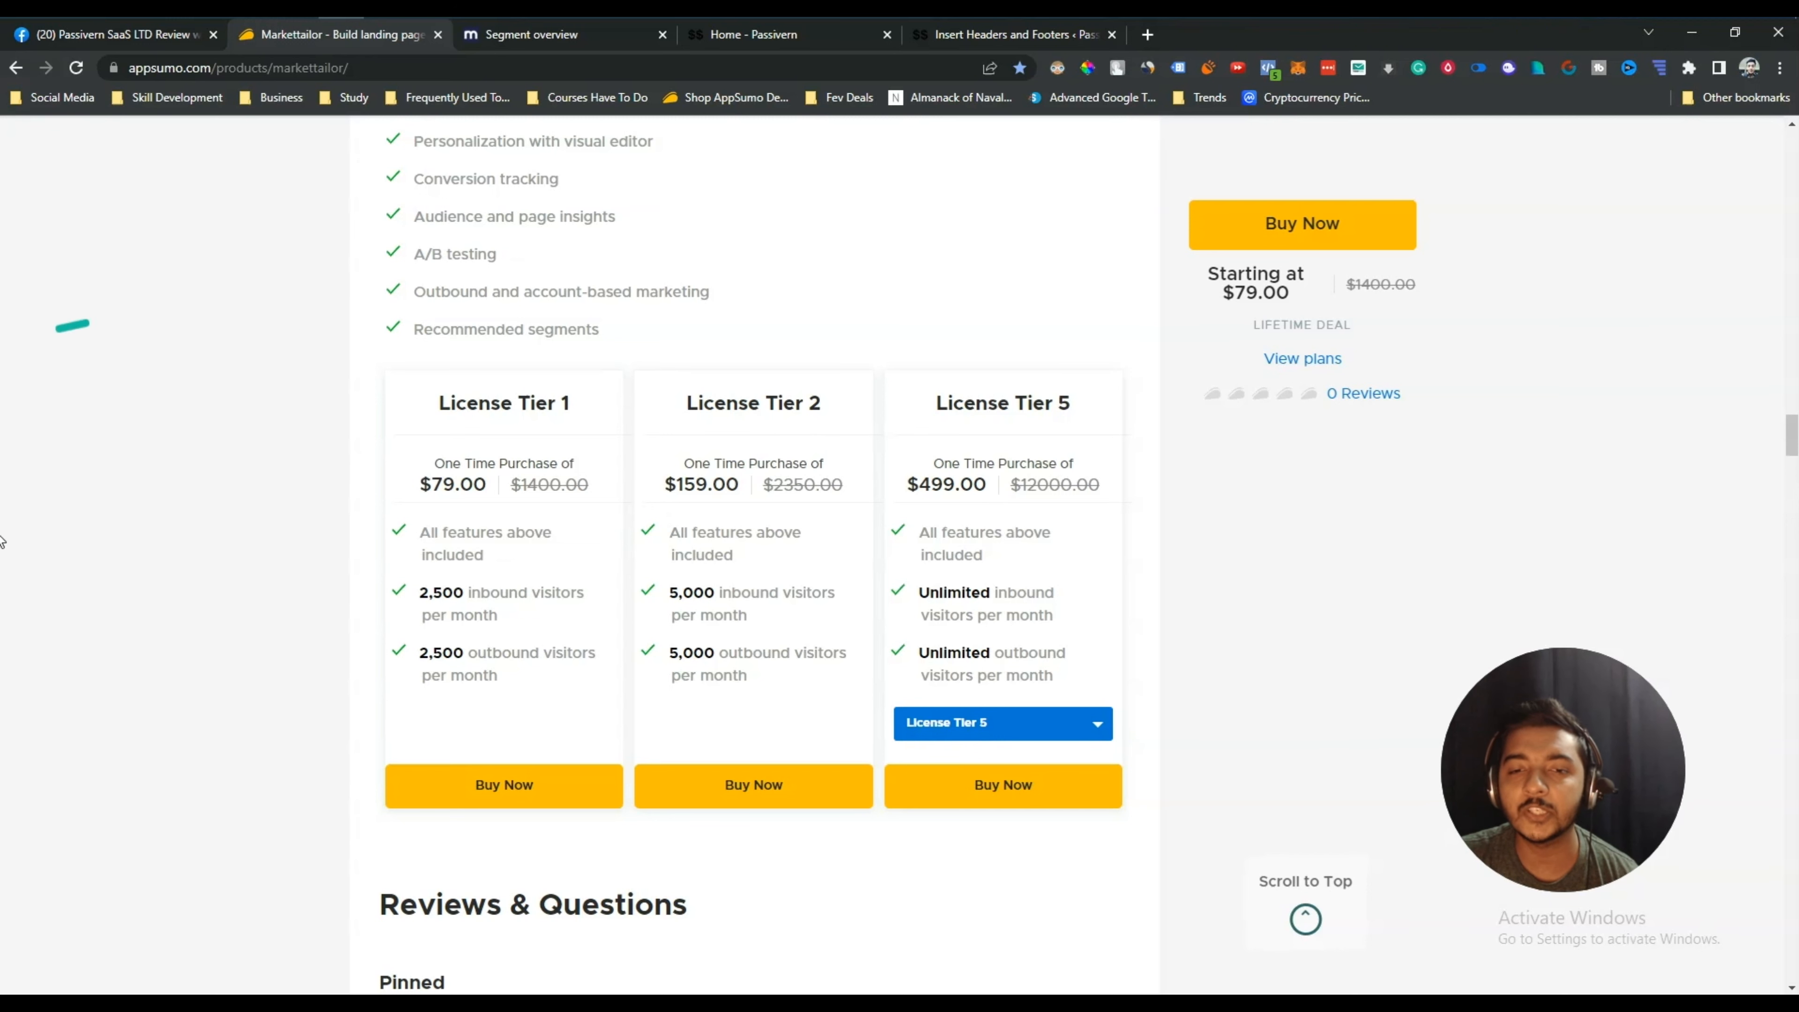
{"action": "scroll", "coordinate": [296, 723], "scroll_direction": "up", "scroll_amount": 15}
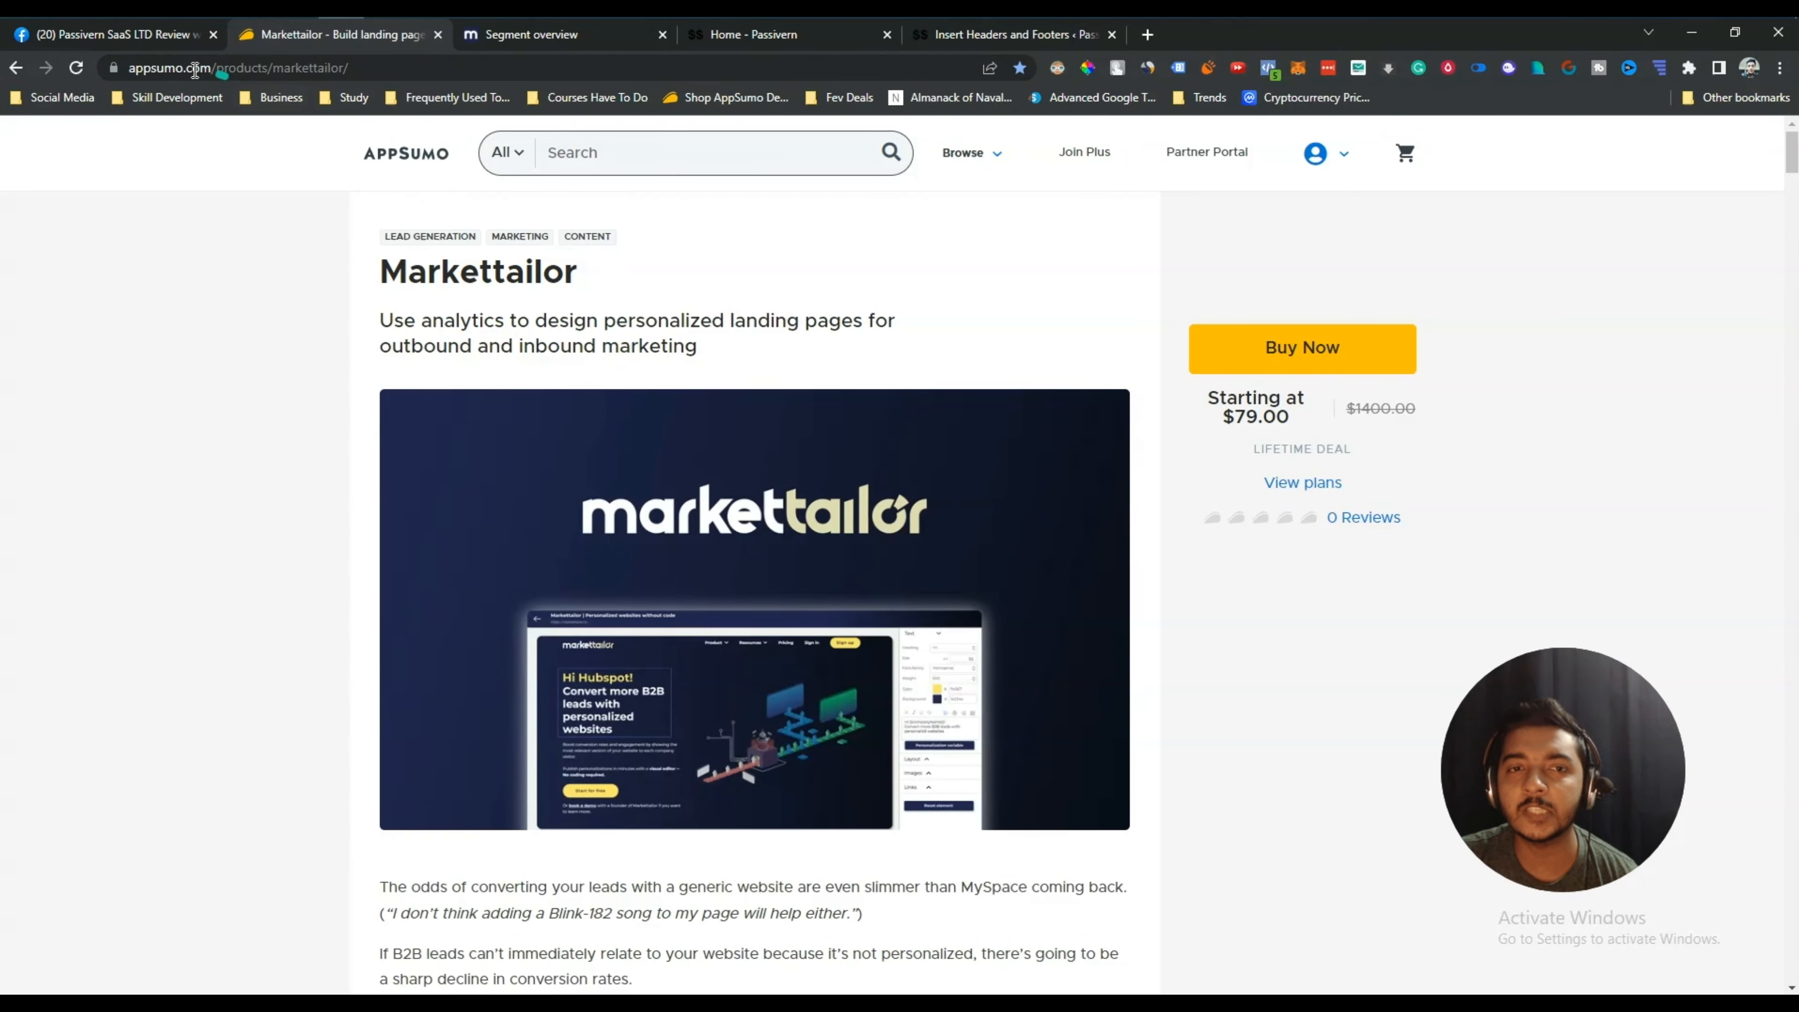
Switch to the Passivern Facebook group, and look over the live Passivern home page.
{"action": "left_click", "coordinate": [126, 45]}
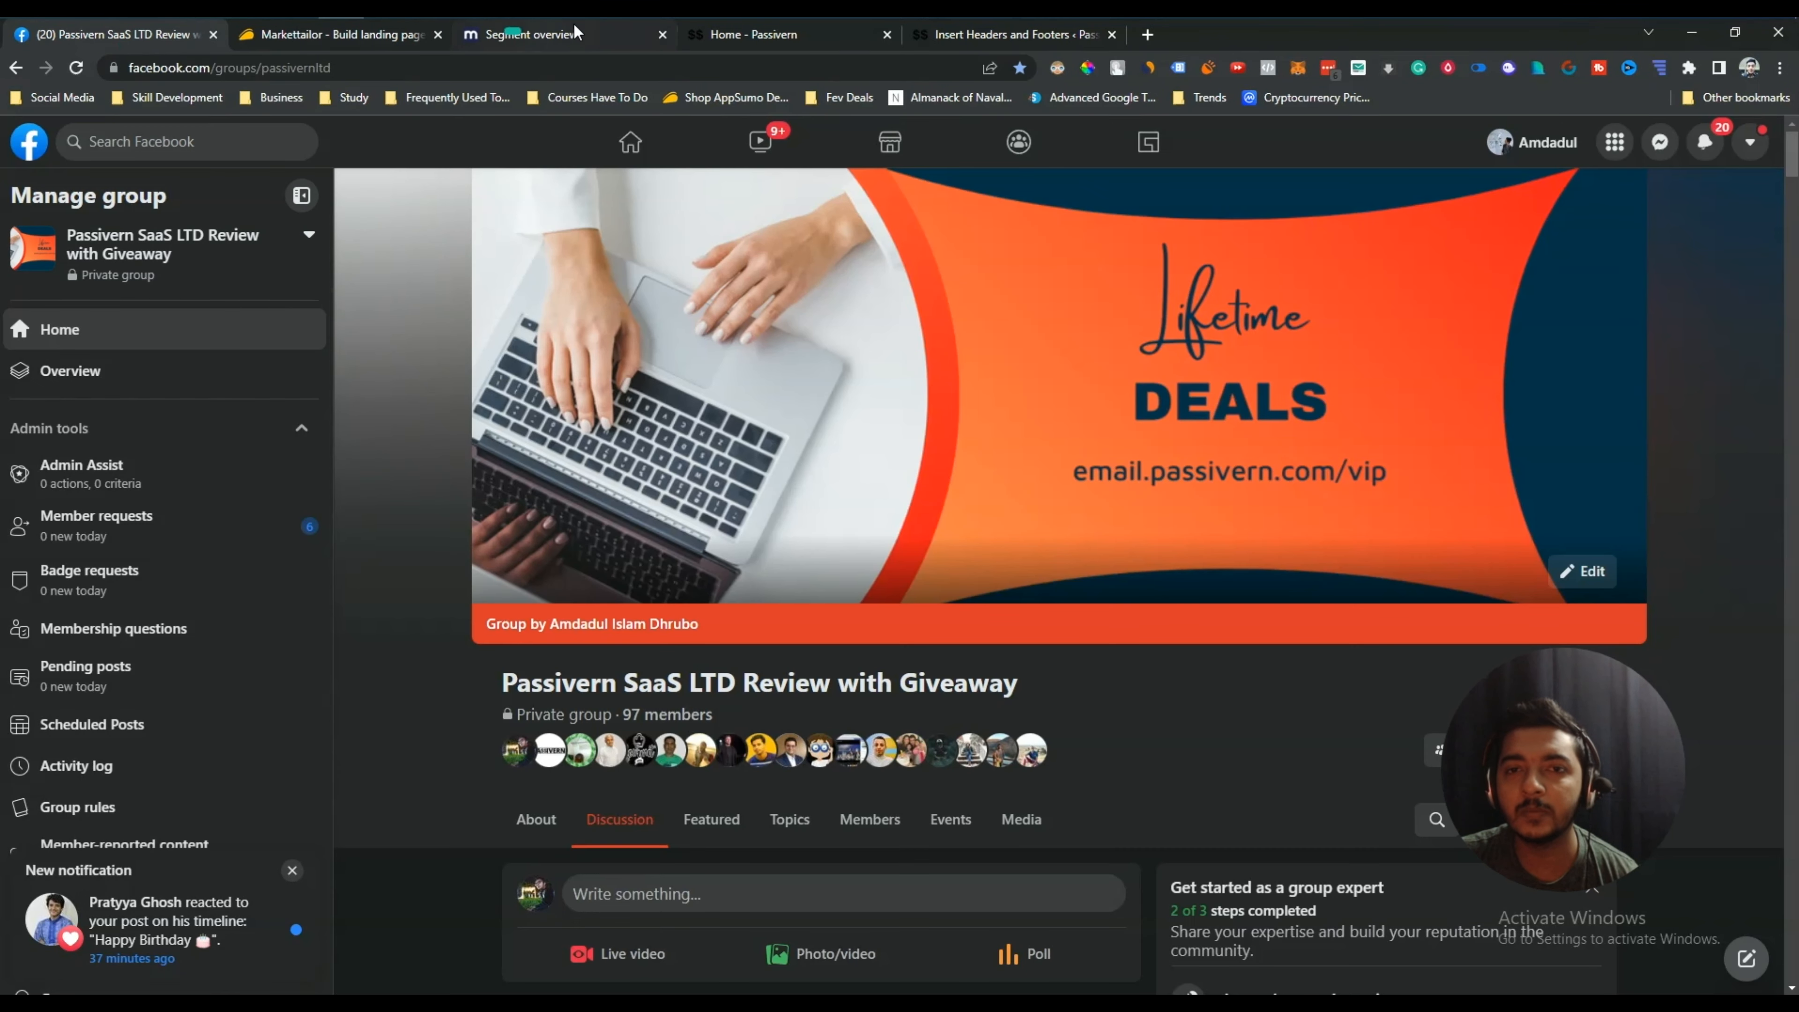
{"action": "left_click", "coordinate": [753, 34]}
{"action": "scroll", "coordinate": [458, 478], "scroll_direction": "down", "scroll_amount": 4}
{"action": "scroll", "coordinate": [458, 478], "scroll_direction": "up", "scroll_amount": 4}
Browse the posts in the Passivern SaaS LTD Review with Giveaway Facebook group, and return to Markettailor's AppSumo deal page.
{"action": "left_click", "coordinate": [94, 40]}
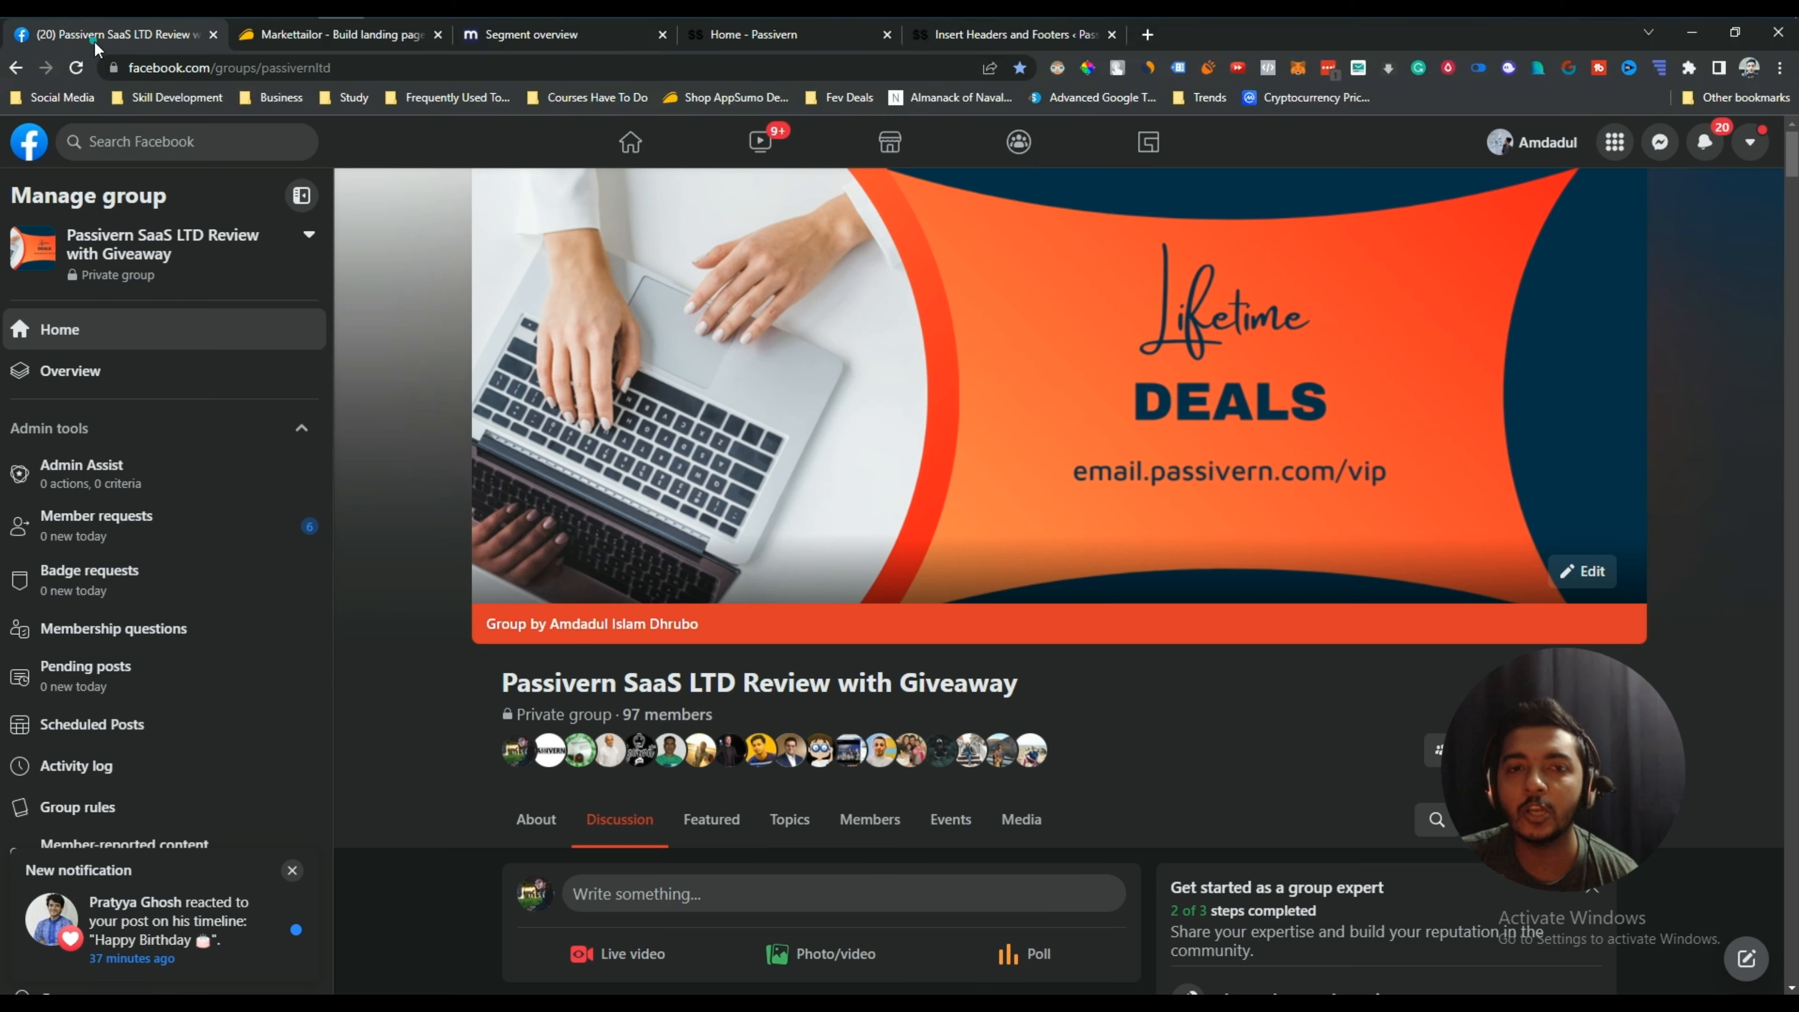
{"action": "scroll", "coordinate": [415, 570], "scroll_direction": "down", "scroll_amount": 5}
{"action": "scroll", "coordinate": [416, 569], "scroll_direction": "down", "scroll_amount": 10}
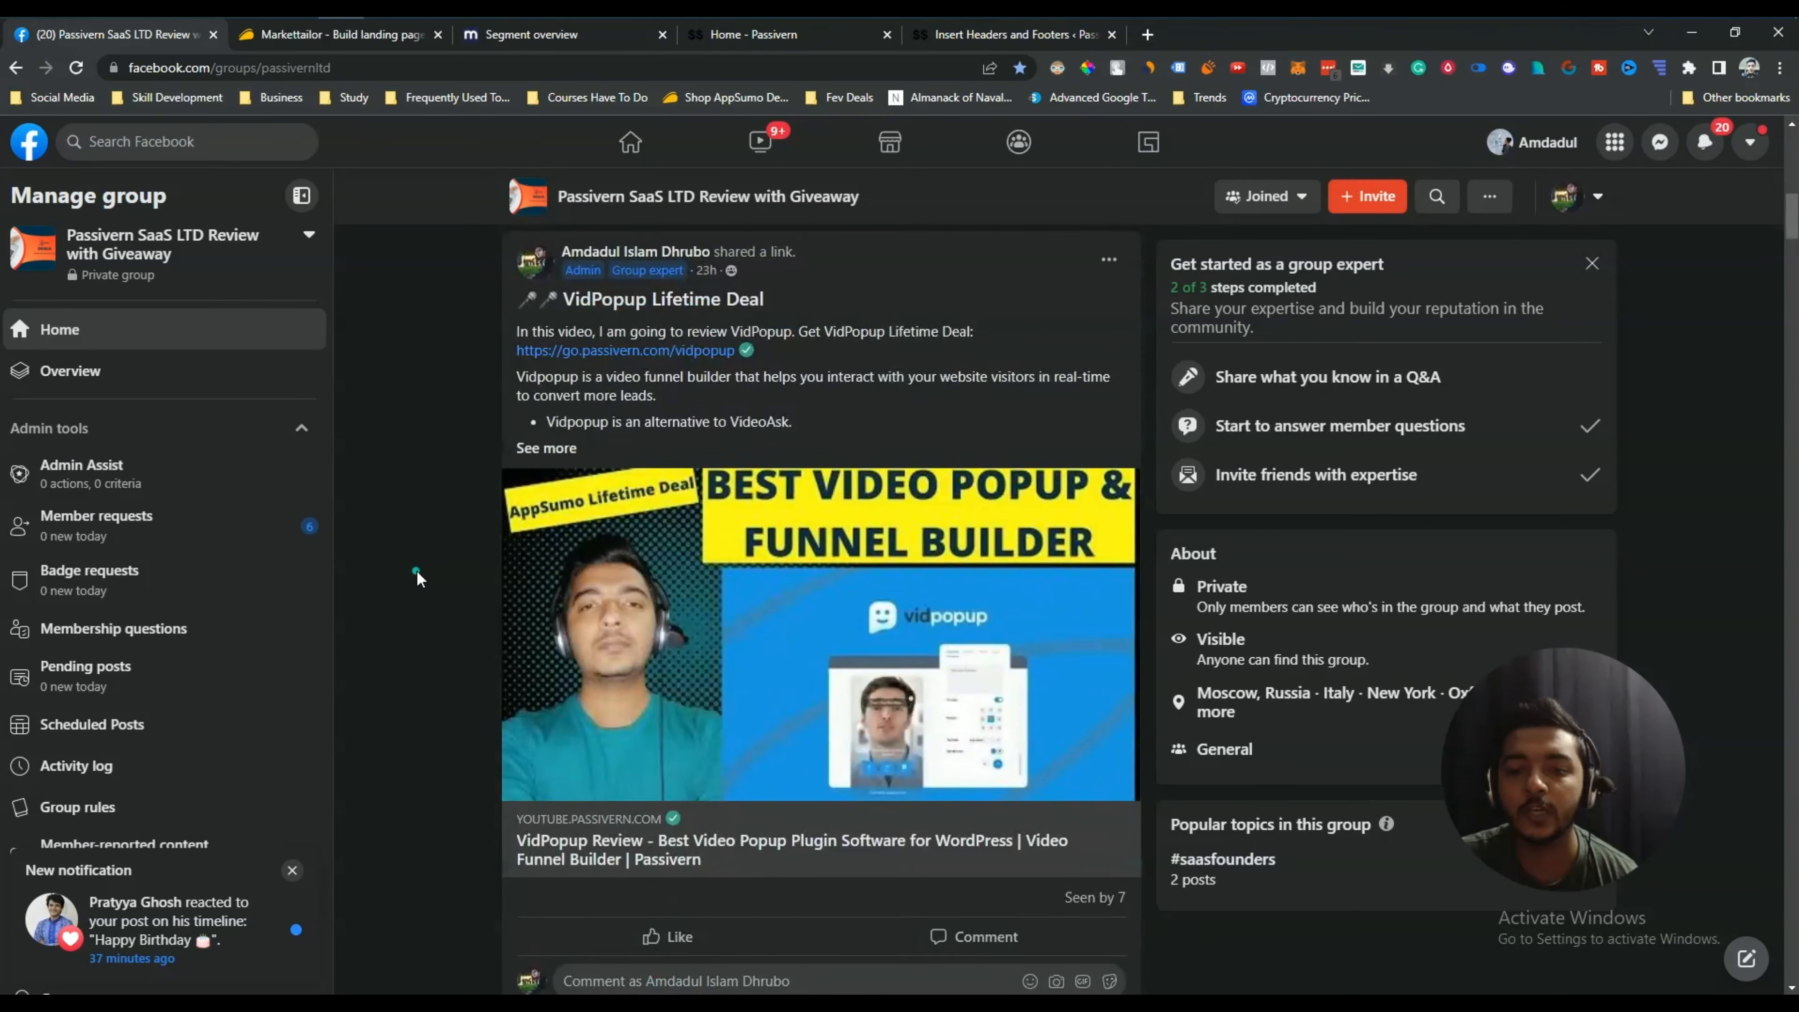
{"action": "left_click", "coordinate": [344, 43]}
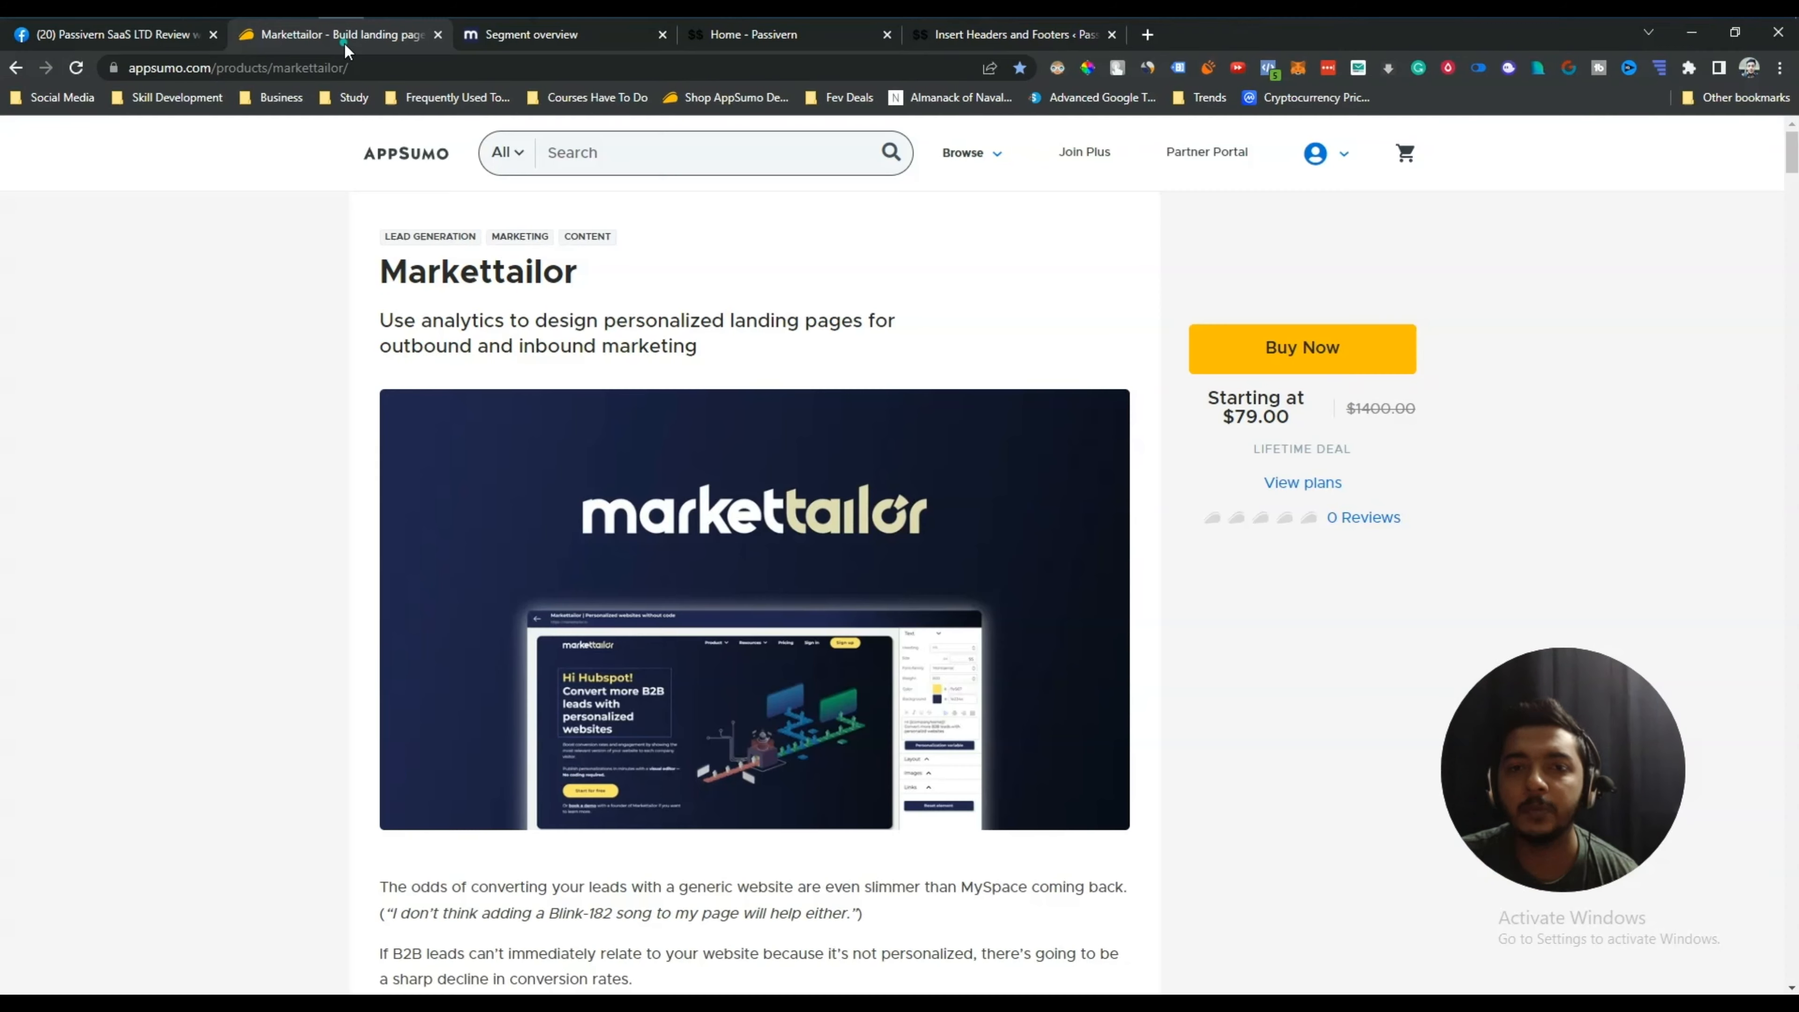